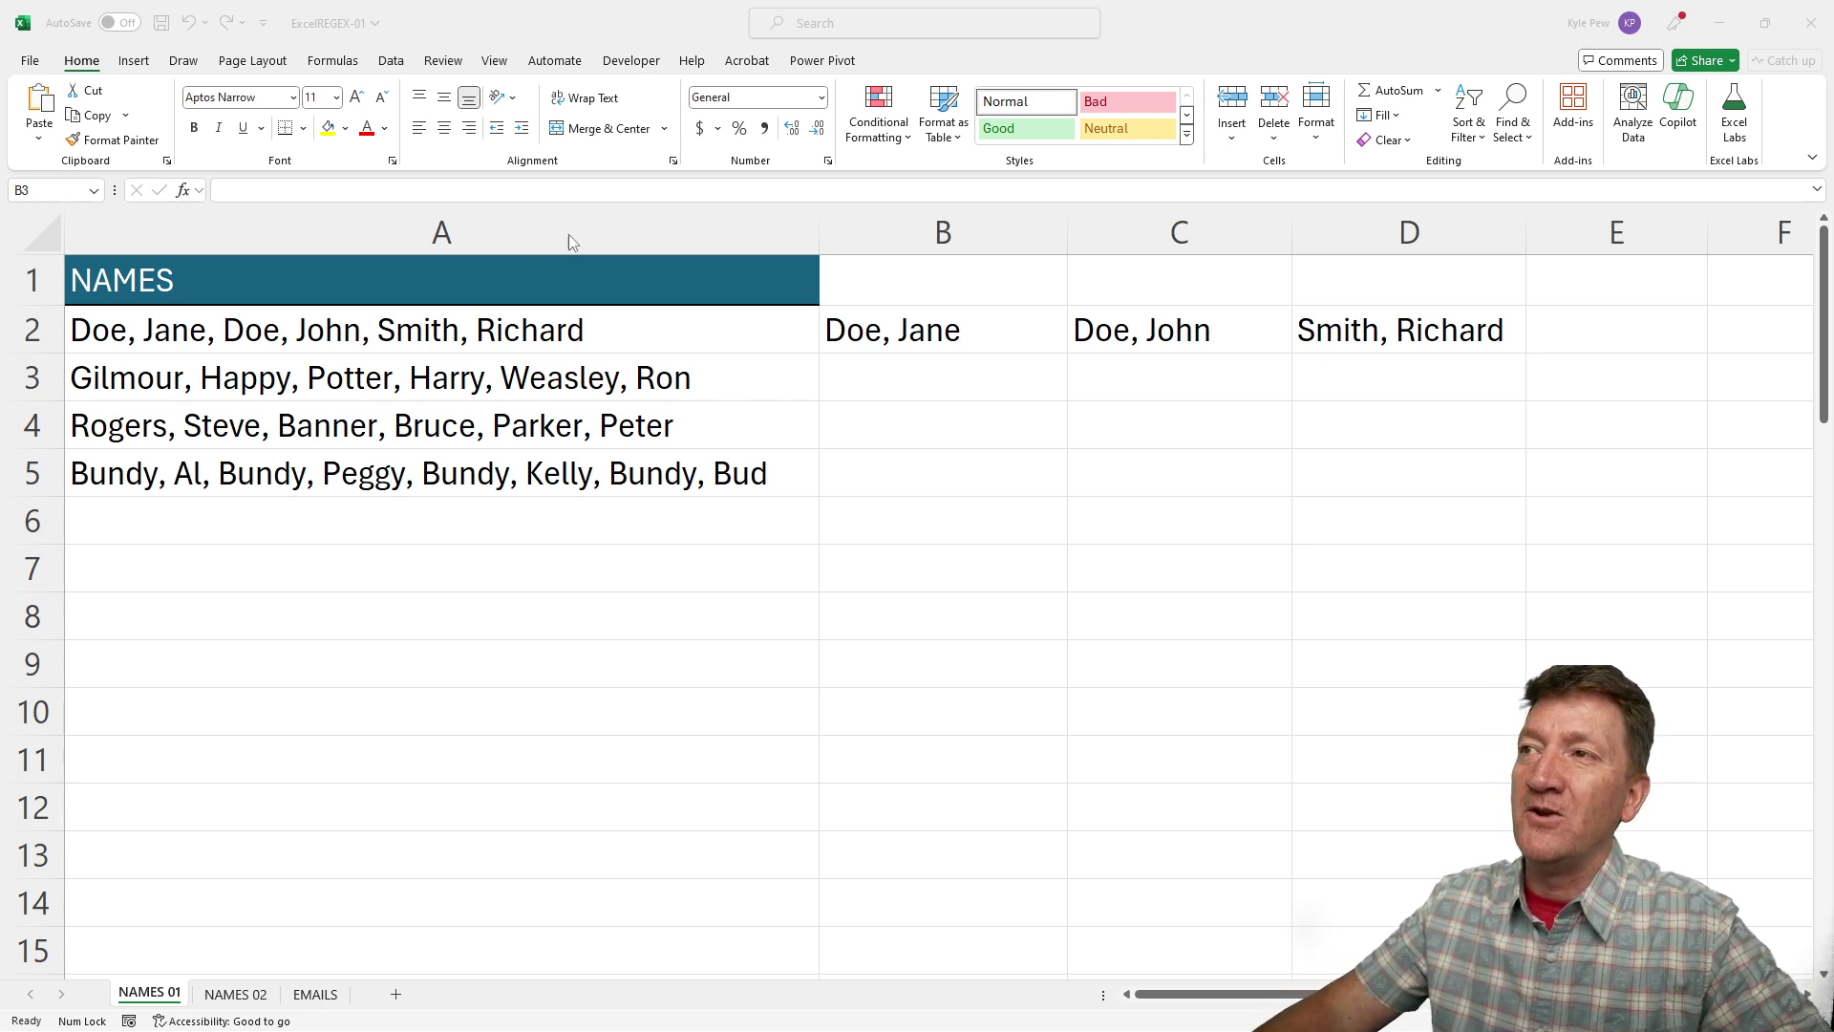
left_click(429, 16)
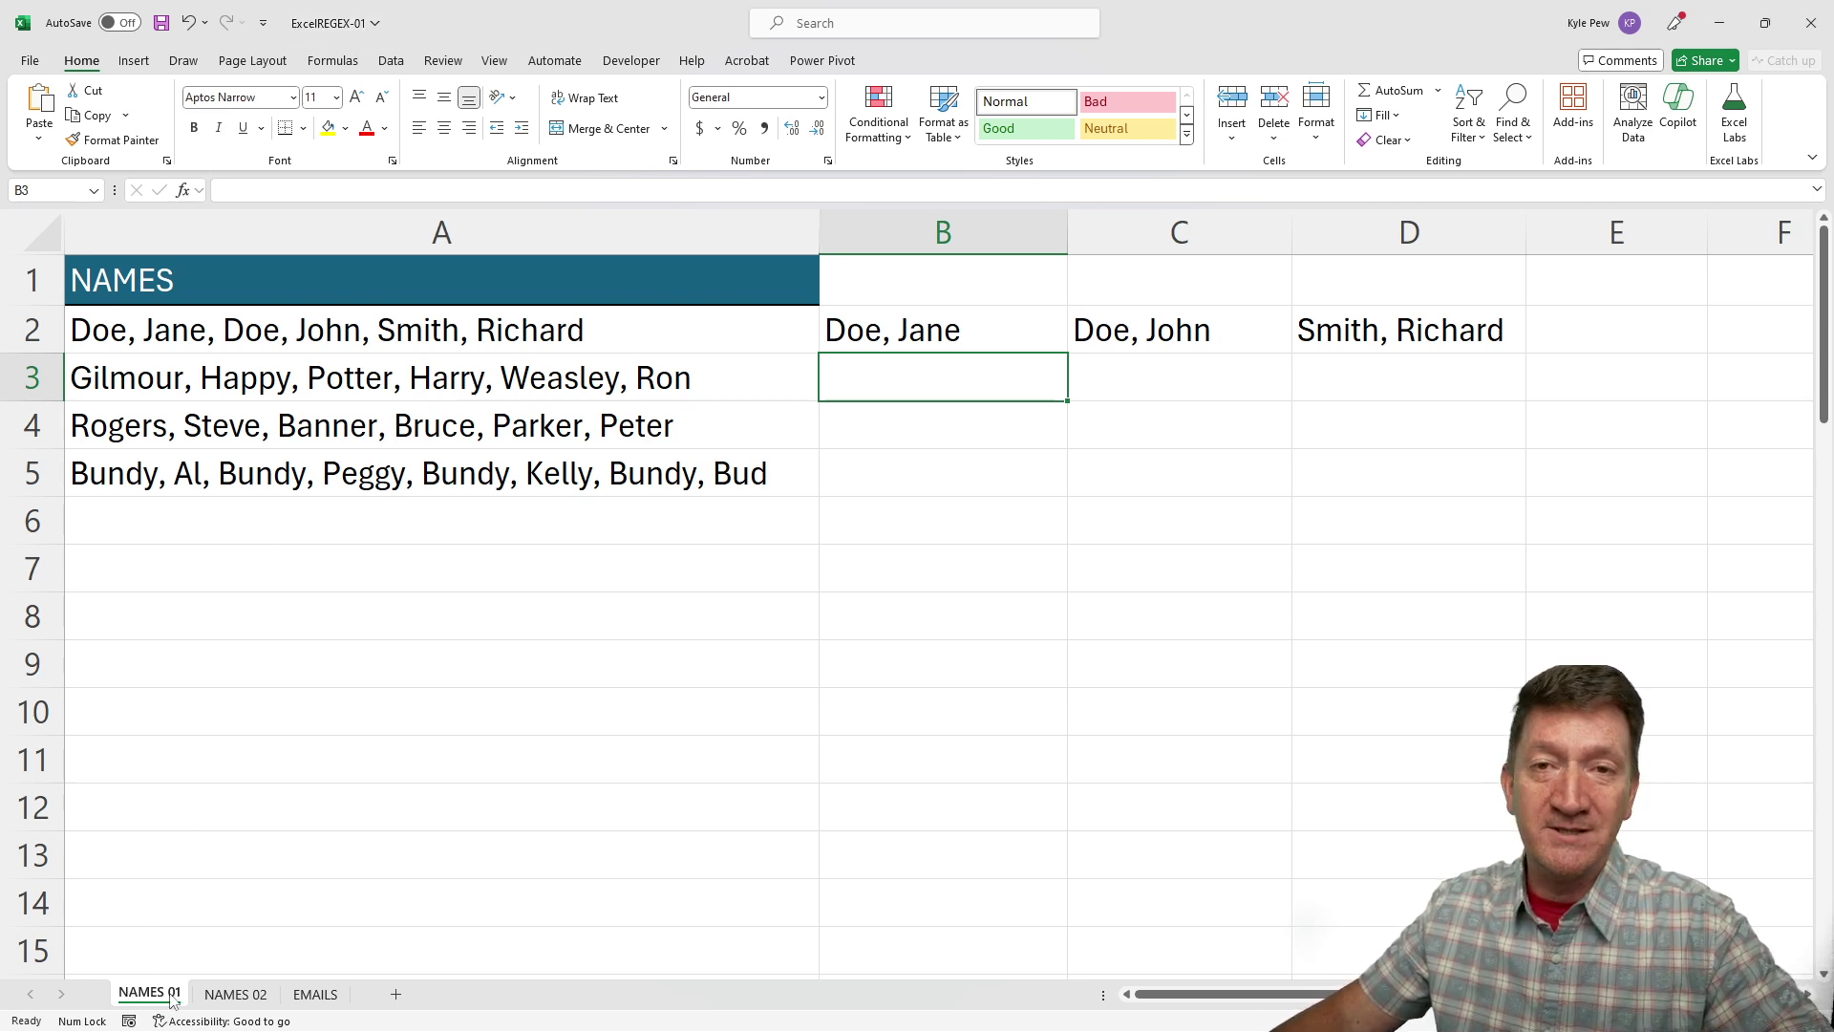
left_click_drag(237, 330, 207, 479)
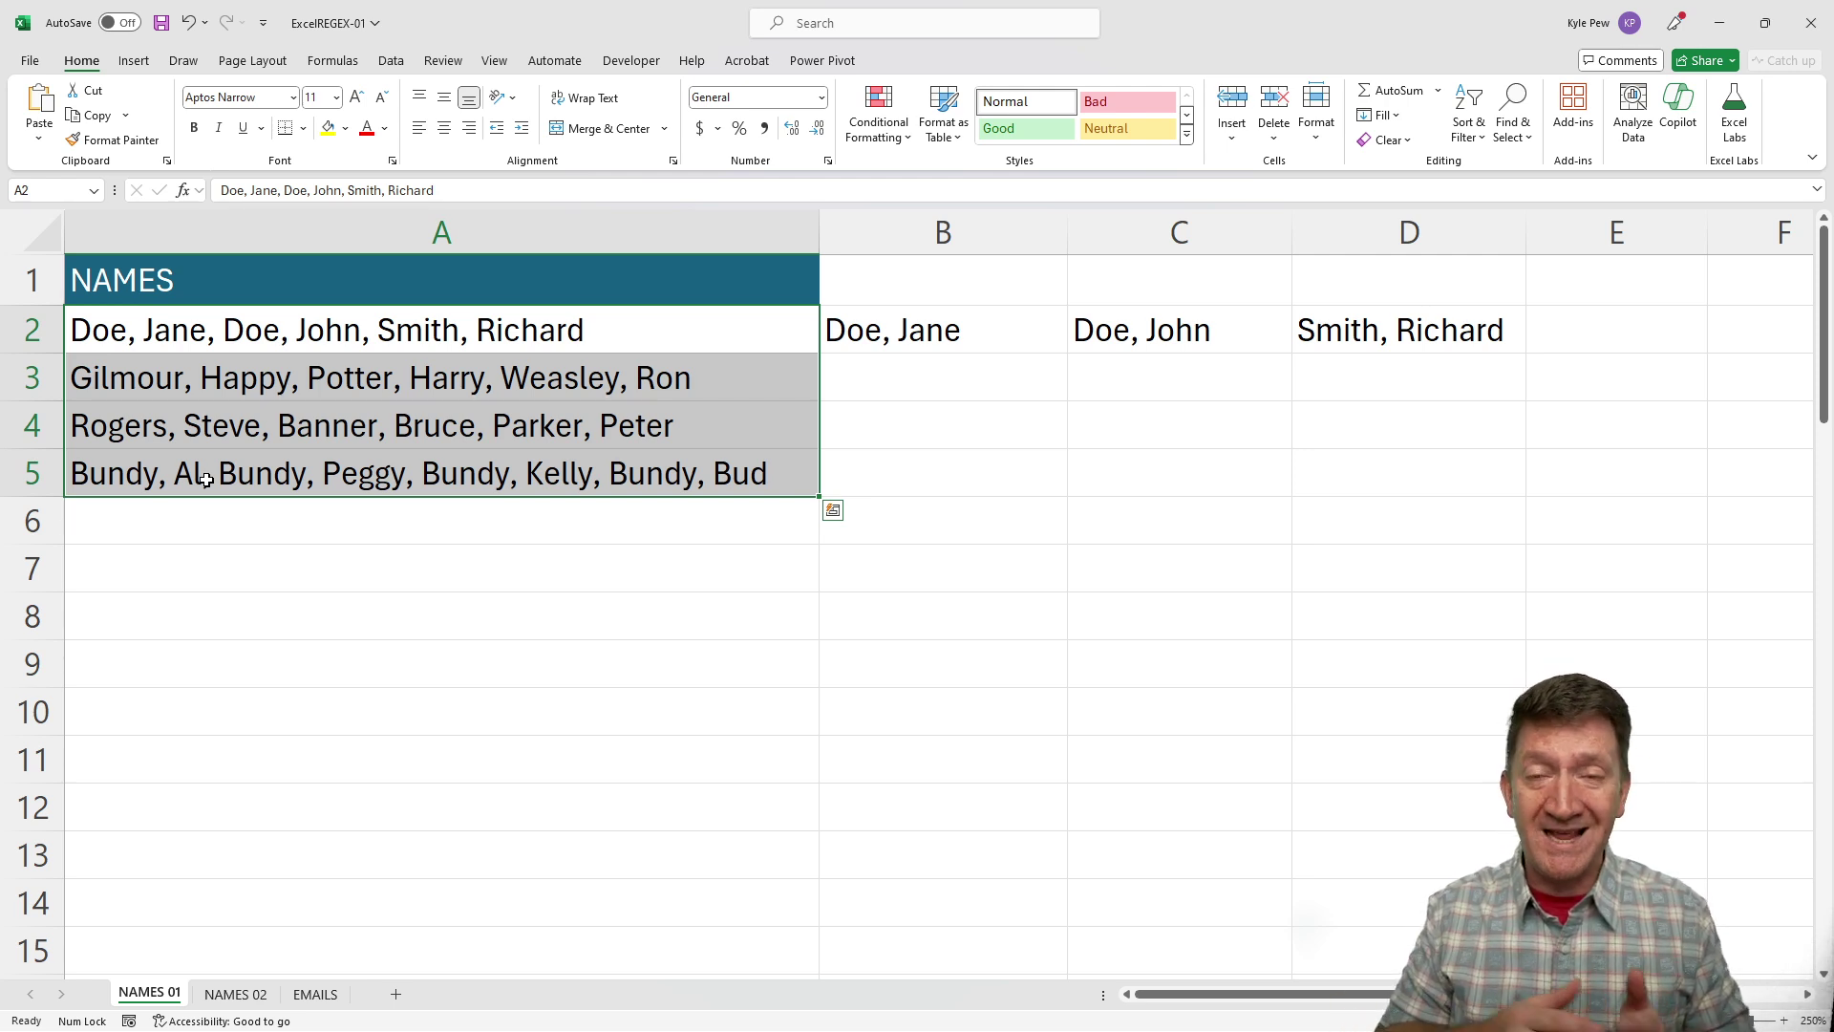
left_click(180, 327)
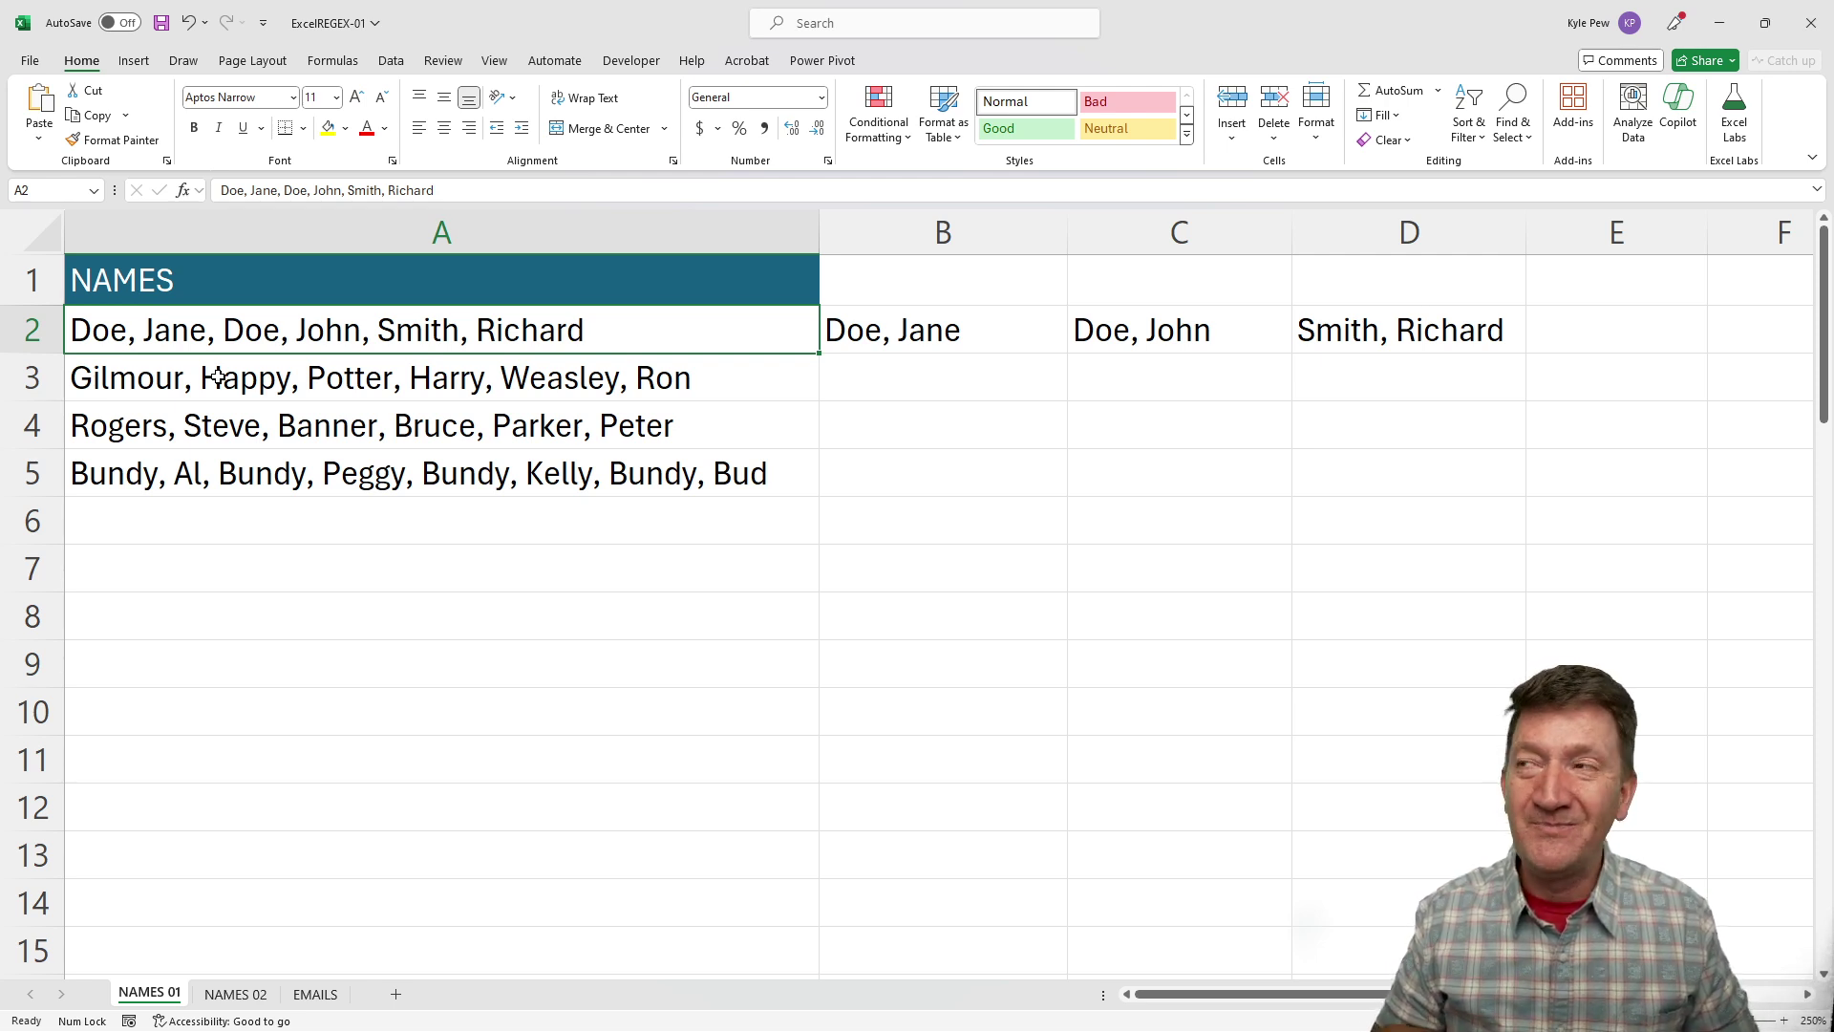
Enter the formula =REGEXEXTRACT(A3,"[A-Za-z]") in cell B3 to extract a letter from the names in A3.
left_click(829, 391)
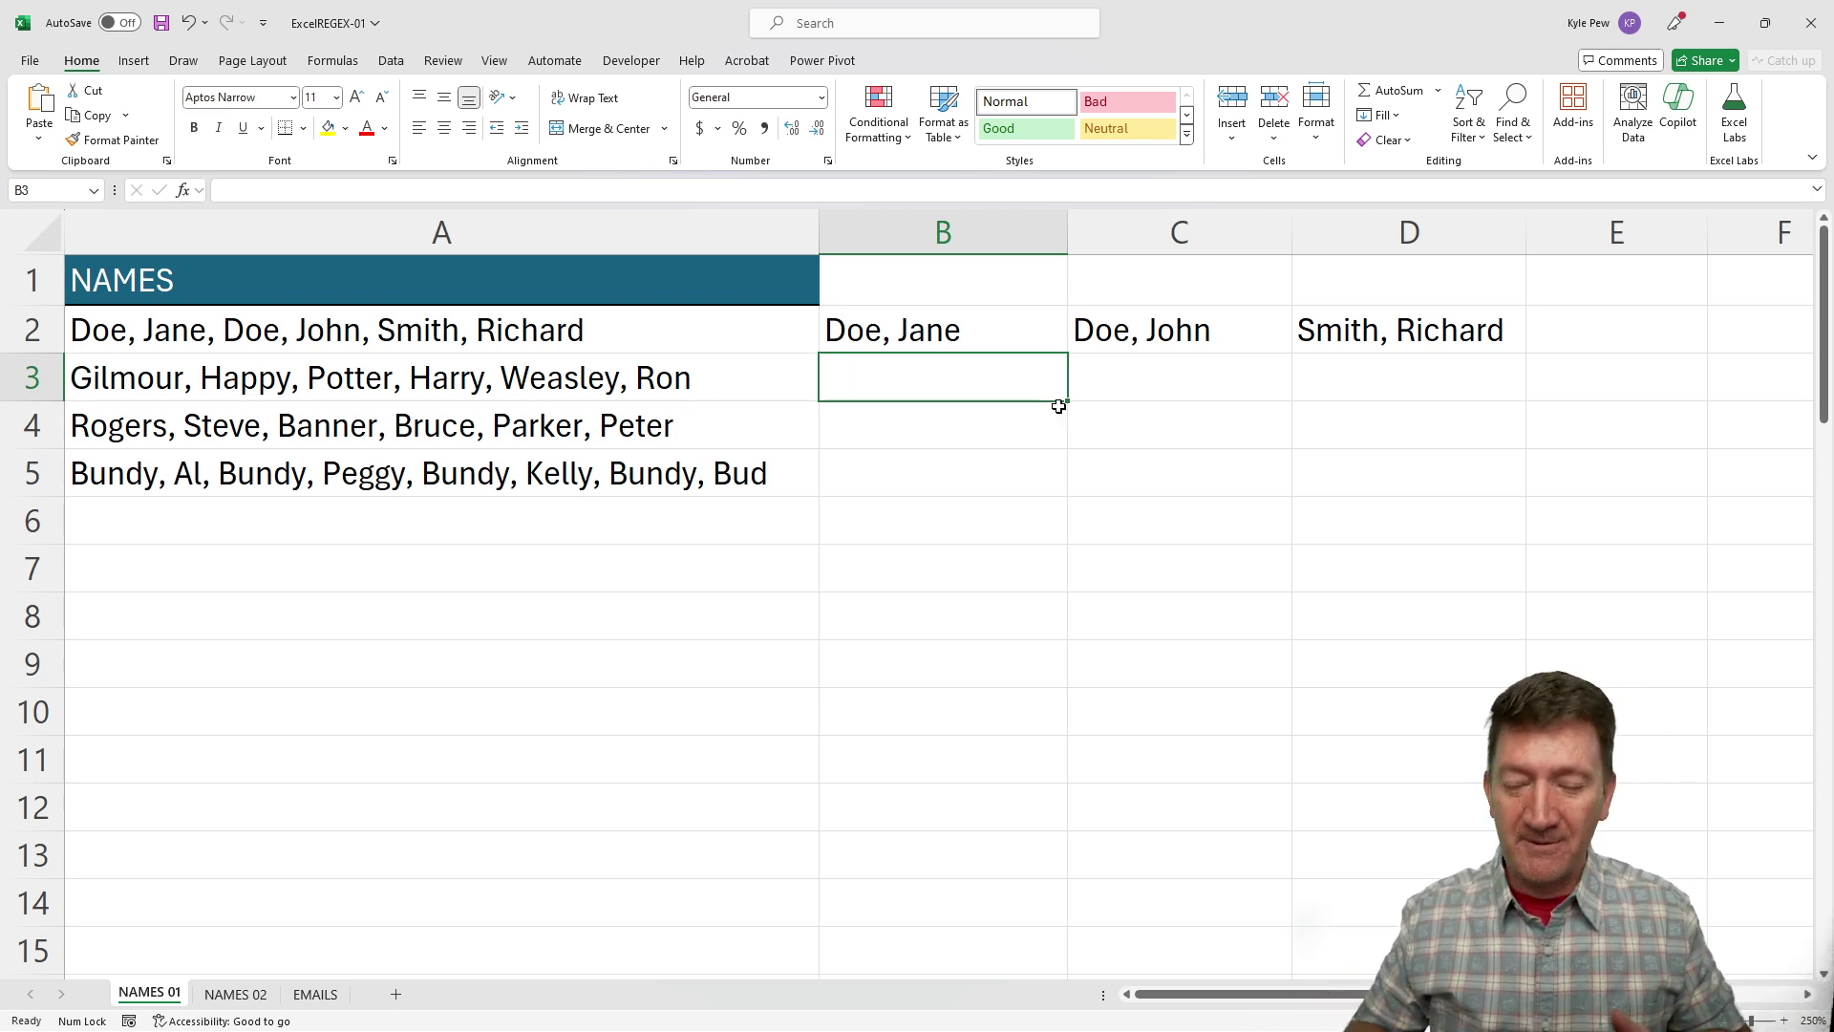
type("=")
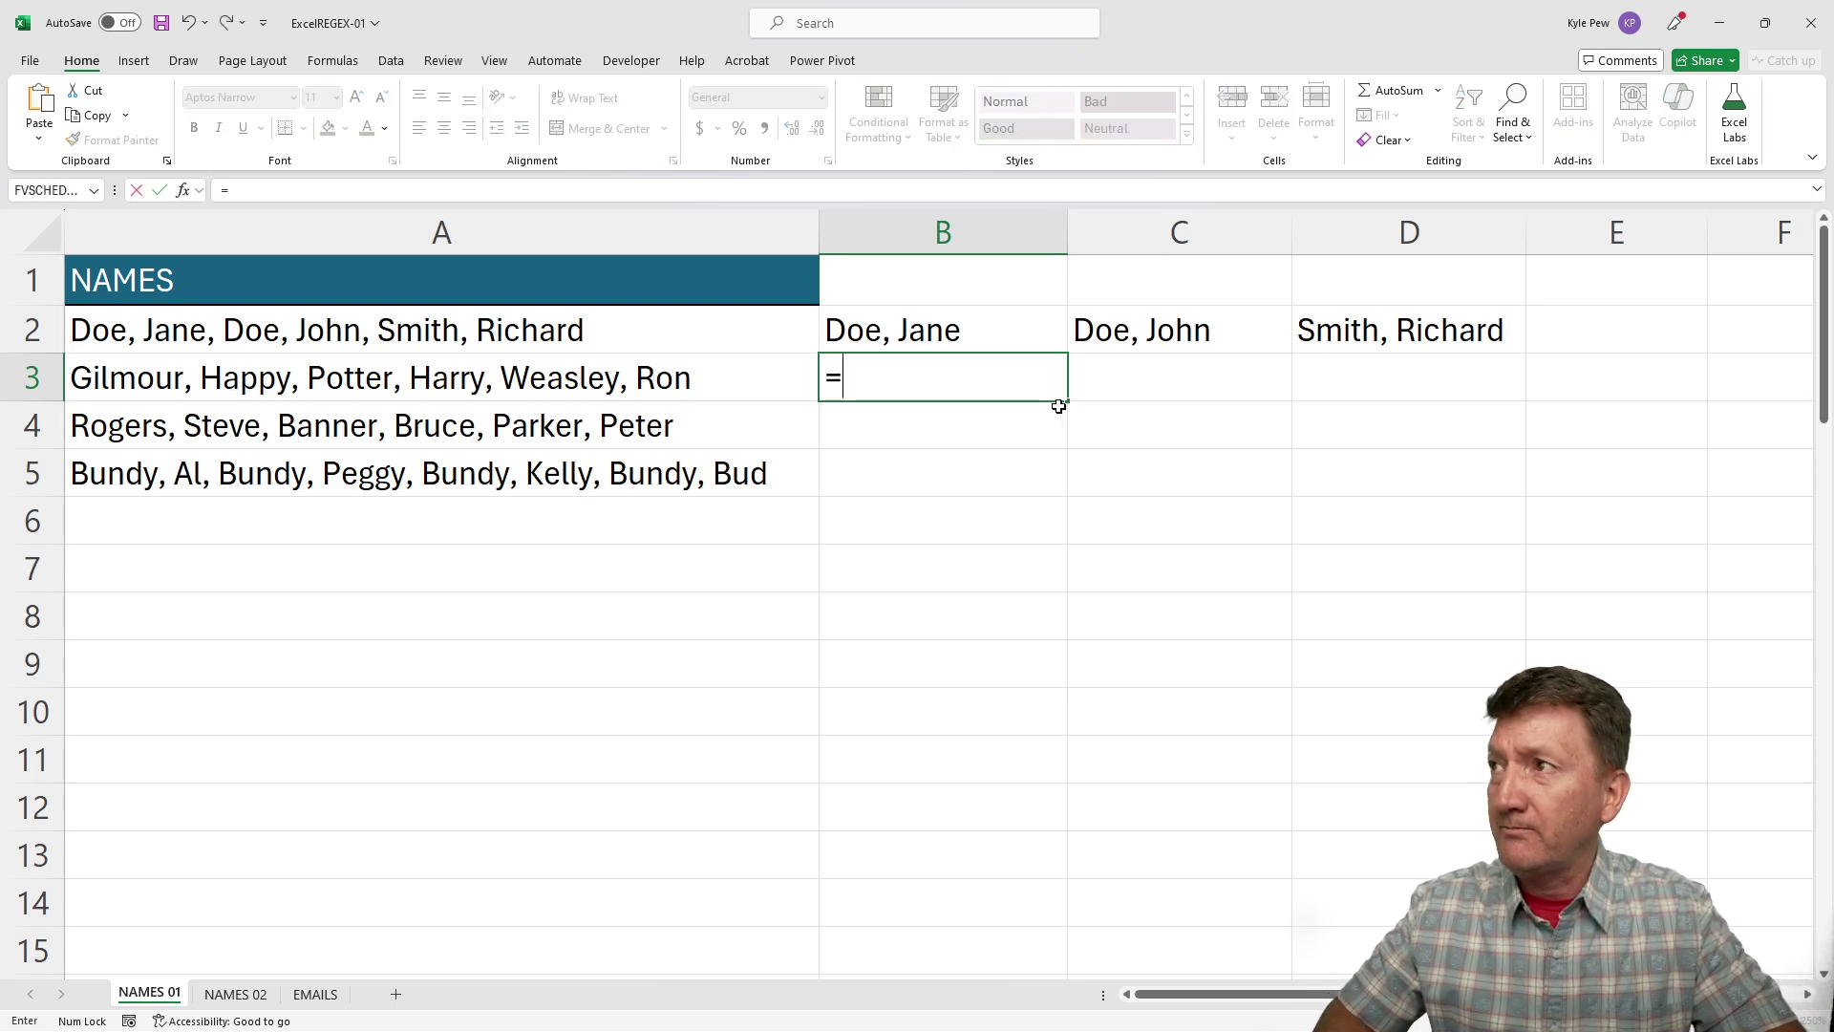
type("reg")
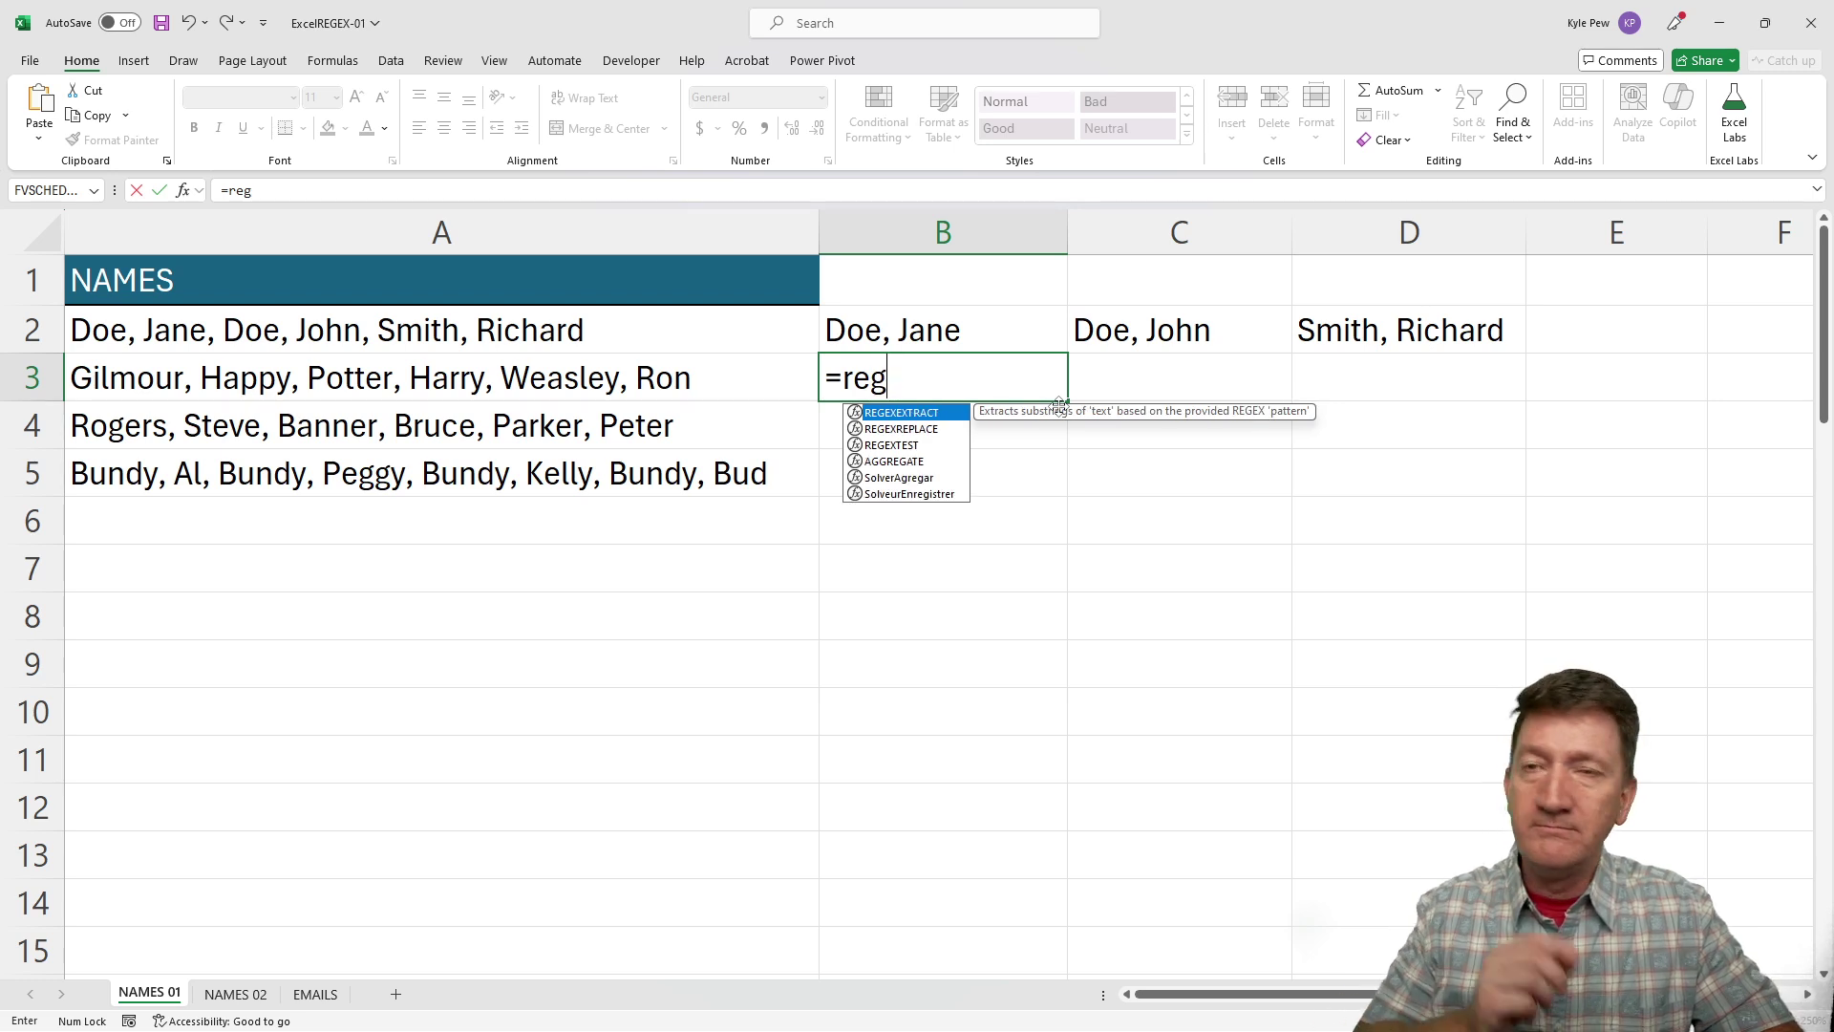
type("ex")
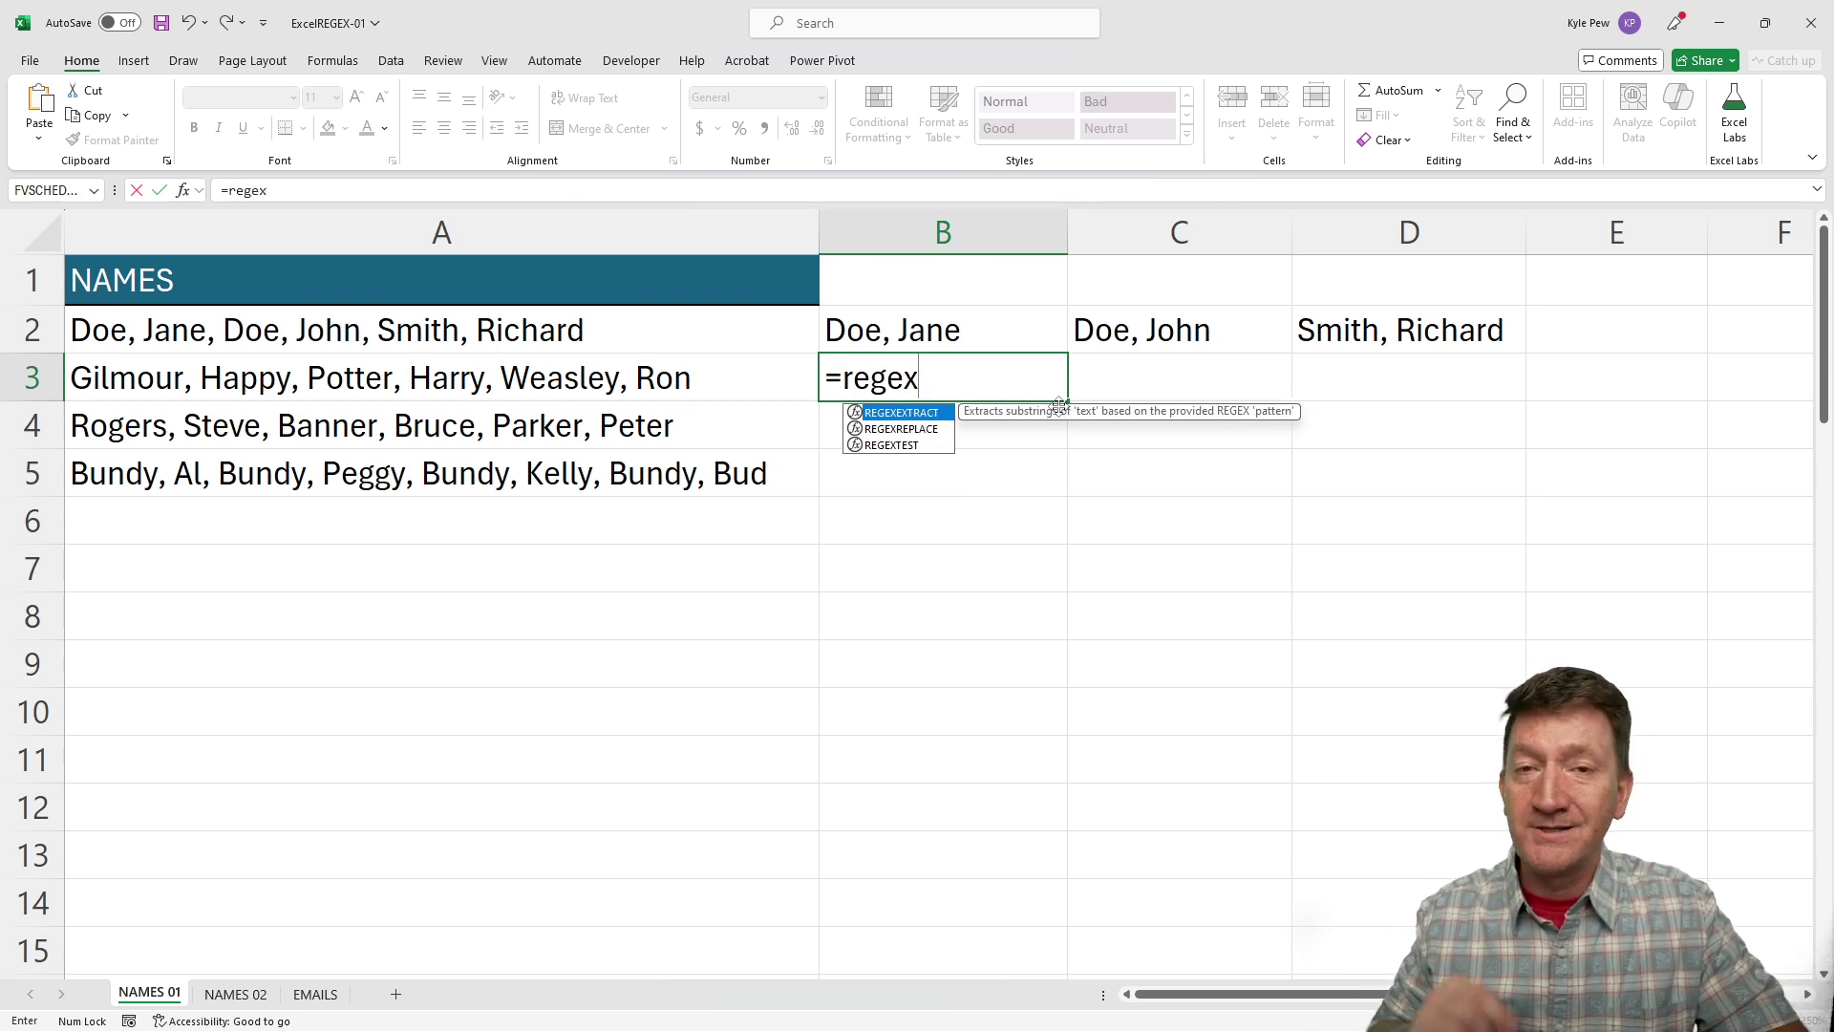
type("ex")
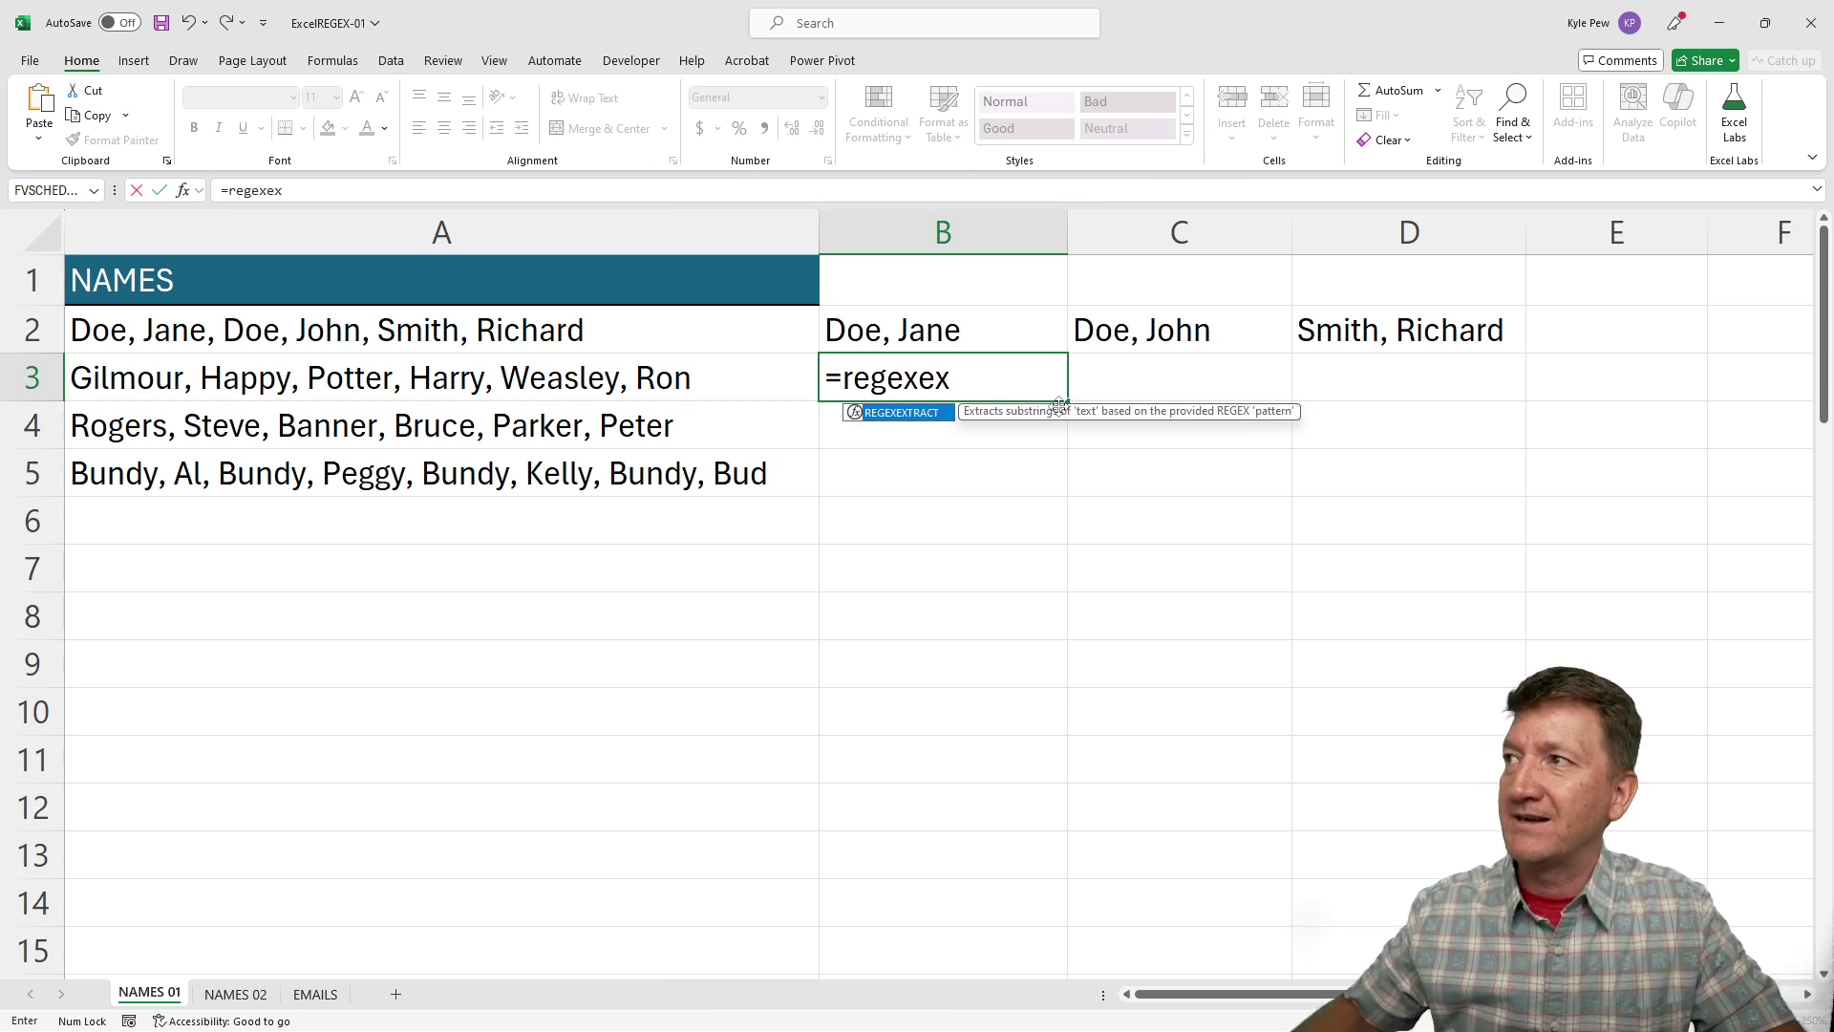
key("Tab")
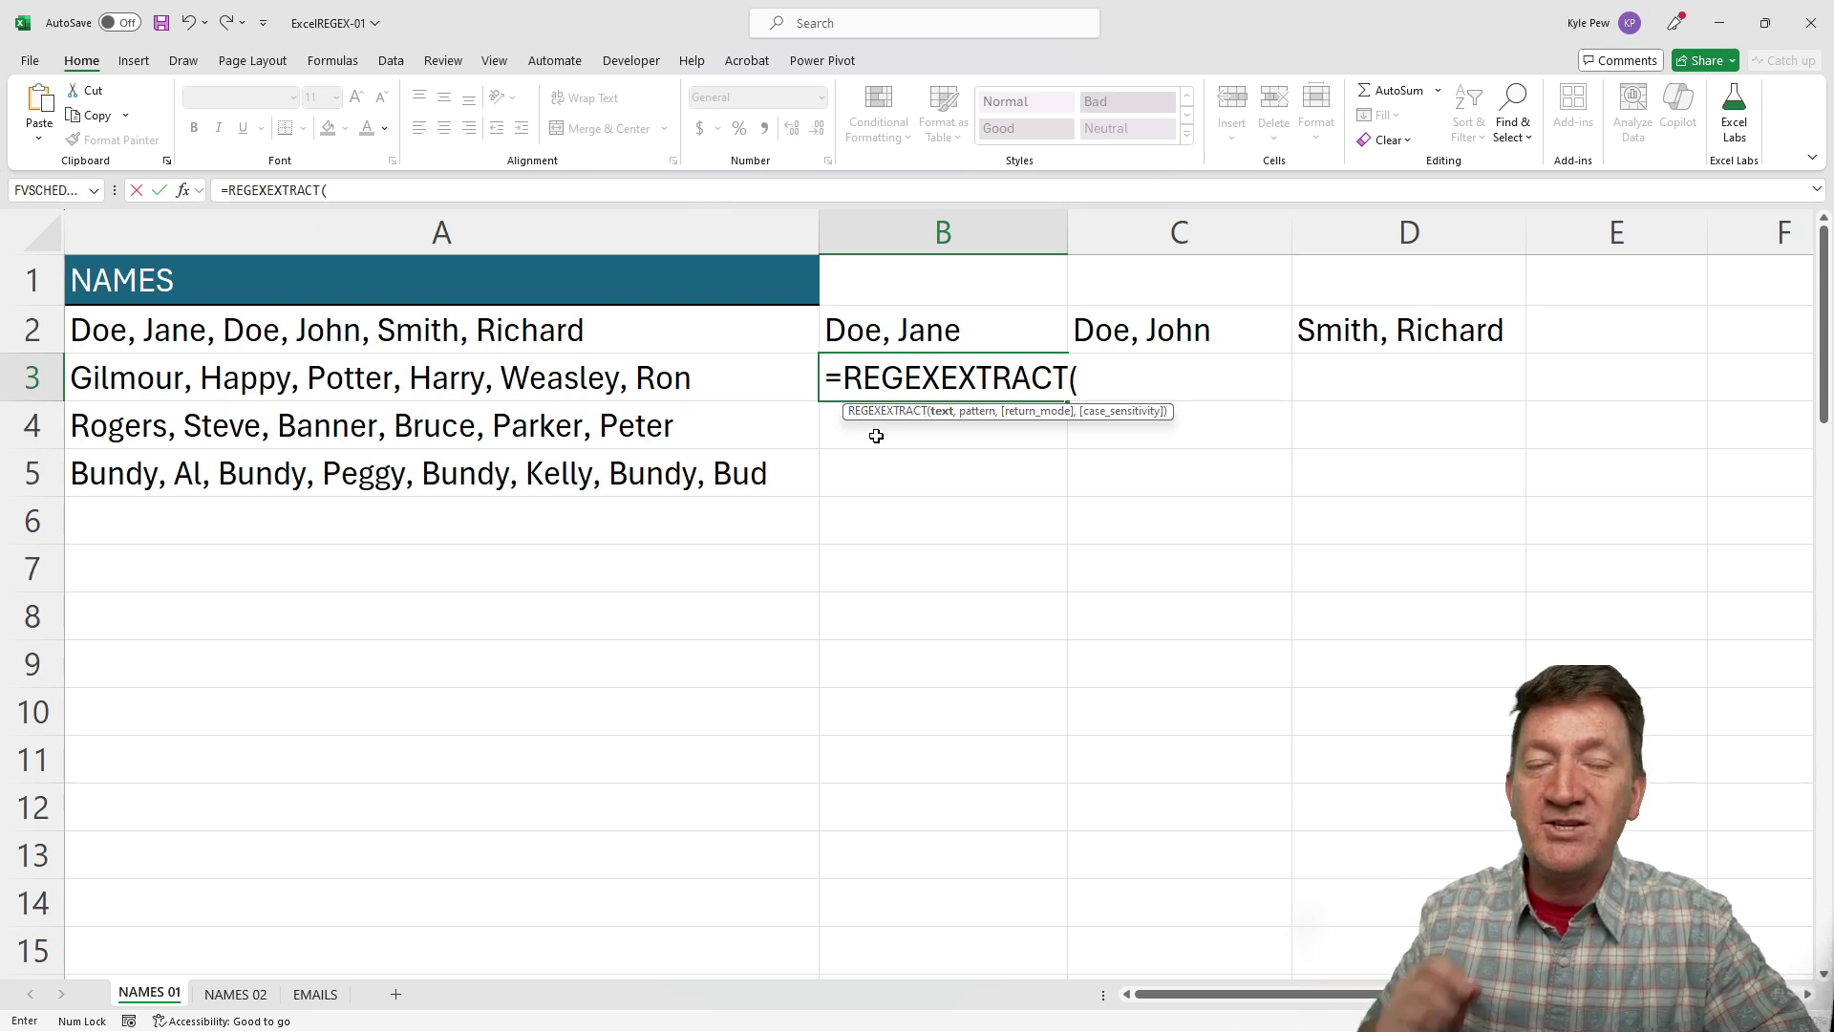
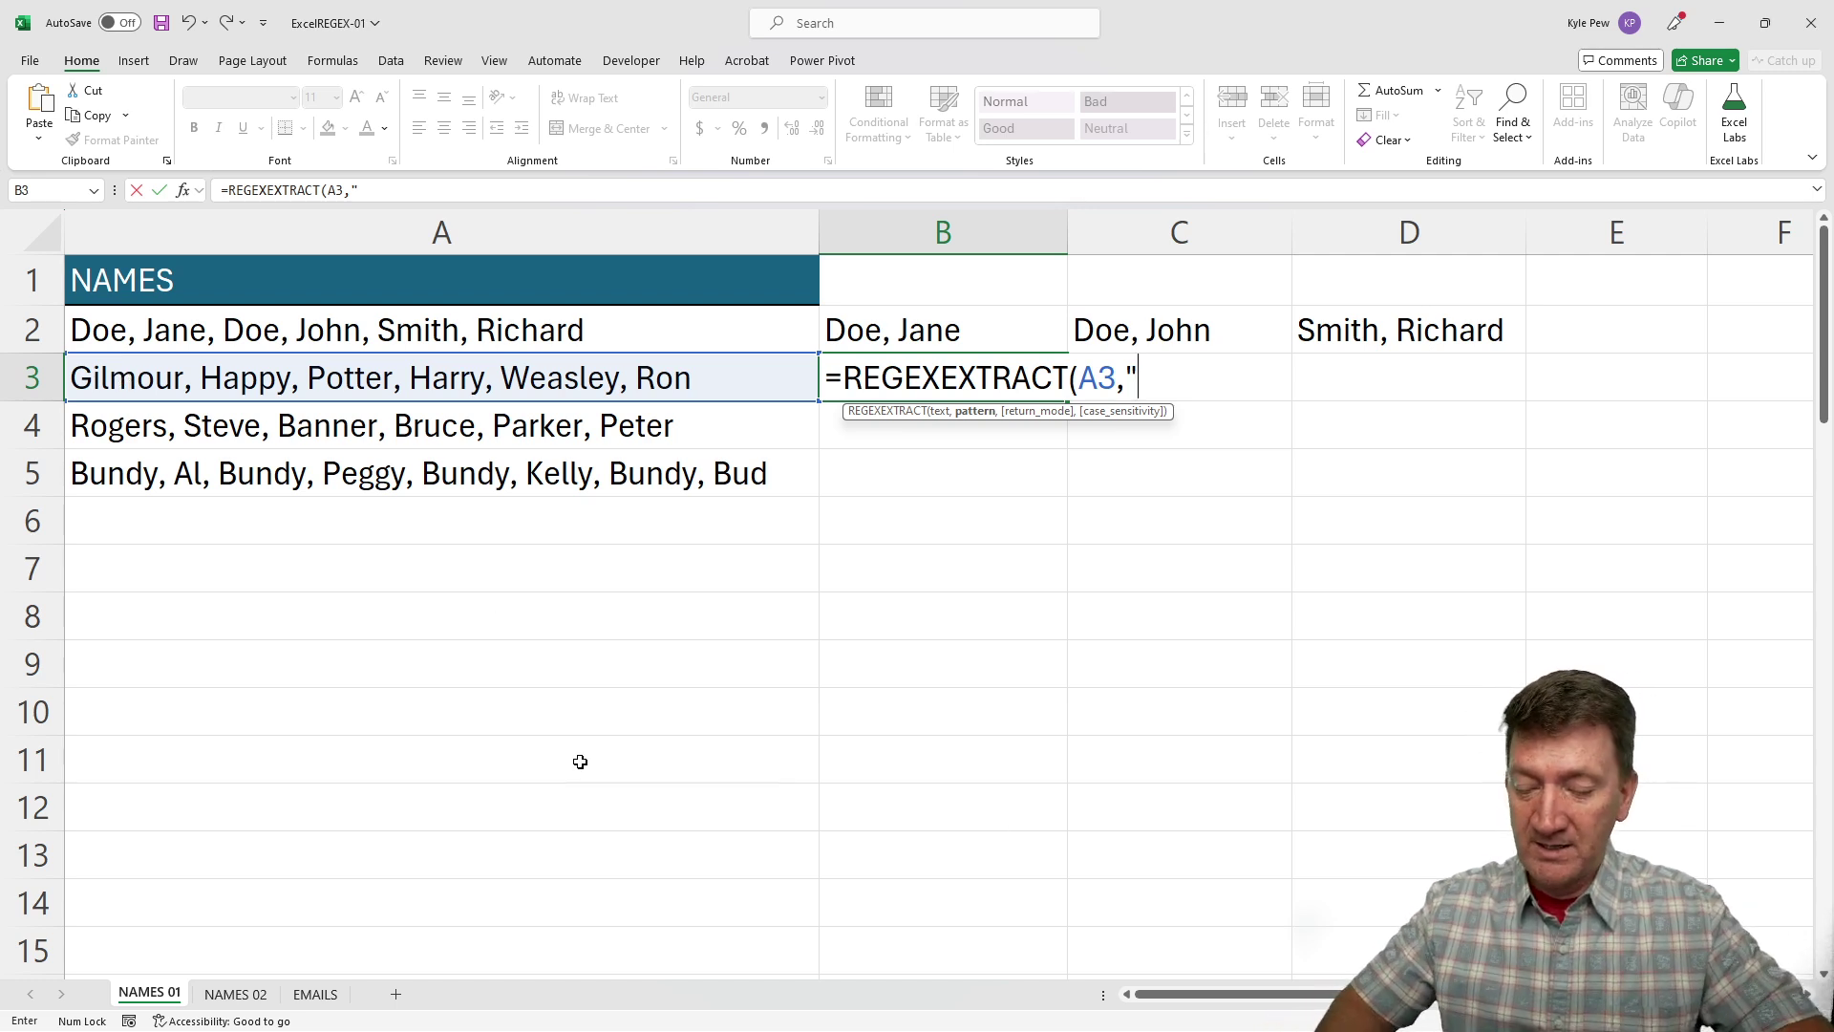
type("[")
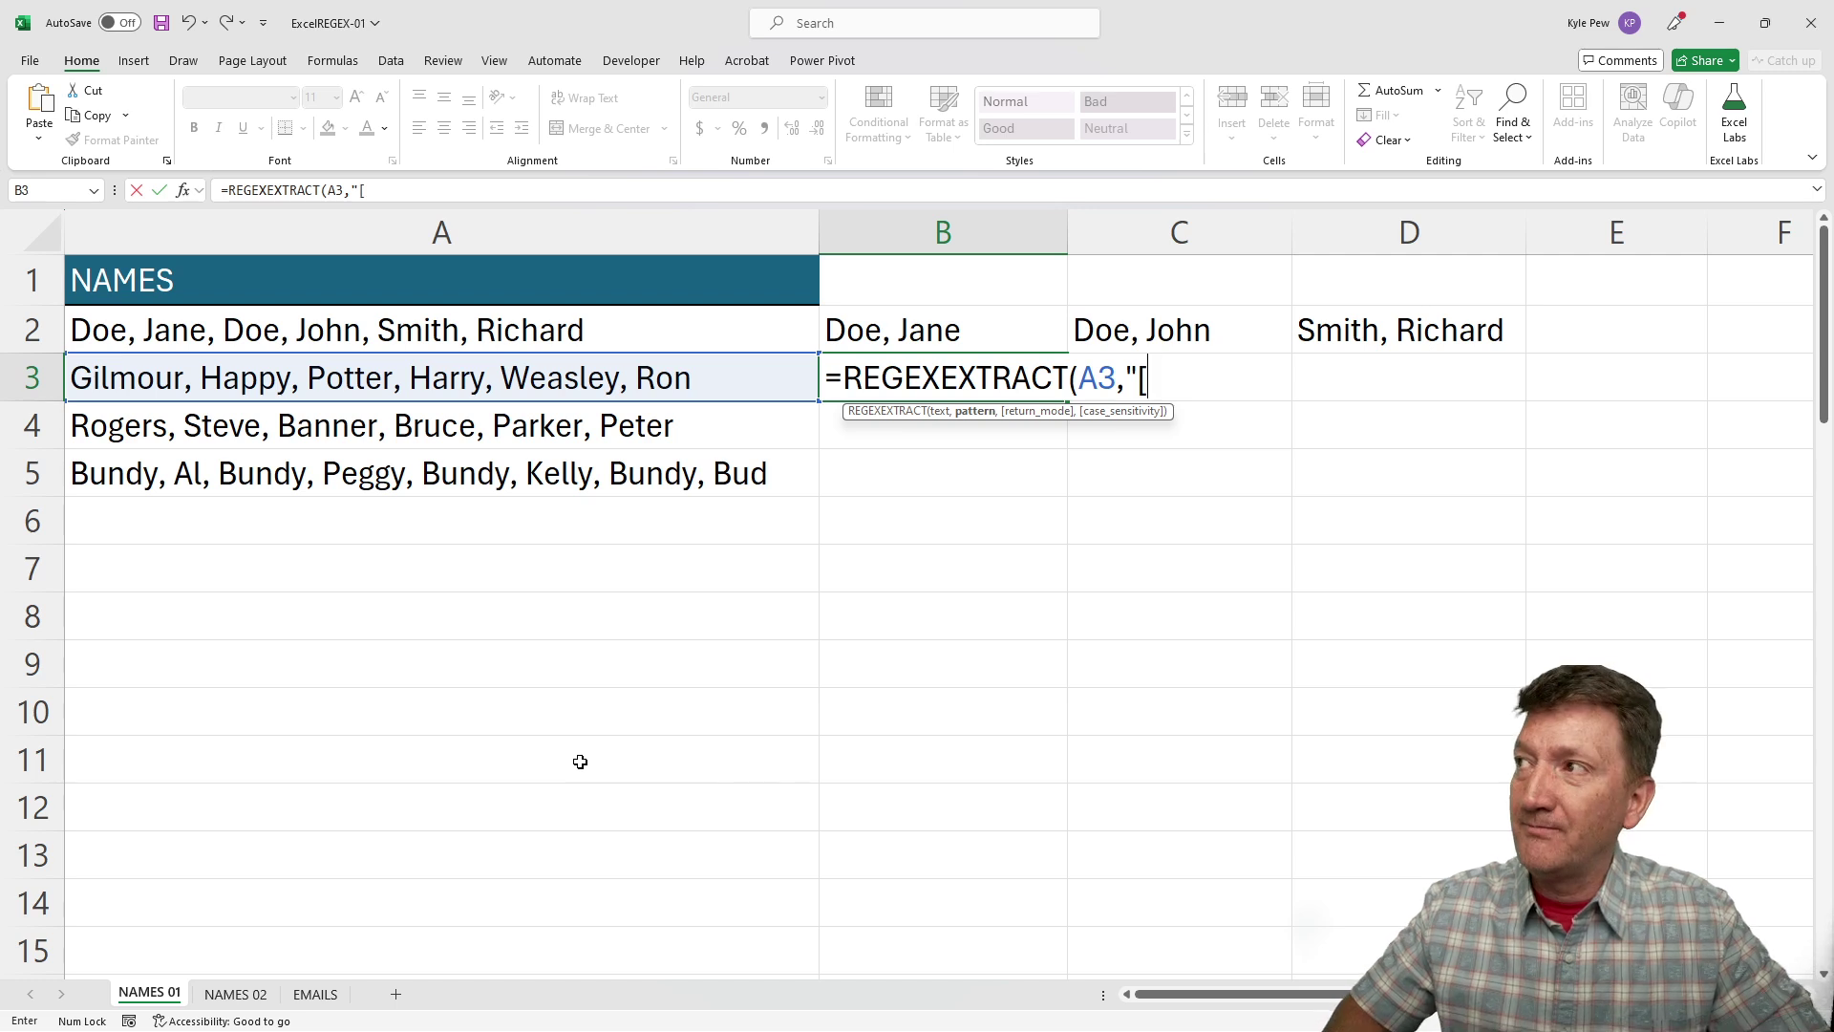
type("A")
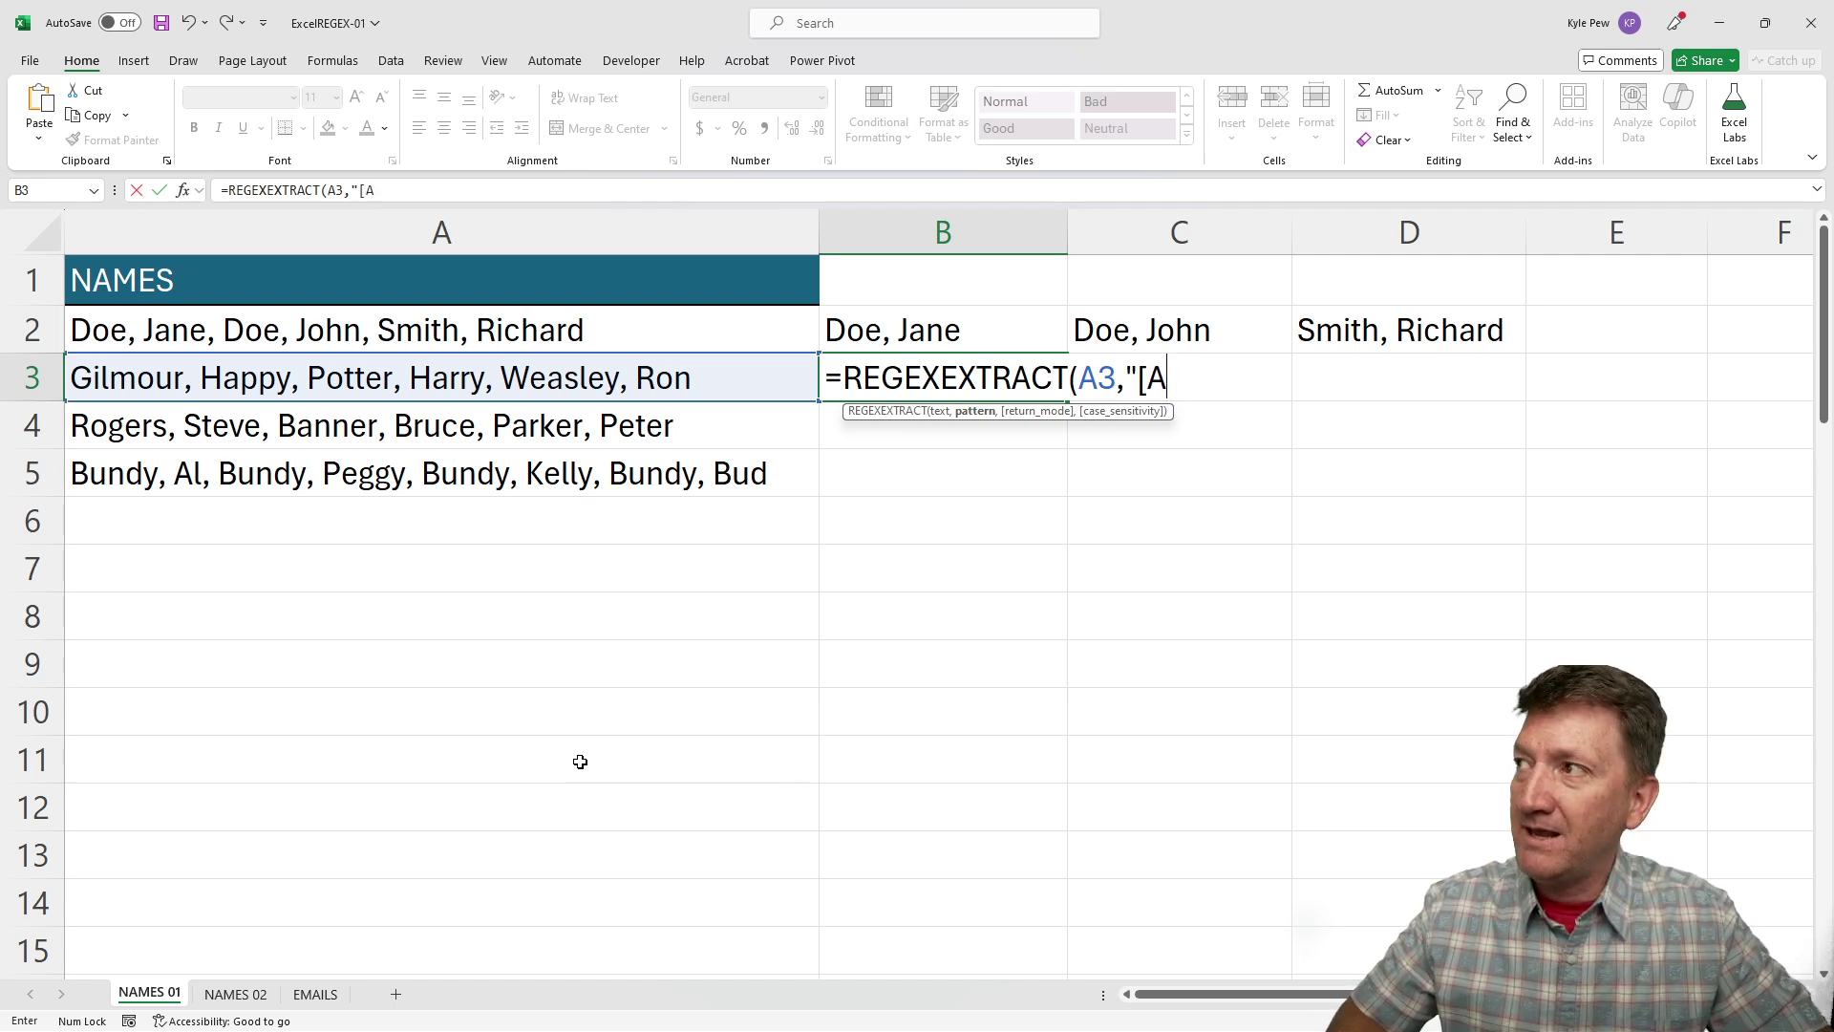
type("-Z")
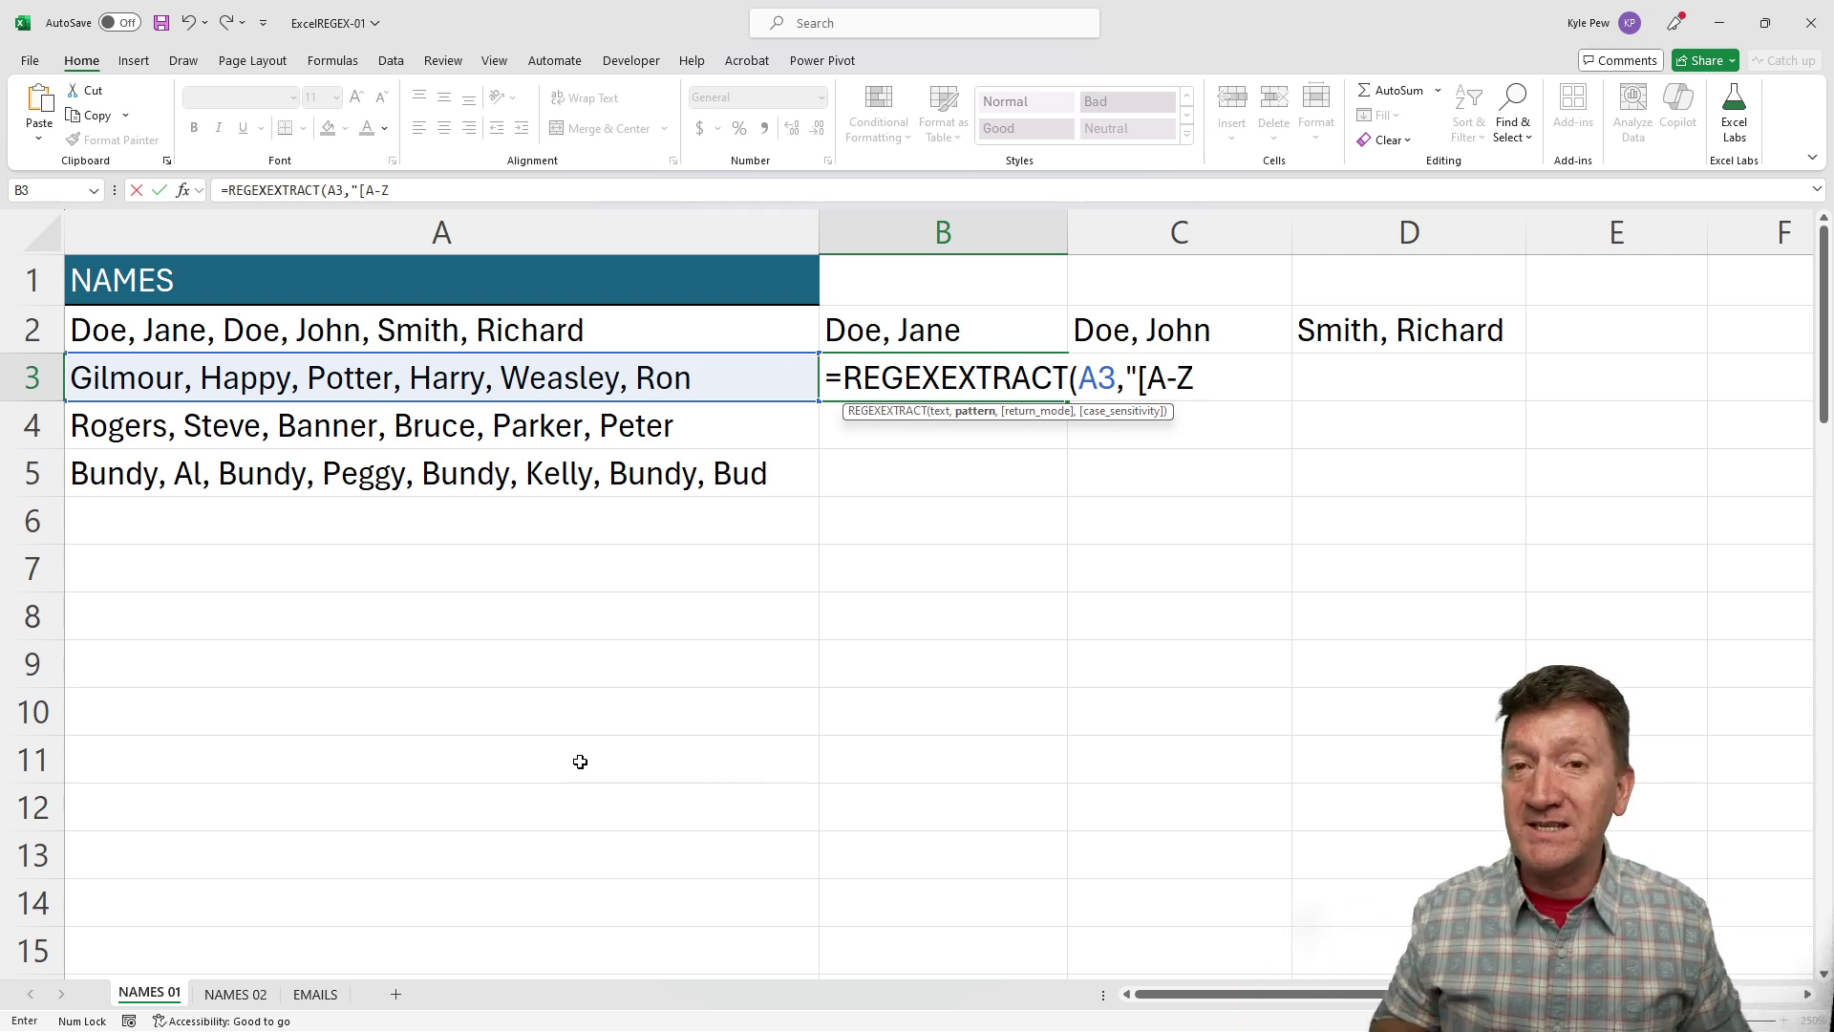
type("a-z")
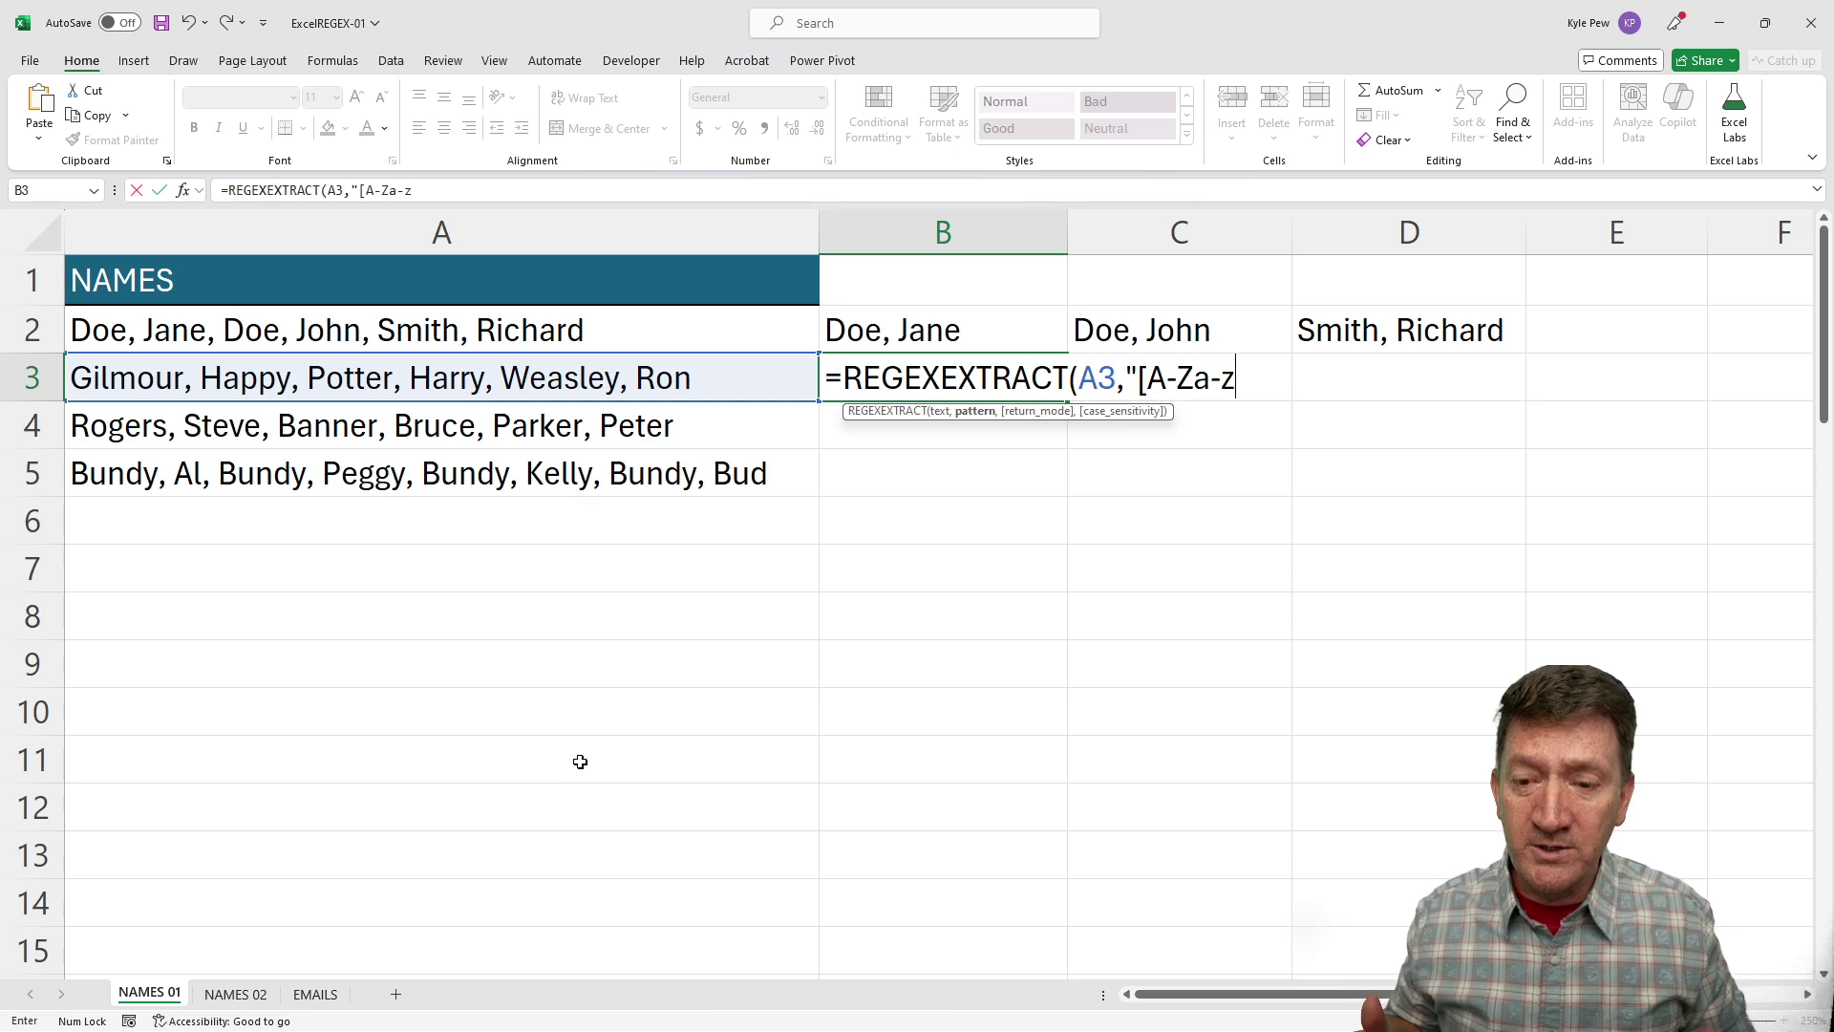
type("]")
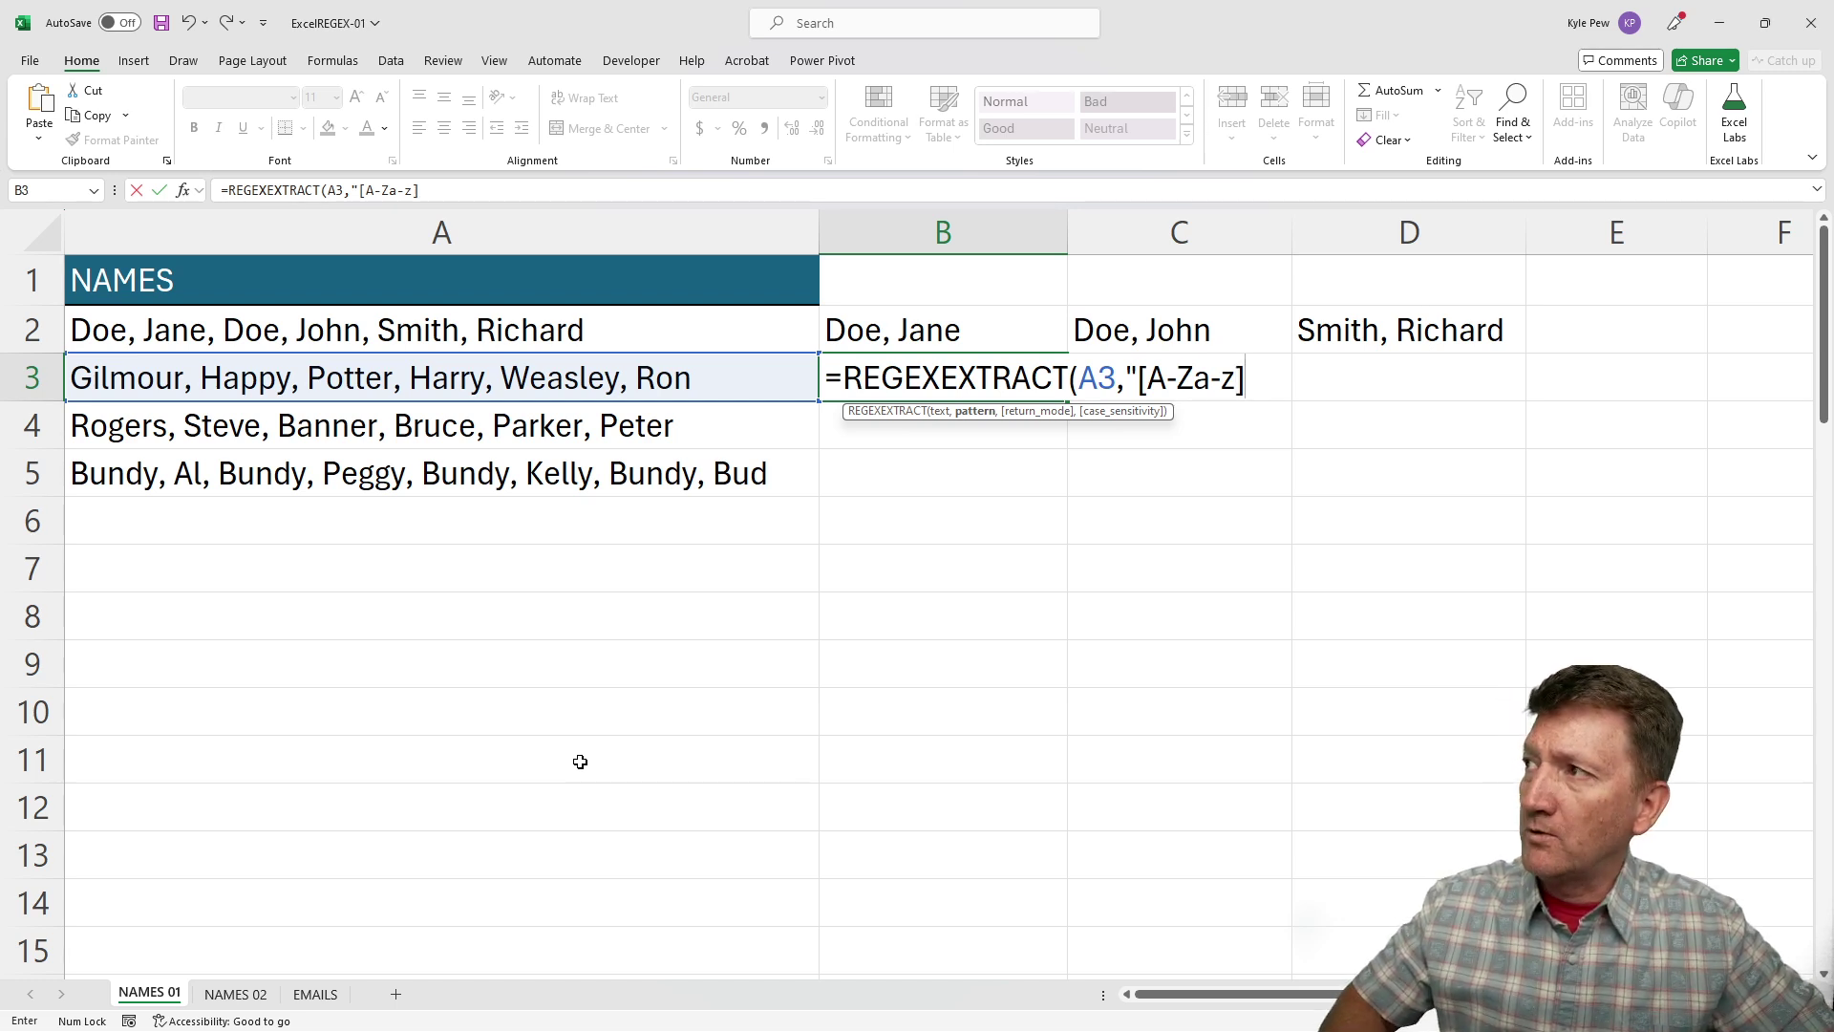
type("\"")
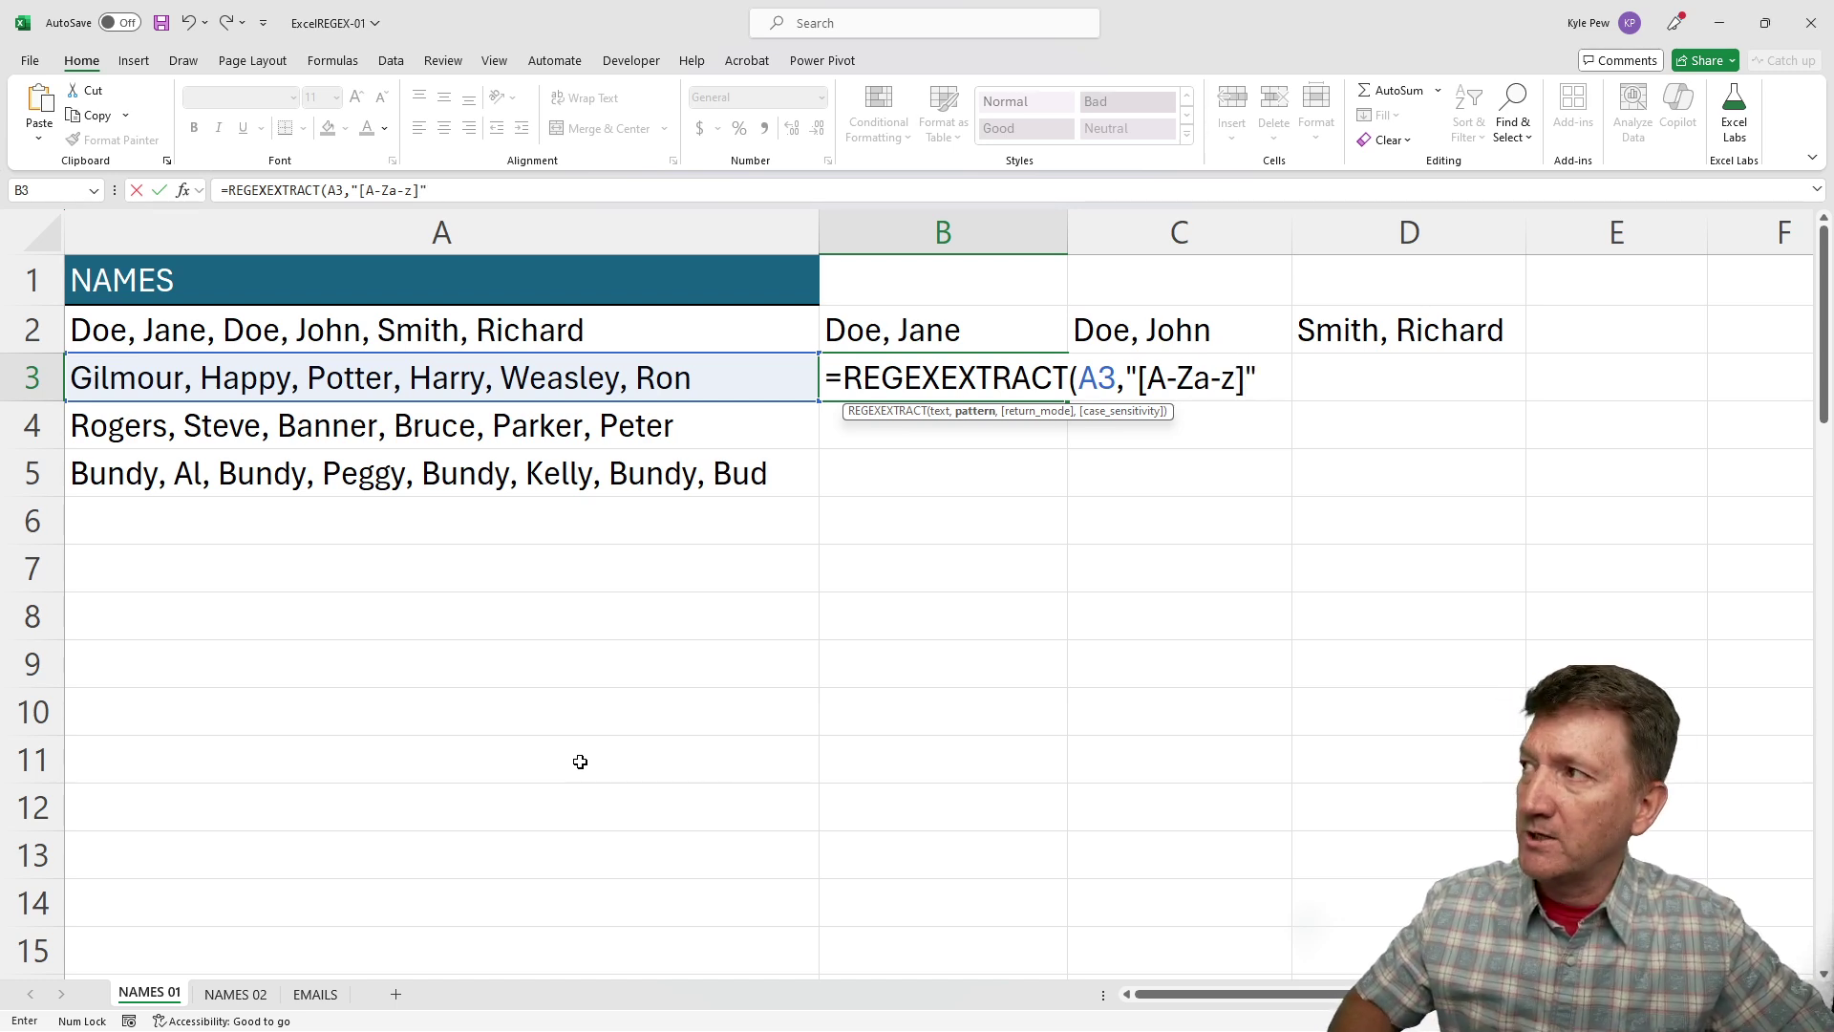
type(")")
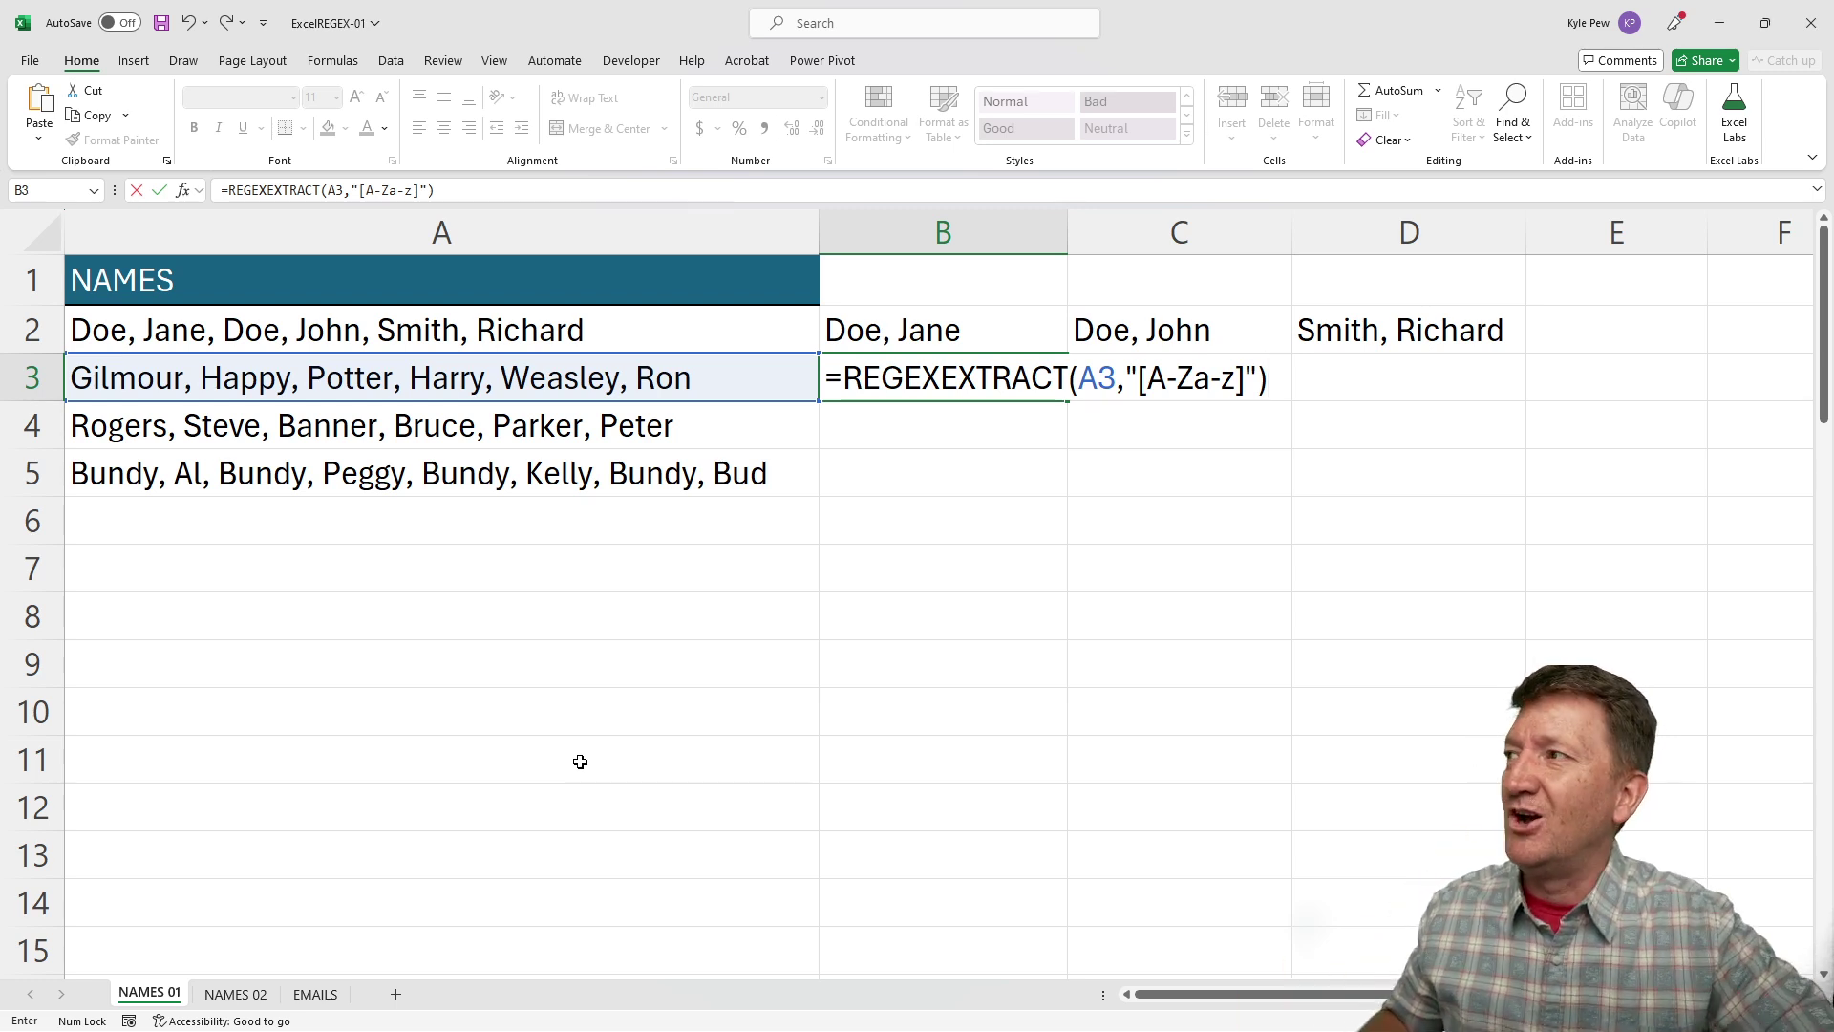
key("Return")
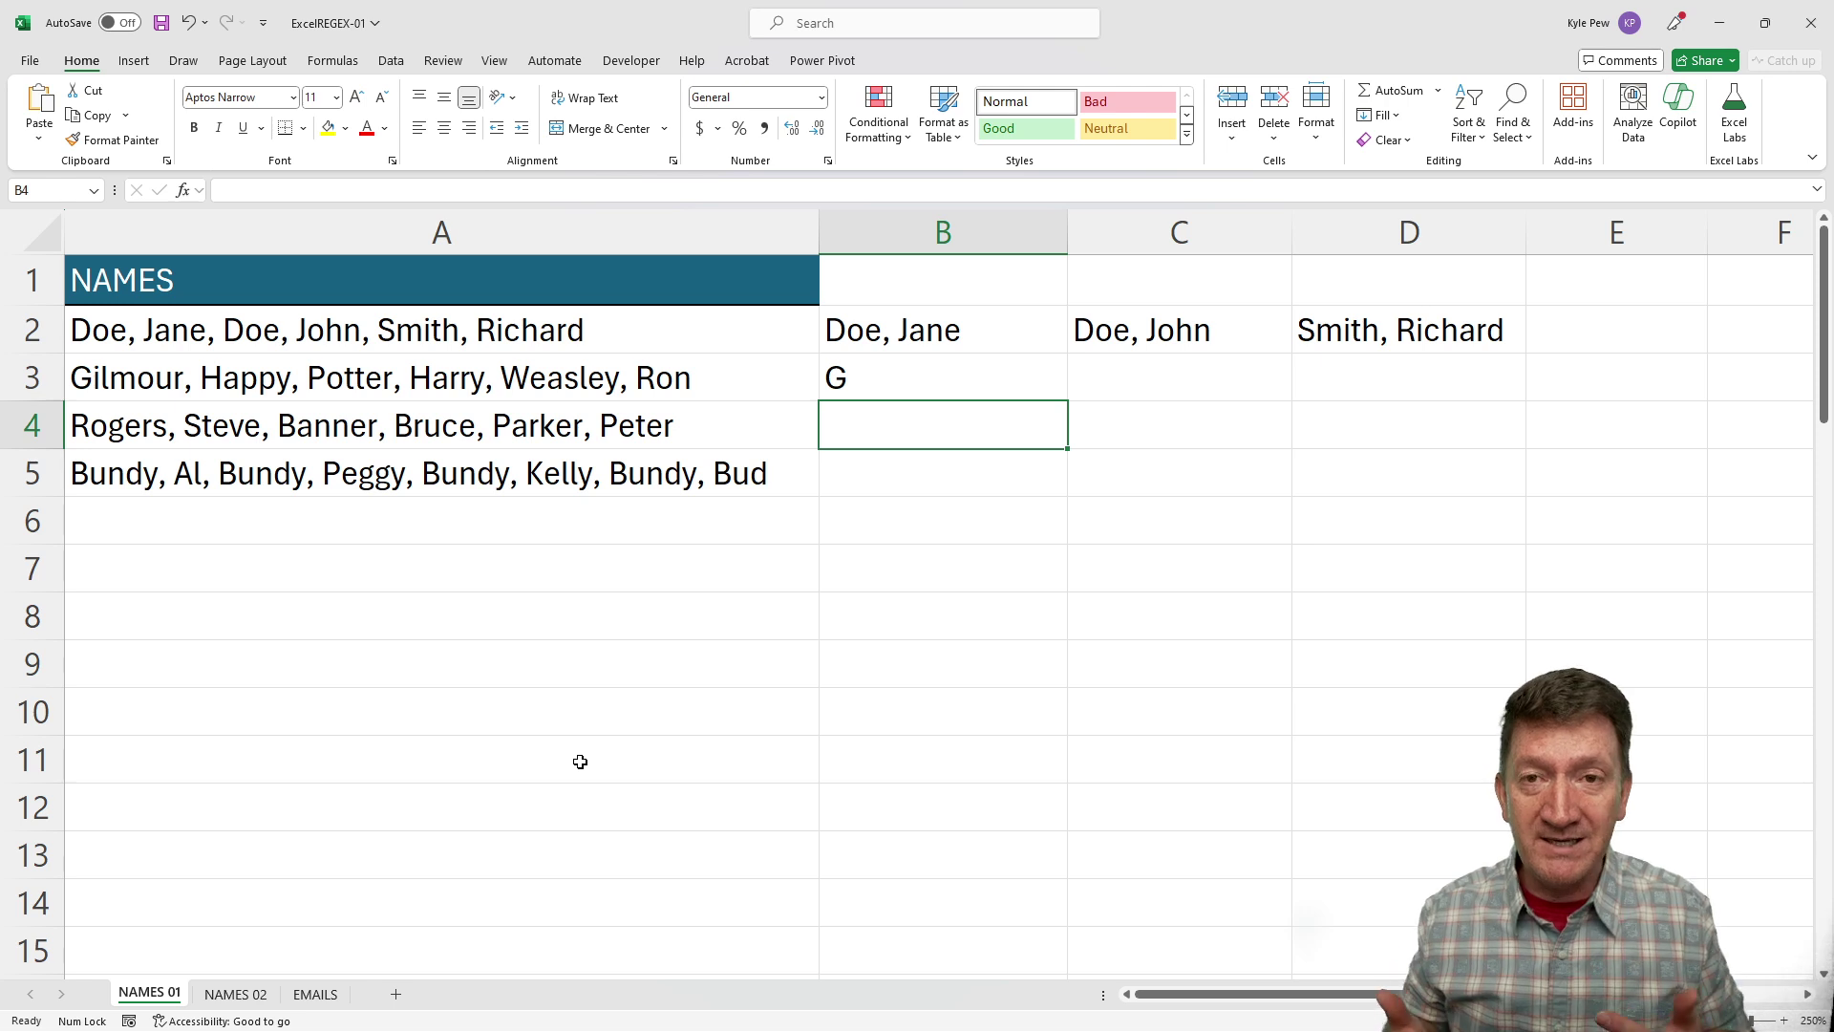
Add a + quantifier after the letter class in B3's formula so the pattern reads "[A-Za-z]+".
left_click(868, 374)
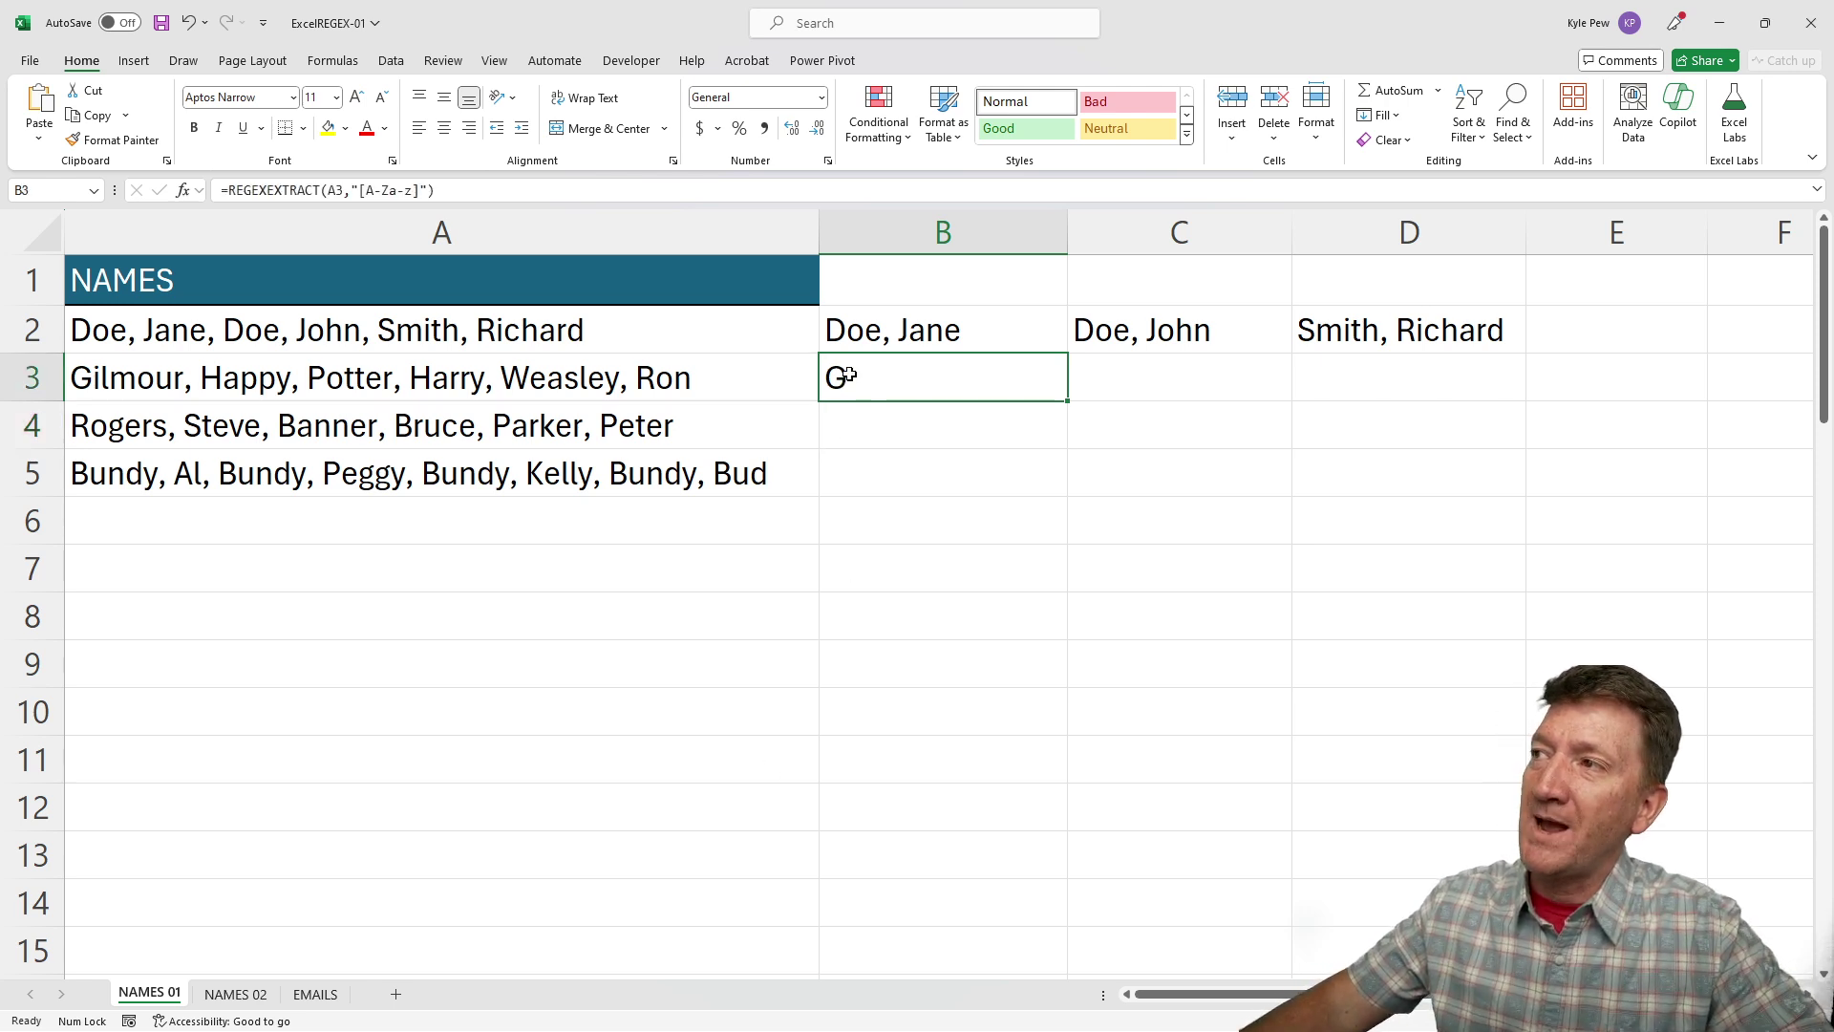
double_click(867, 373)
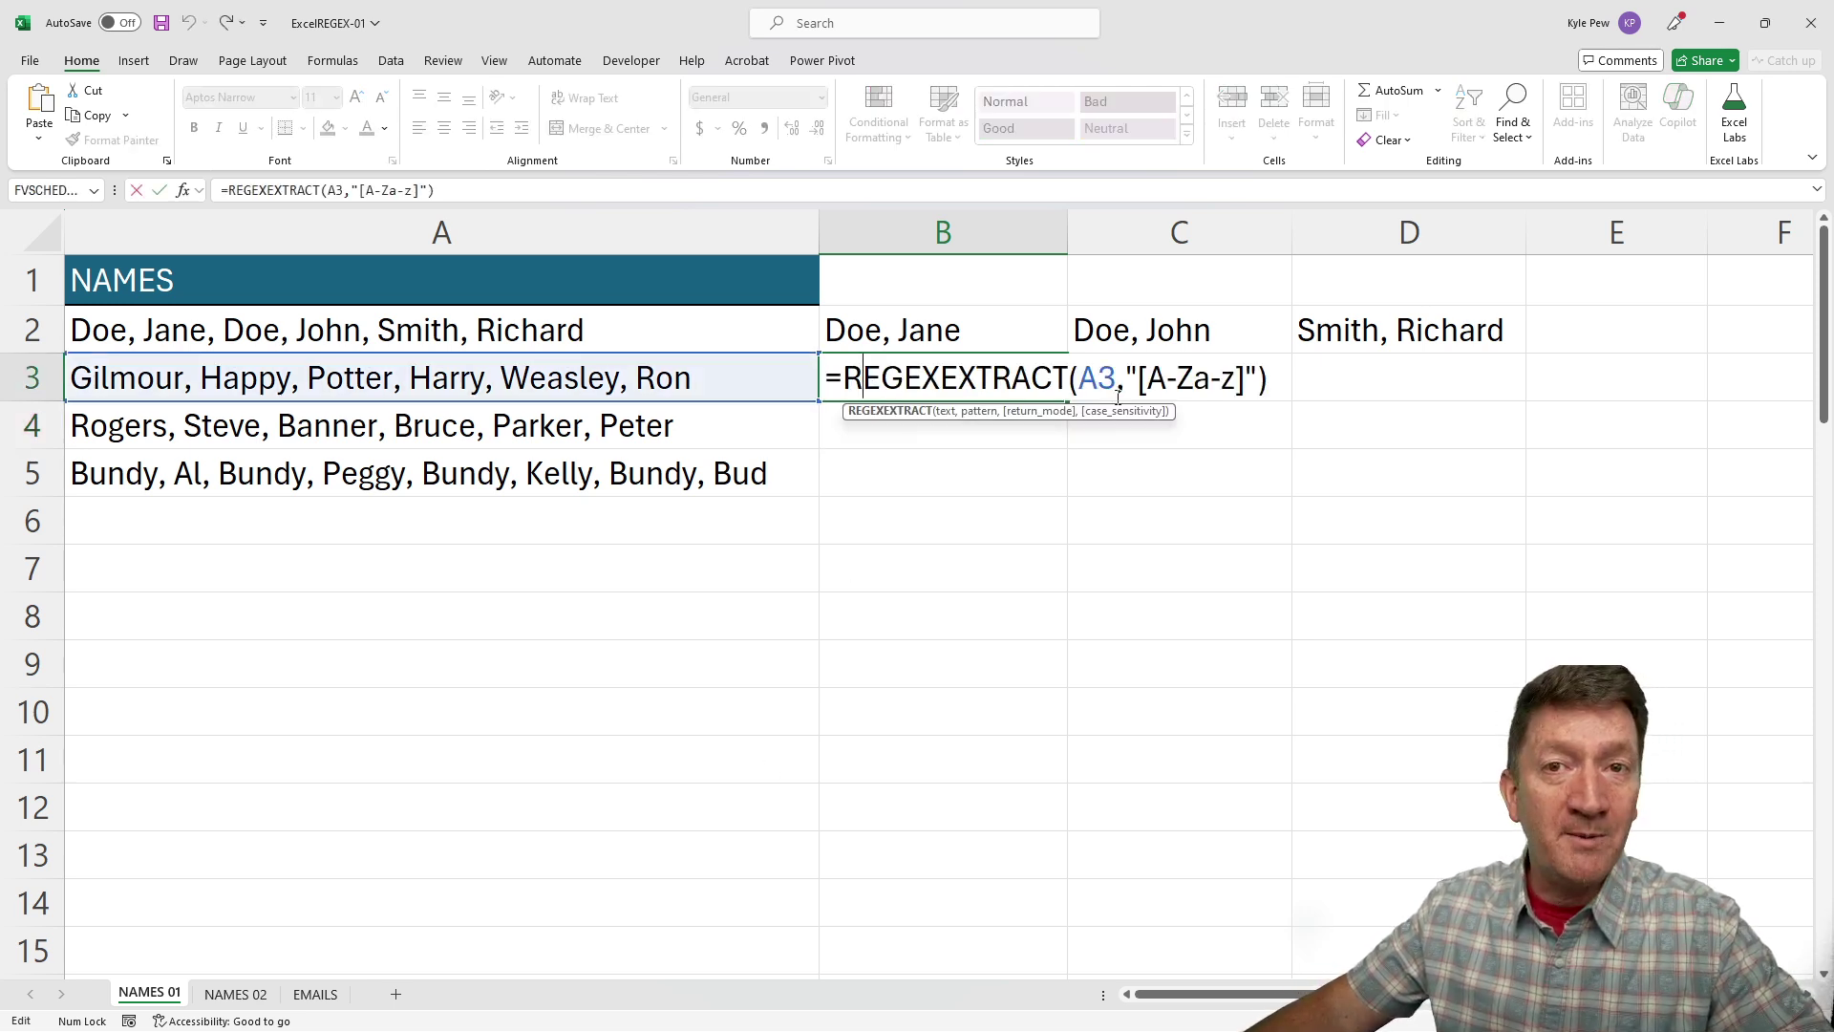
key("End")
key("Left")
key("Left")
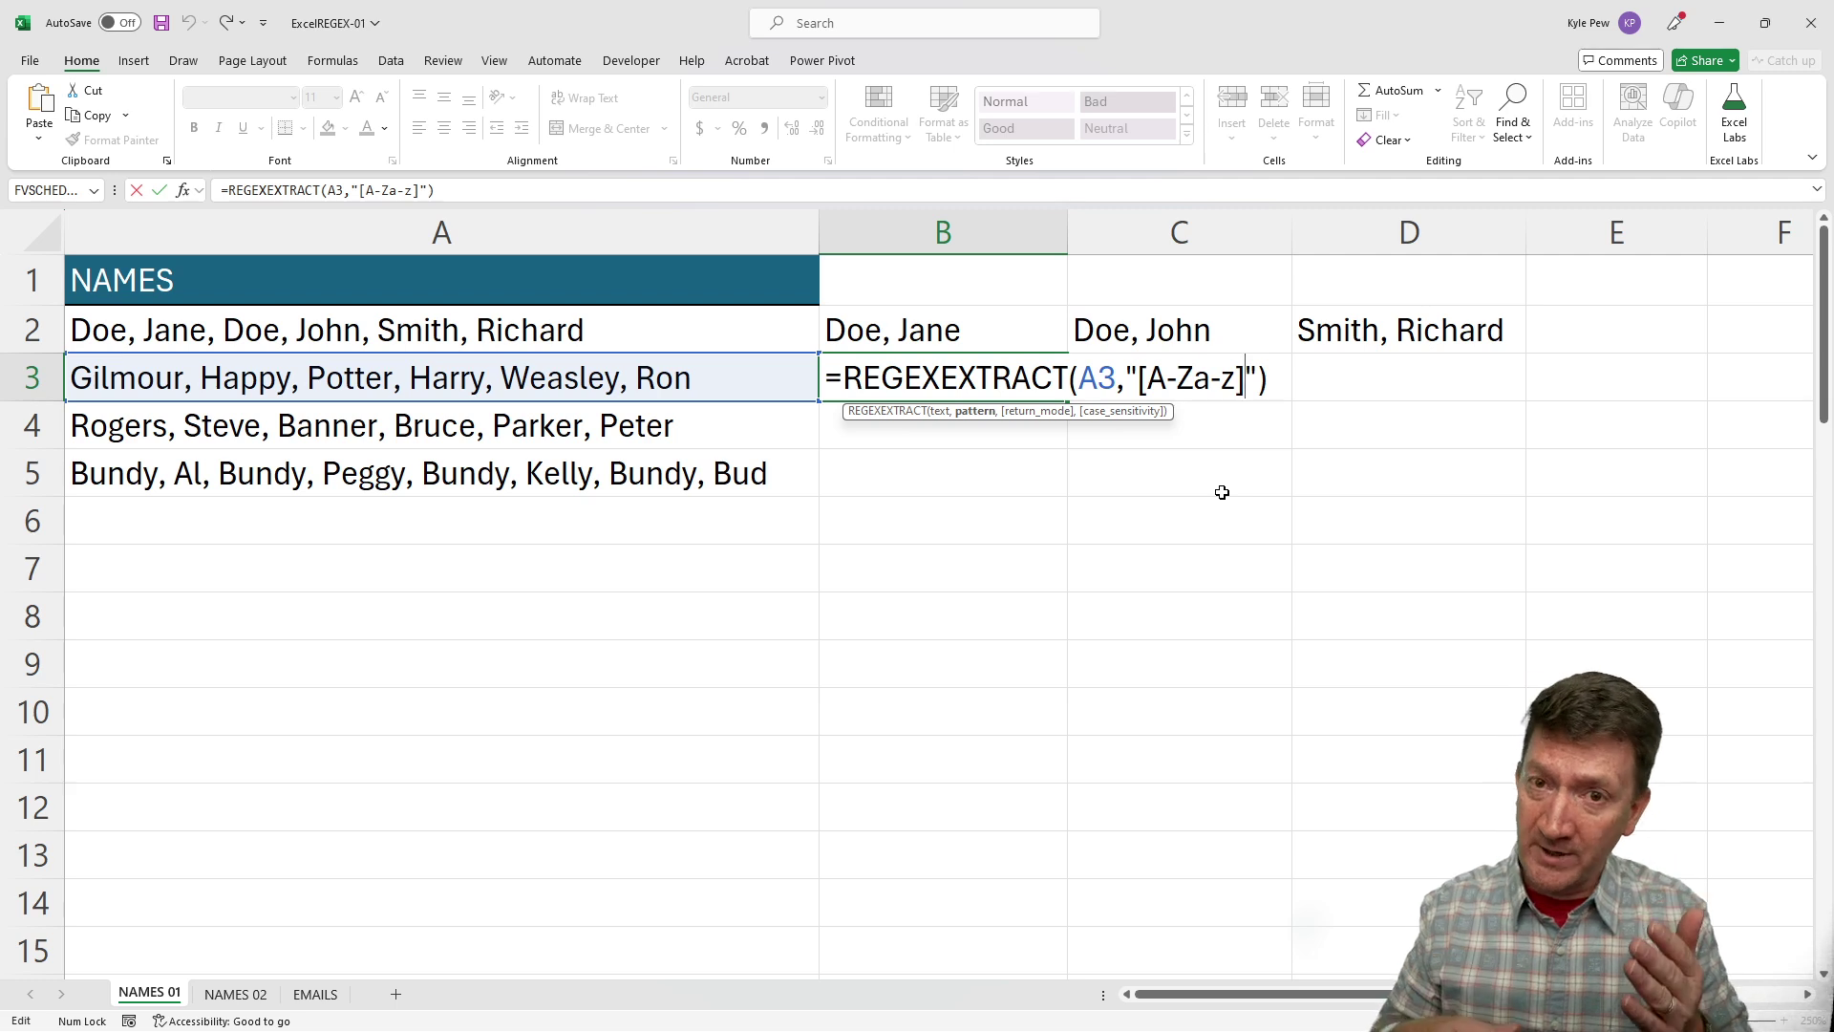
type("+")
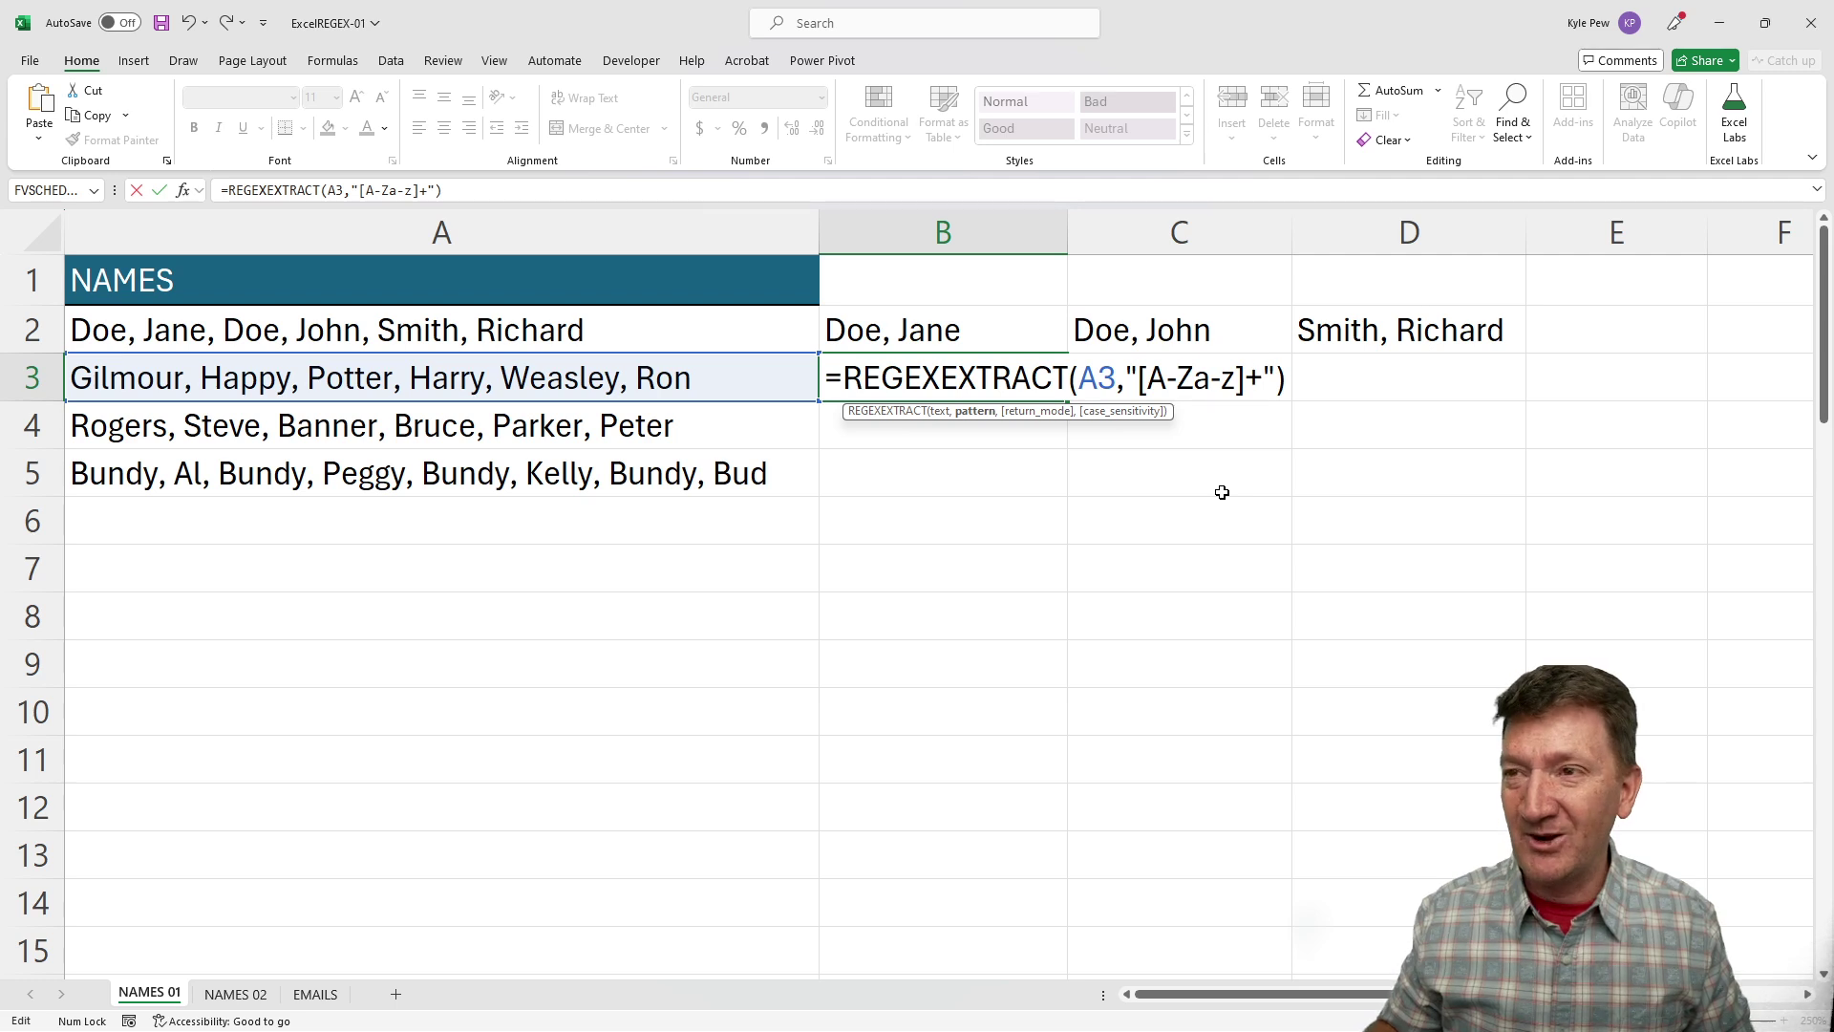
key("Return")
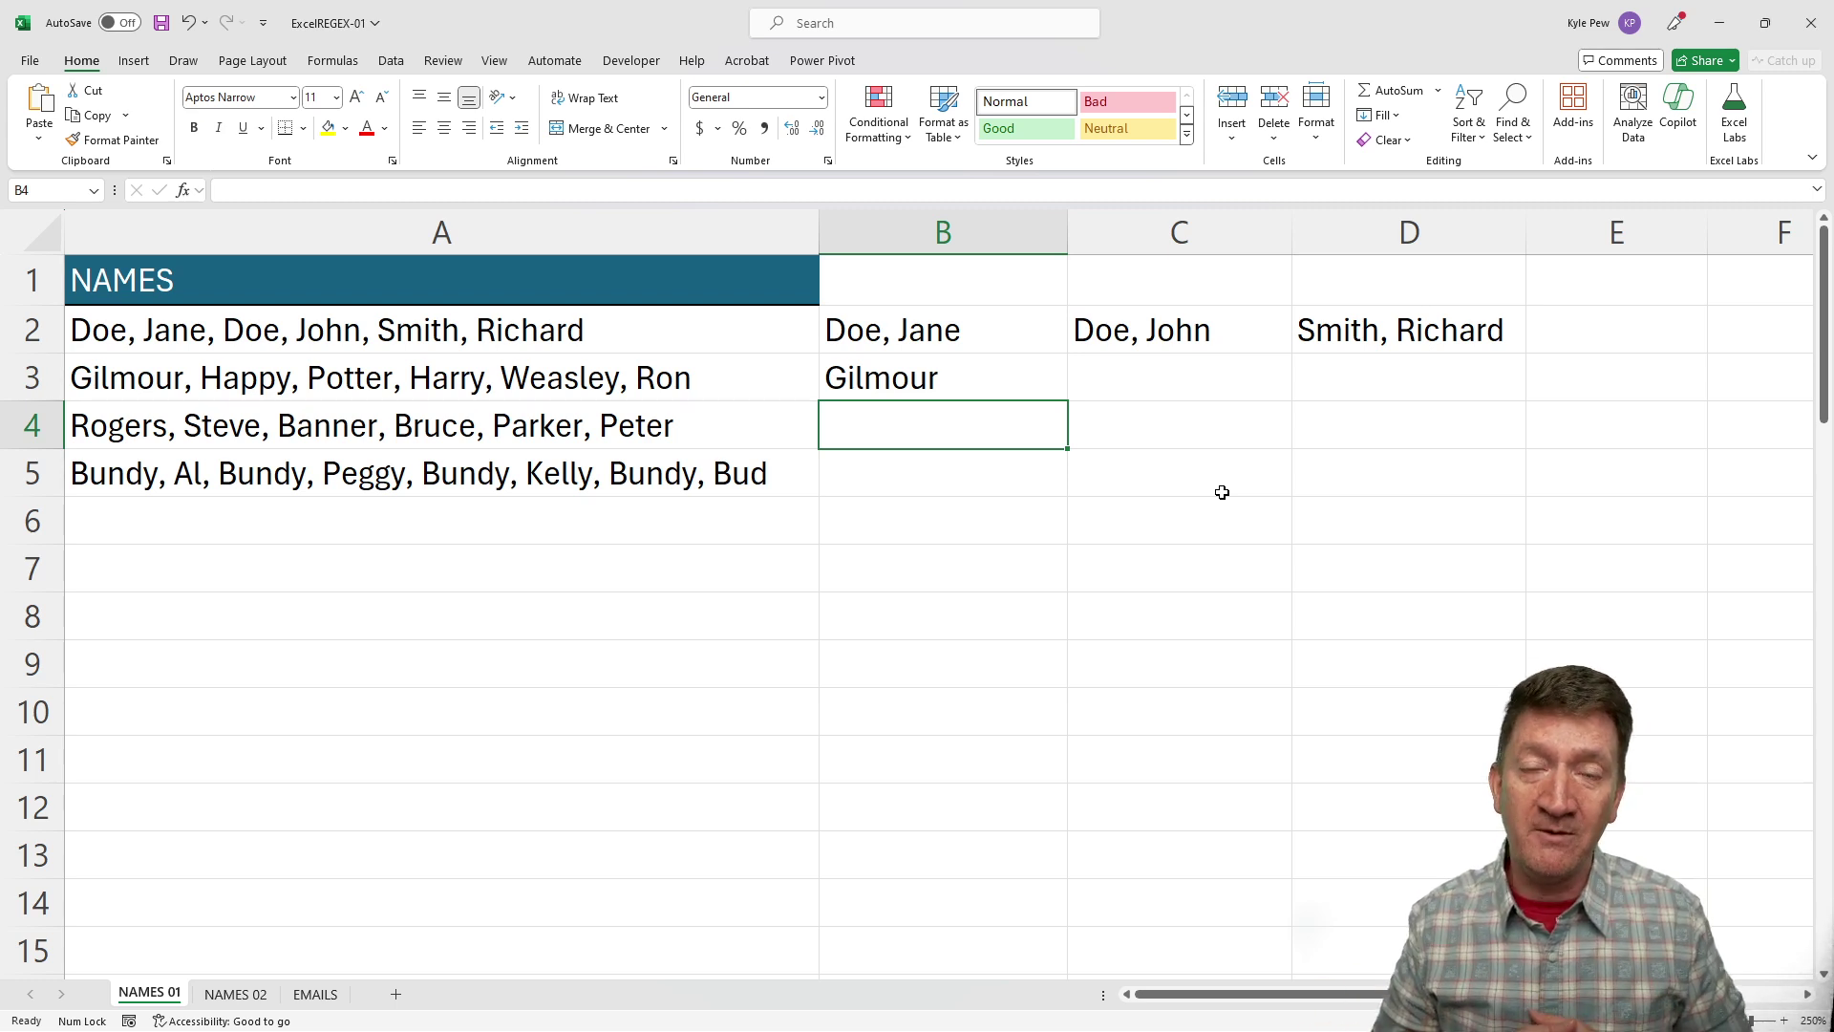
Extend the pattern in B3's REGEXEXTRACT formula to "[A-Za-z]+,\s[A-Za-z]+" to match a last name, comma, space and first name.
double_click(945, 376)
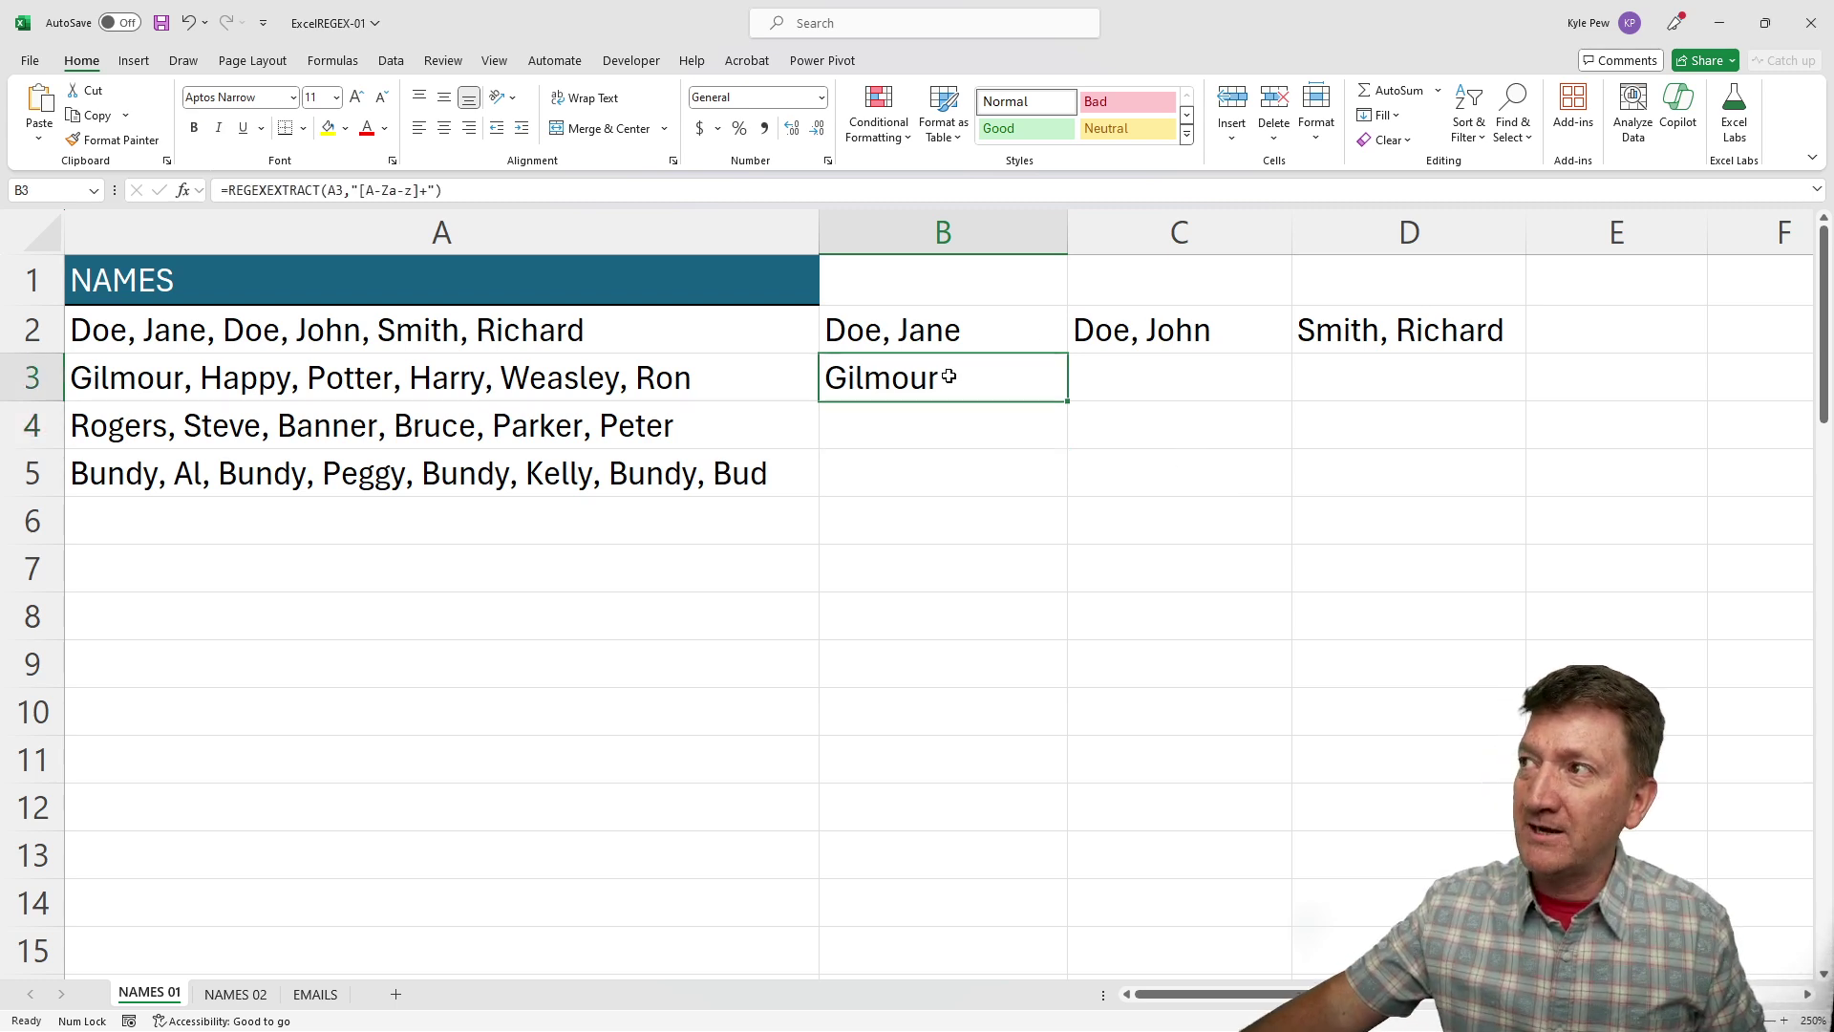
left_click_drag(1263, 379, 1138, 378)
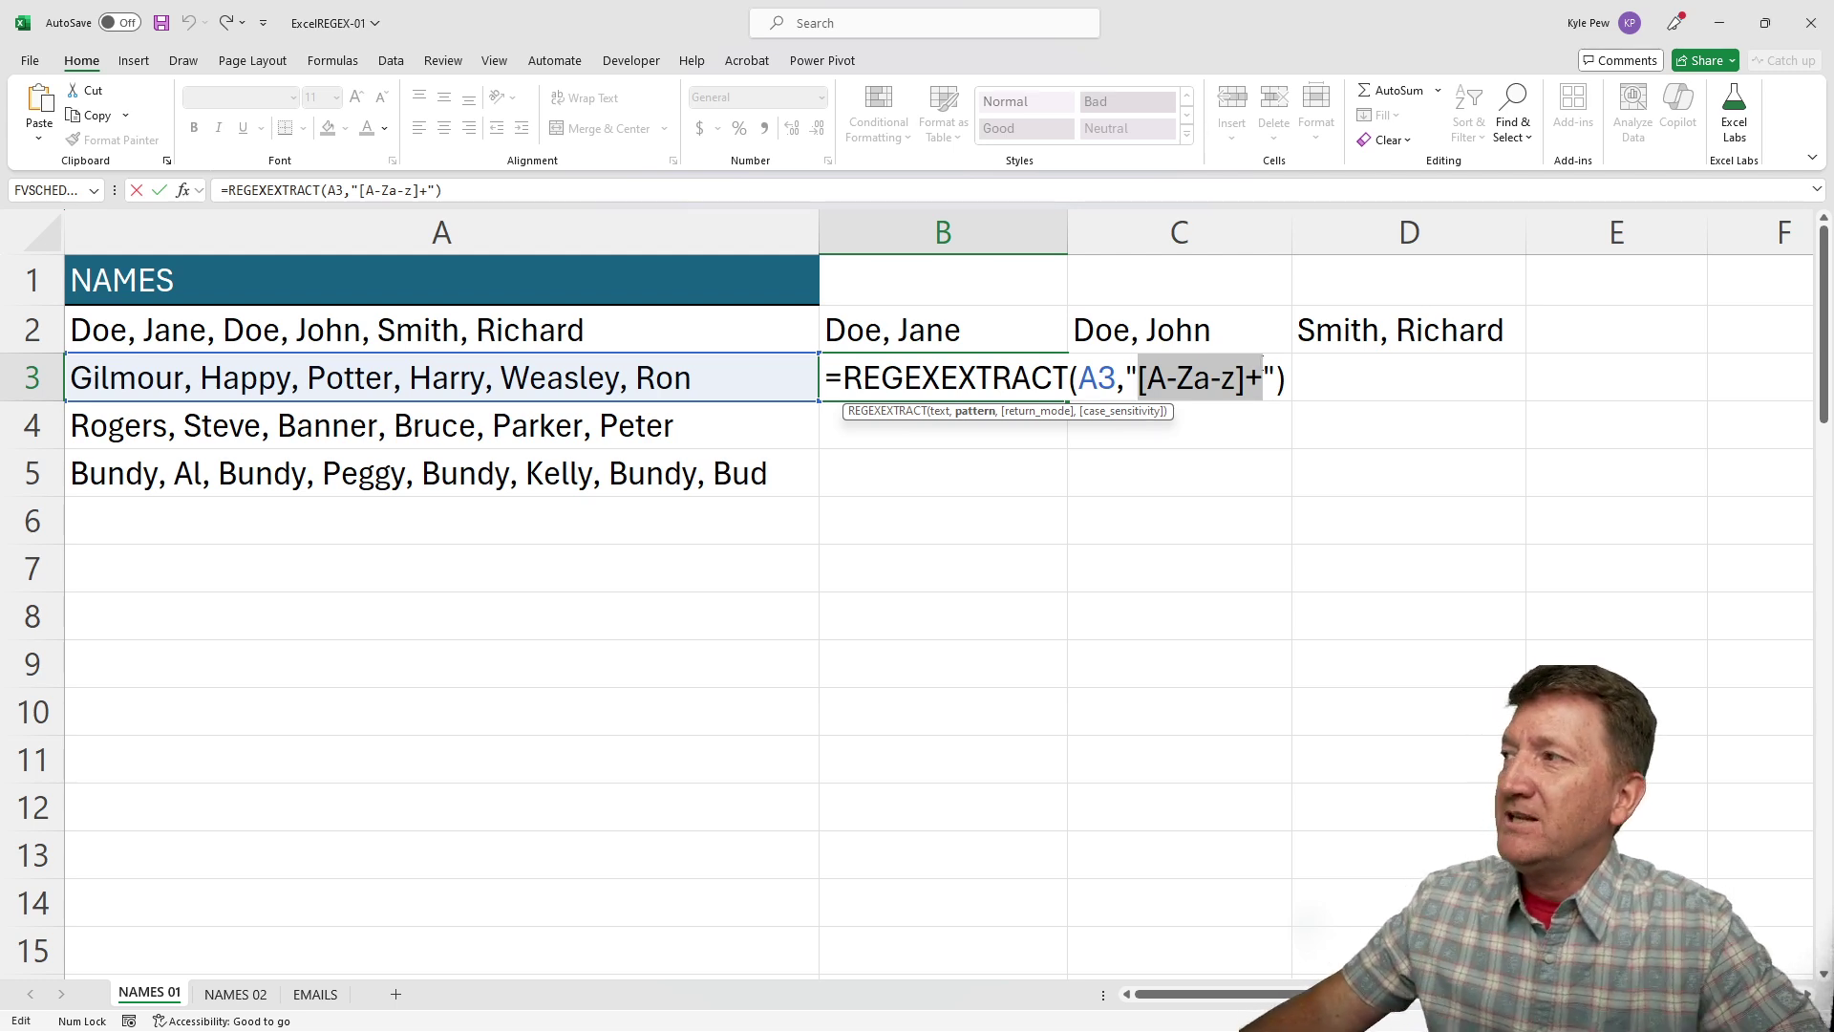
left_click(1265, 373)
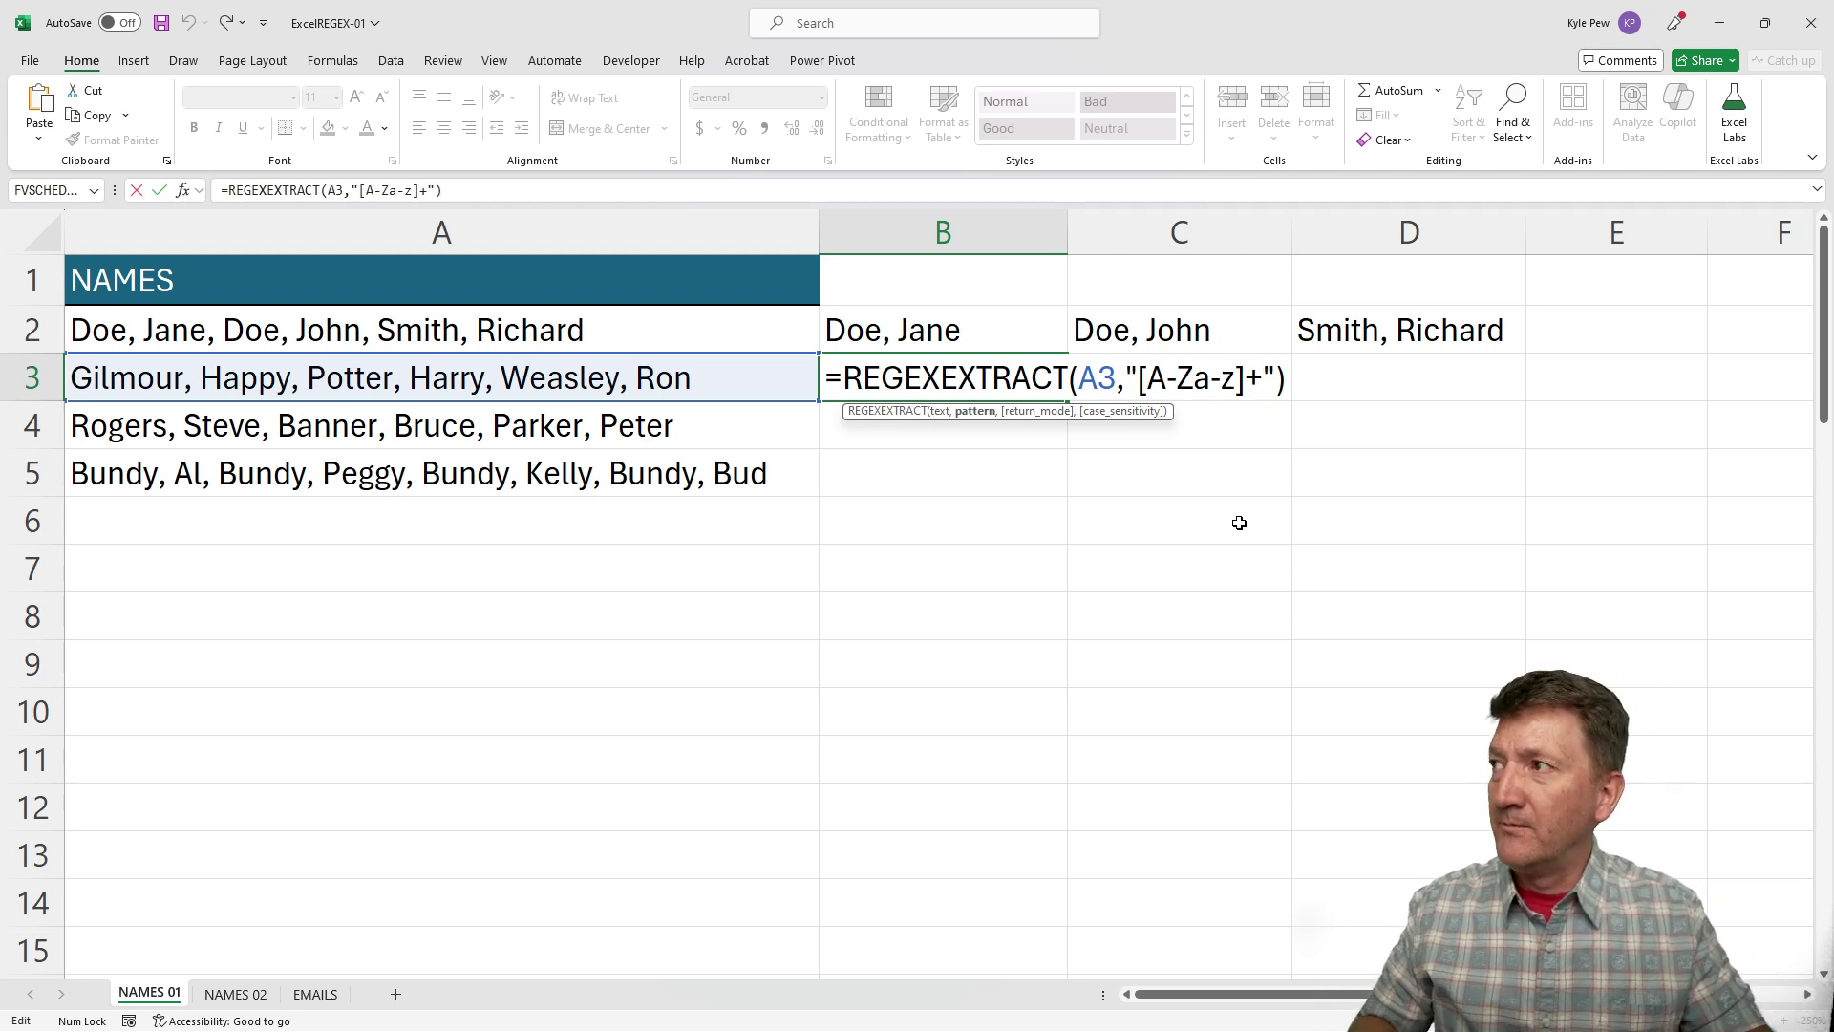
type(",")
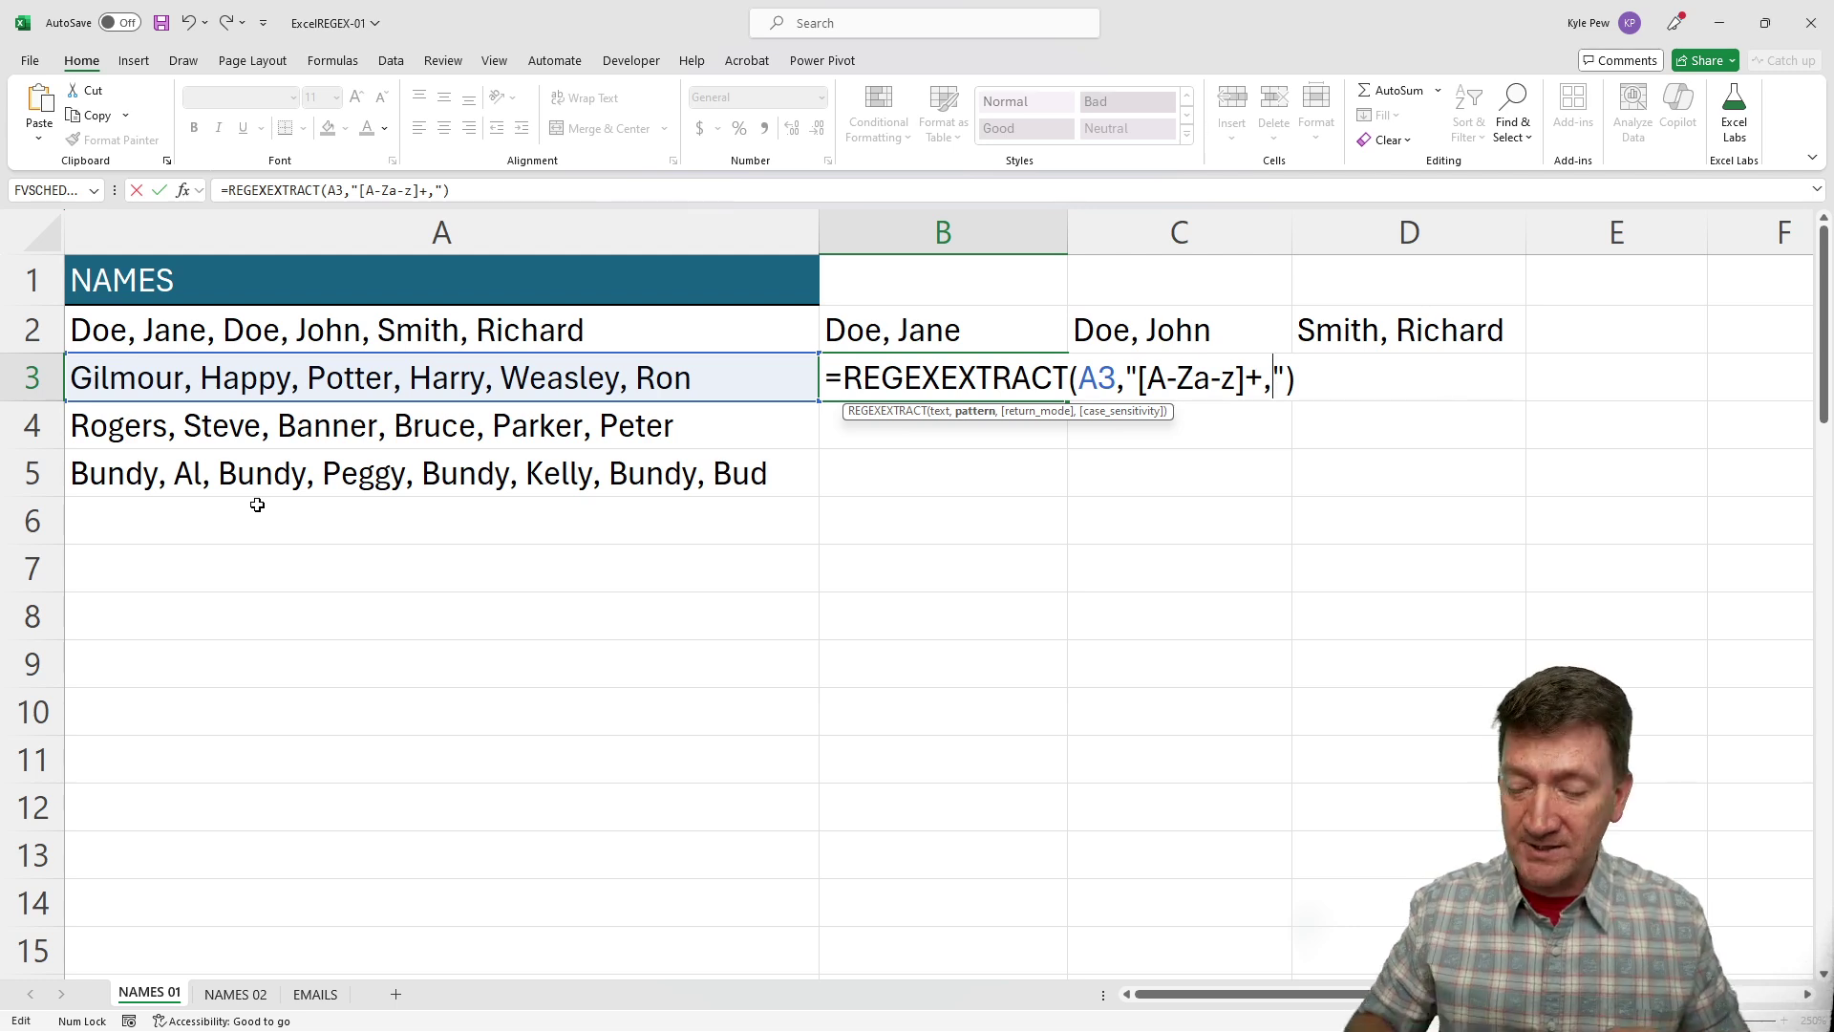
type("\\s")
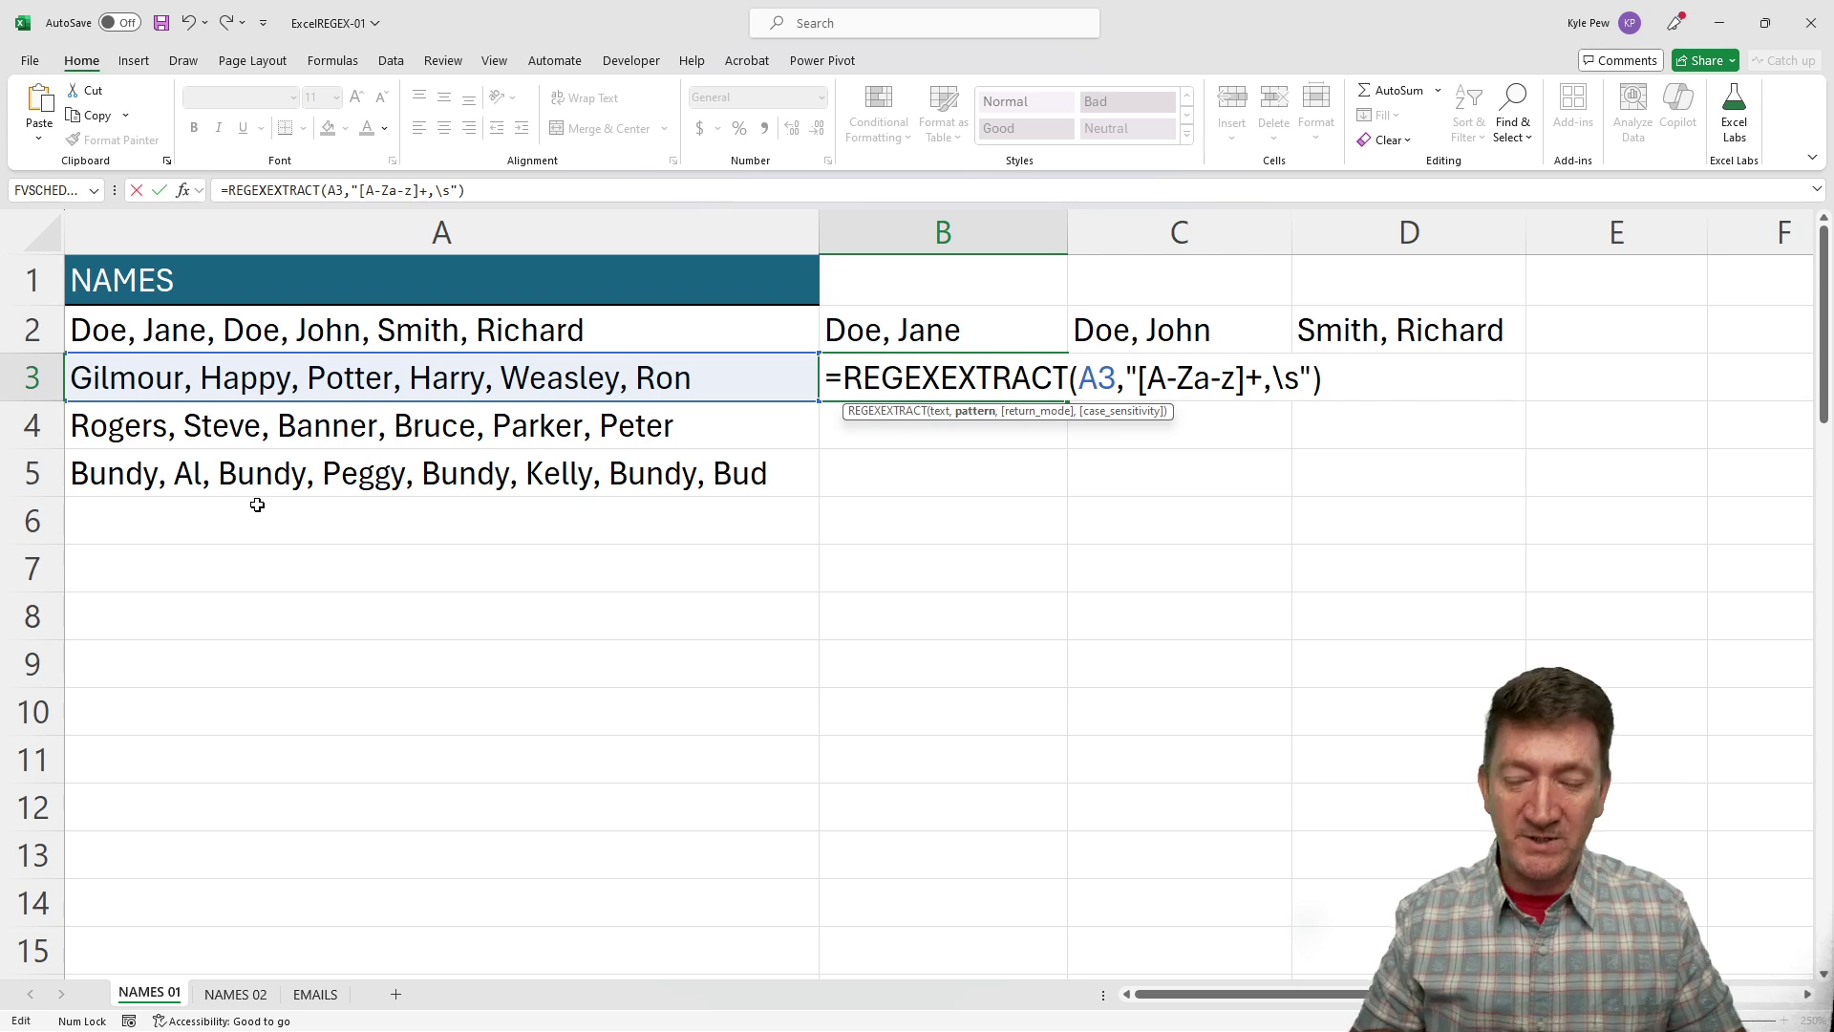
type("[")
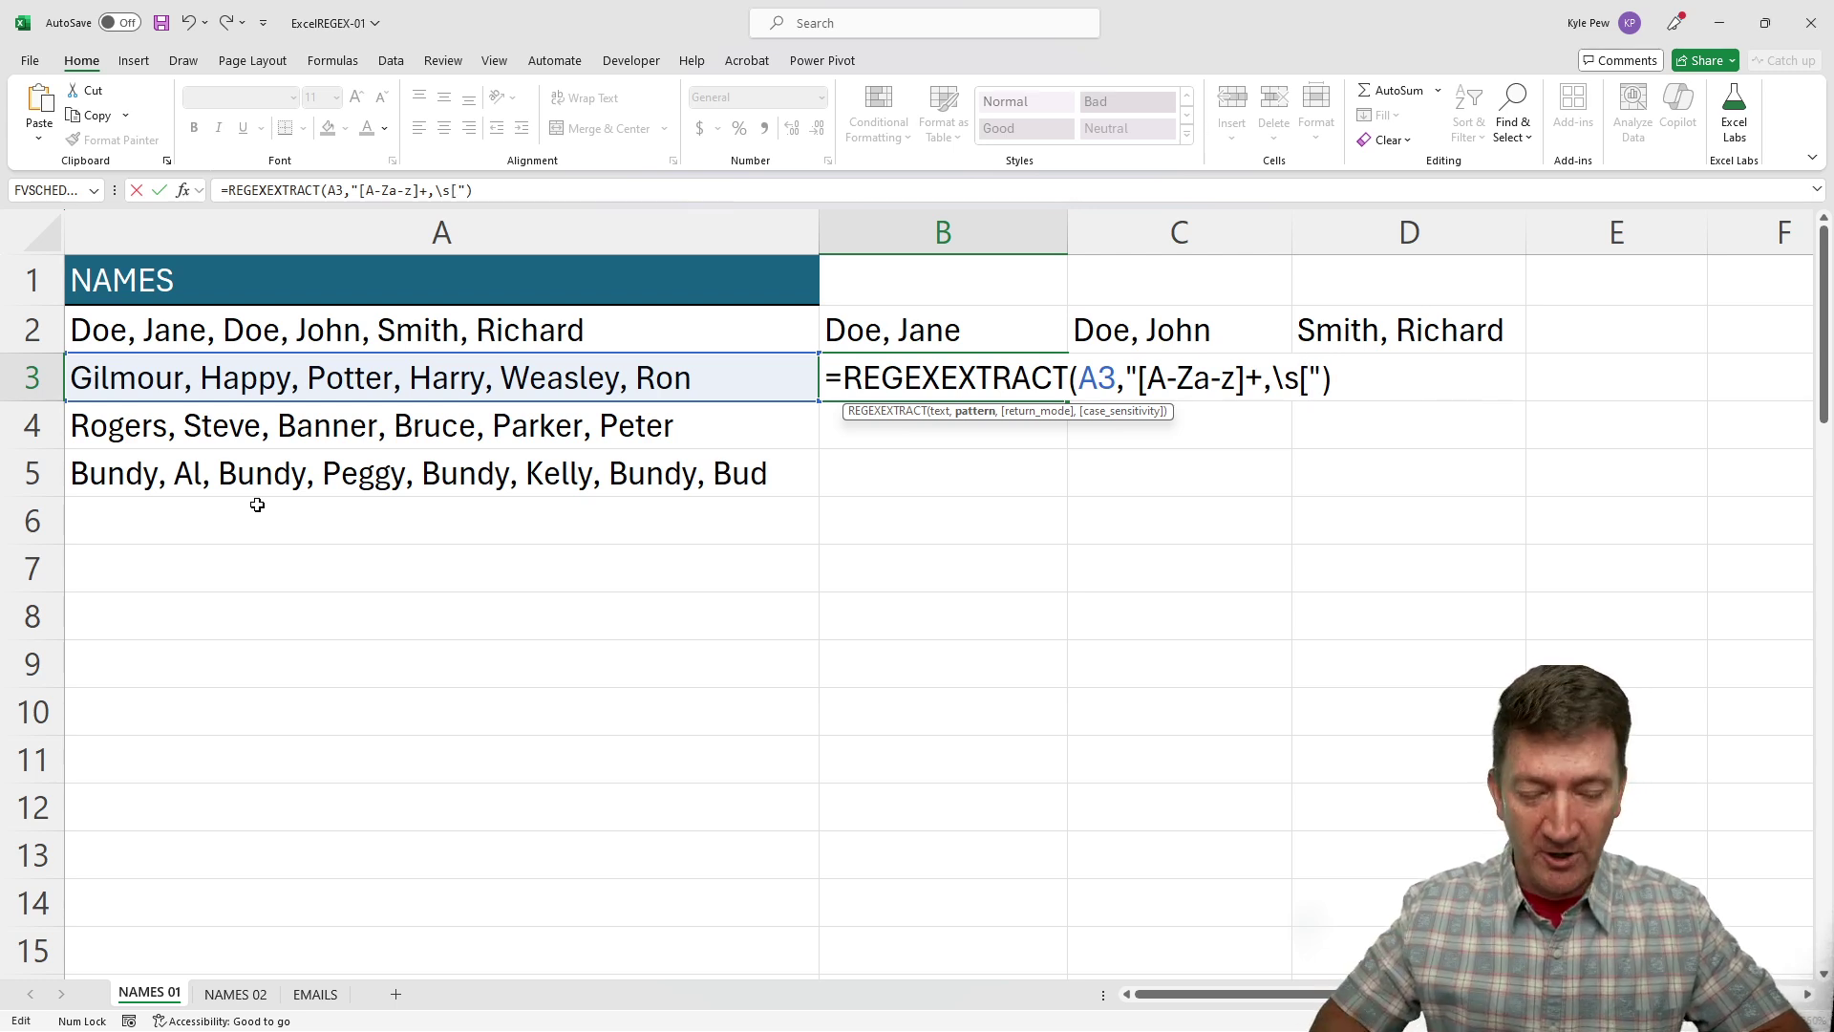
type("A-Z")
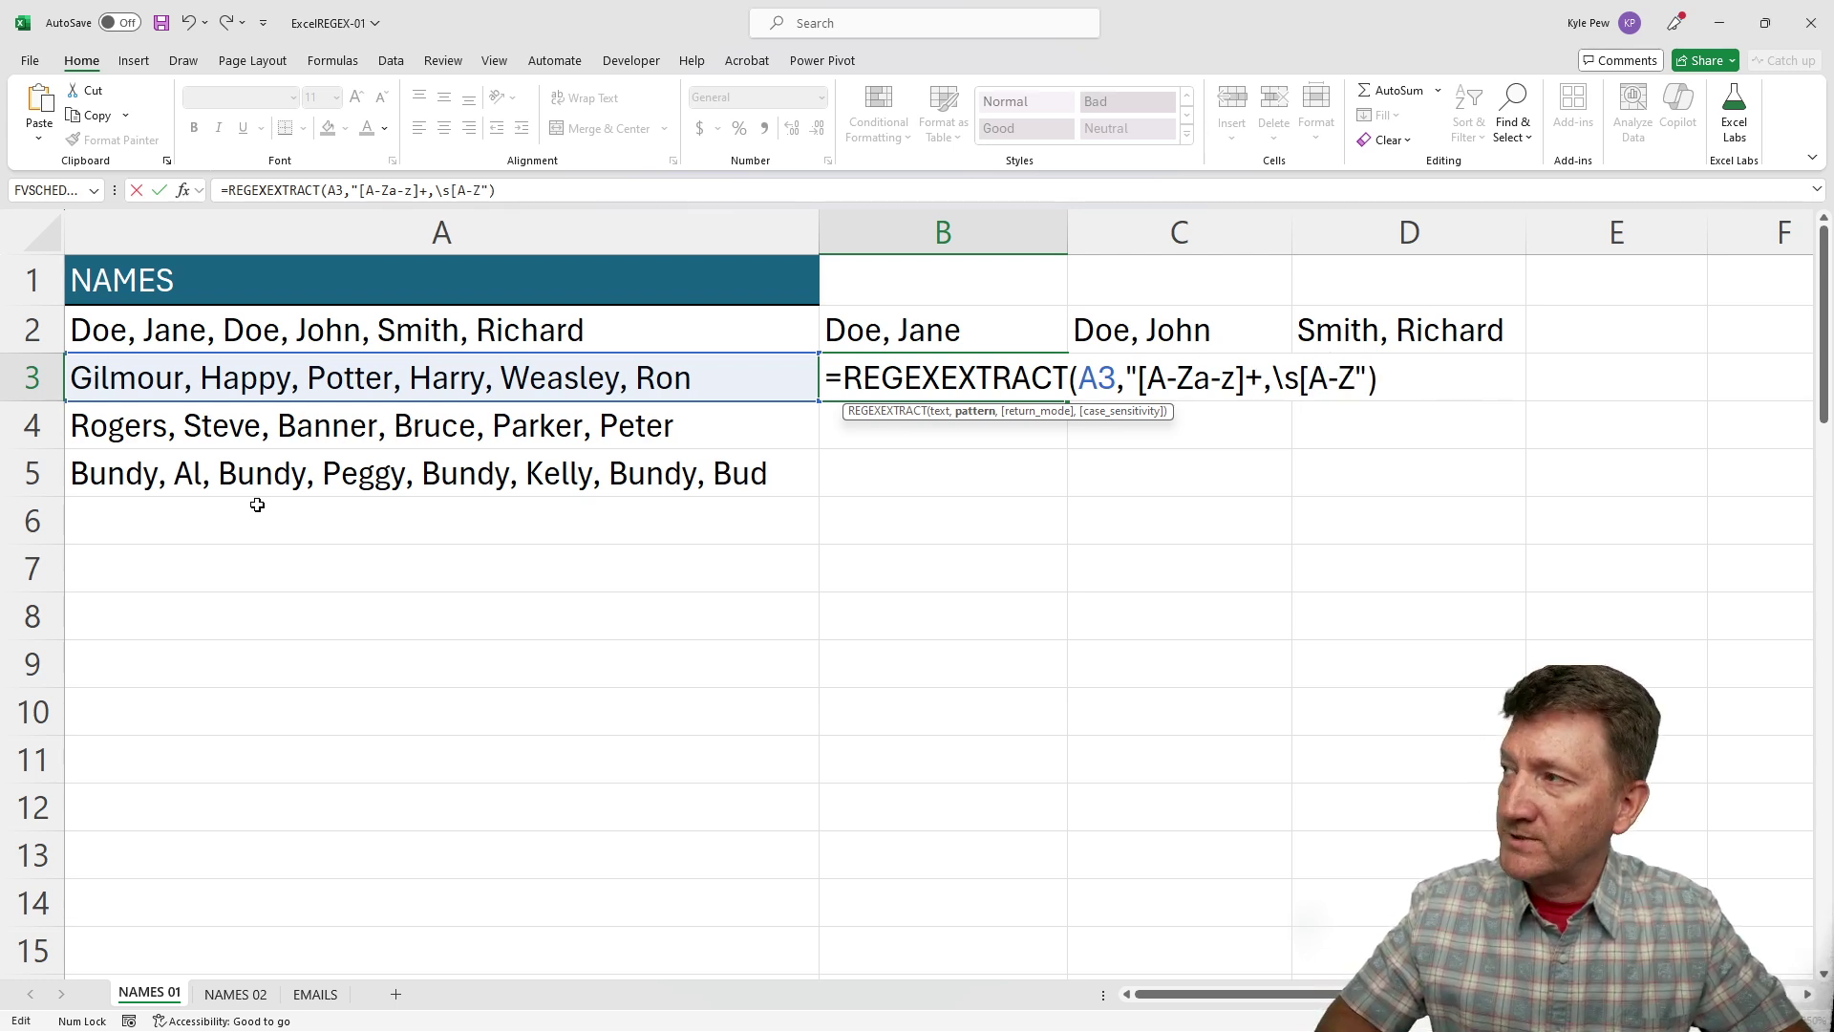
type("a-z")
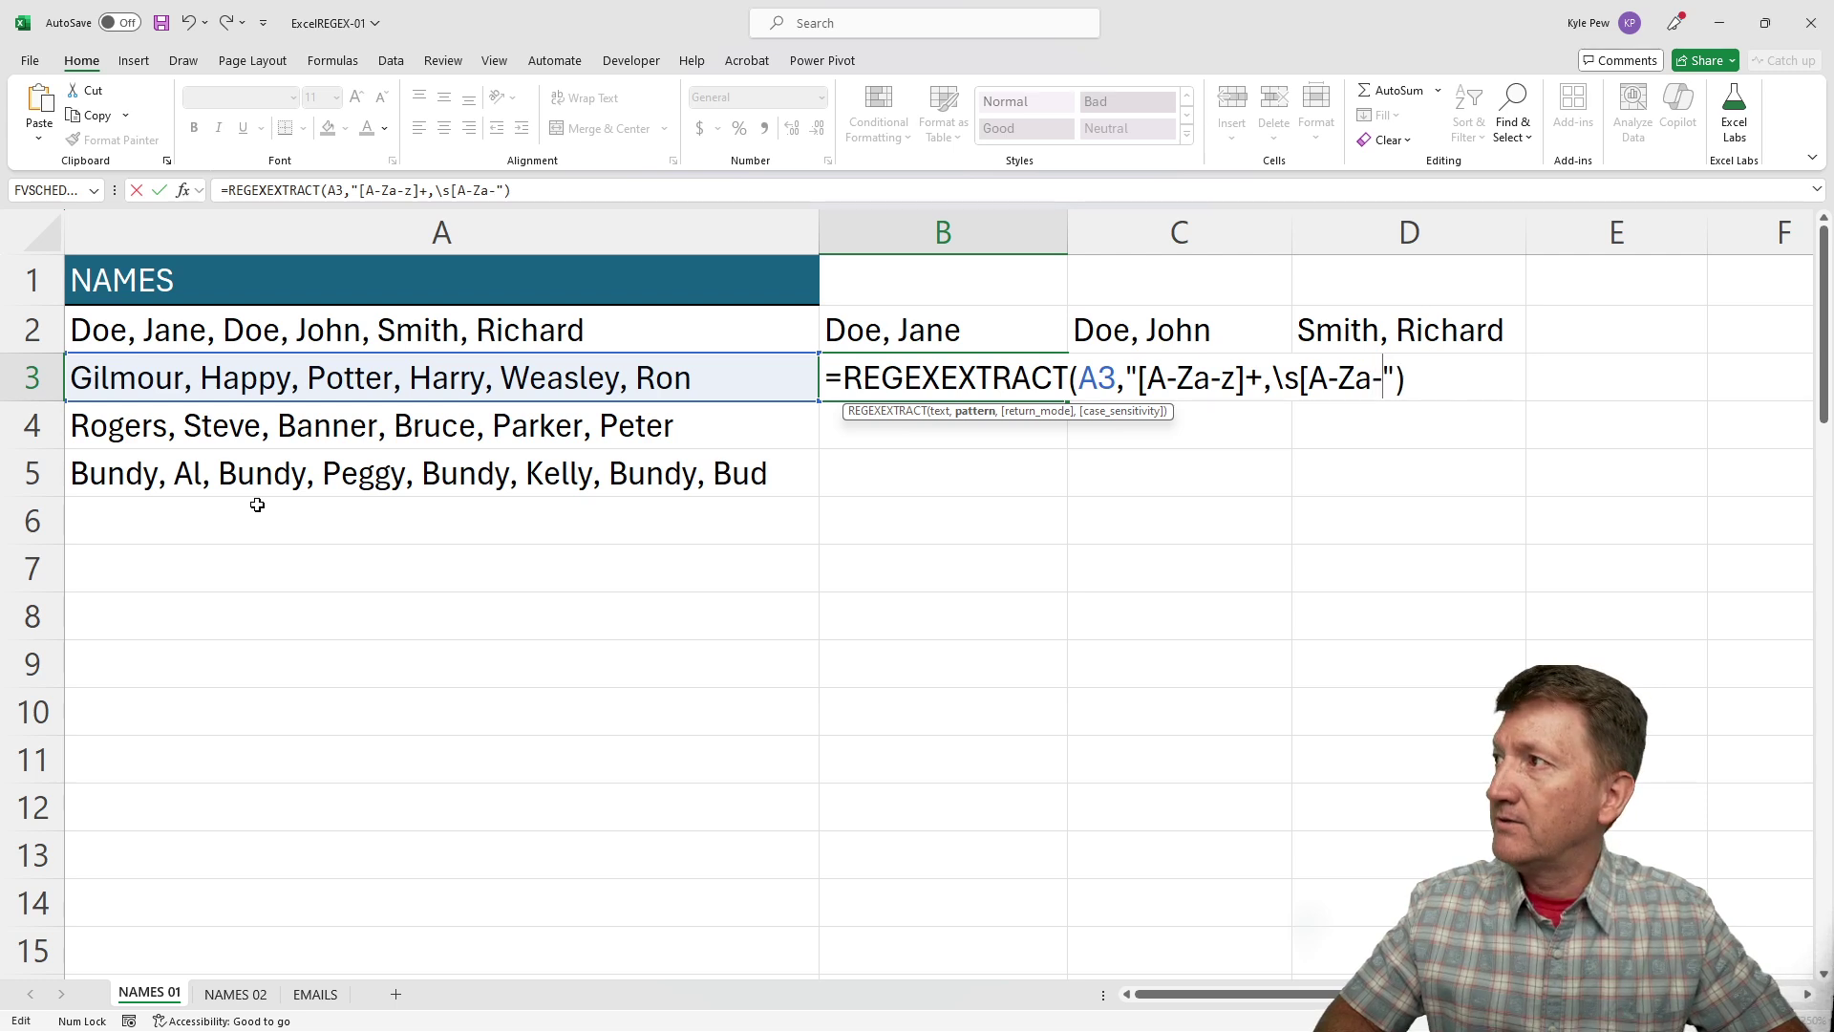
type("]")
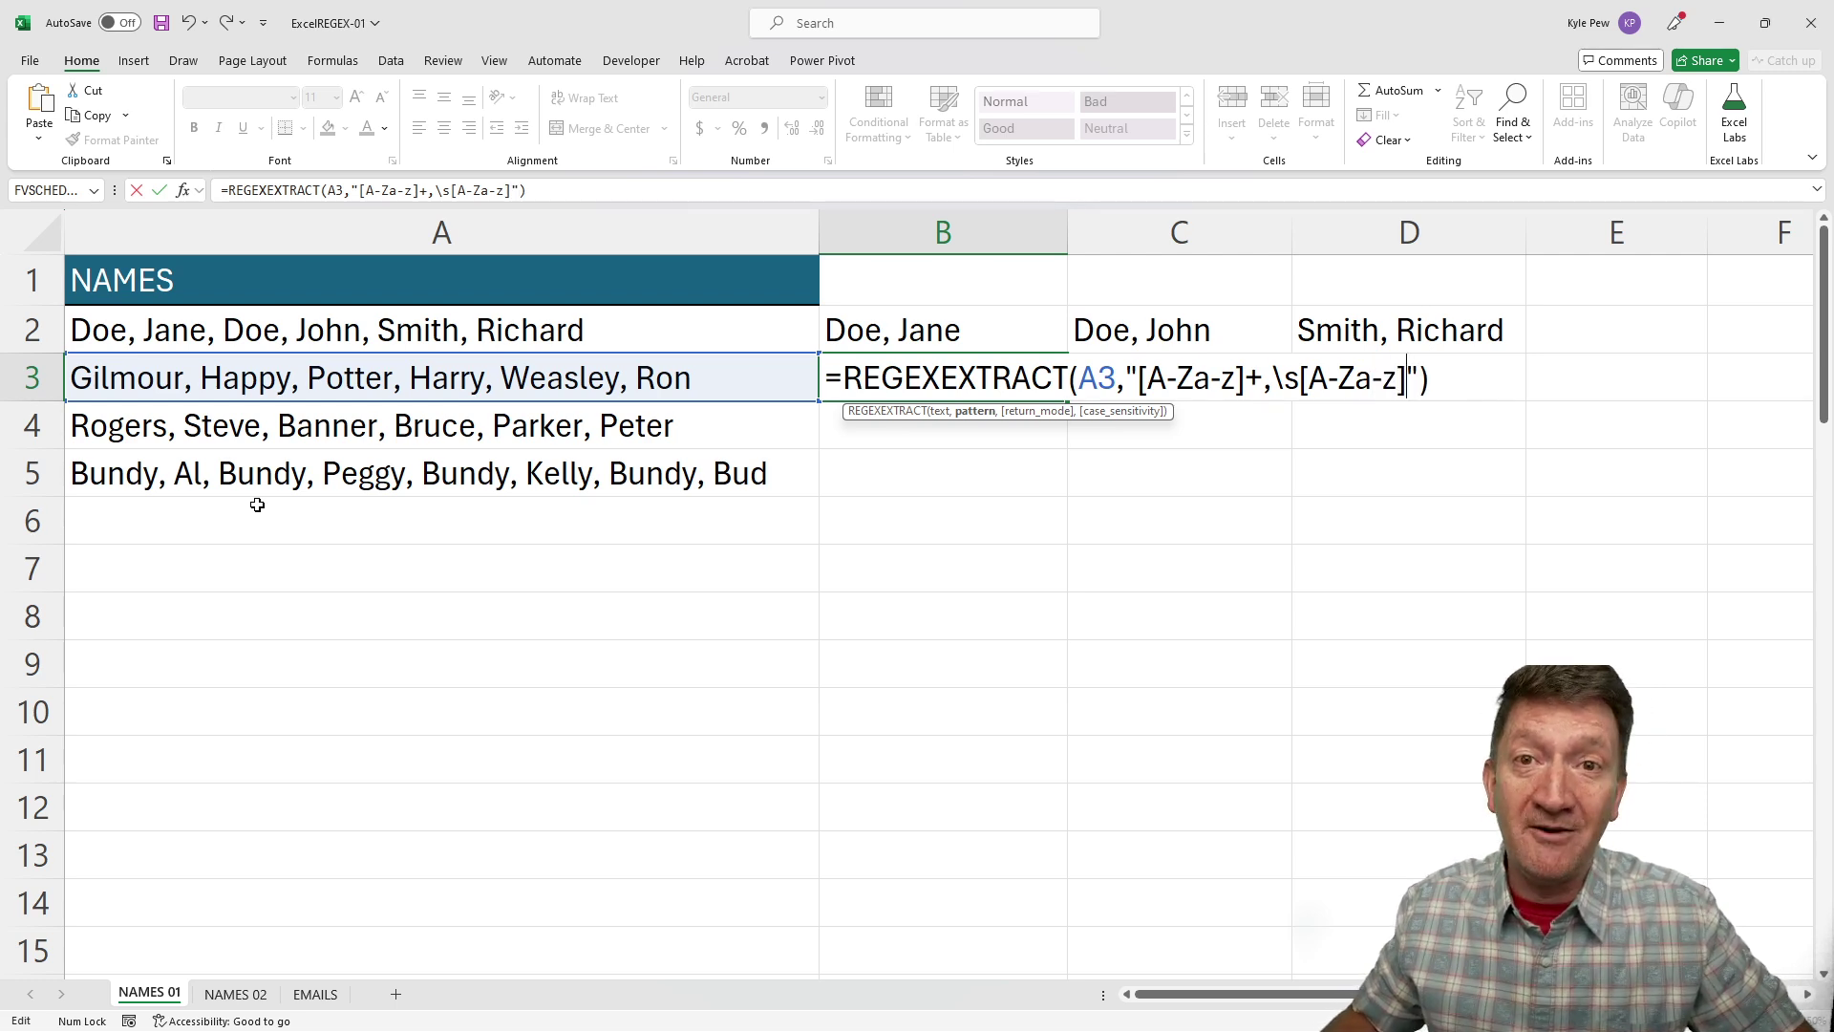
type("+")
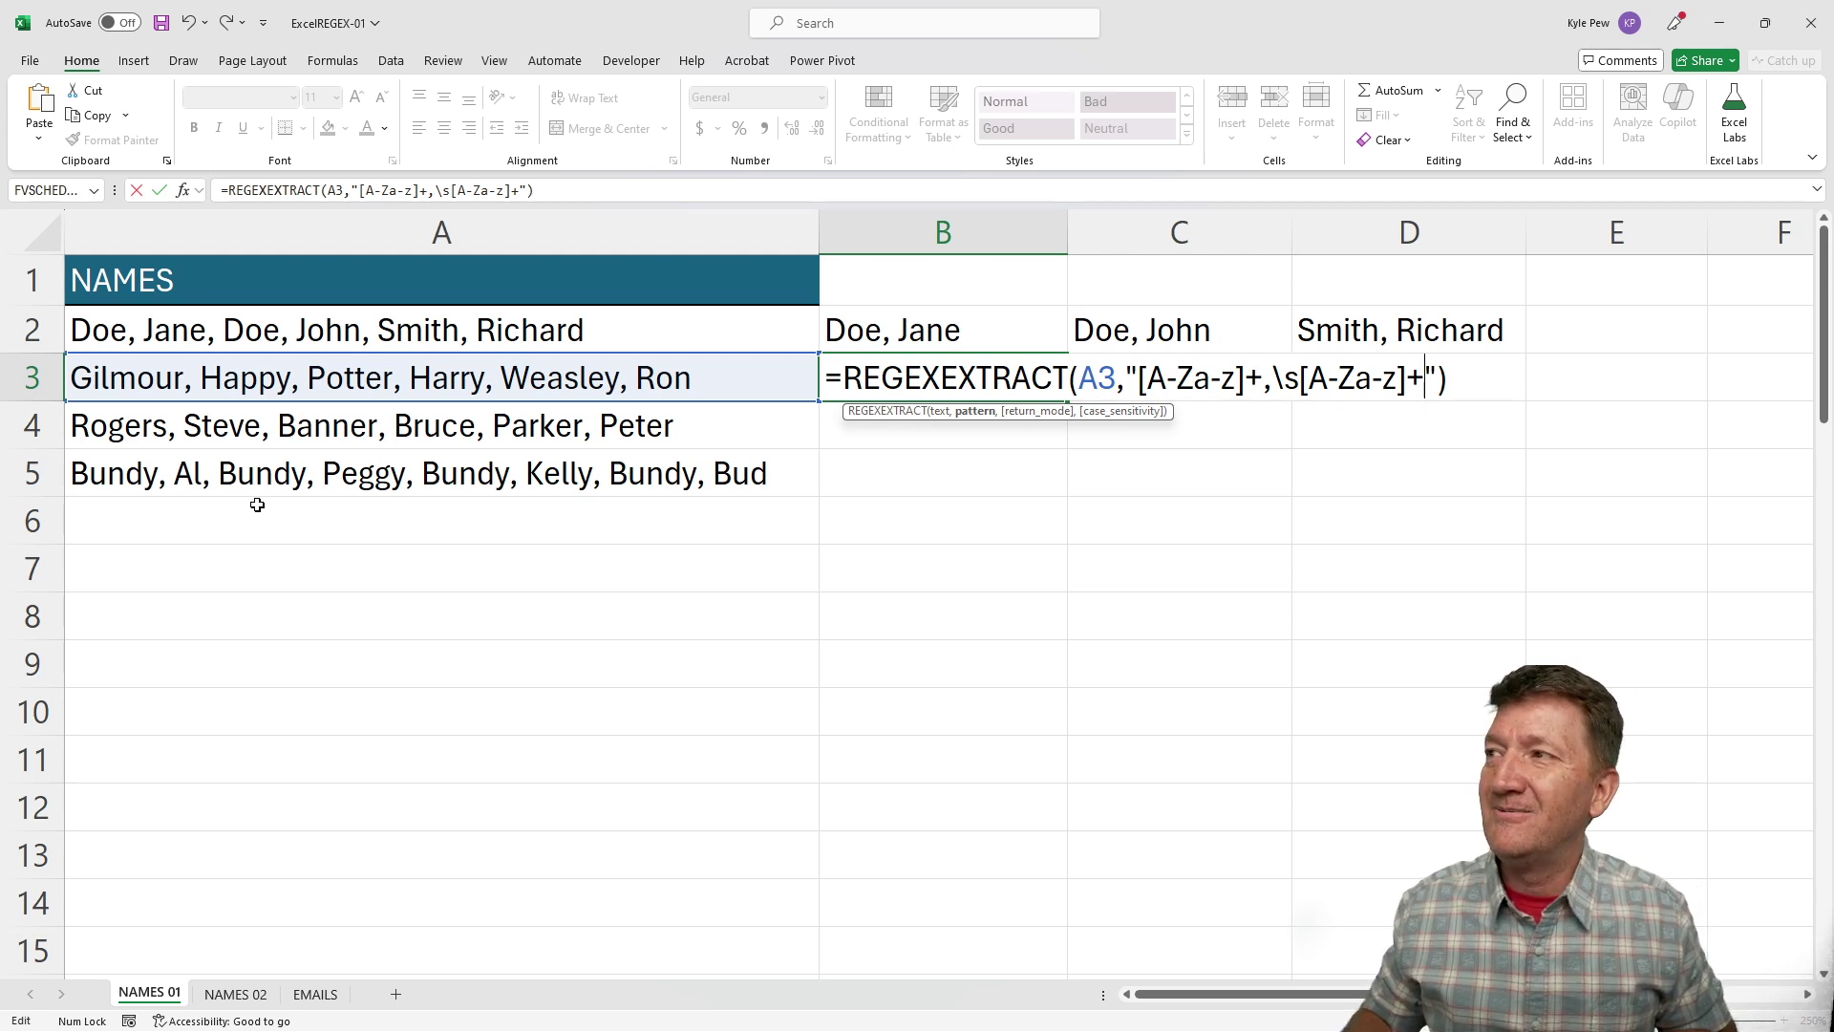
key("Return")
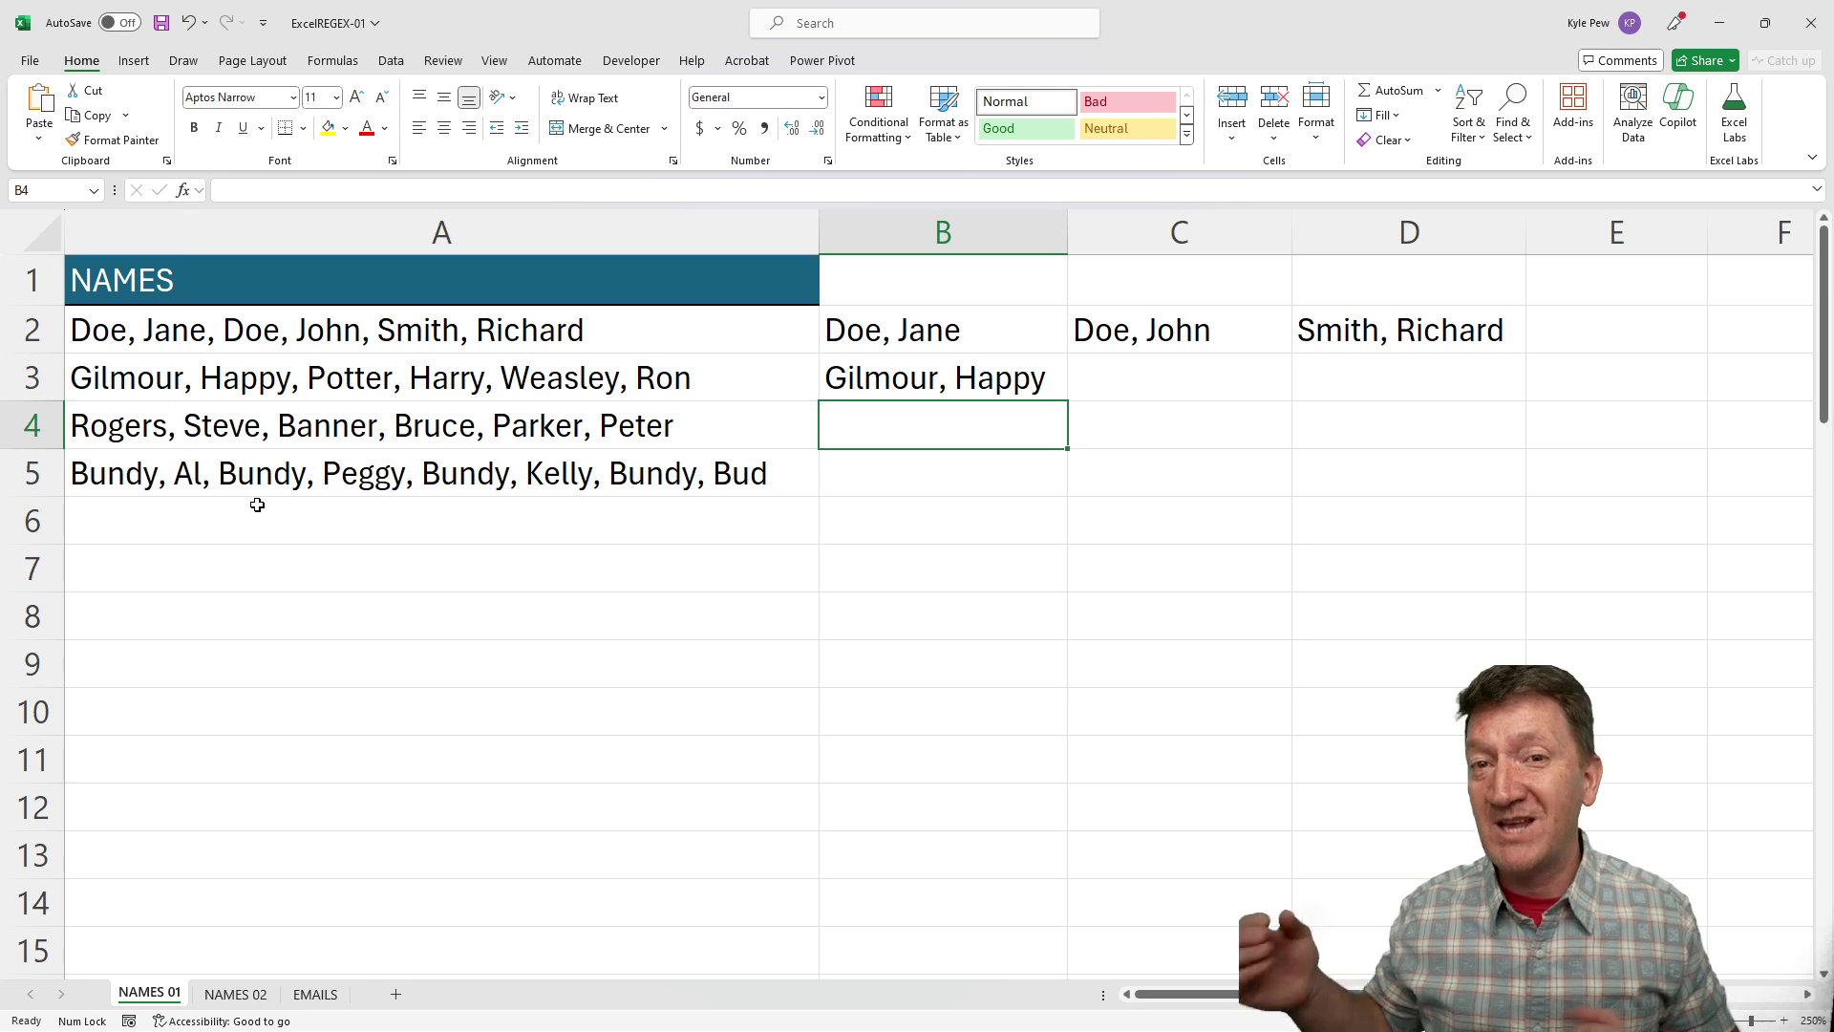
left_click(1060, 386)
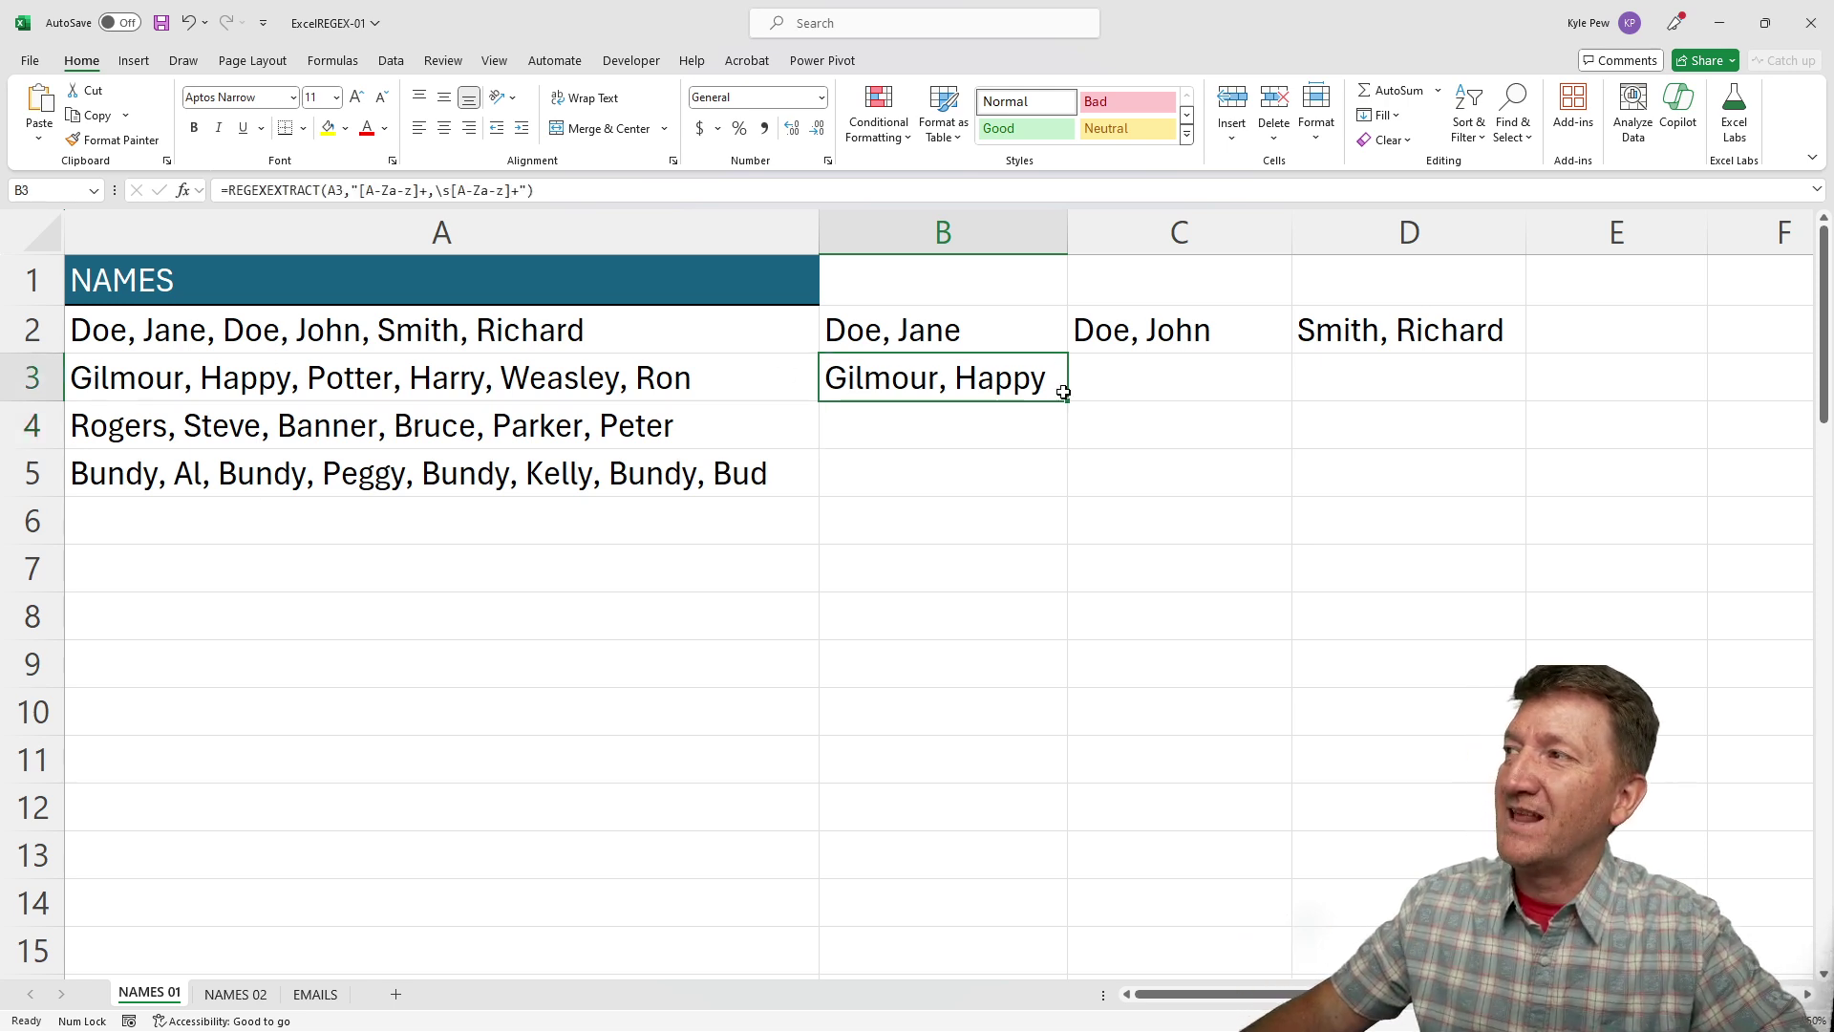
Fill B3's REGEXEXTRACT formula down through B5.
left_click_drag(1067, 400, 1070, 506)
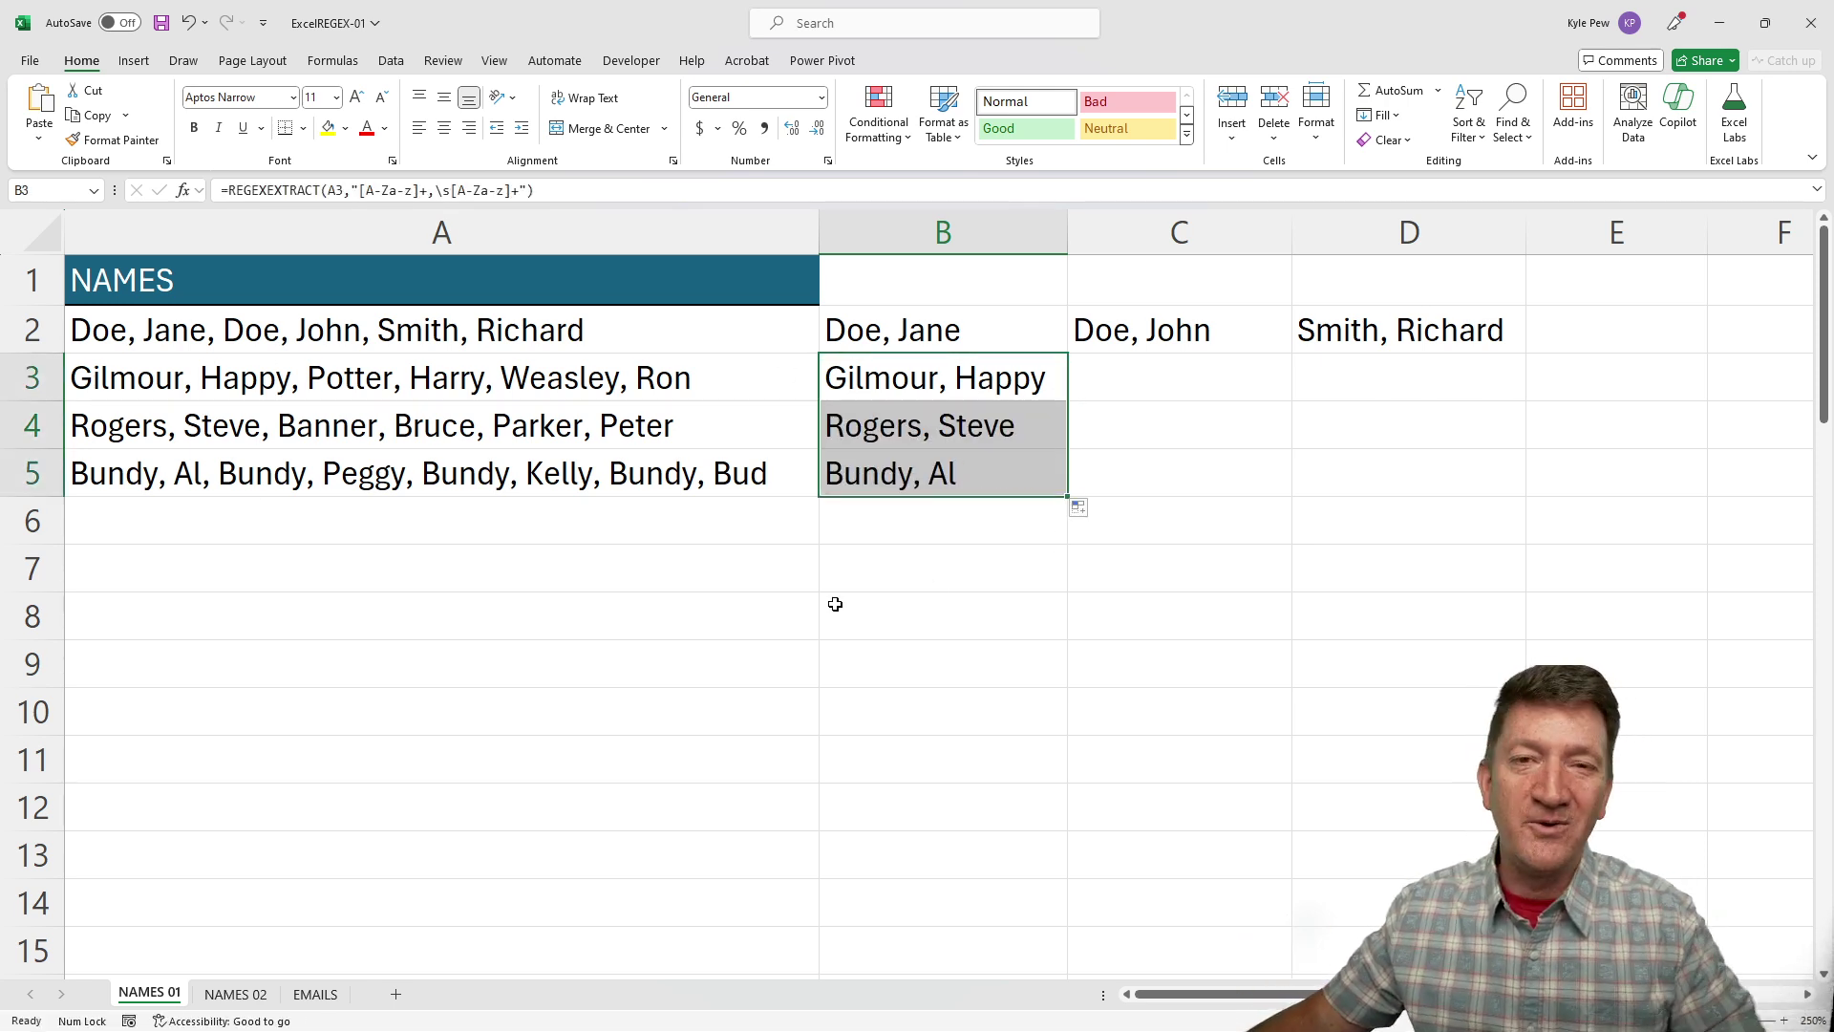
Add return mode 1 (All matches) to B3's REGEXEXTRACT formula and fill it down through B5.
left_click(1012, 375)
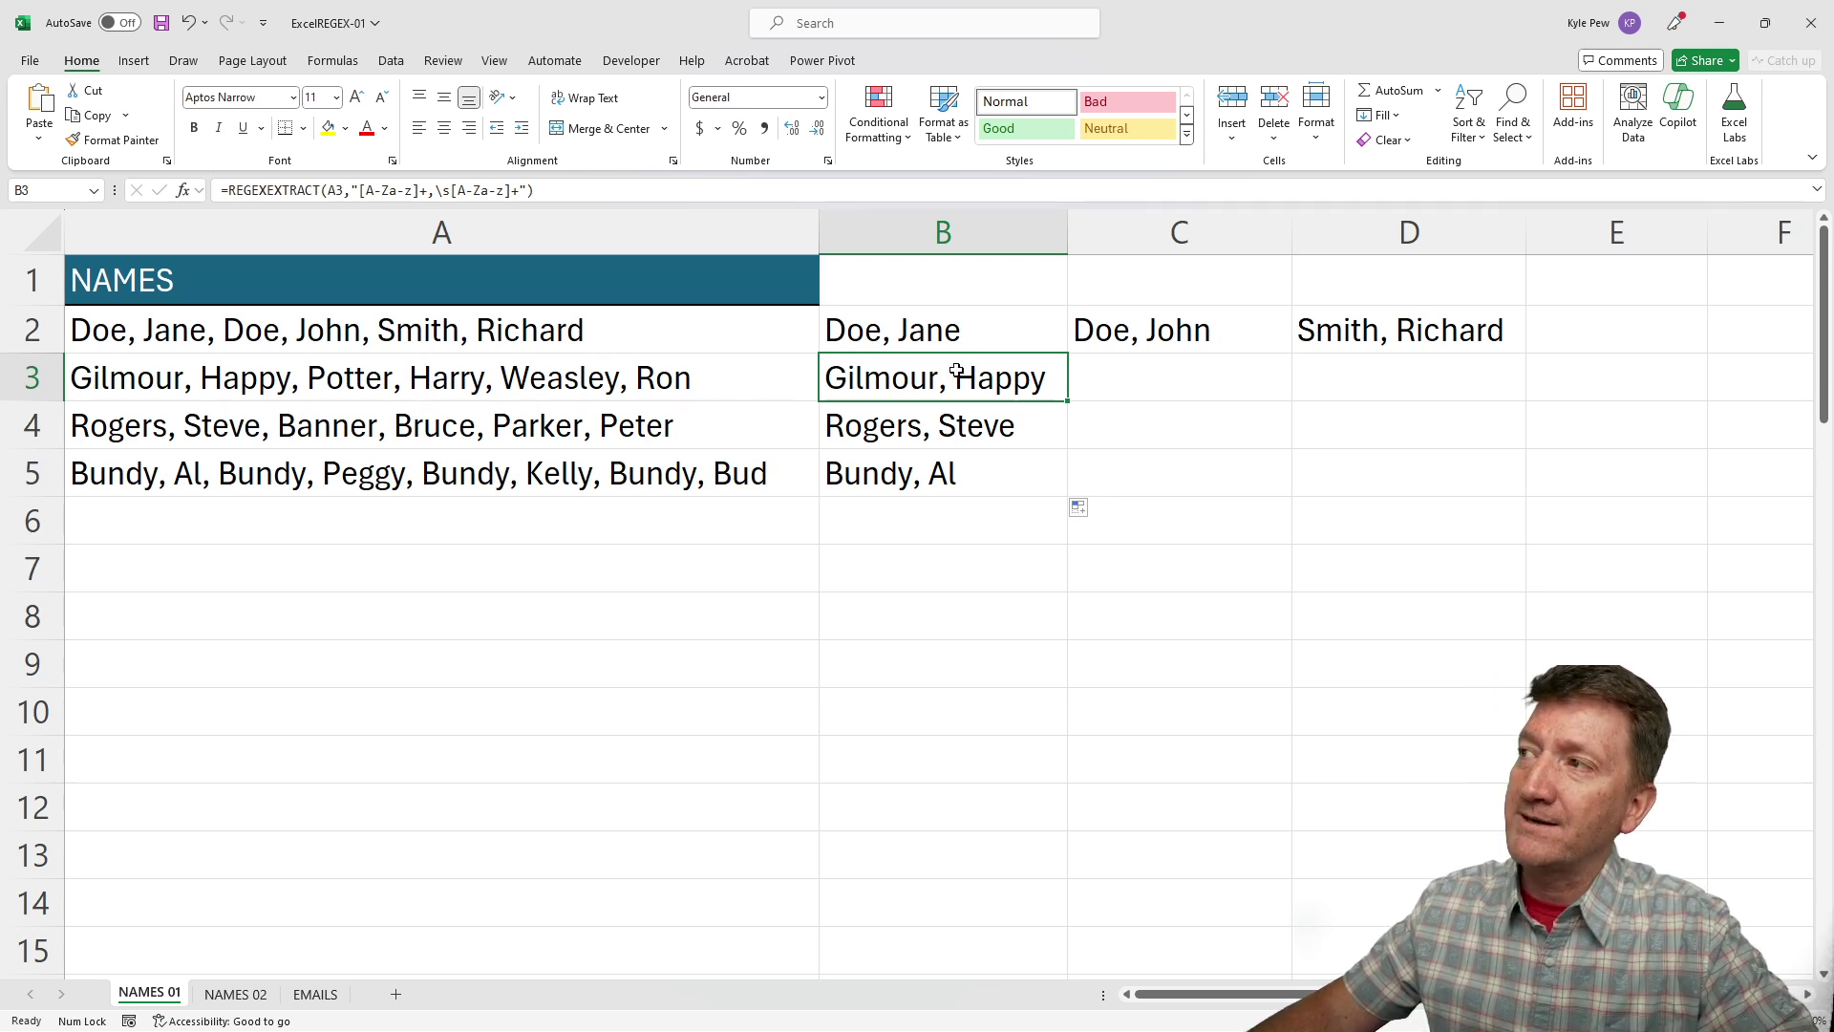
double_click(1048, 376)
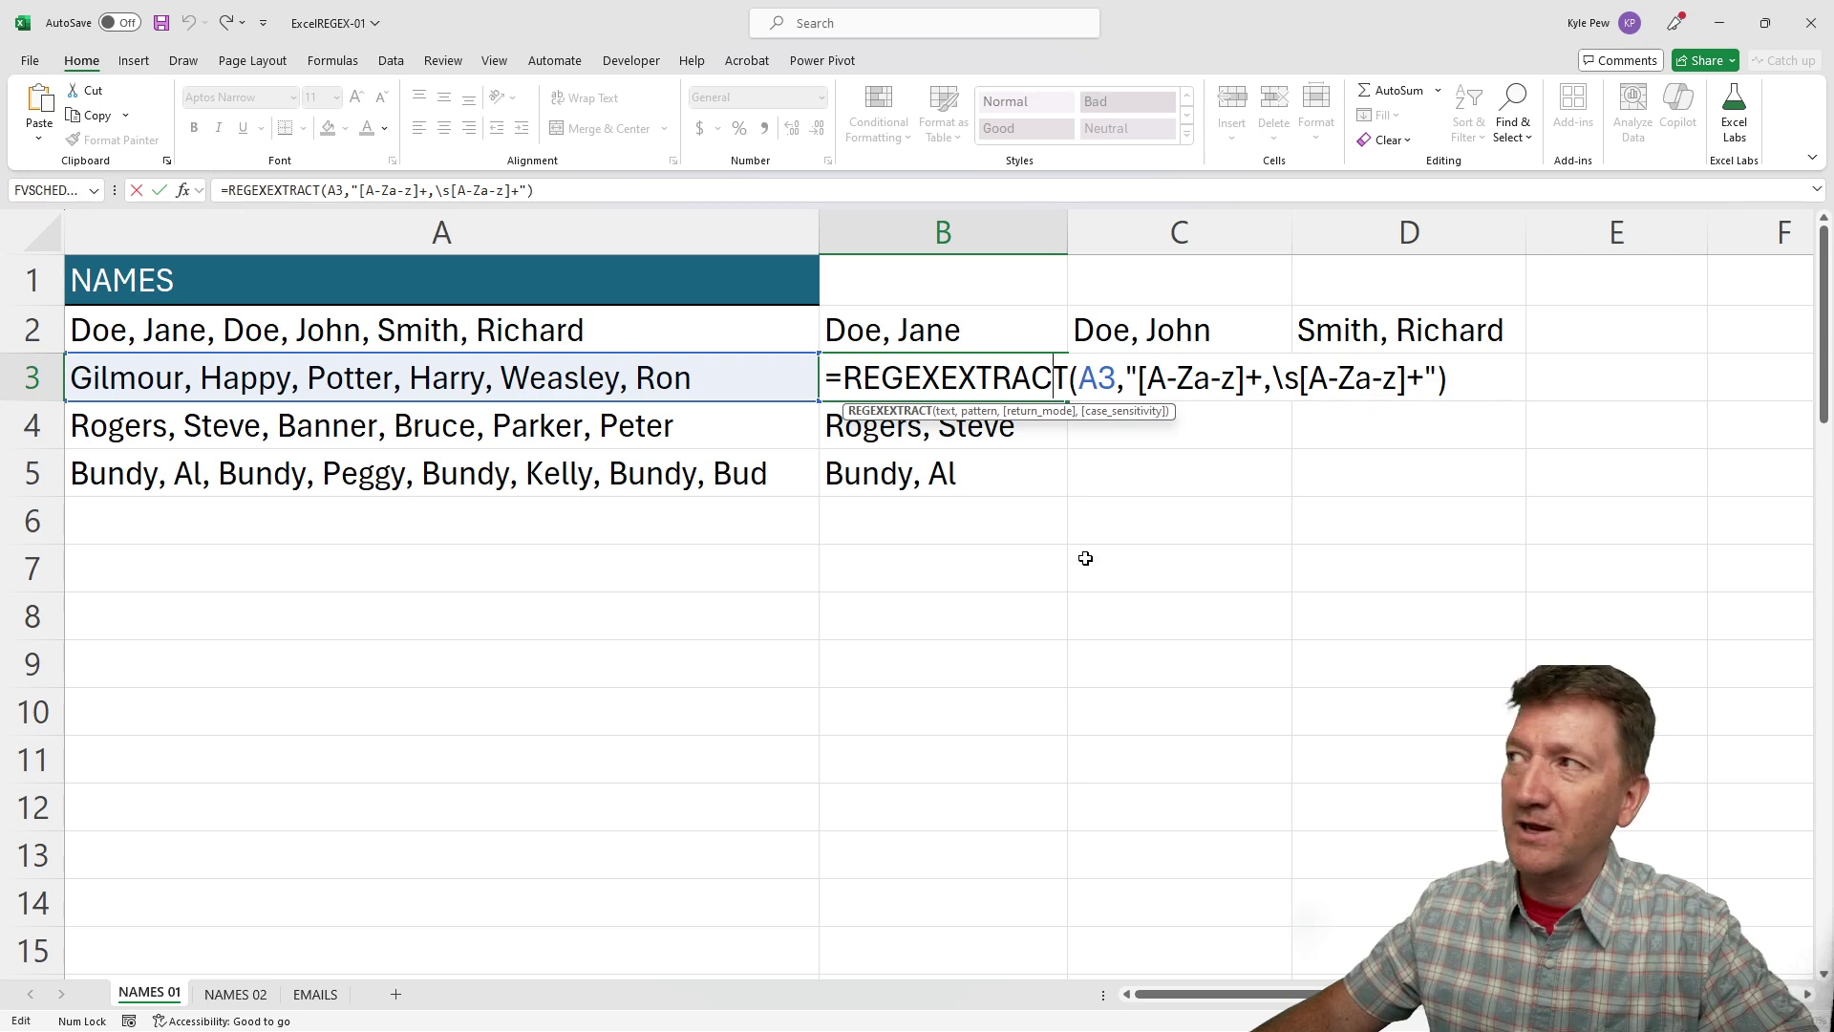
key("End")
key("Left")
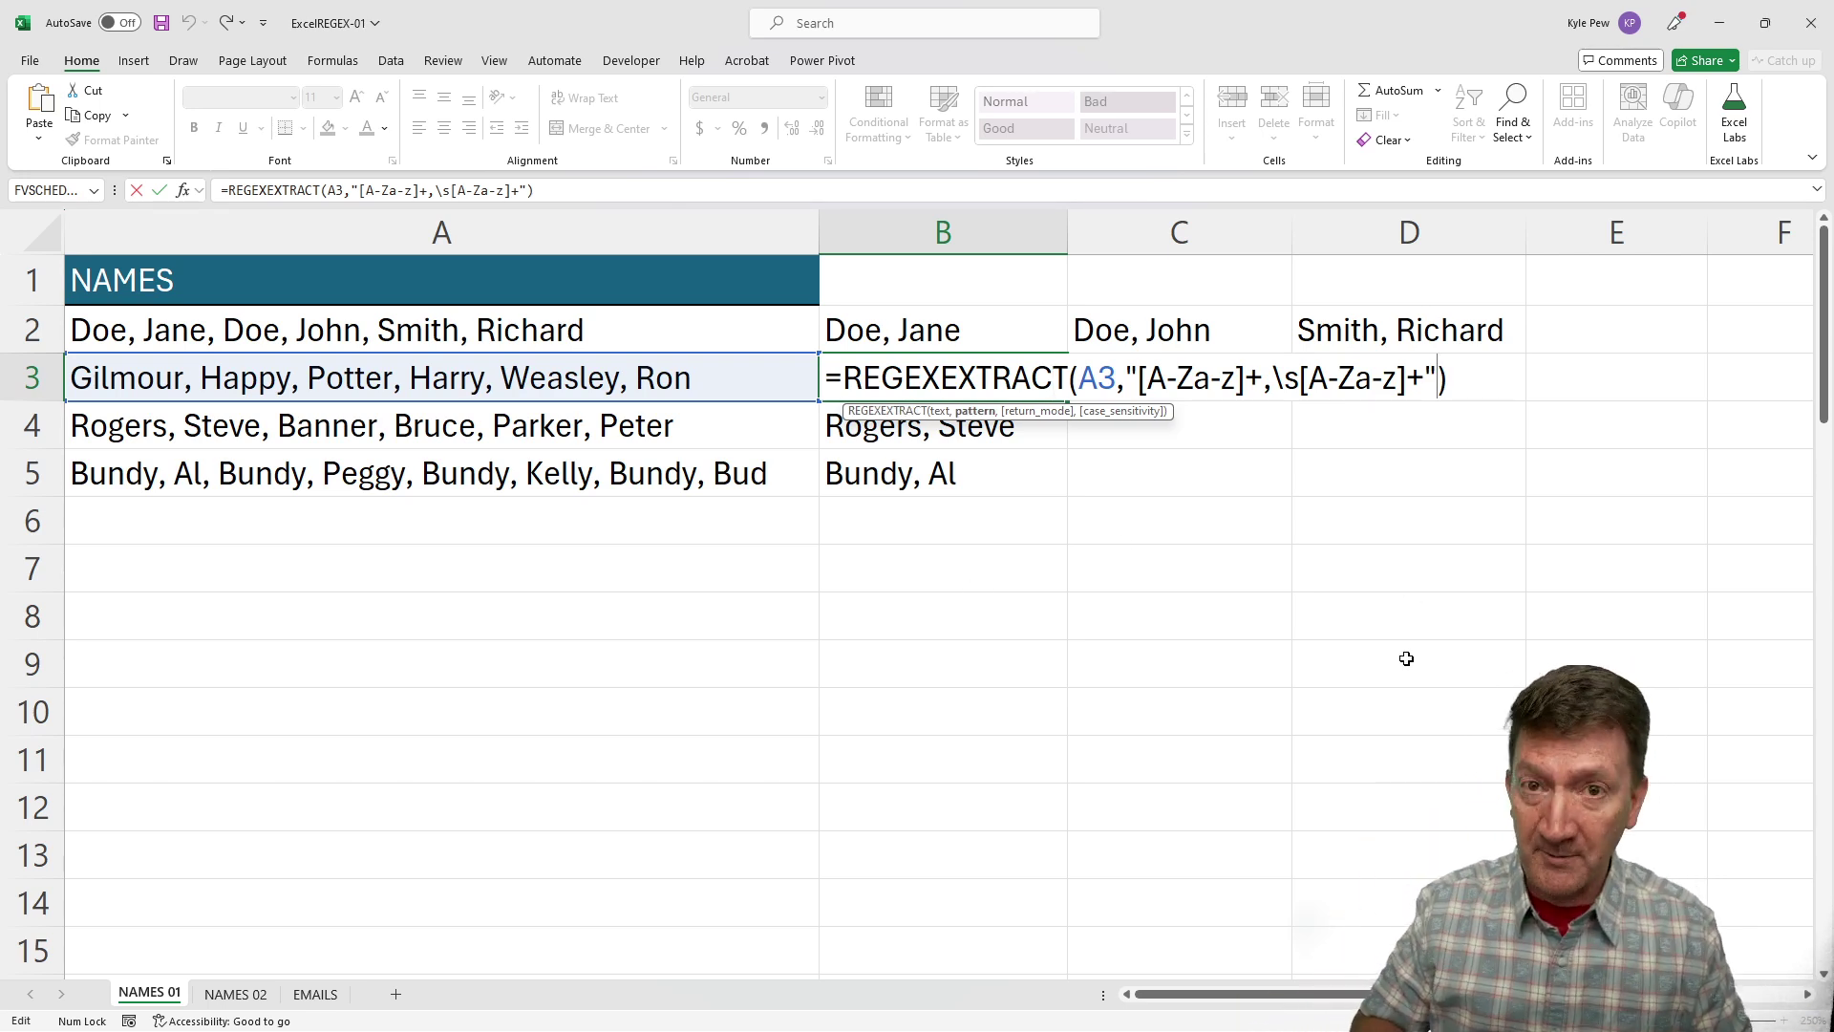
type(",")
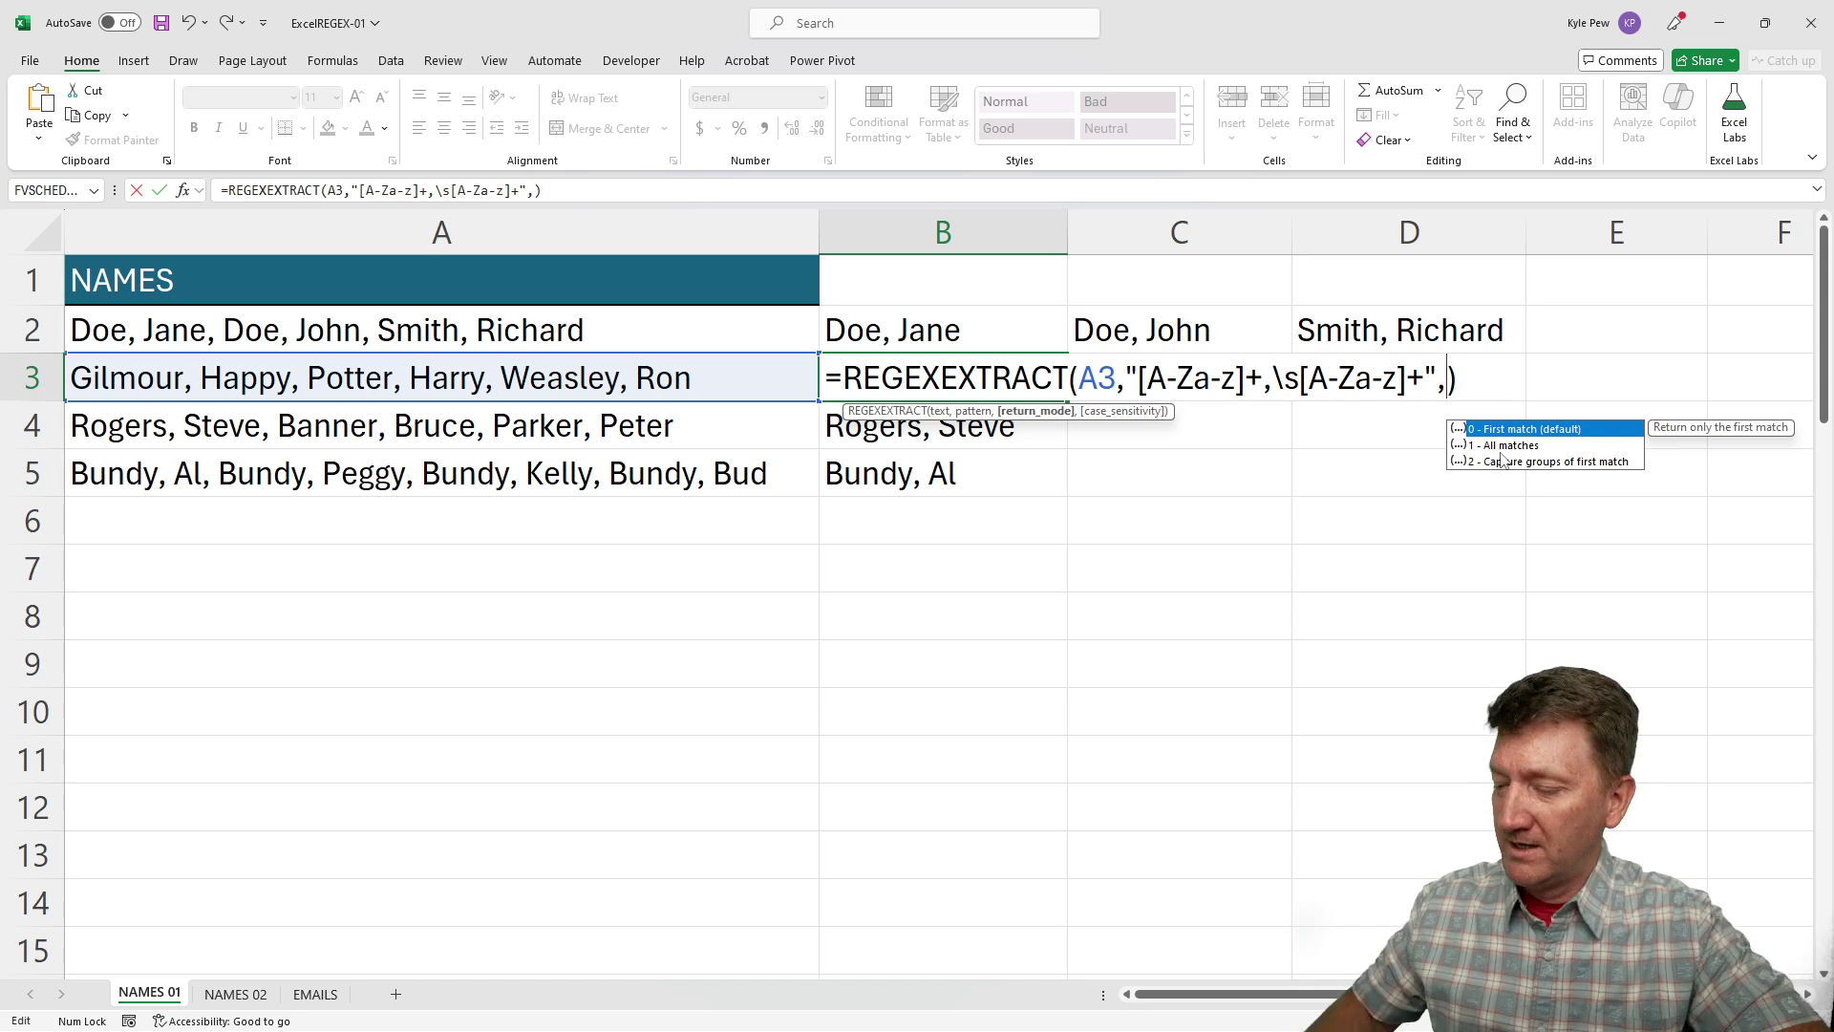
type("1")
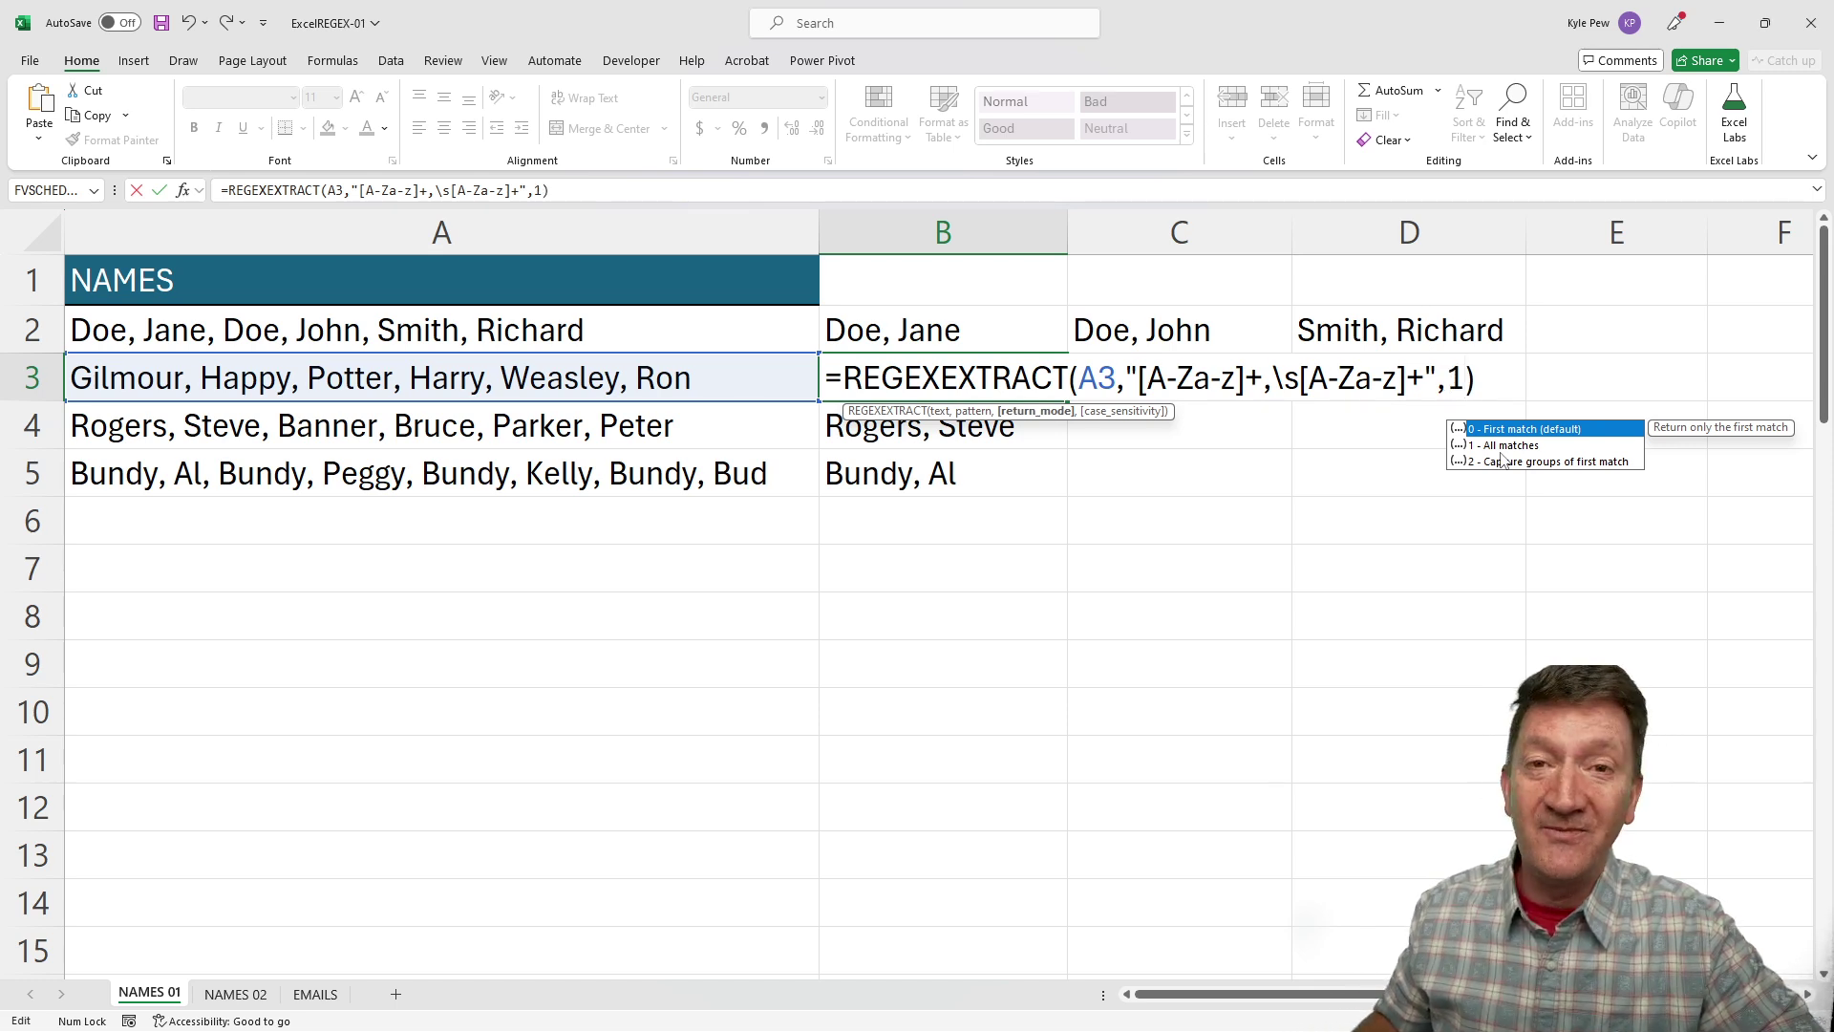
key("Return")
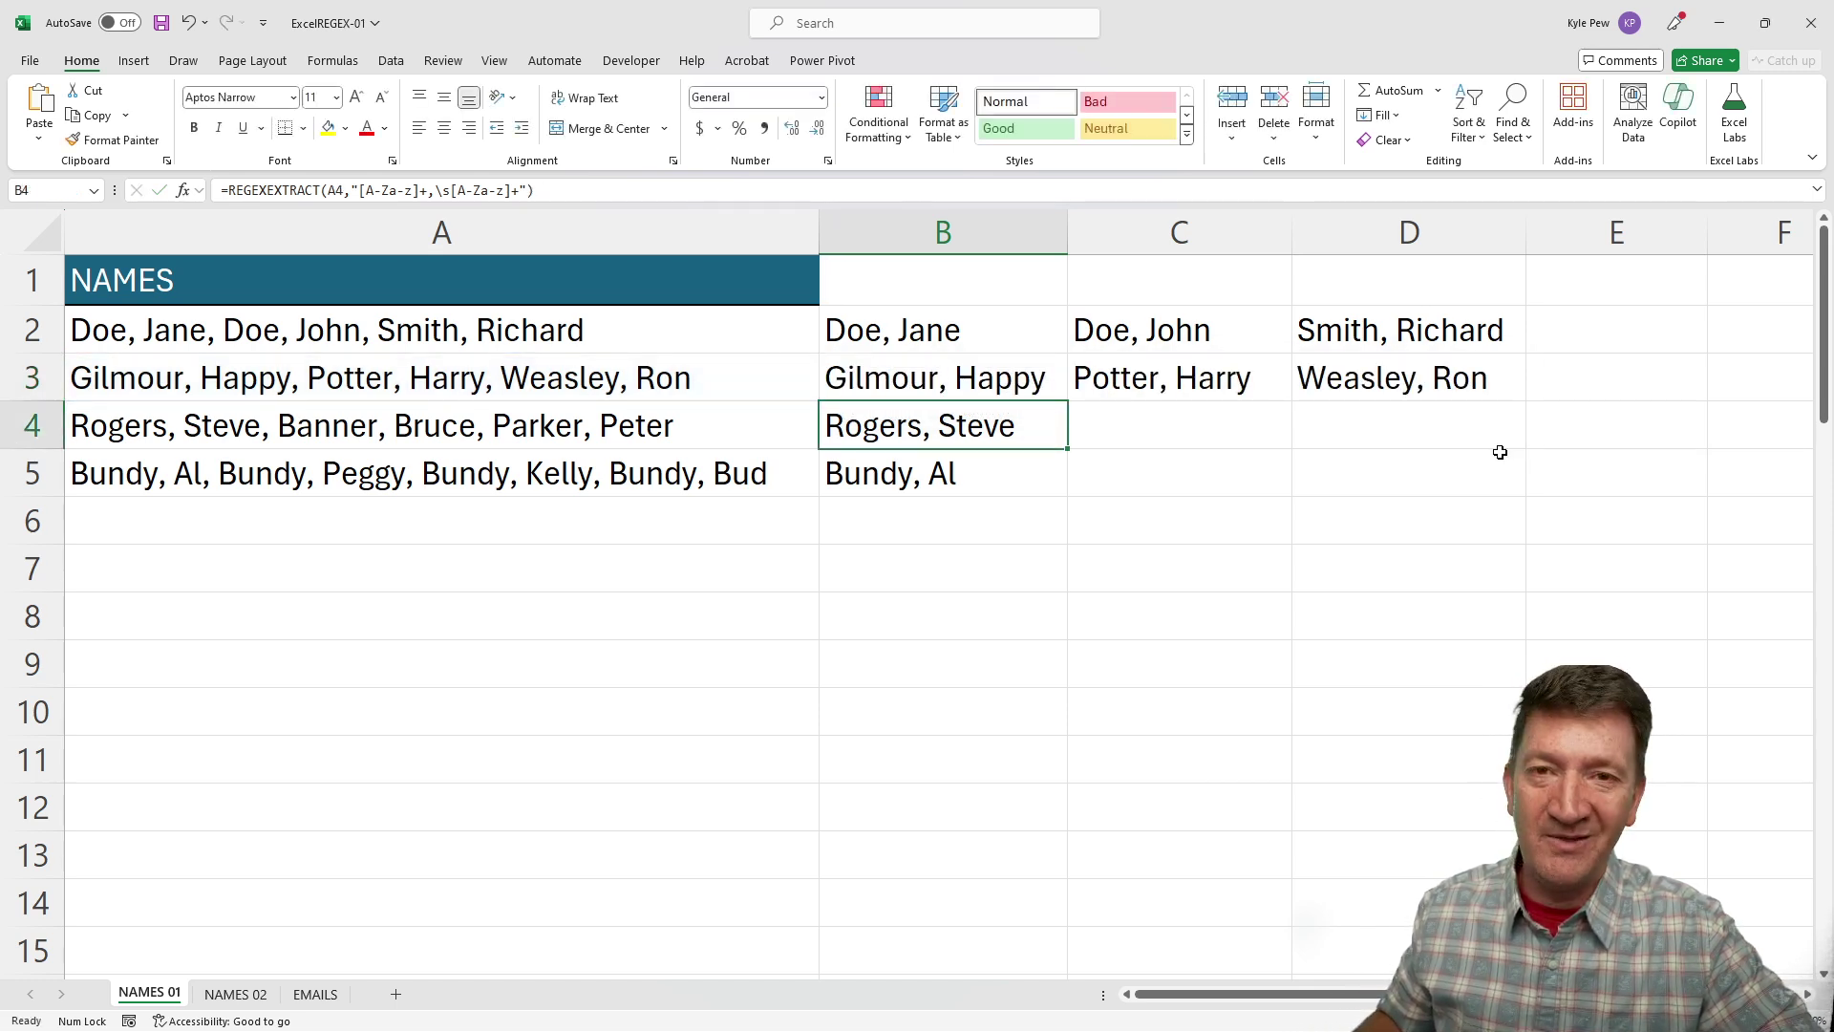
left_click(1030, 377)
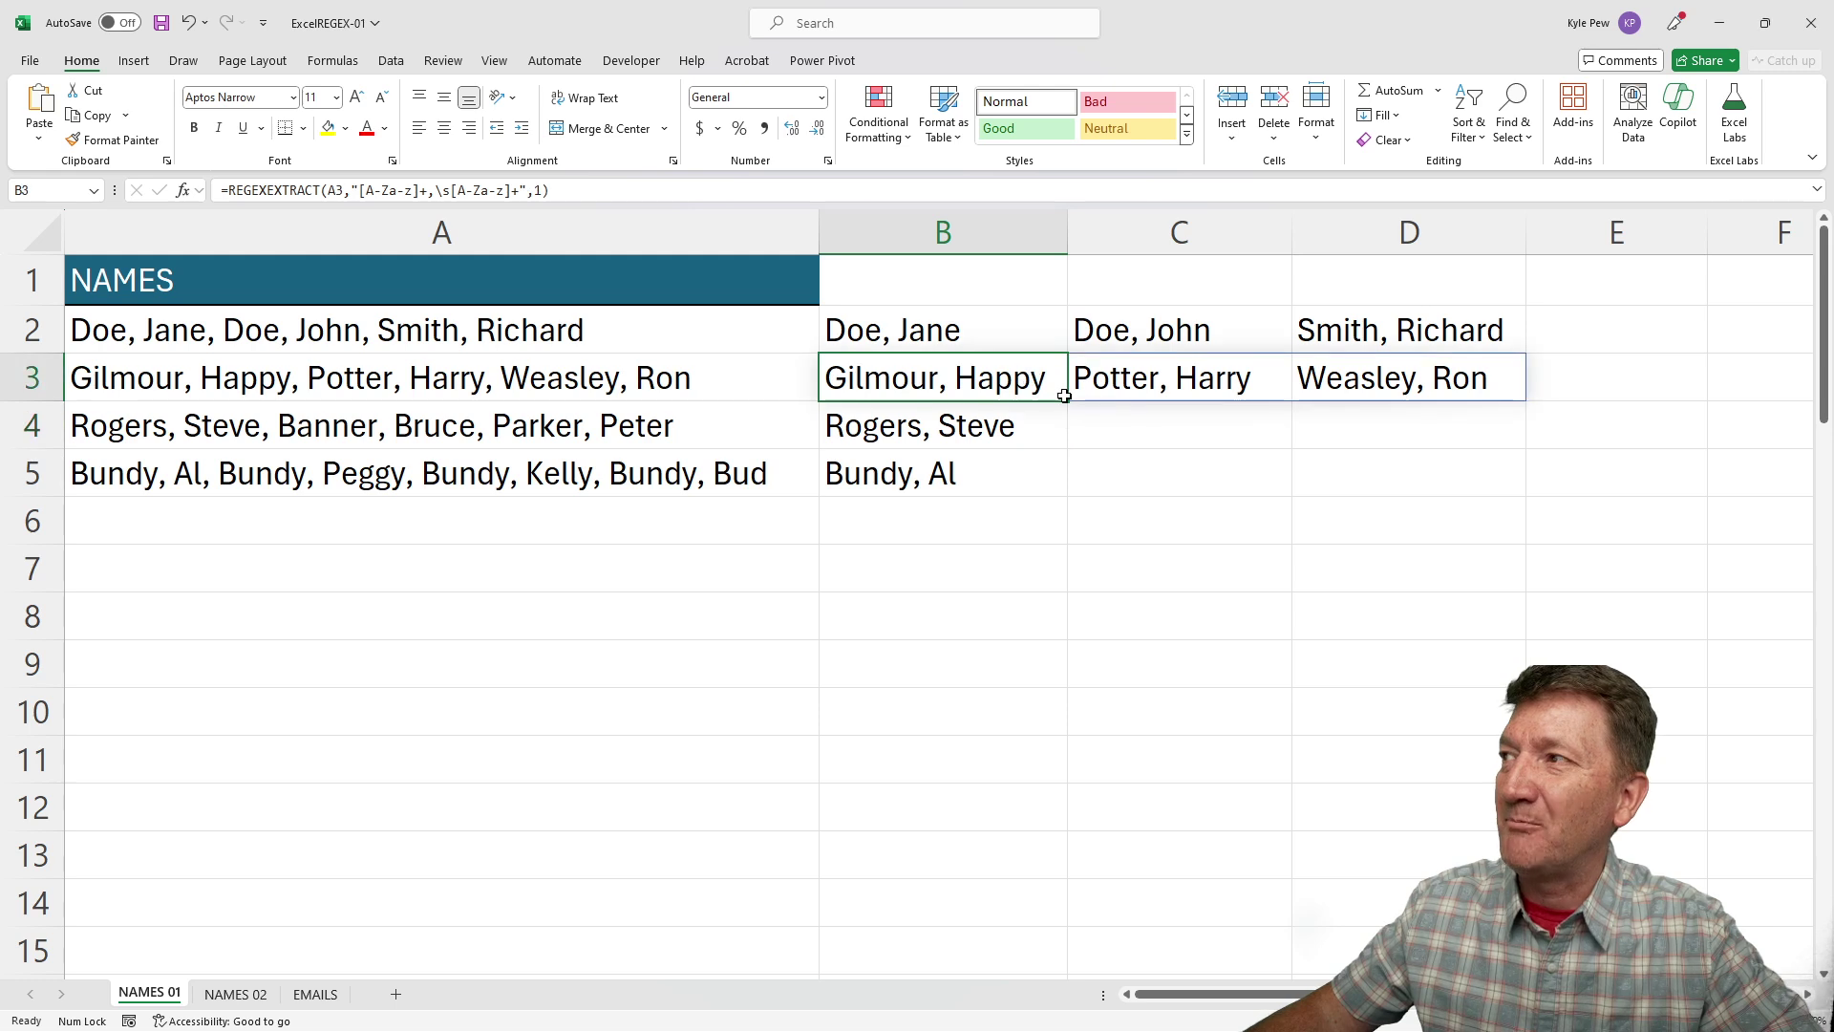
left_click_drag(1067, 405, 1060, 492)
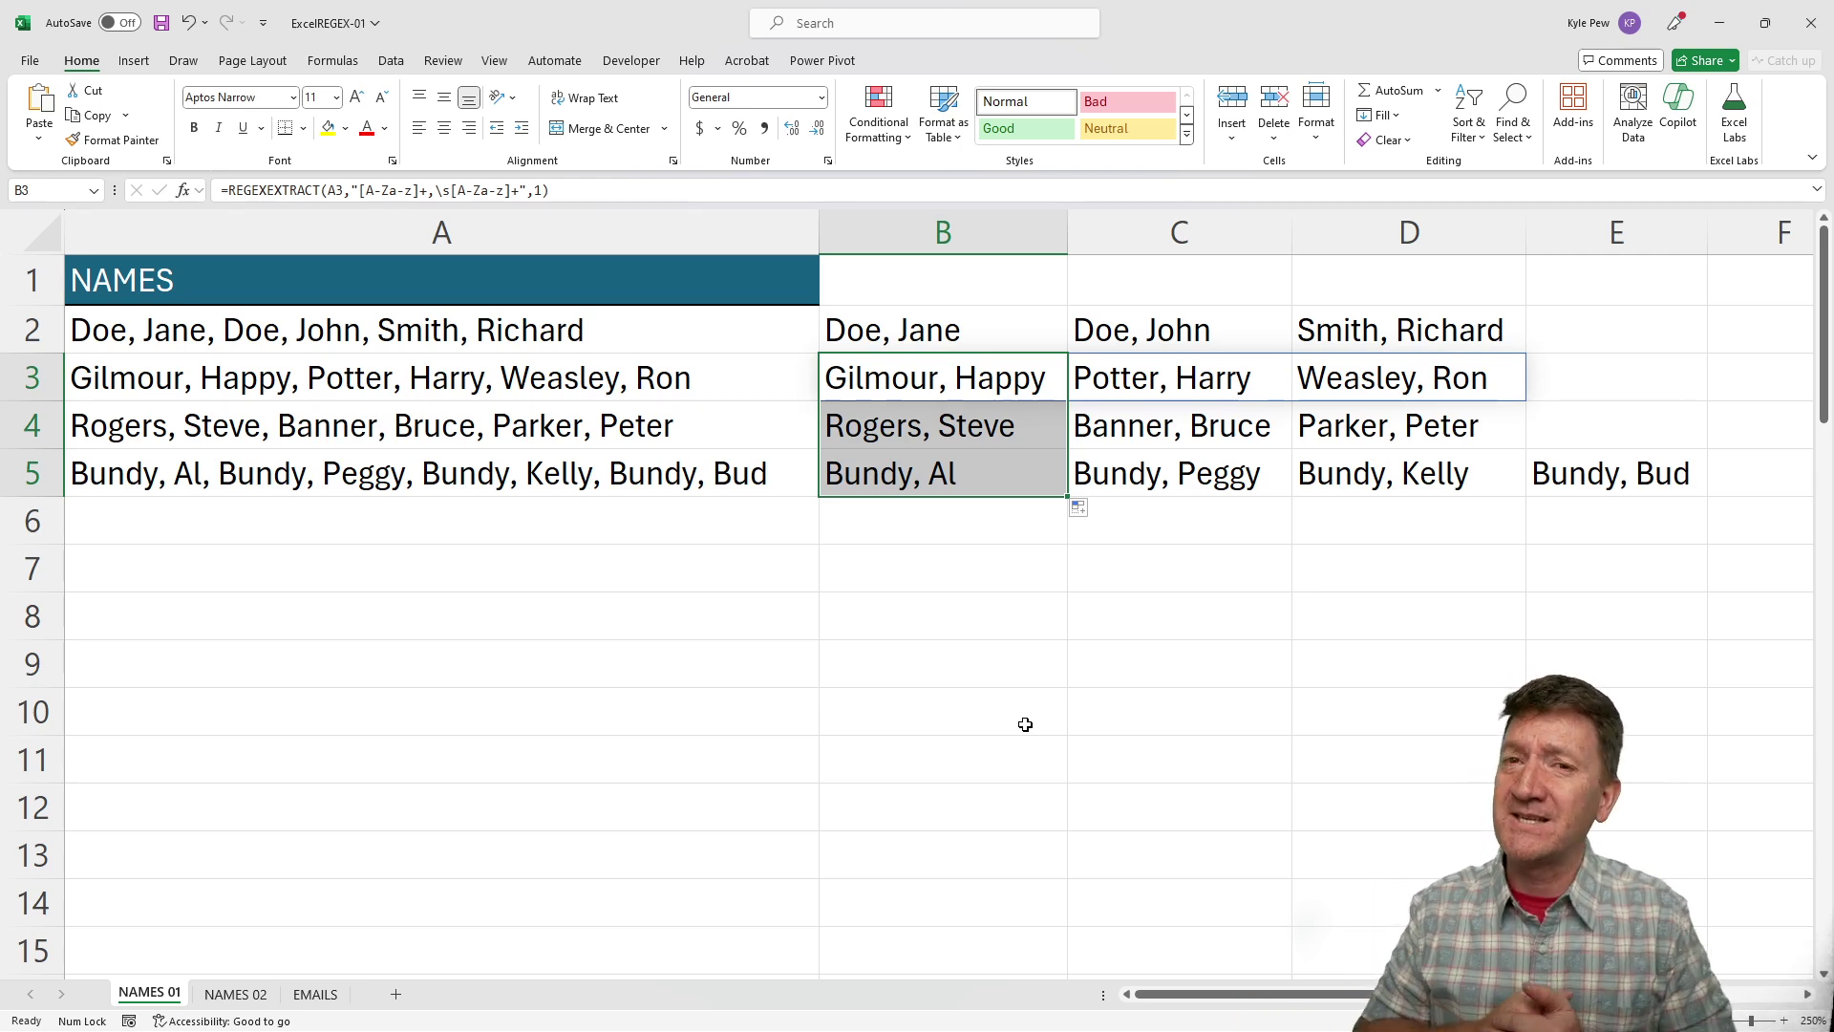
Switch to the NAMES 02 sheet and select the joined names in A2:A11.
left_click(232, 1004)
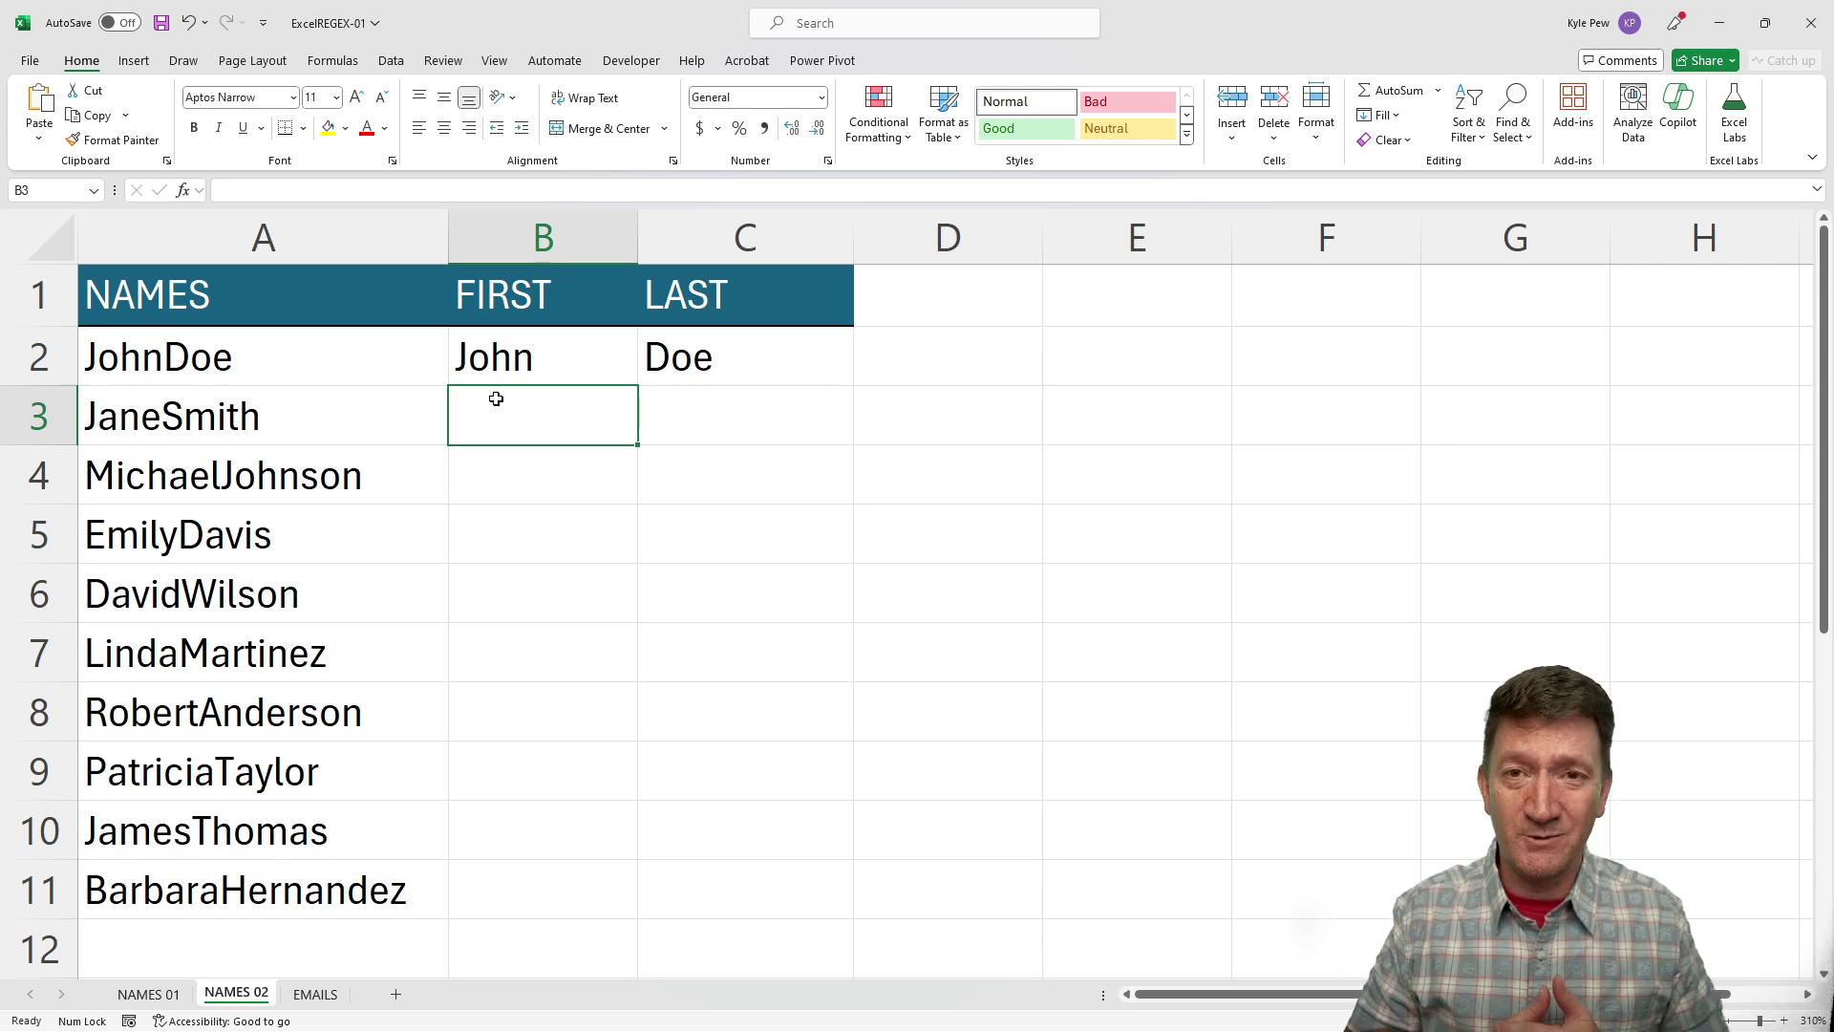
left_click_drag(172, 351, 102, 880)
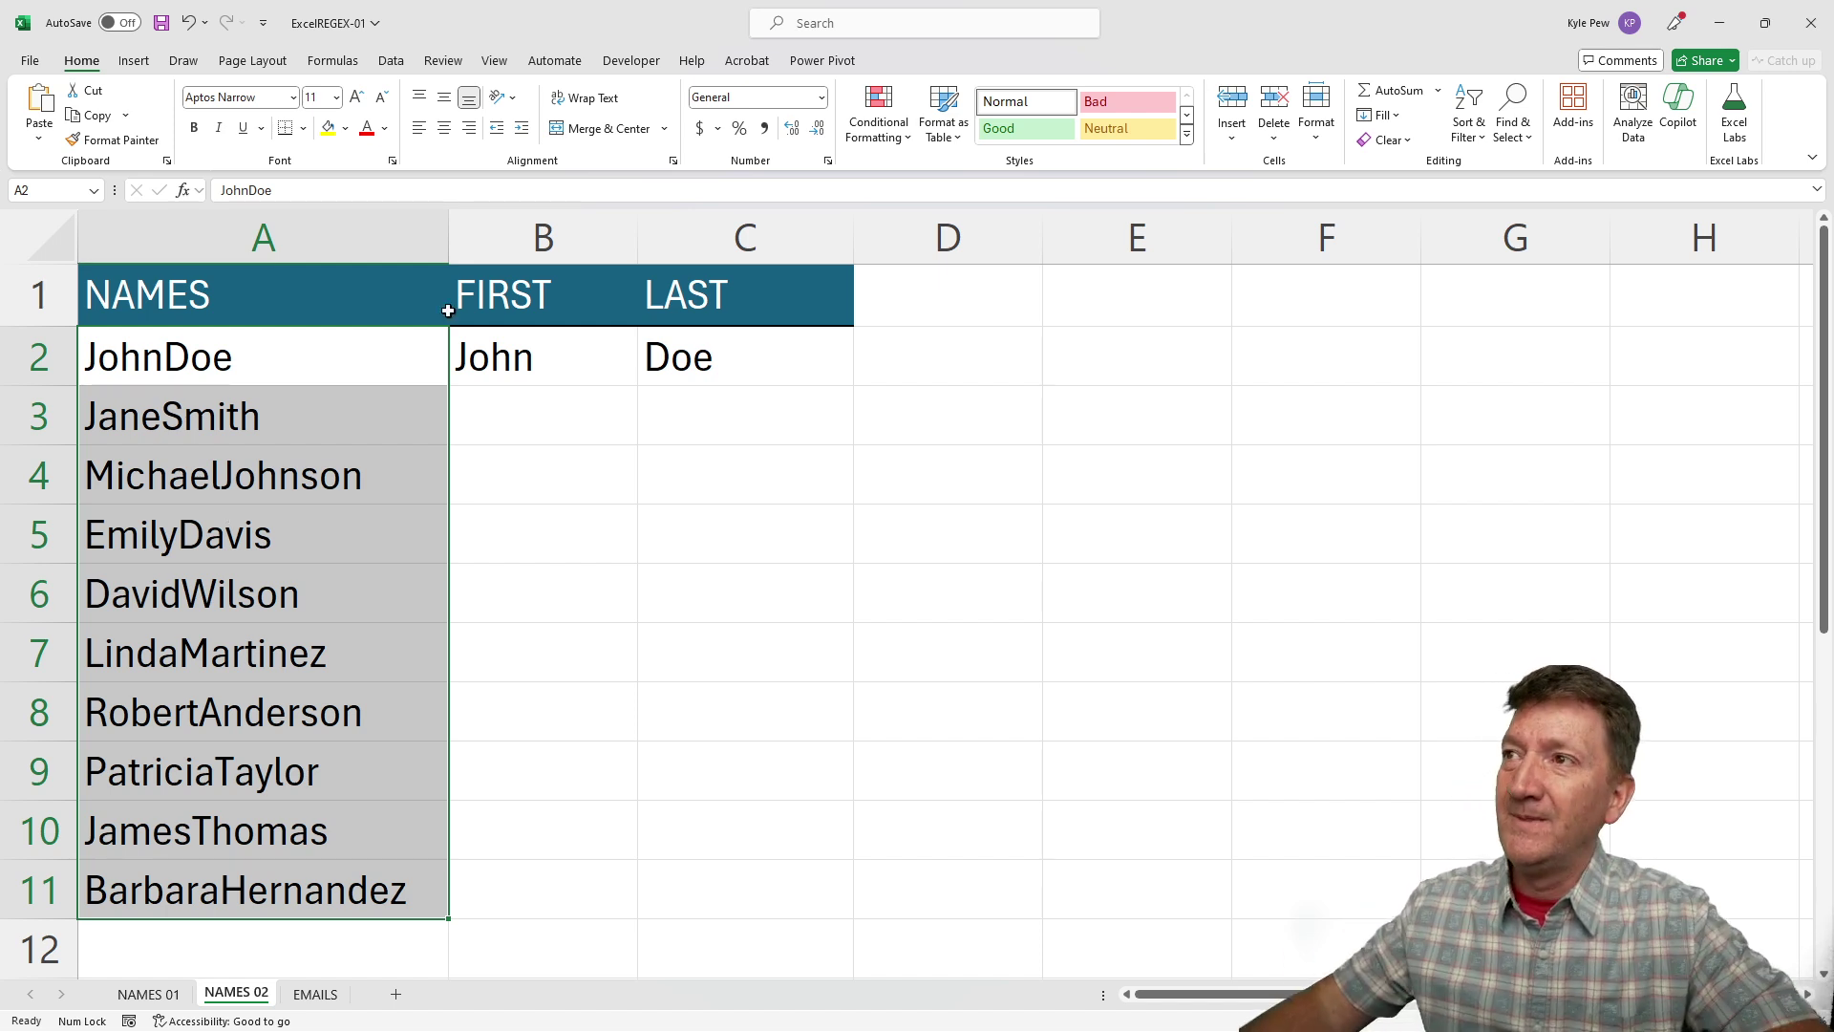
Enter the formula =REGEXEXTRACT(A3,"[A-Z]") in cell B3 to extract the first capital letter of the name.
left_click(520, 434)
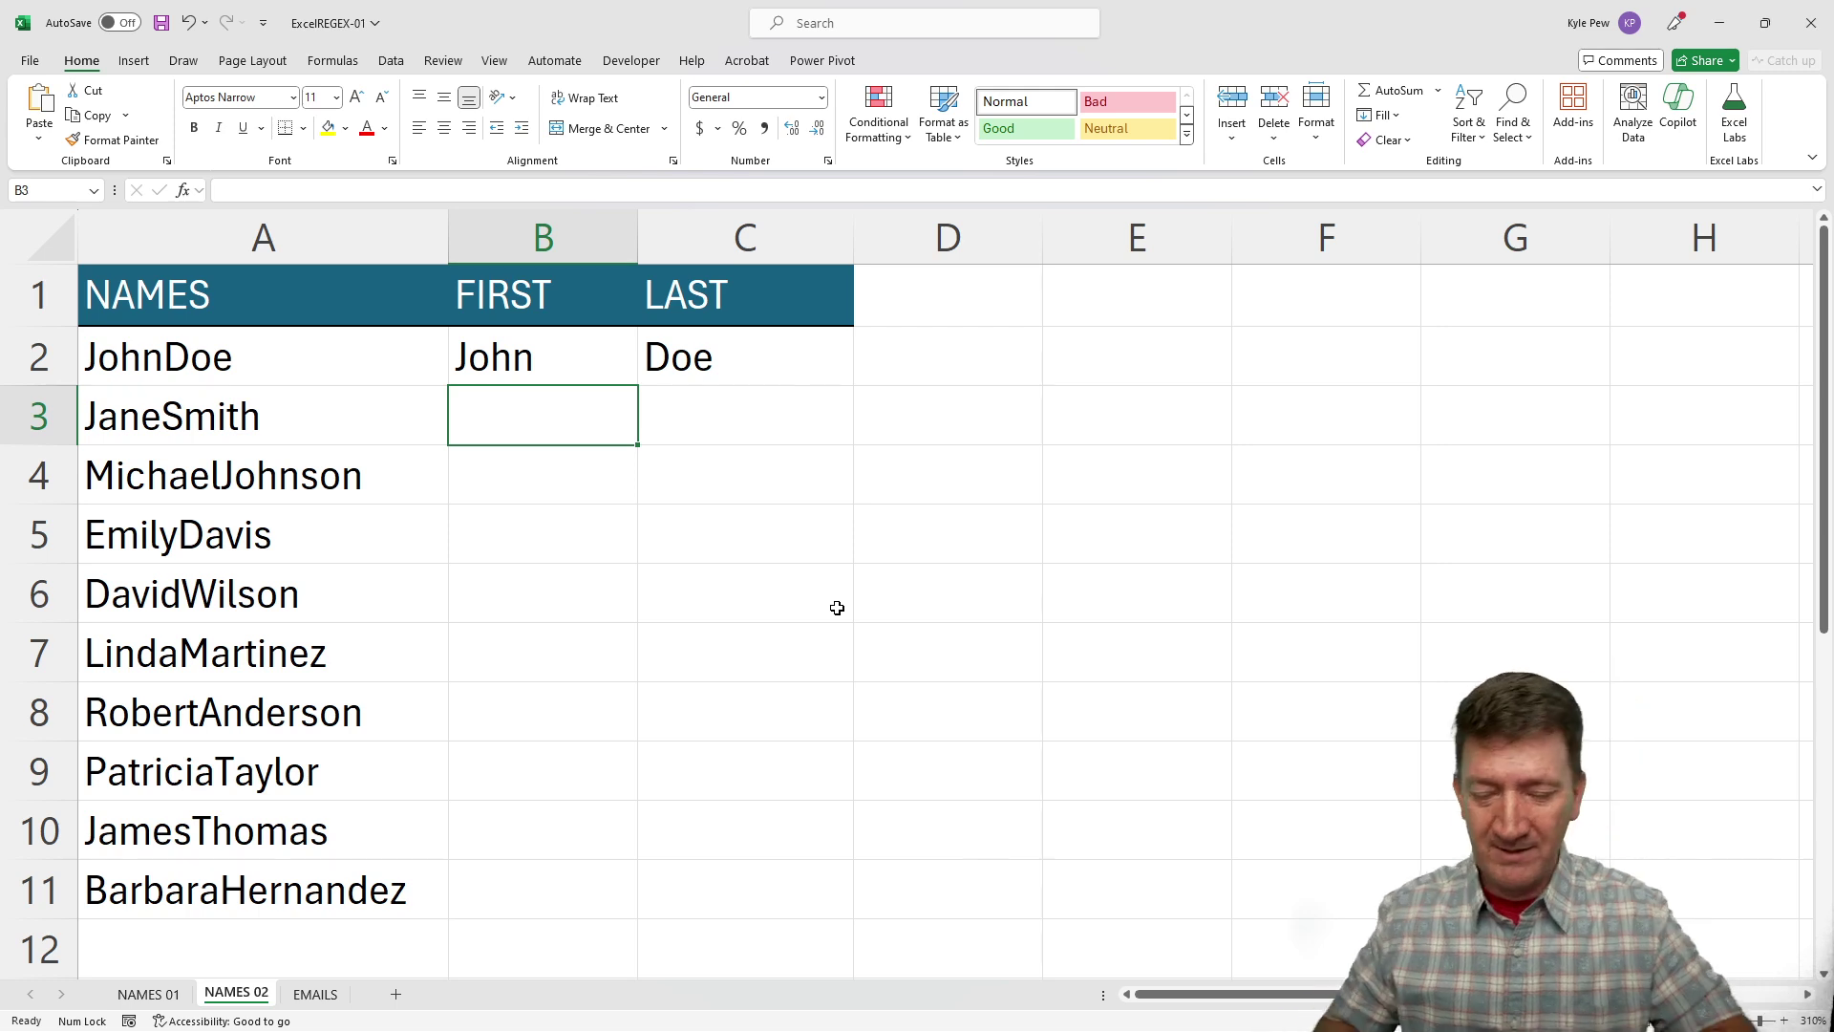
type("=regec")
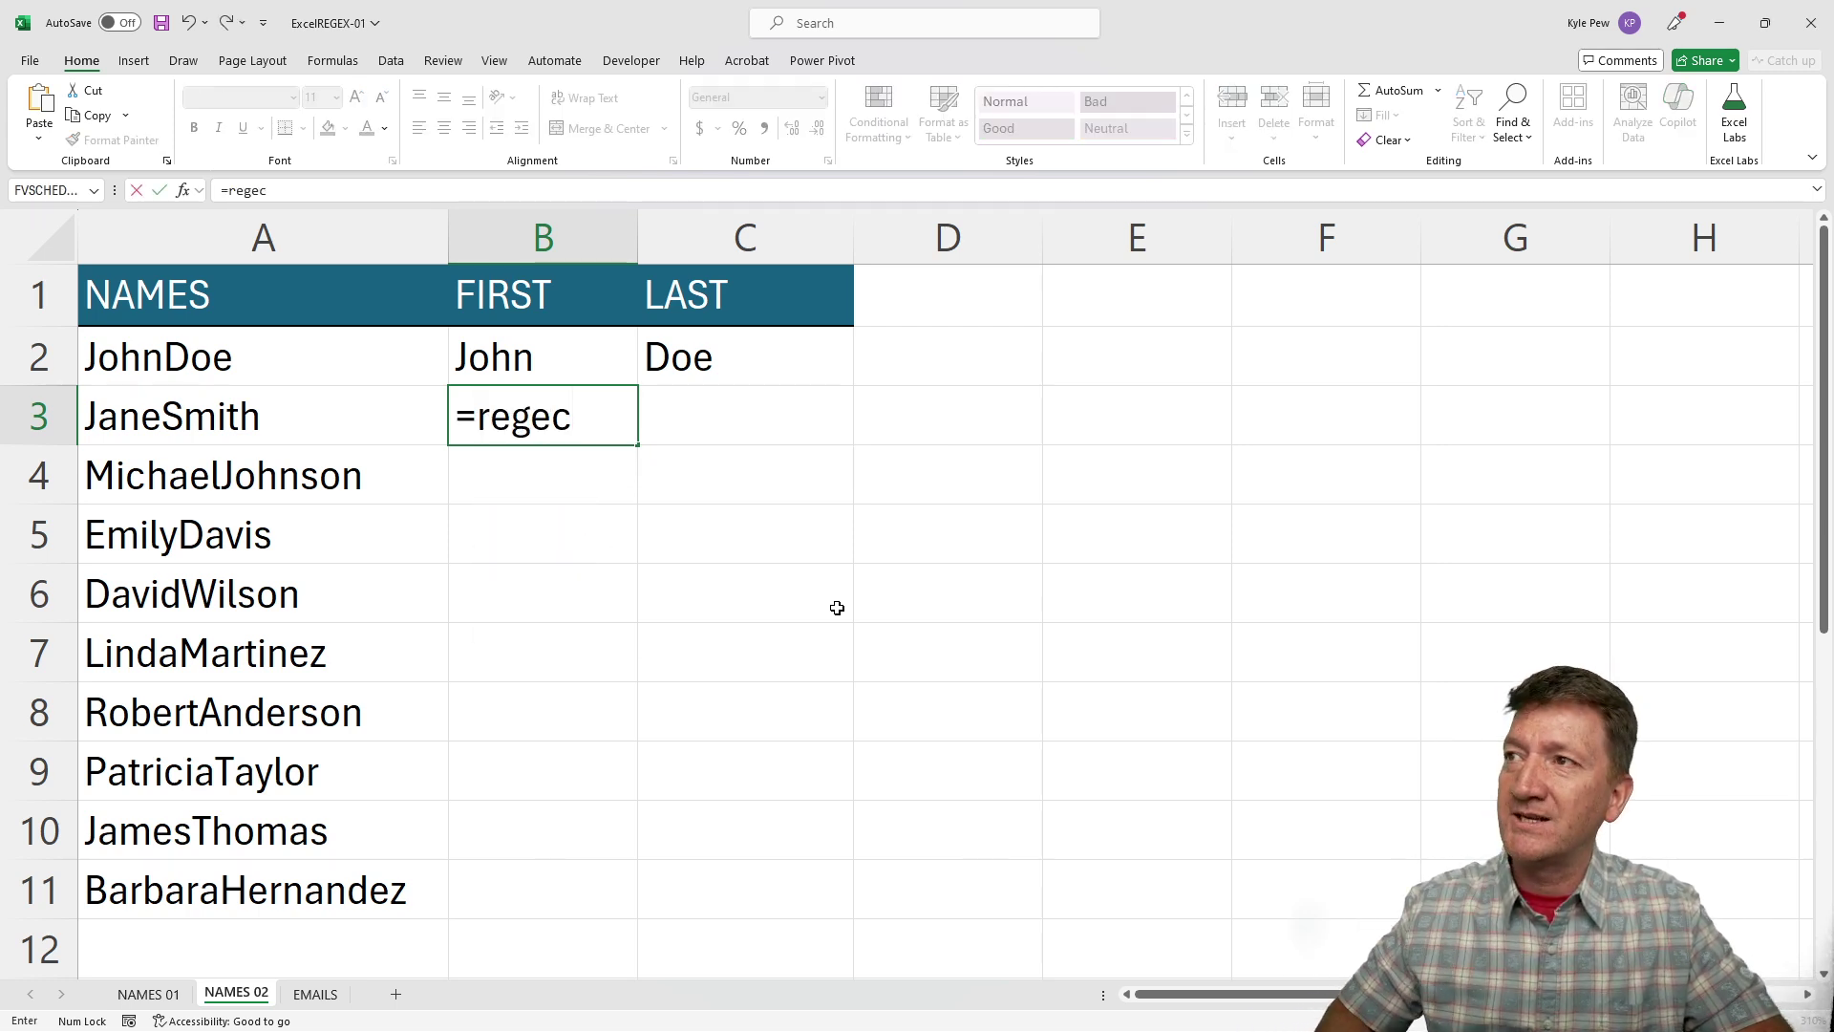
key("BackSpace")
key("Tab")
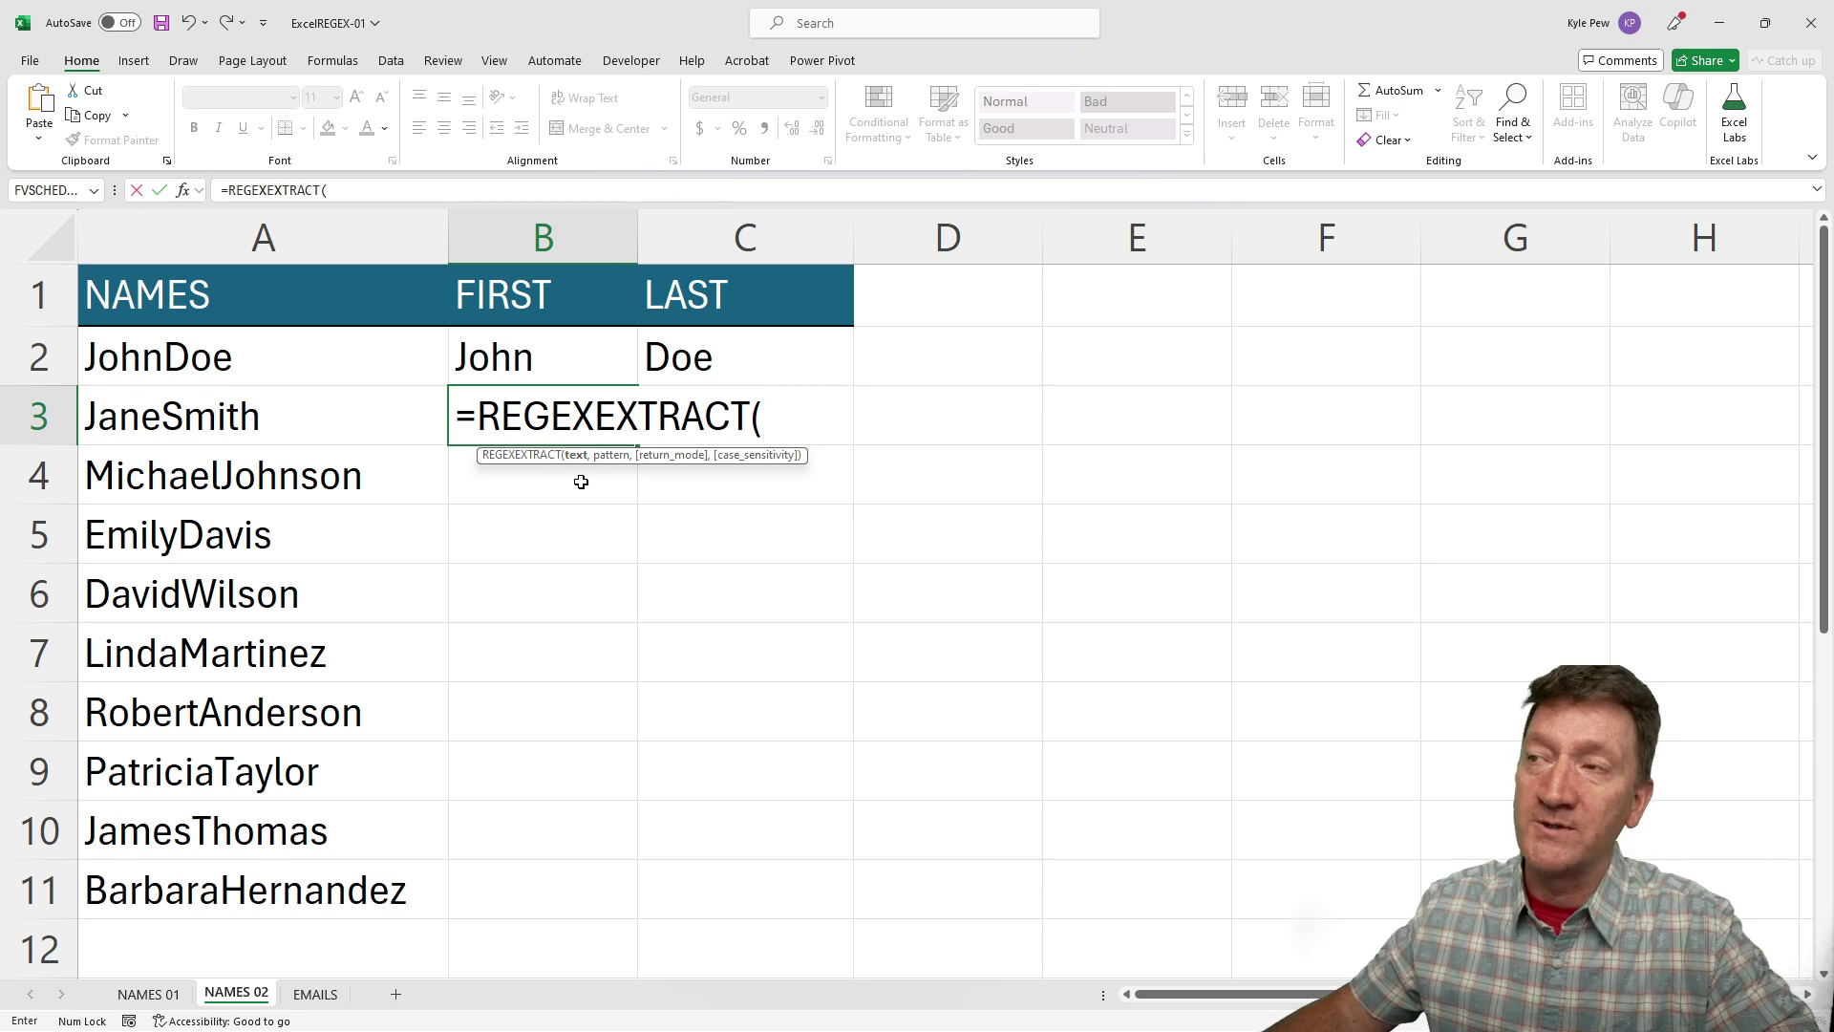
left_click(174, 417)
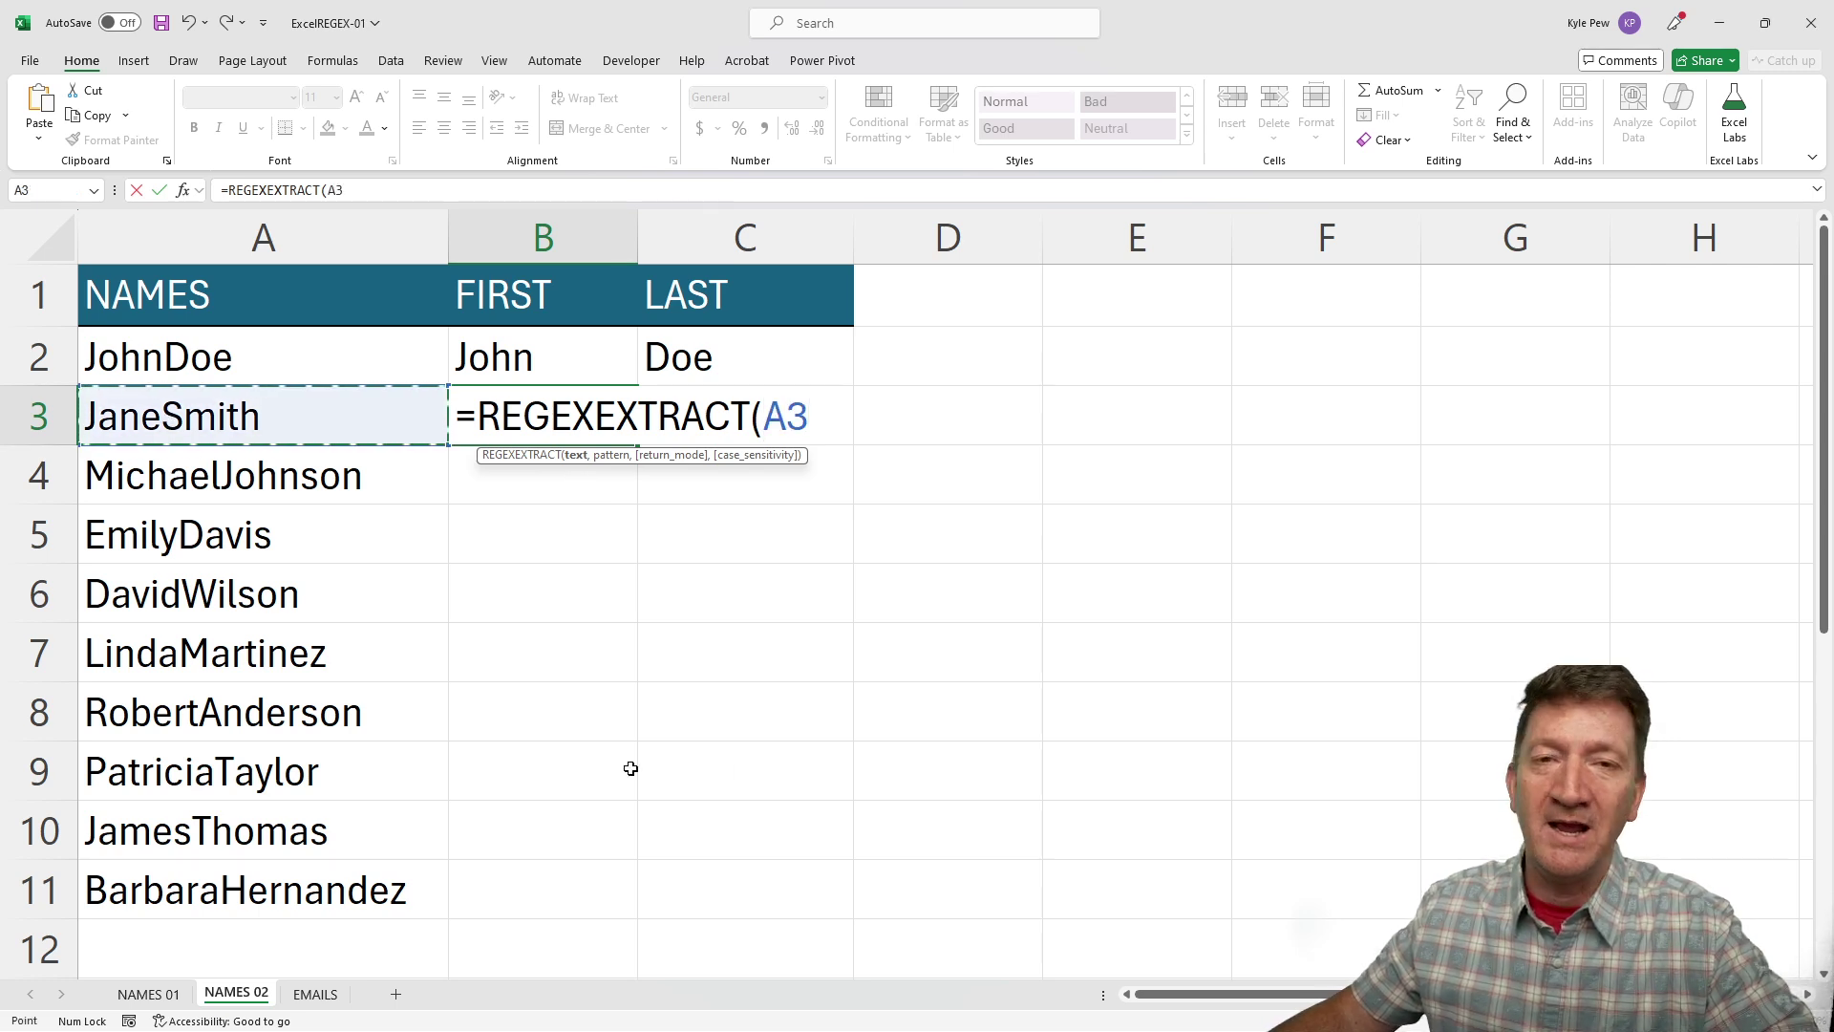
type(",")
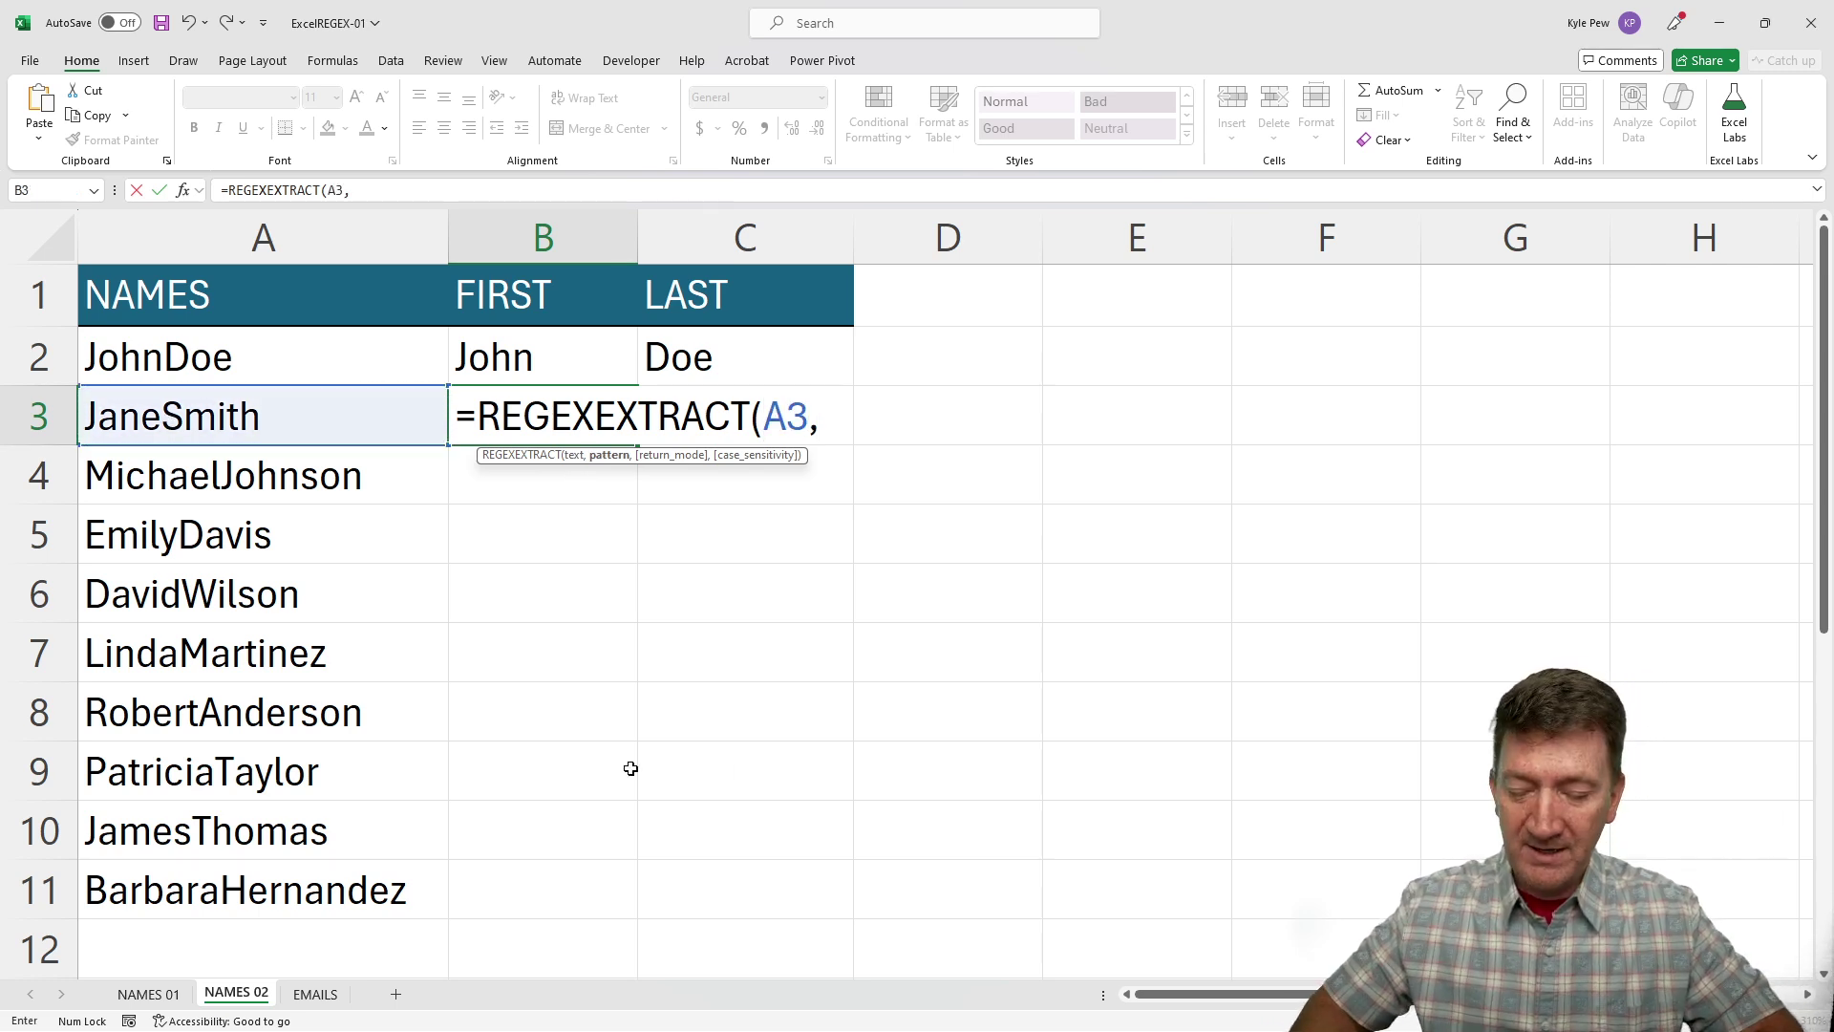
type("\"")
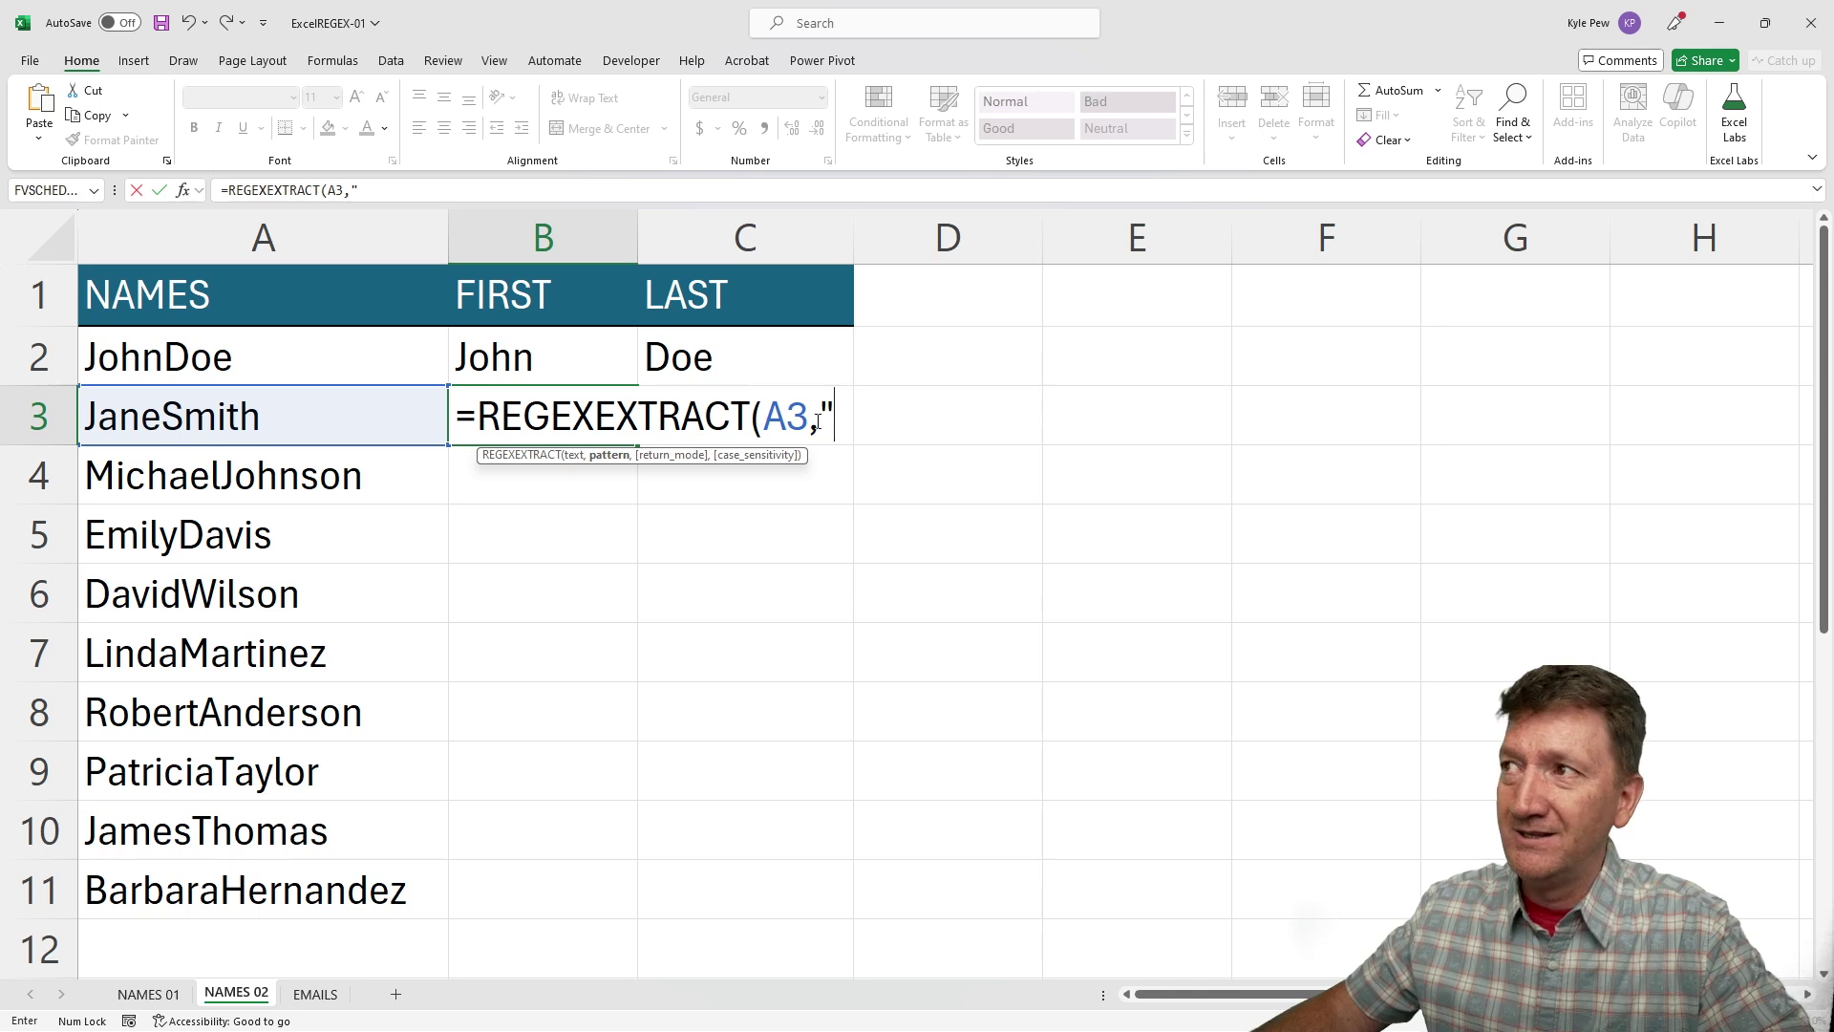
key("F2")
type("[")
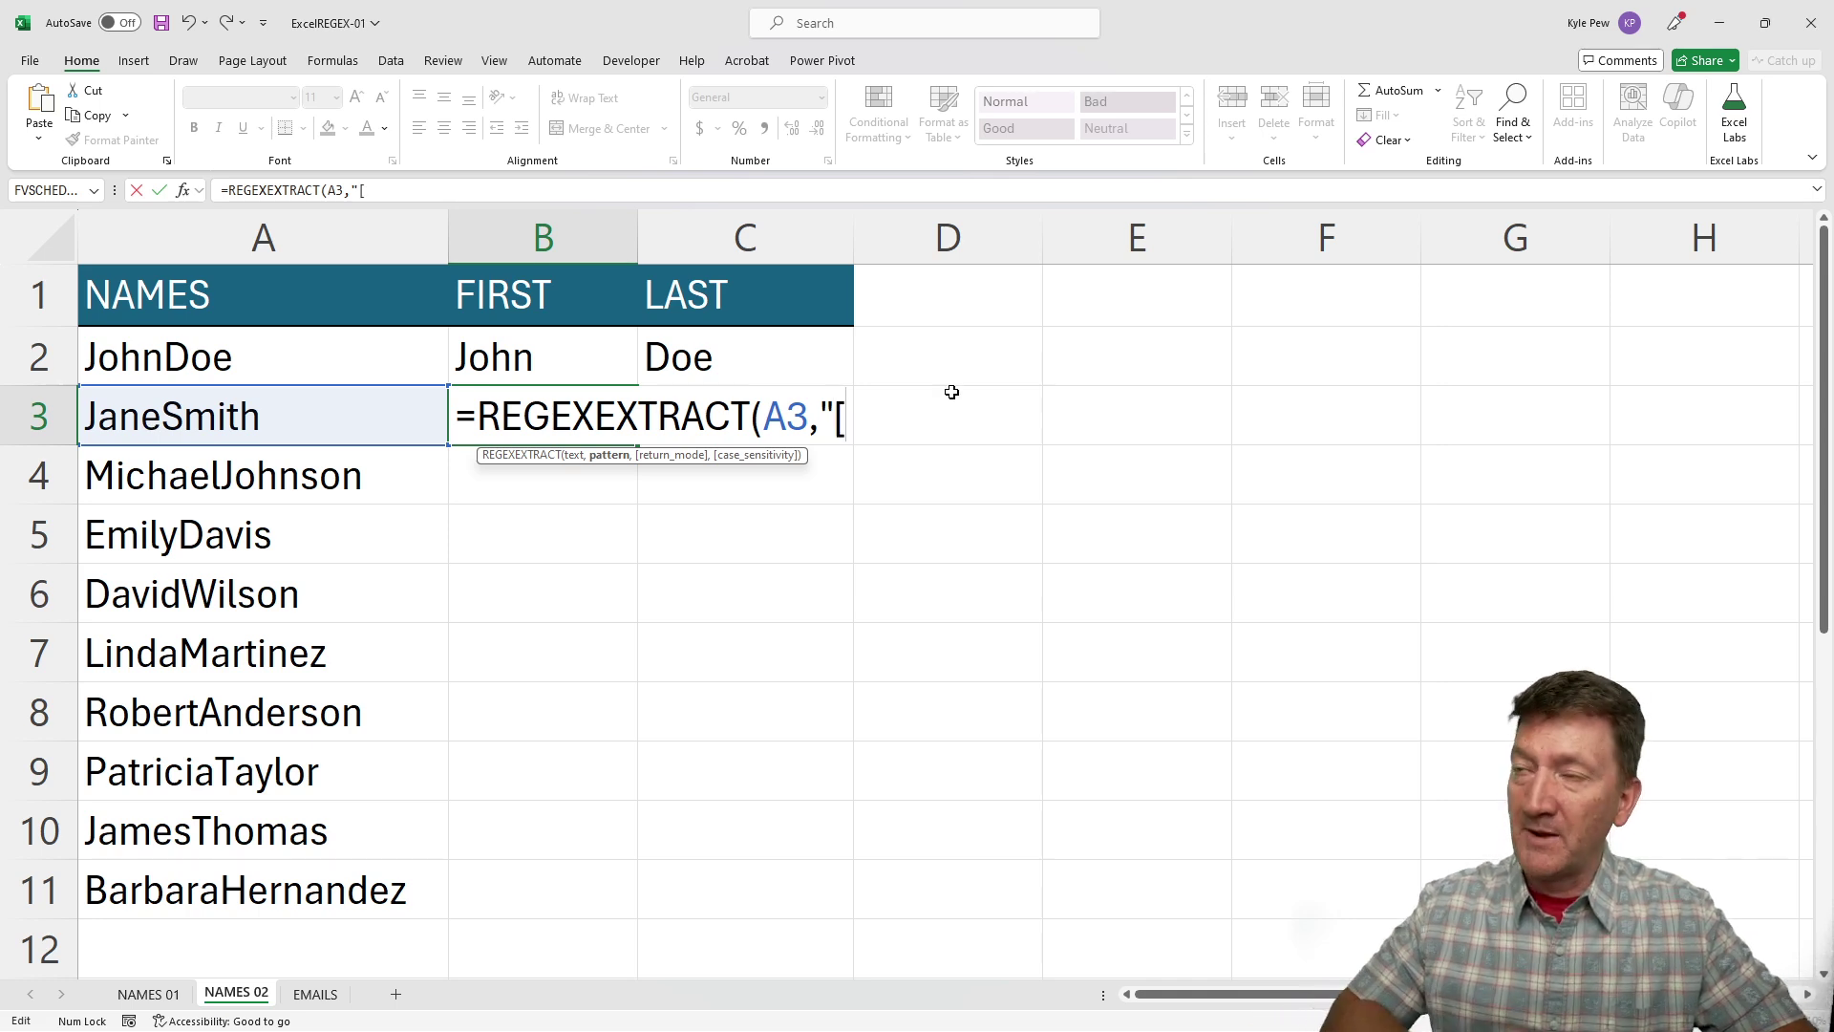
type("A-Z")
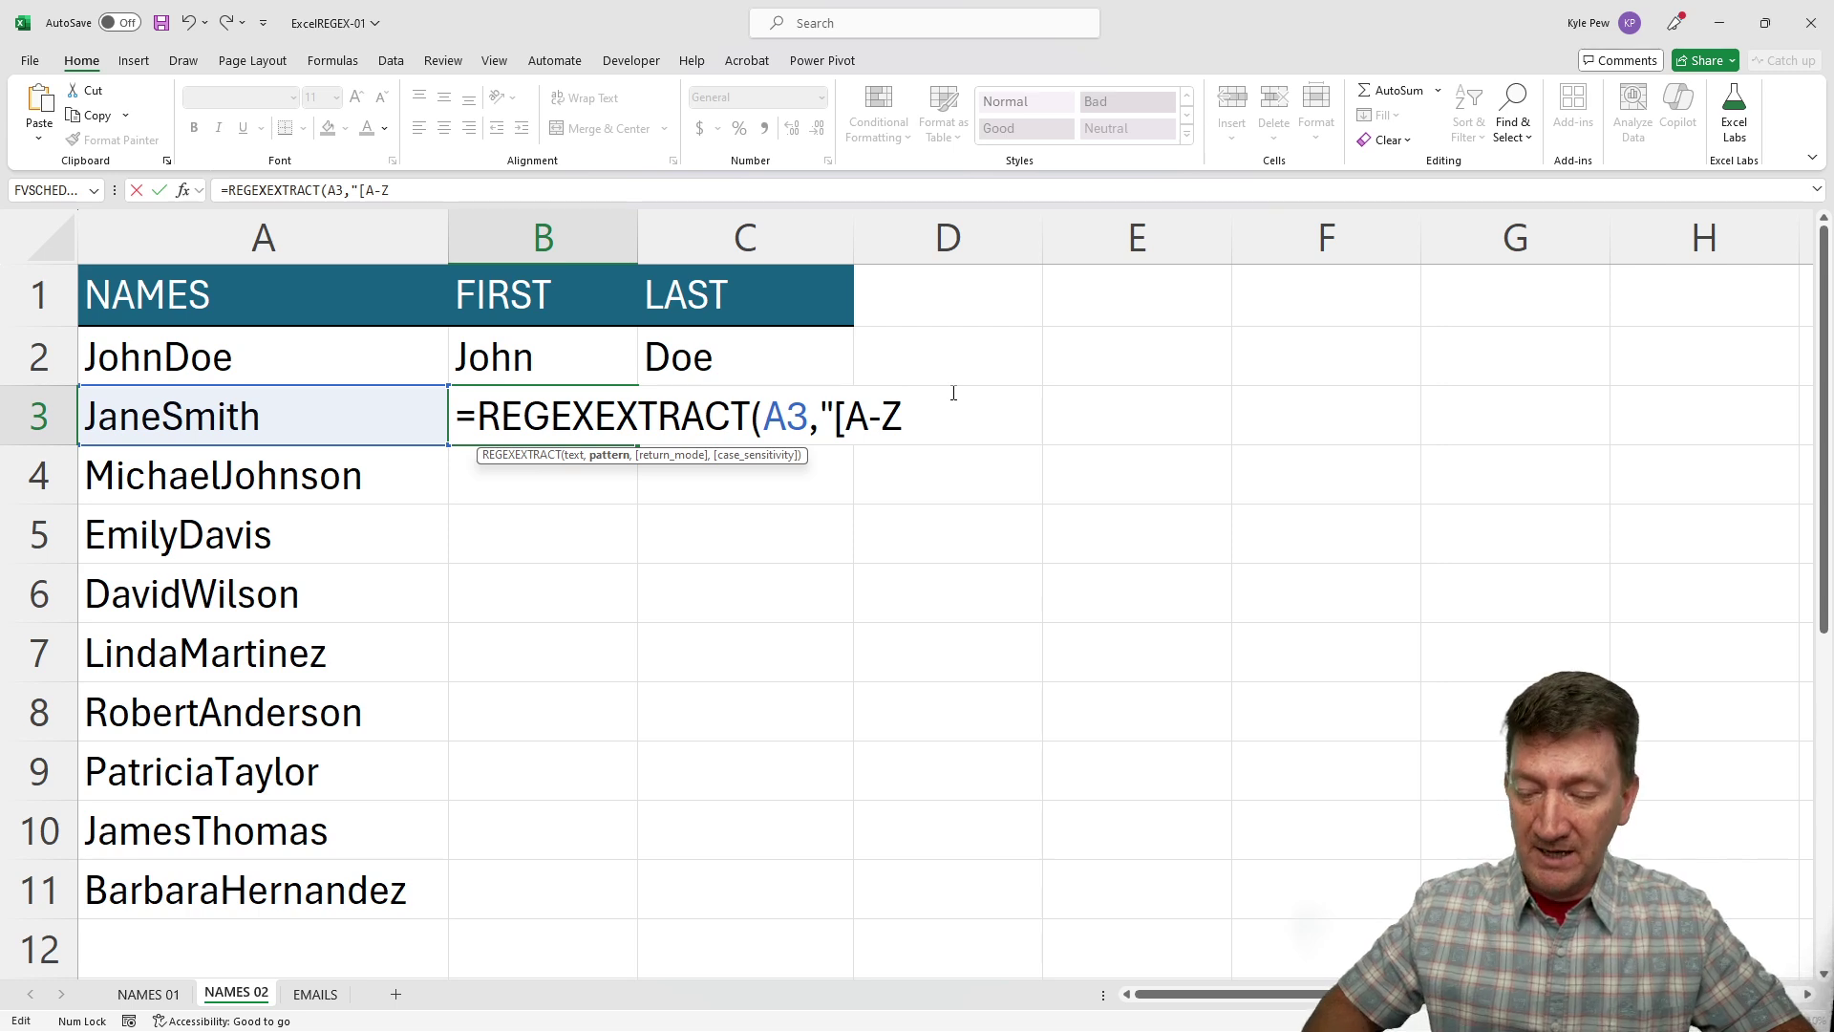
type("]")
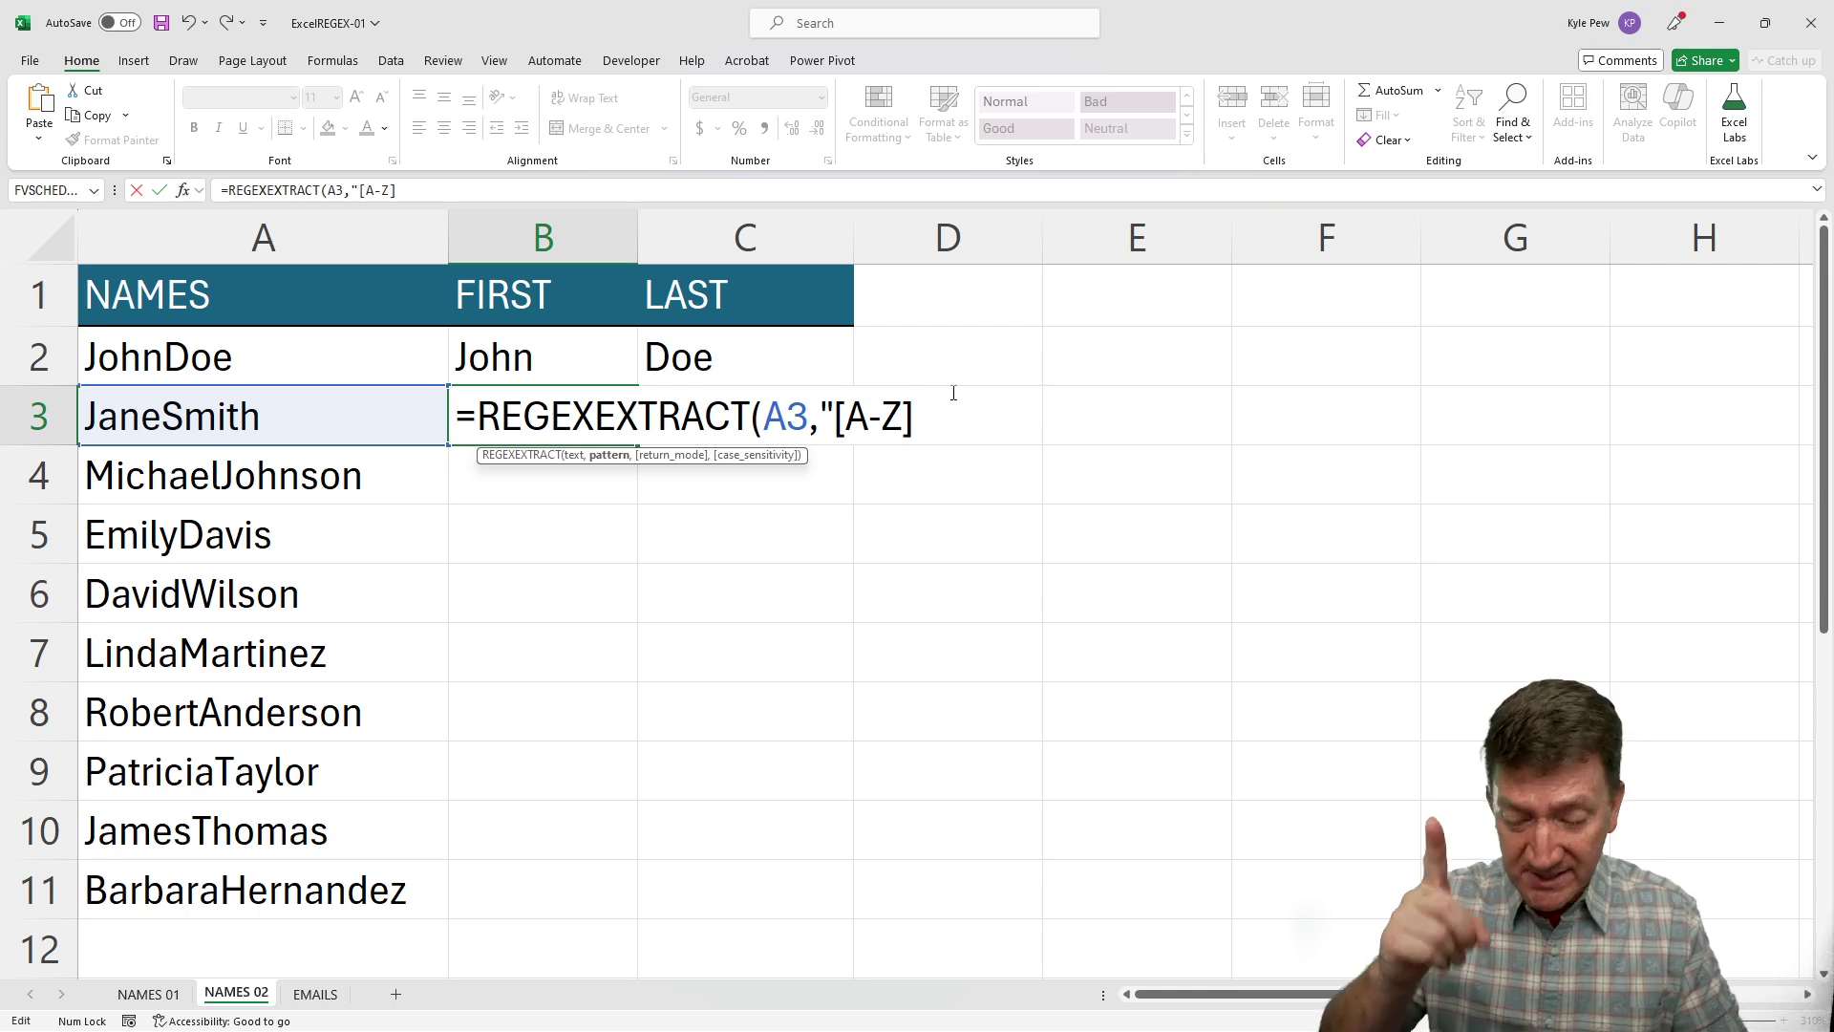
type("\")")
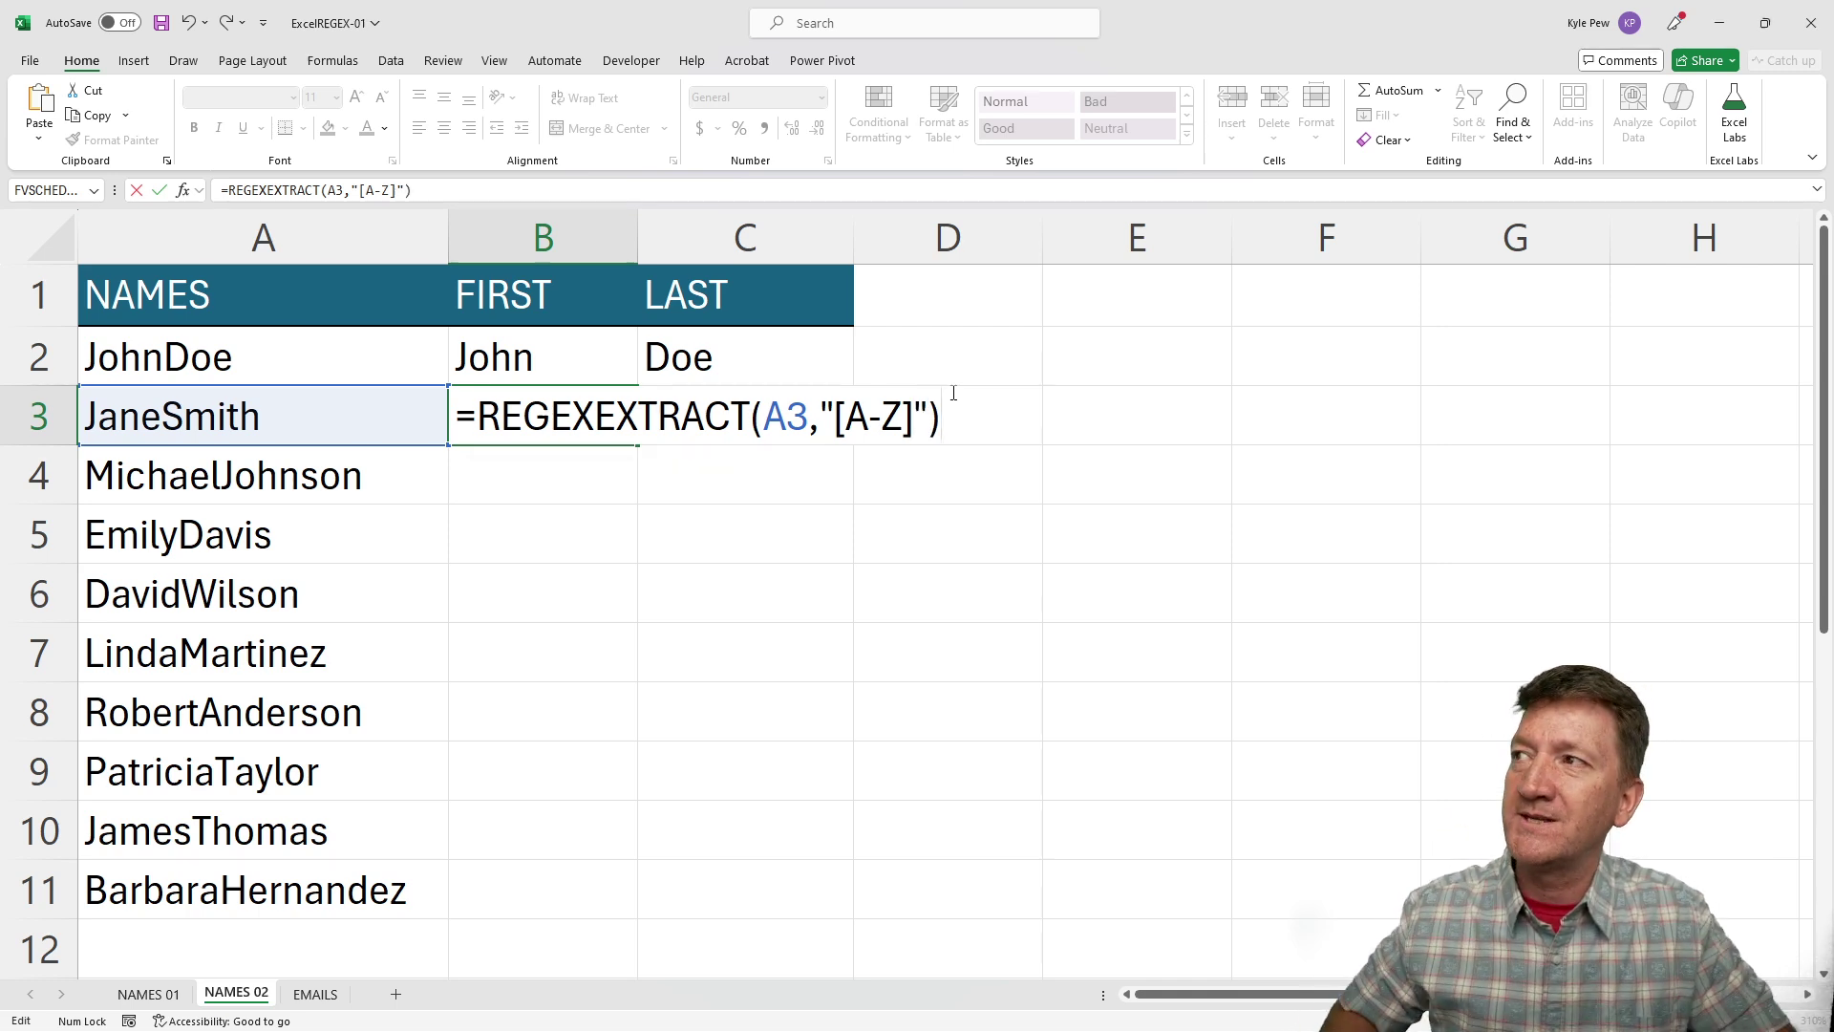
key("Return")
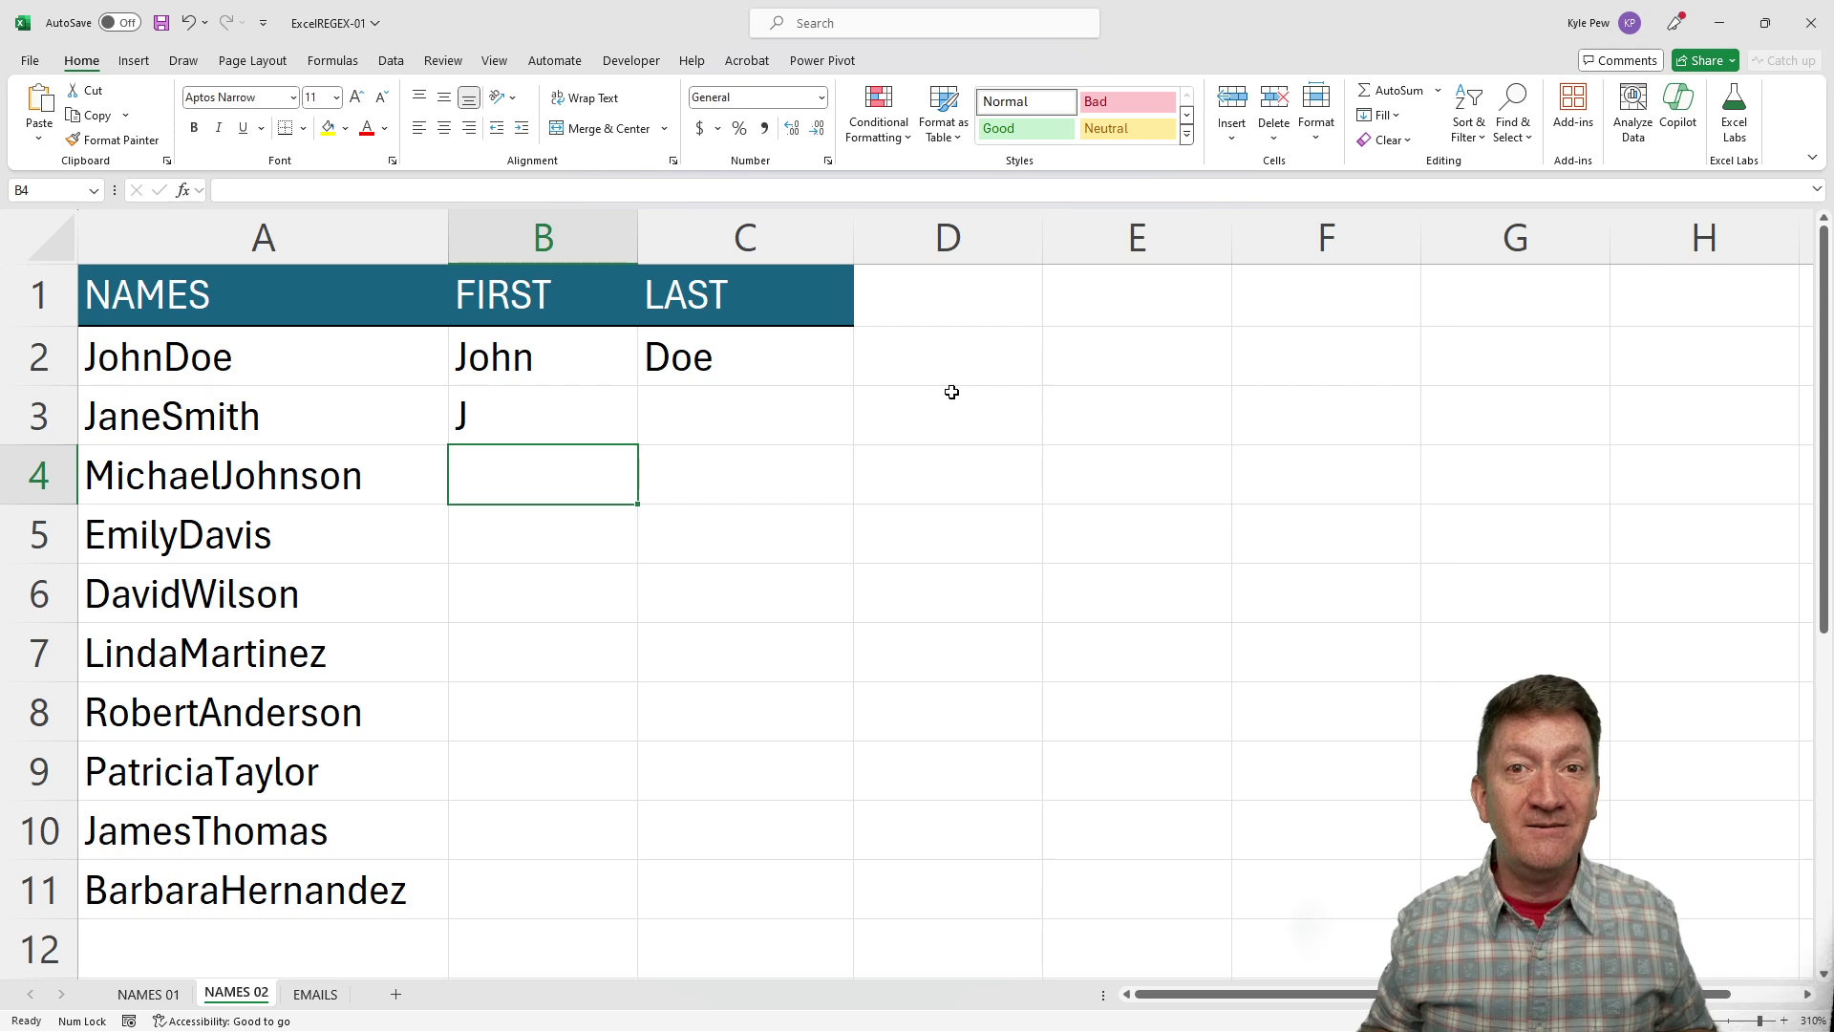
Extend the pattern in B3's formula to "[A-Z][a-z]+" and fill the formula down the FIRST column through B11.
double_click(507, 417)
left_click(919, 410)
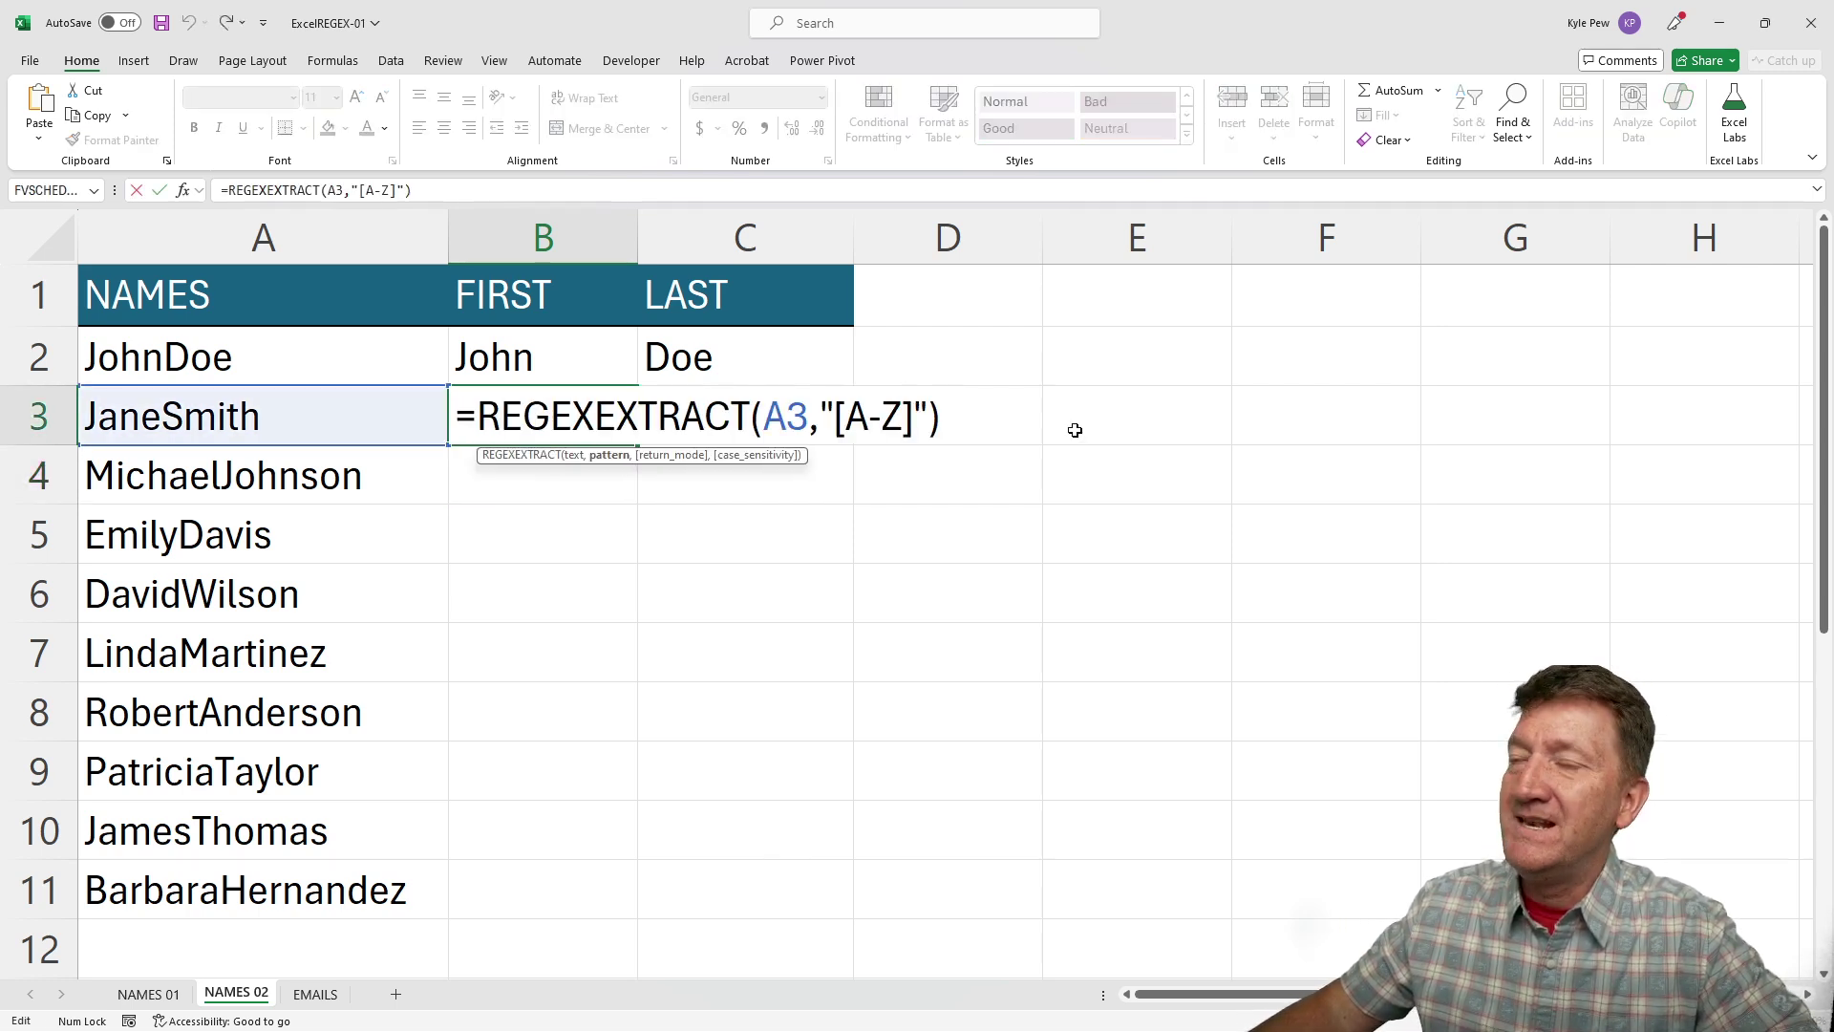
type("[")
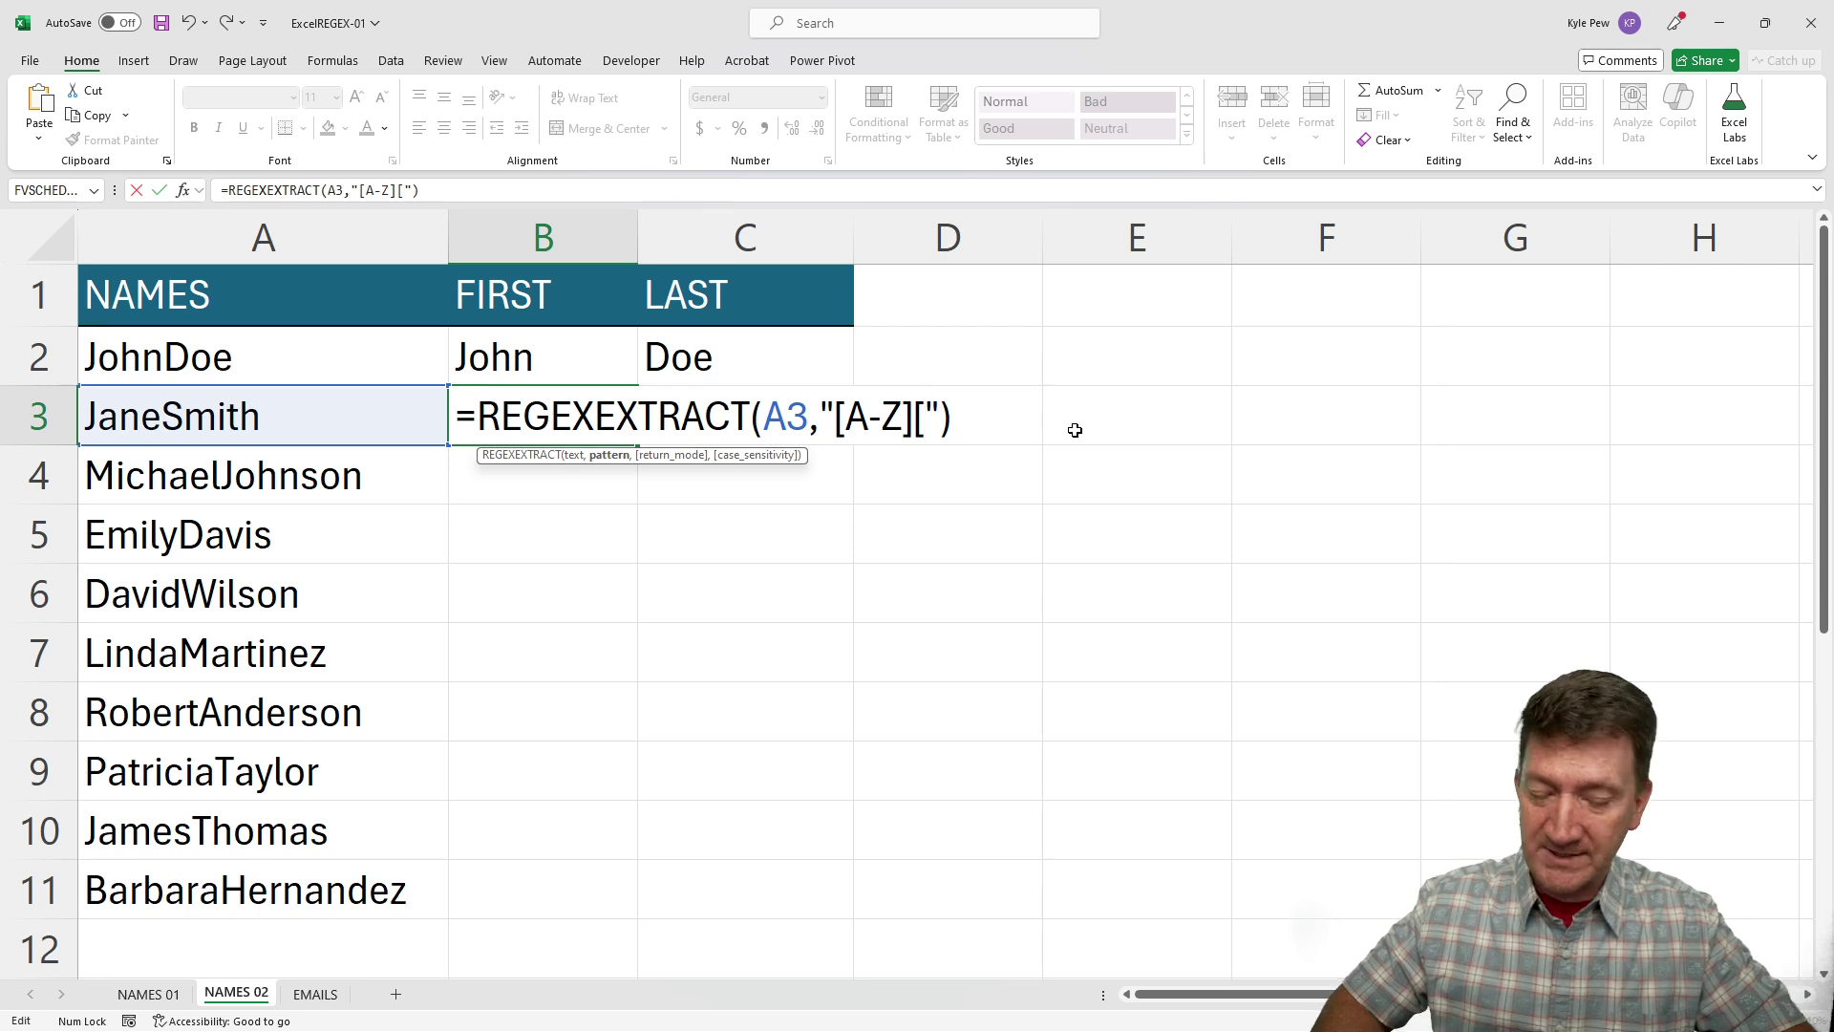
type("a-z")
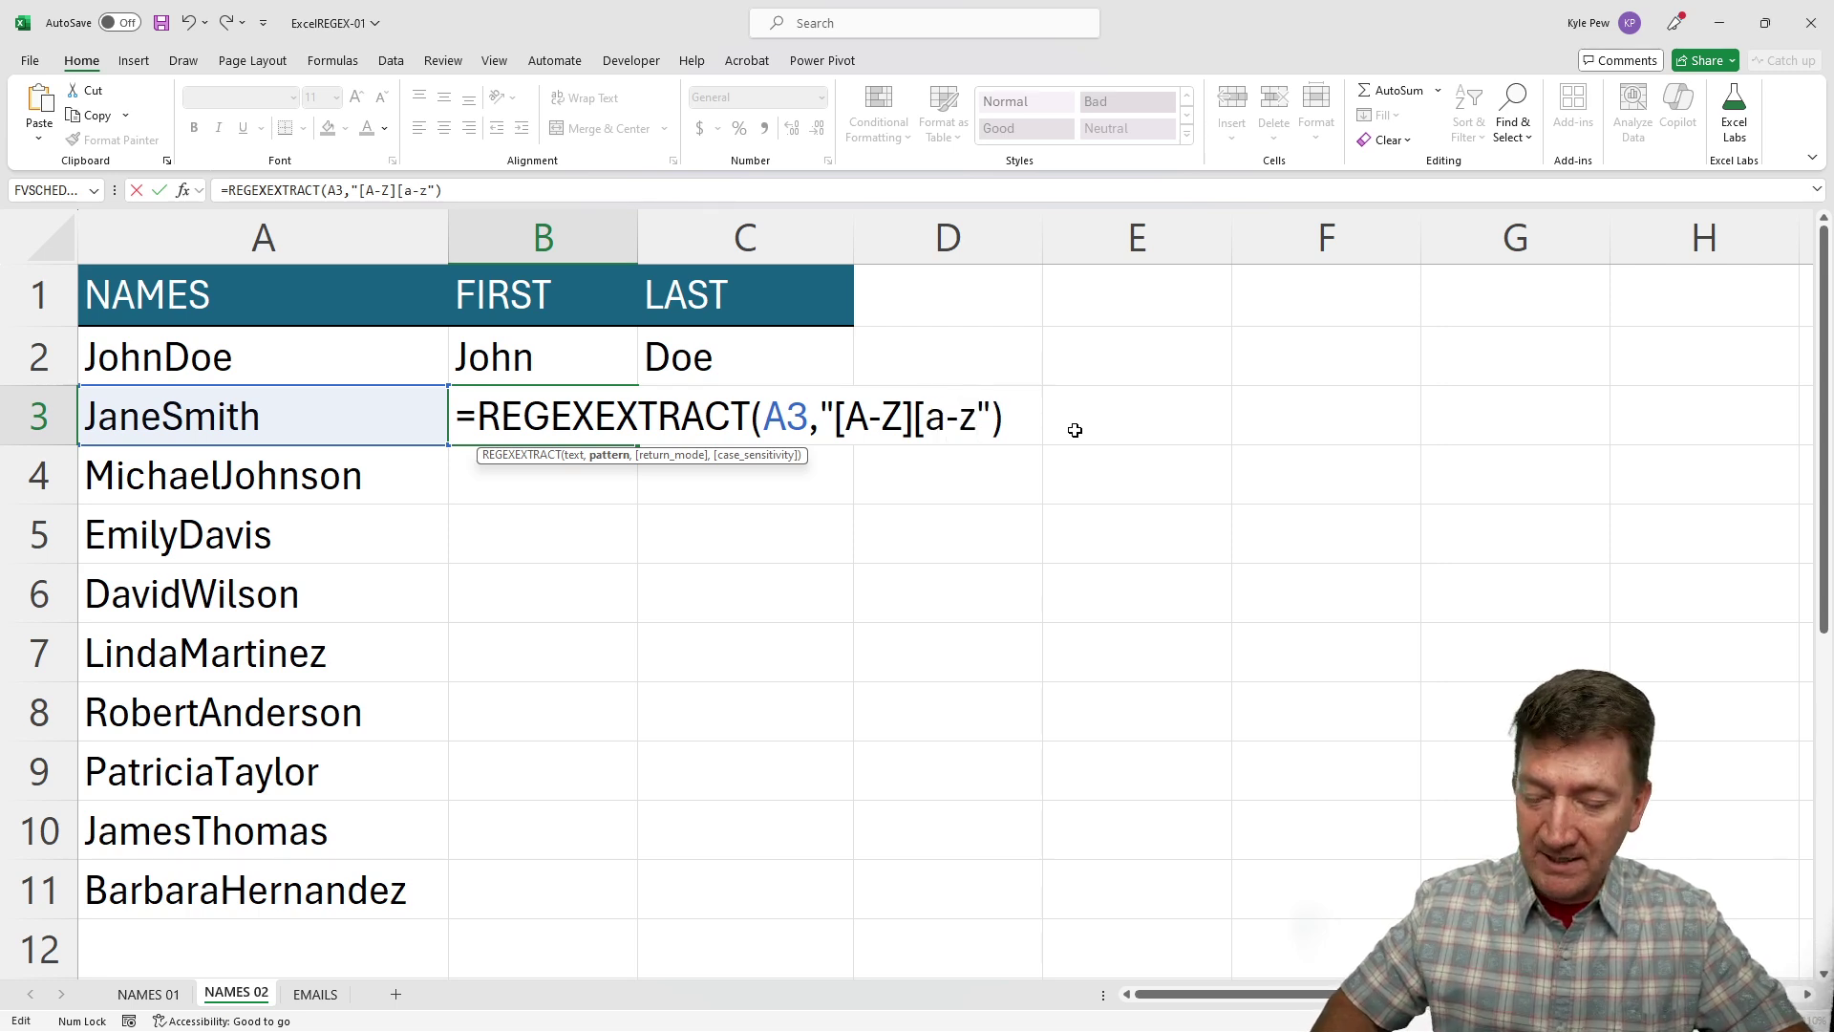
type("]")
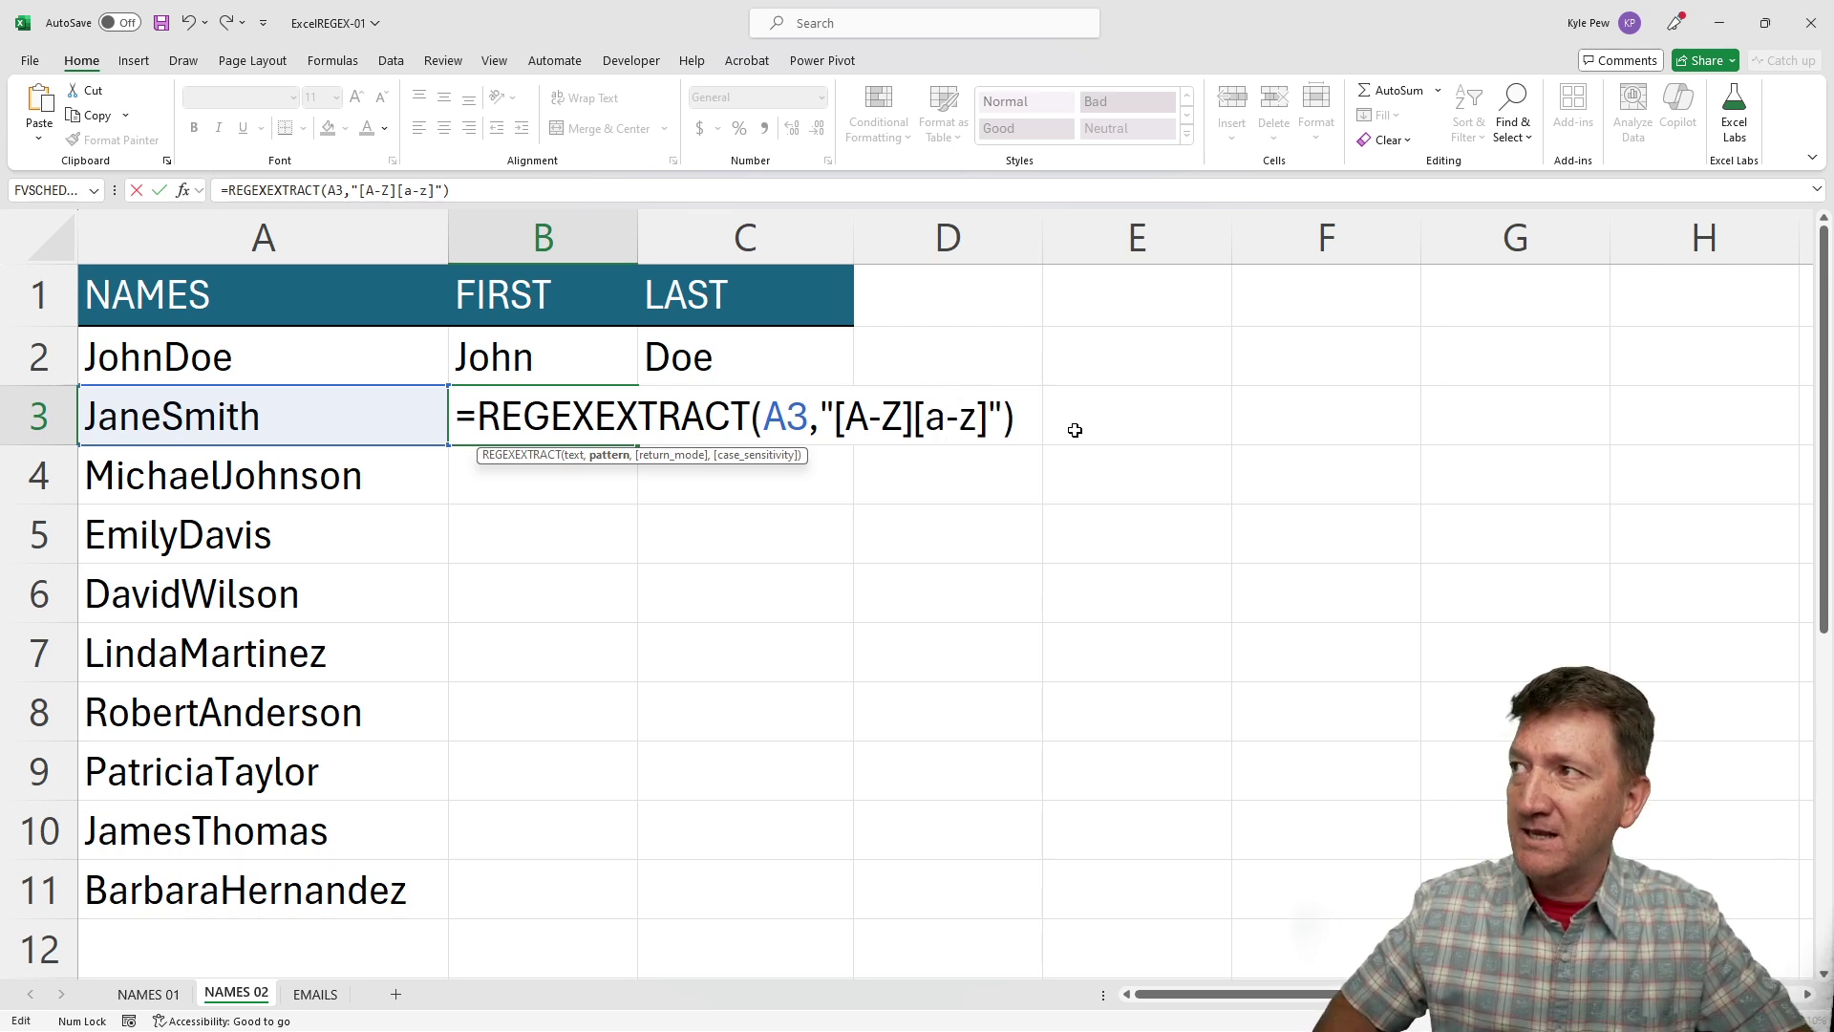
type("+")
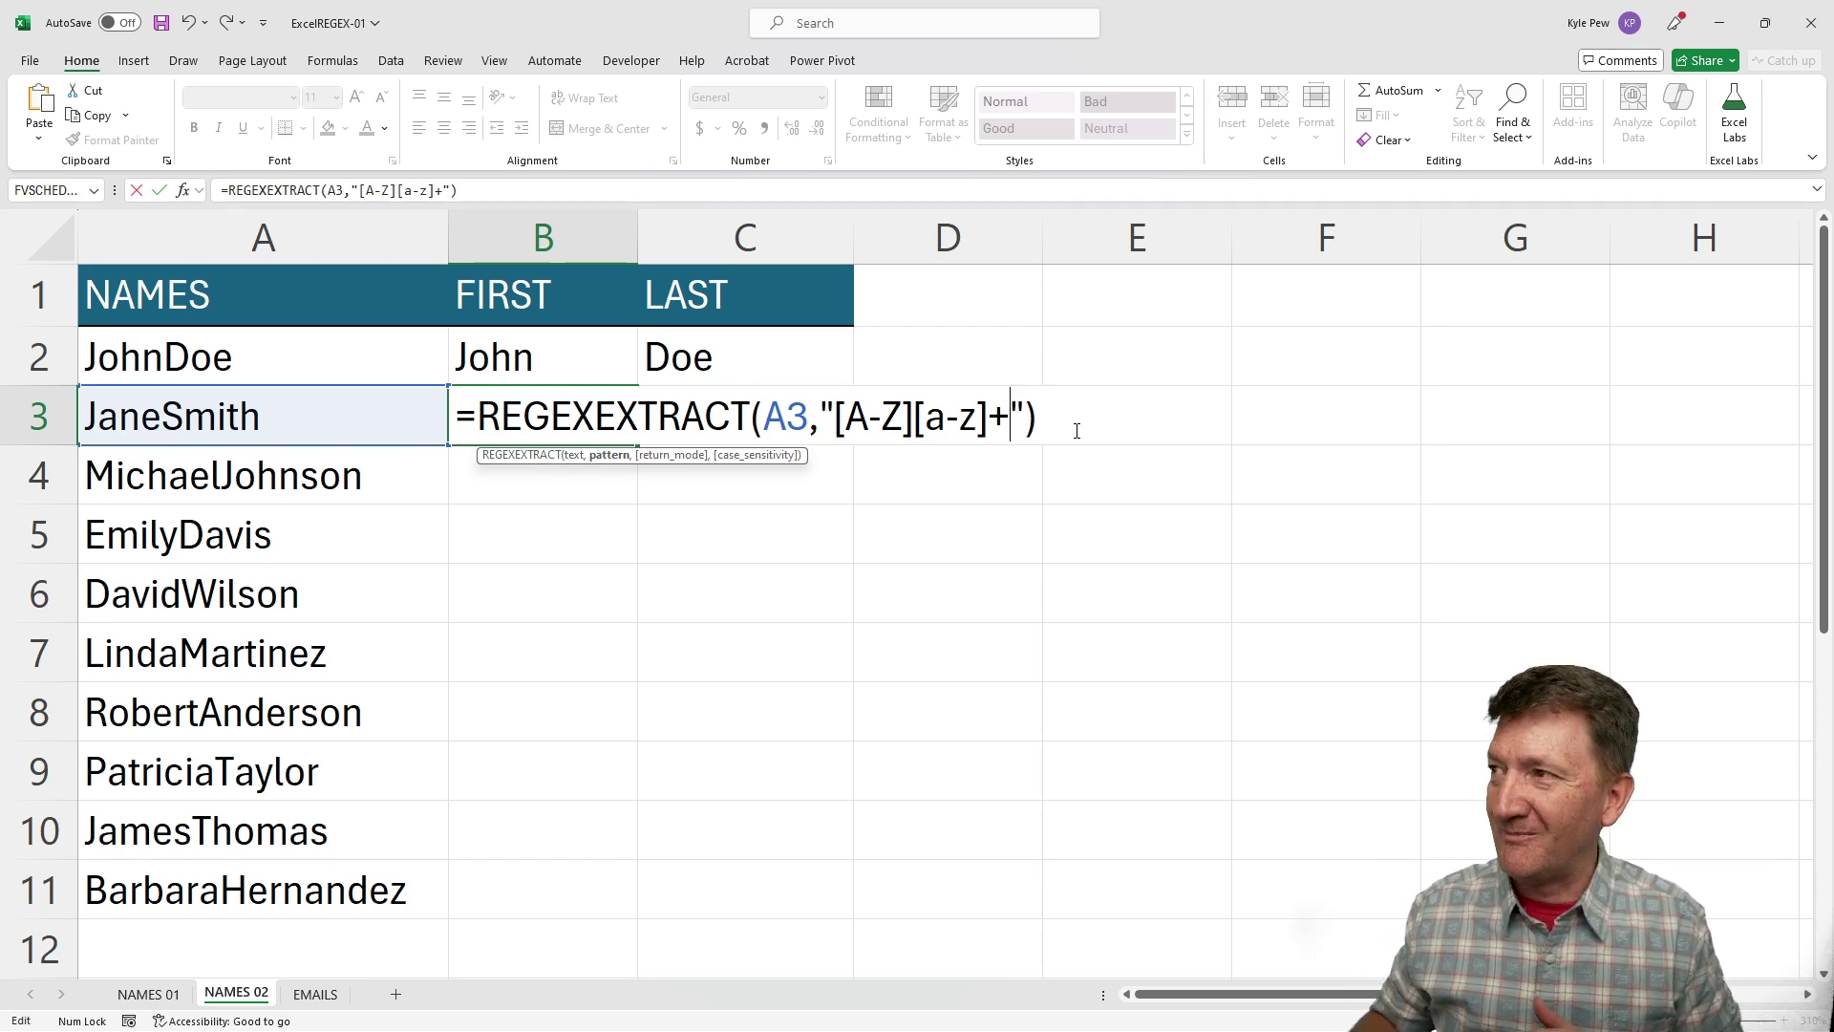
key("Return")
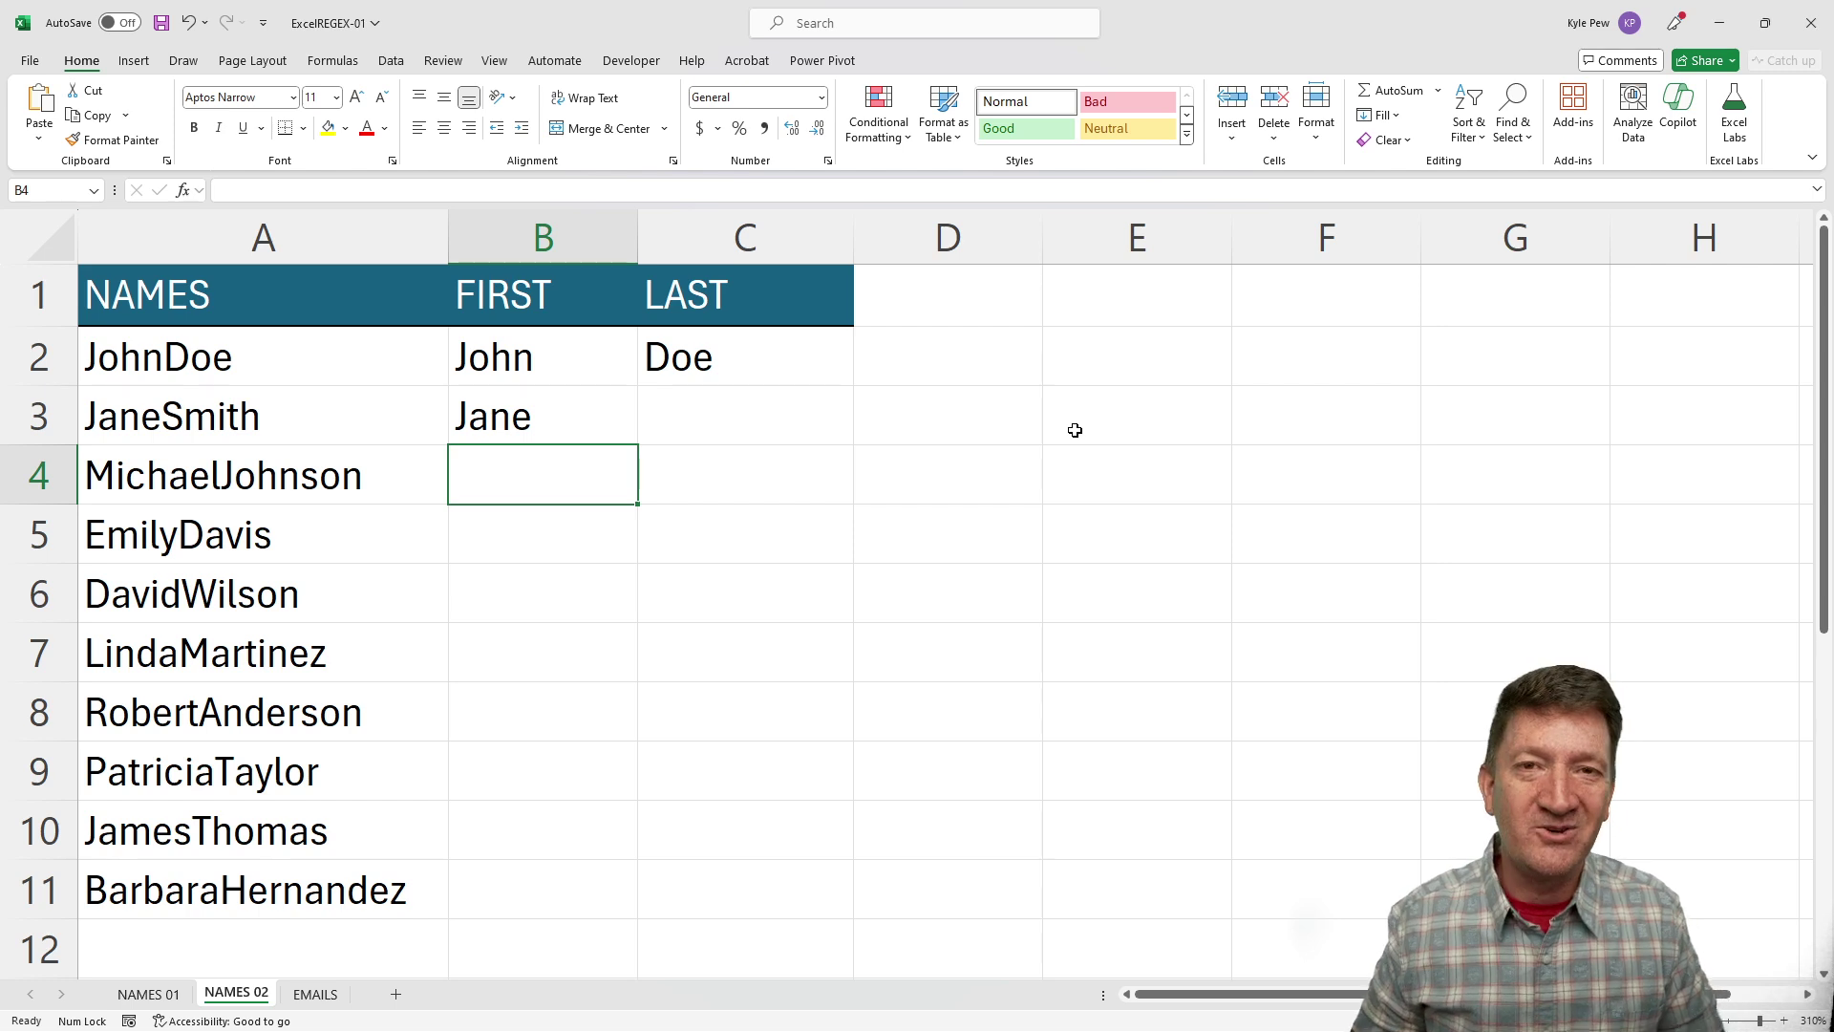
left_click(593, 414)
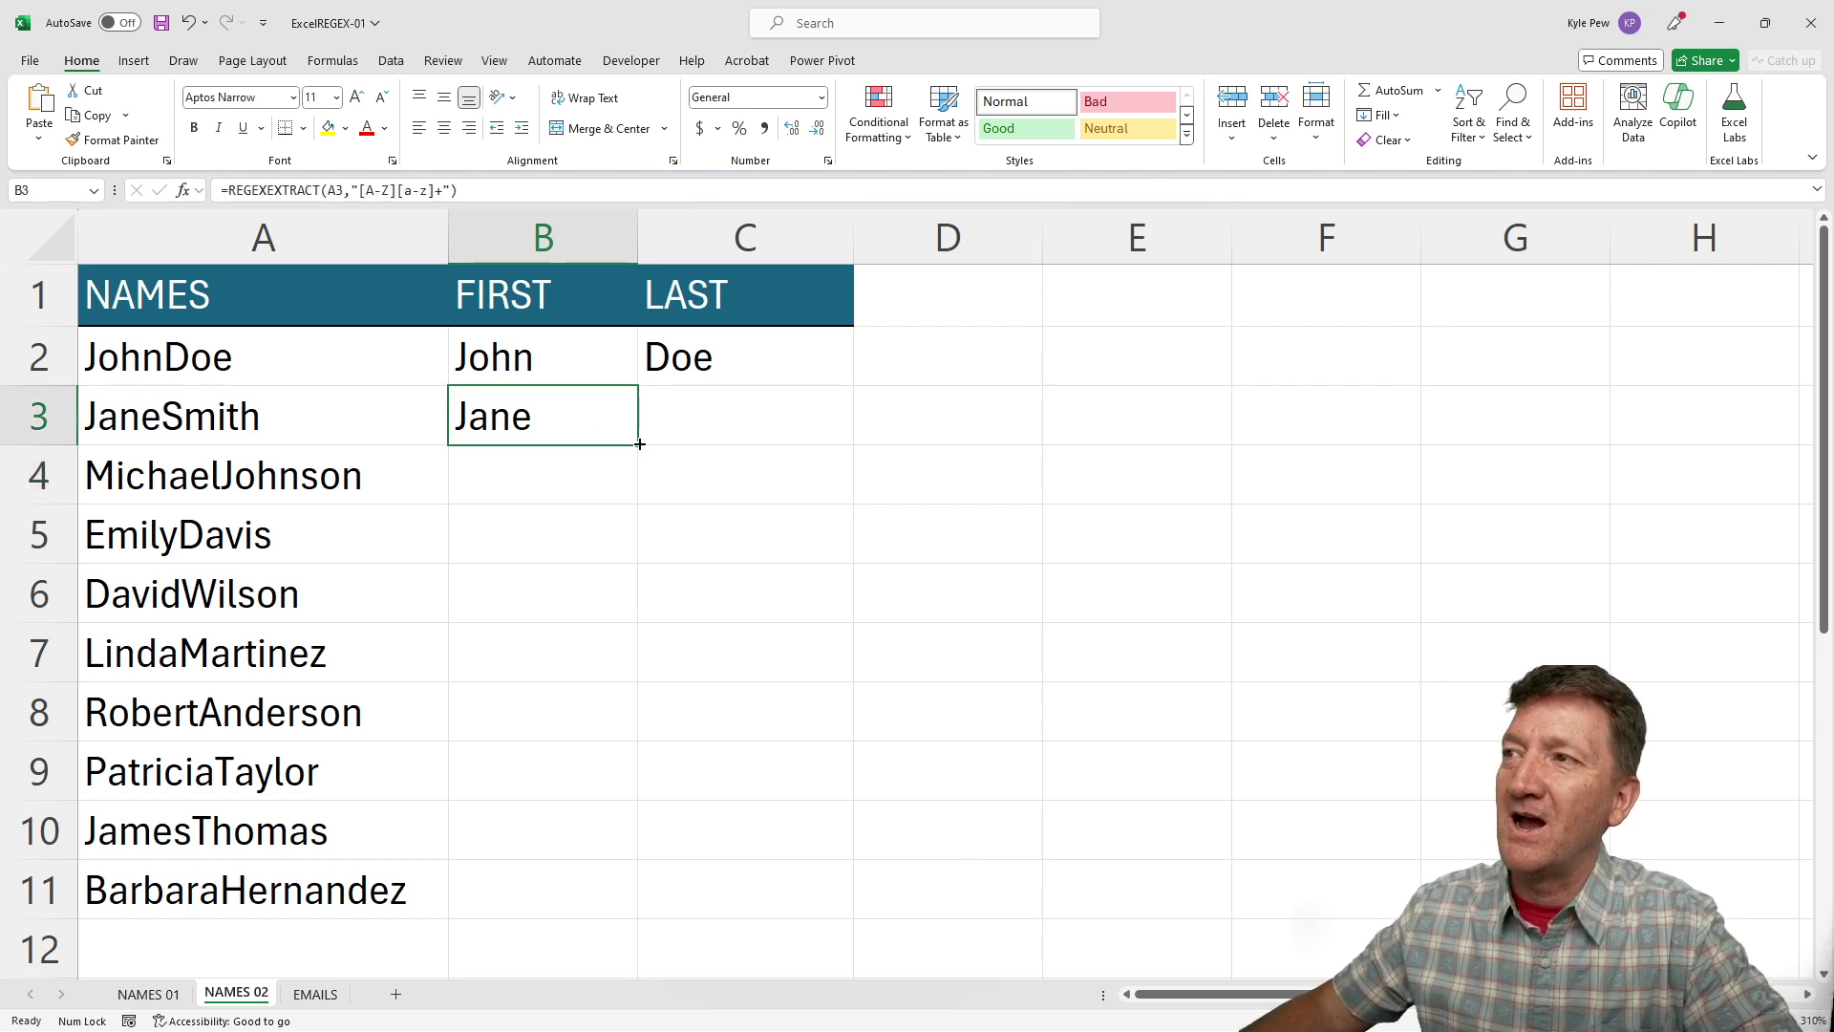
double_click(638, 444)
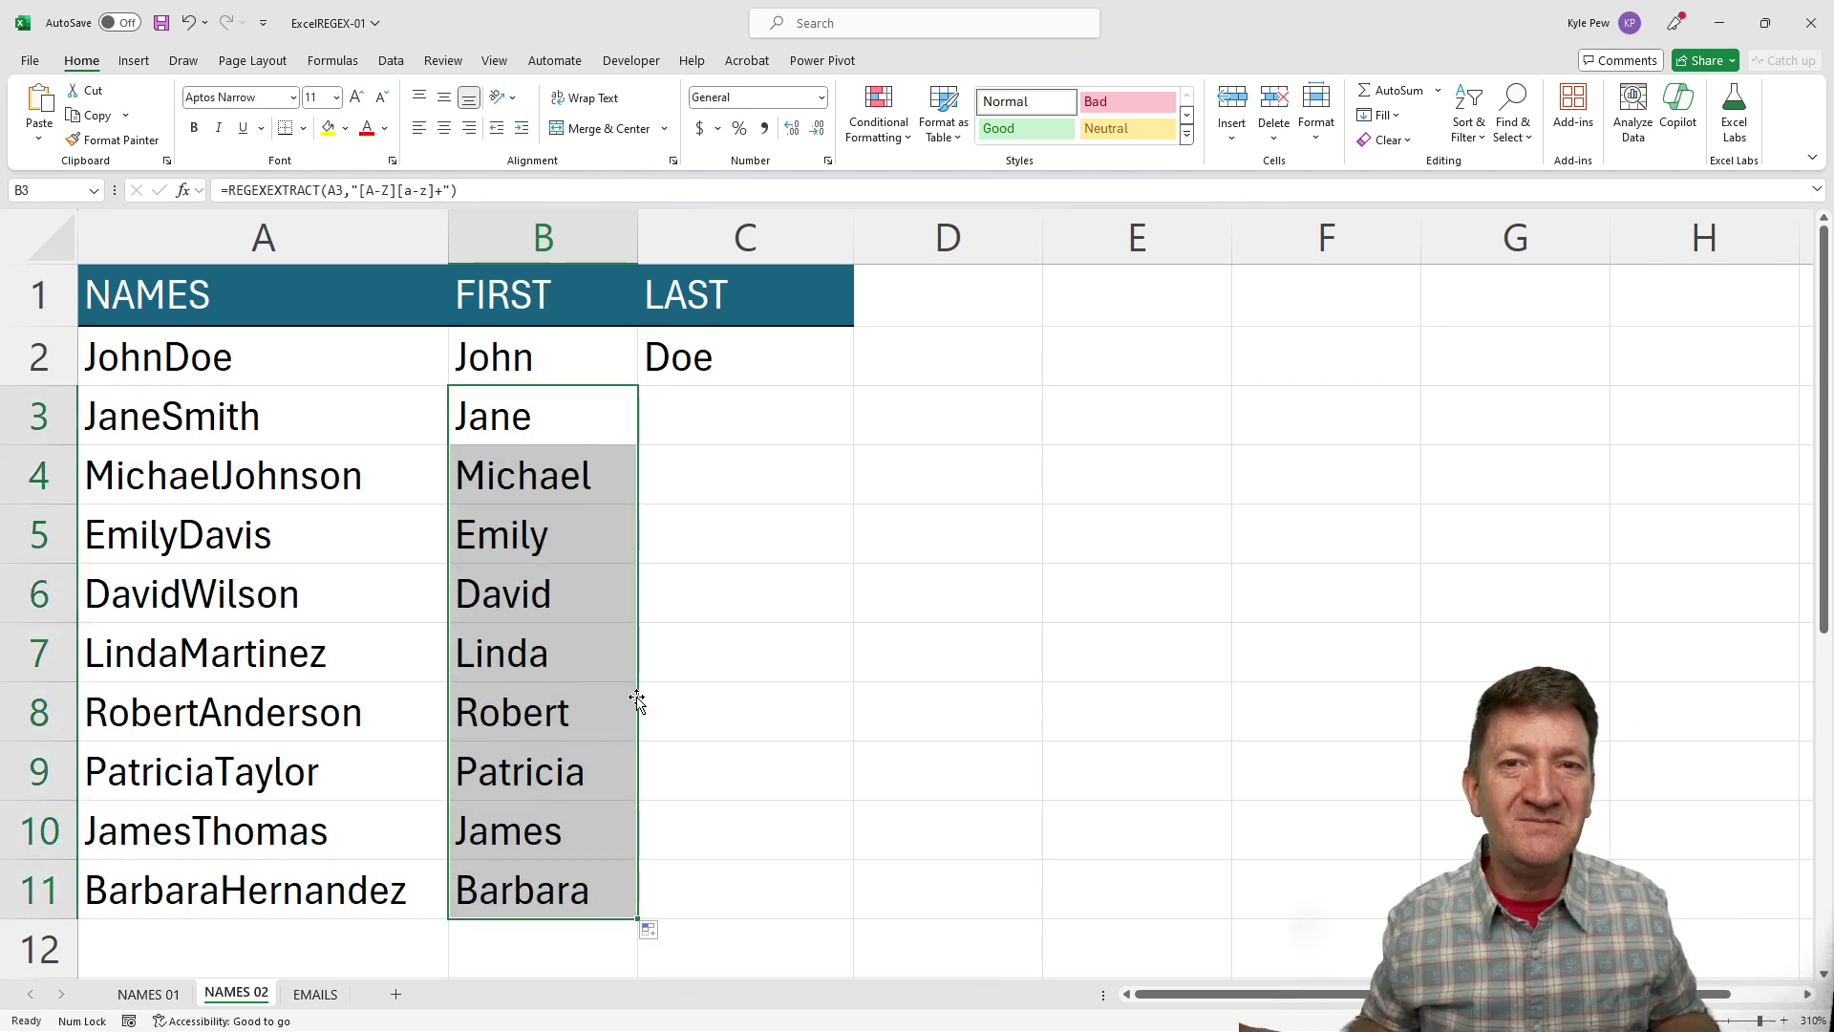
Enter the formula =REGEXEXTRACT(A3,"[A-Z][a-z]+") in cell C3 of the LAST column.
left_click(674, 437)
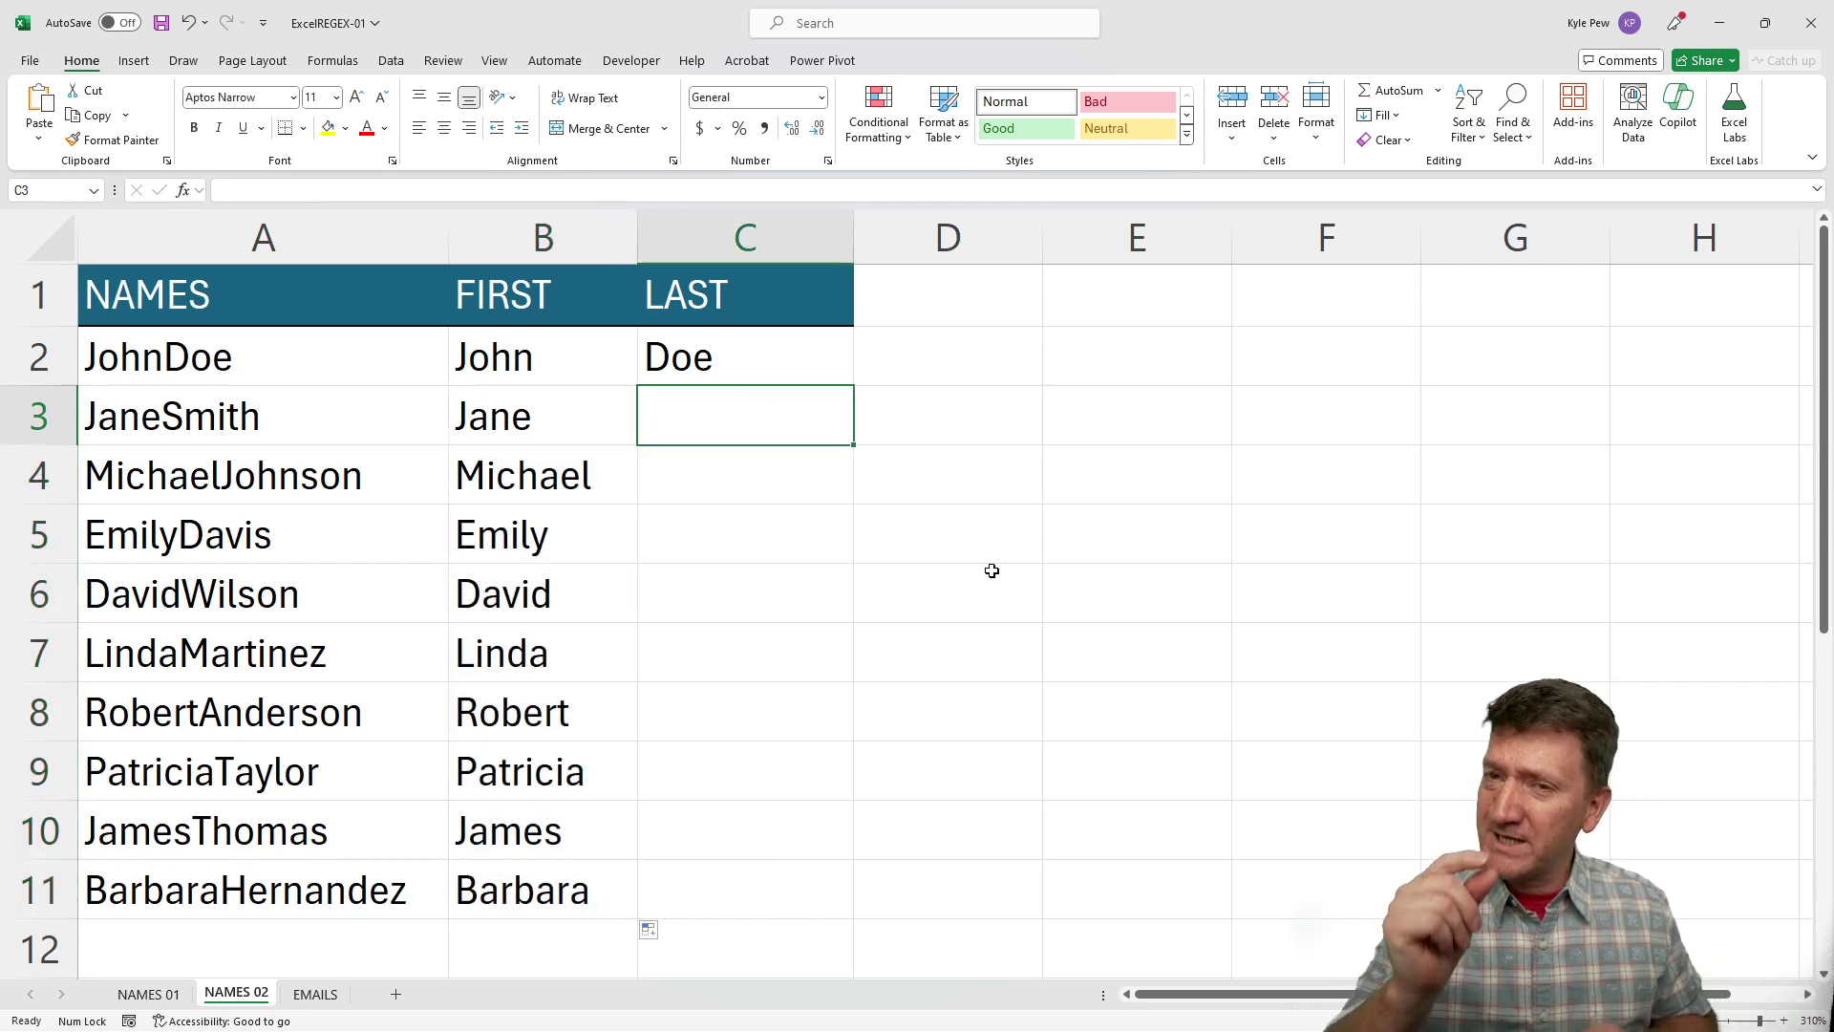
type("=rege")
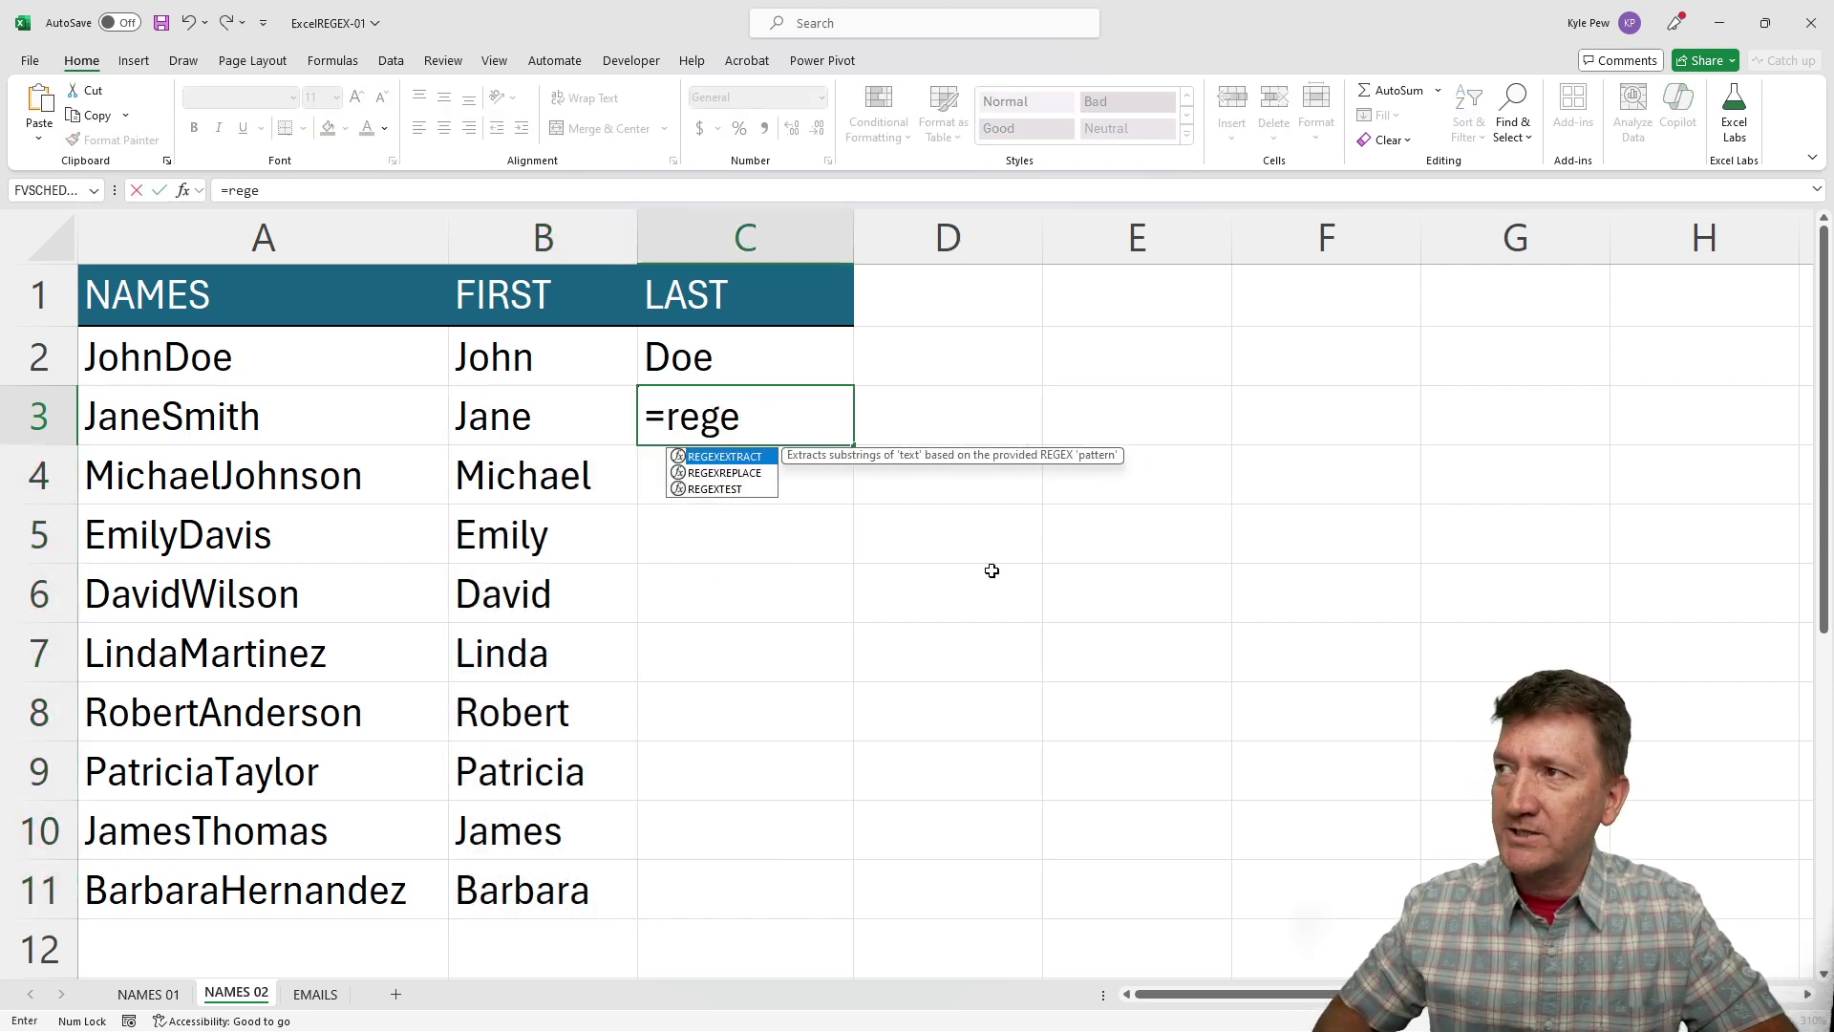
key("Tab")
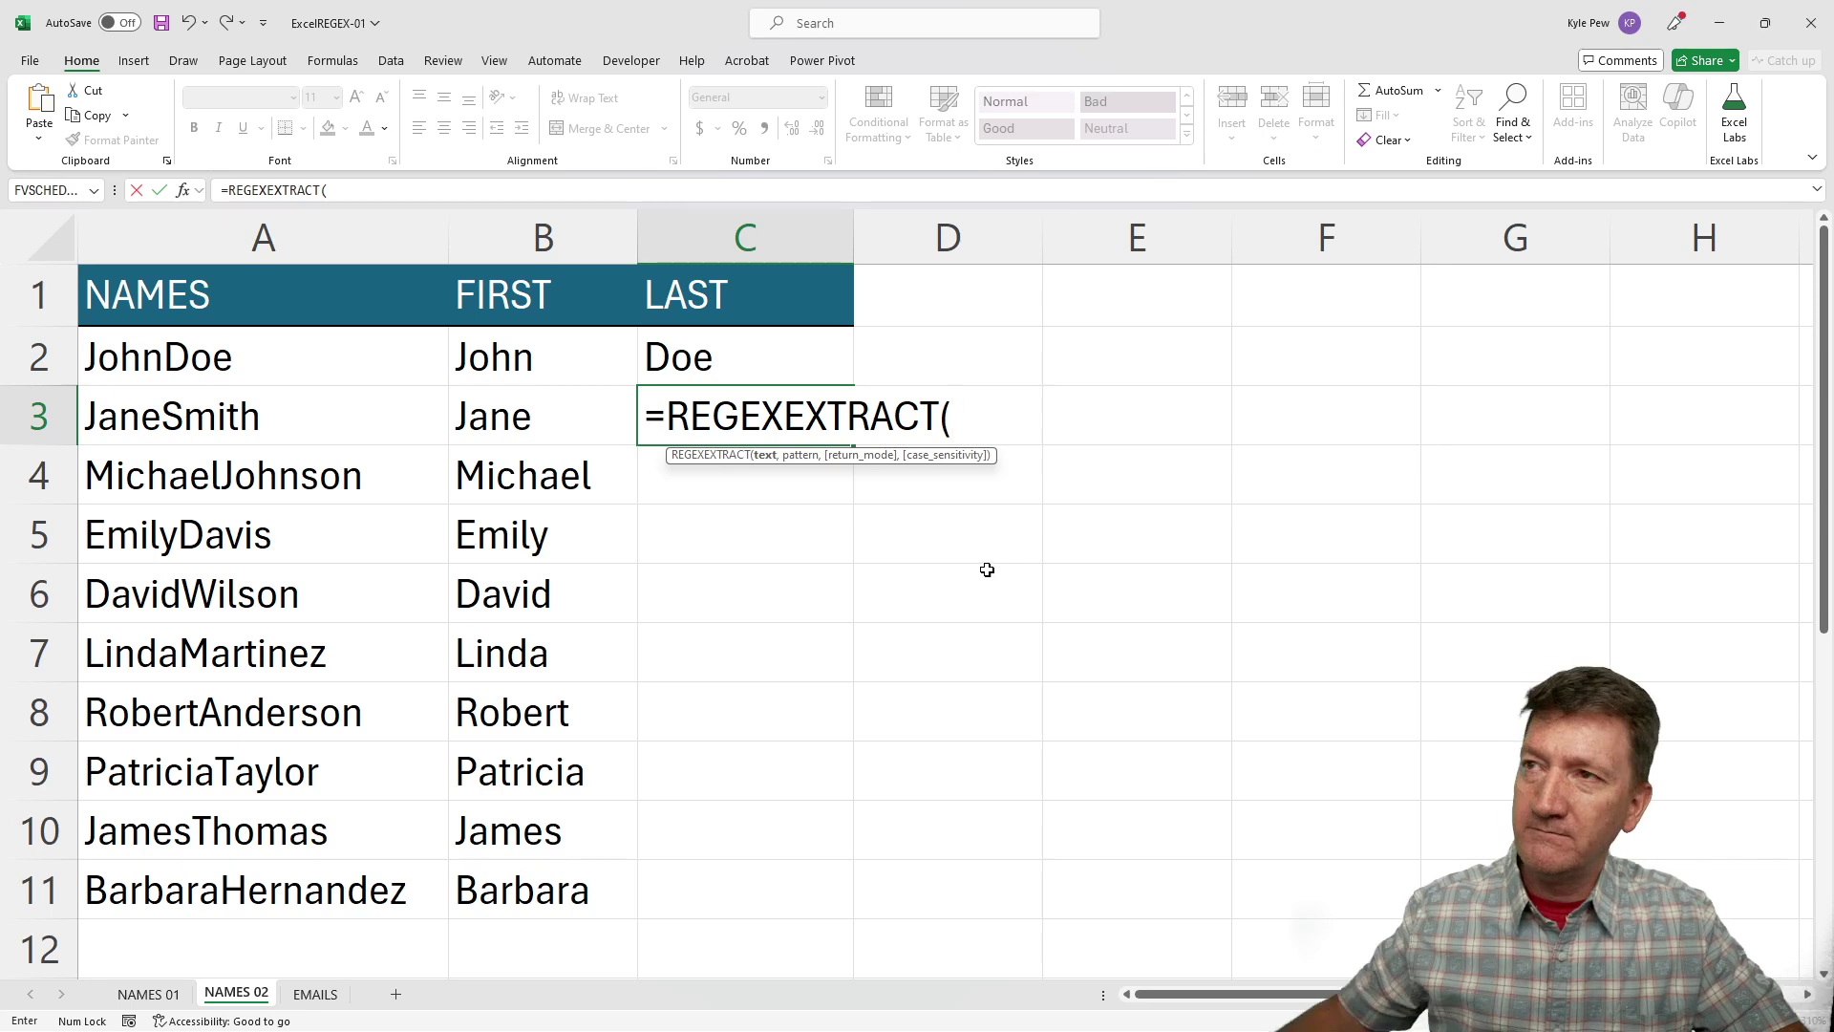
left_click(224, 421)
type(",")
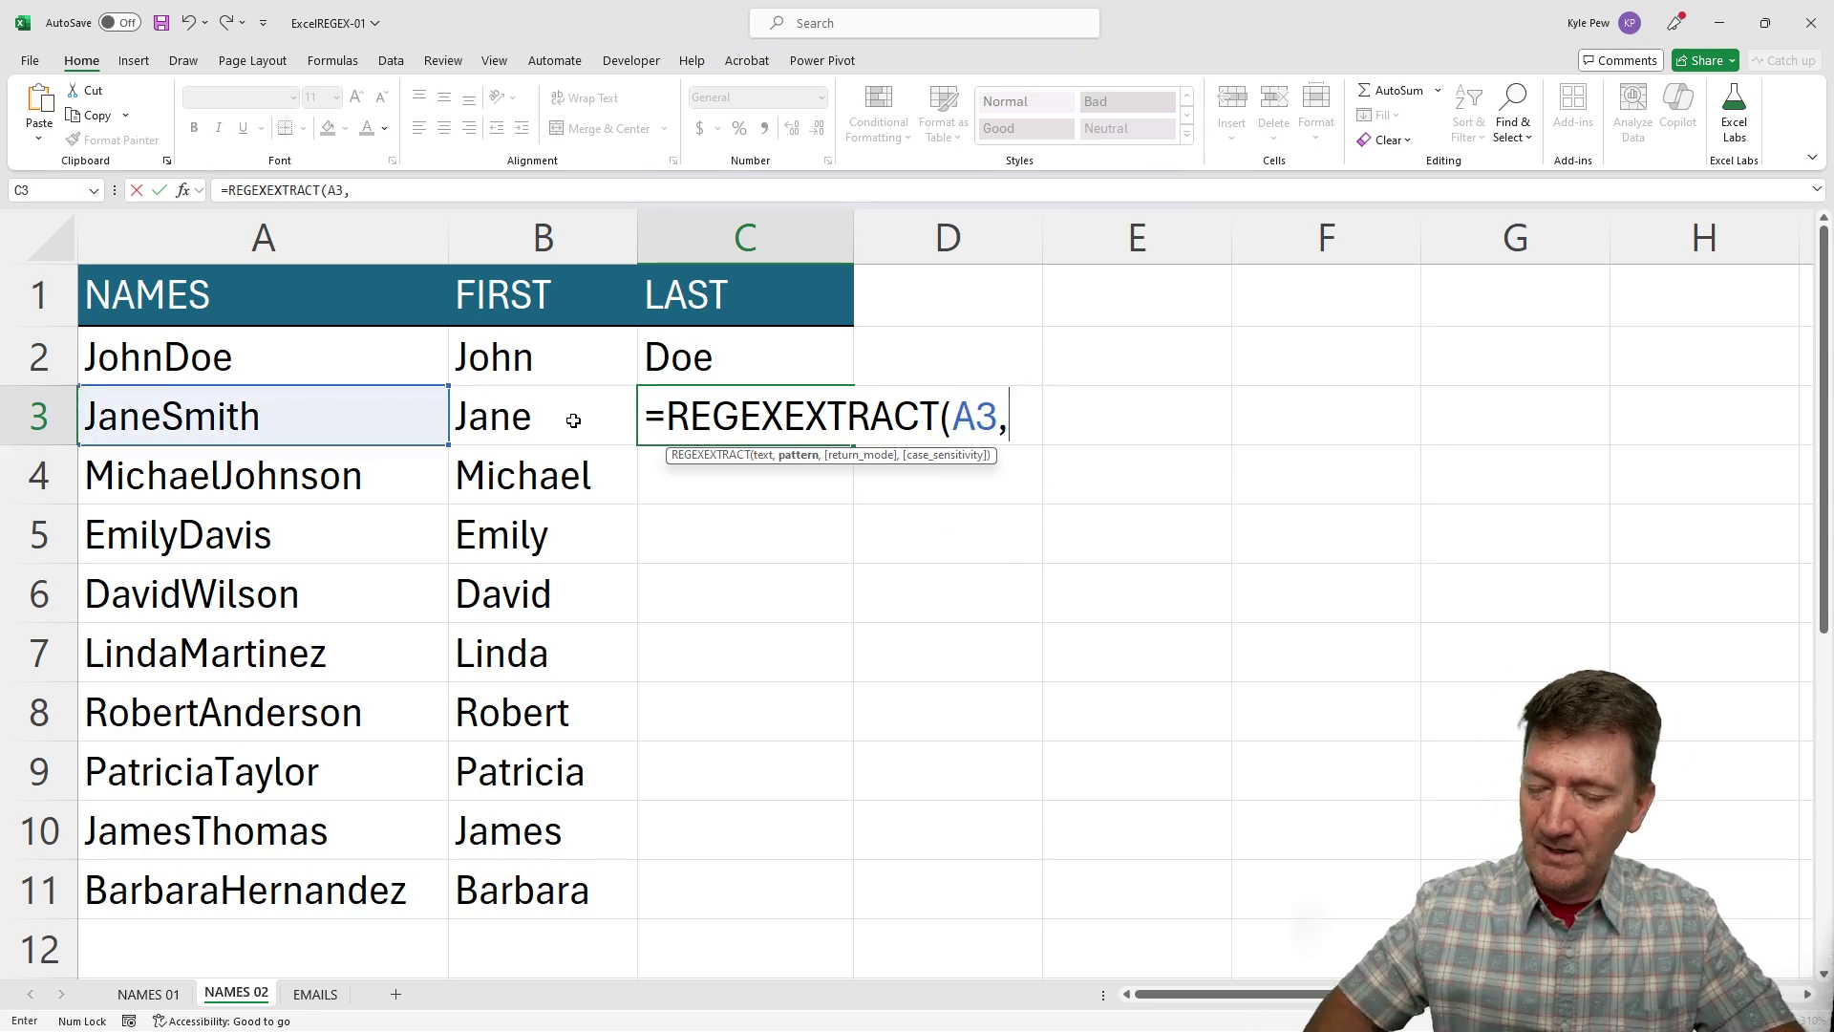
type("\"[")
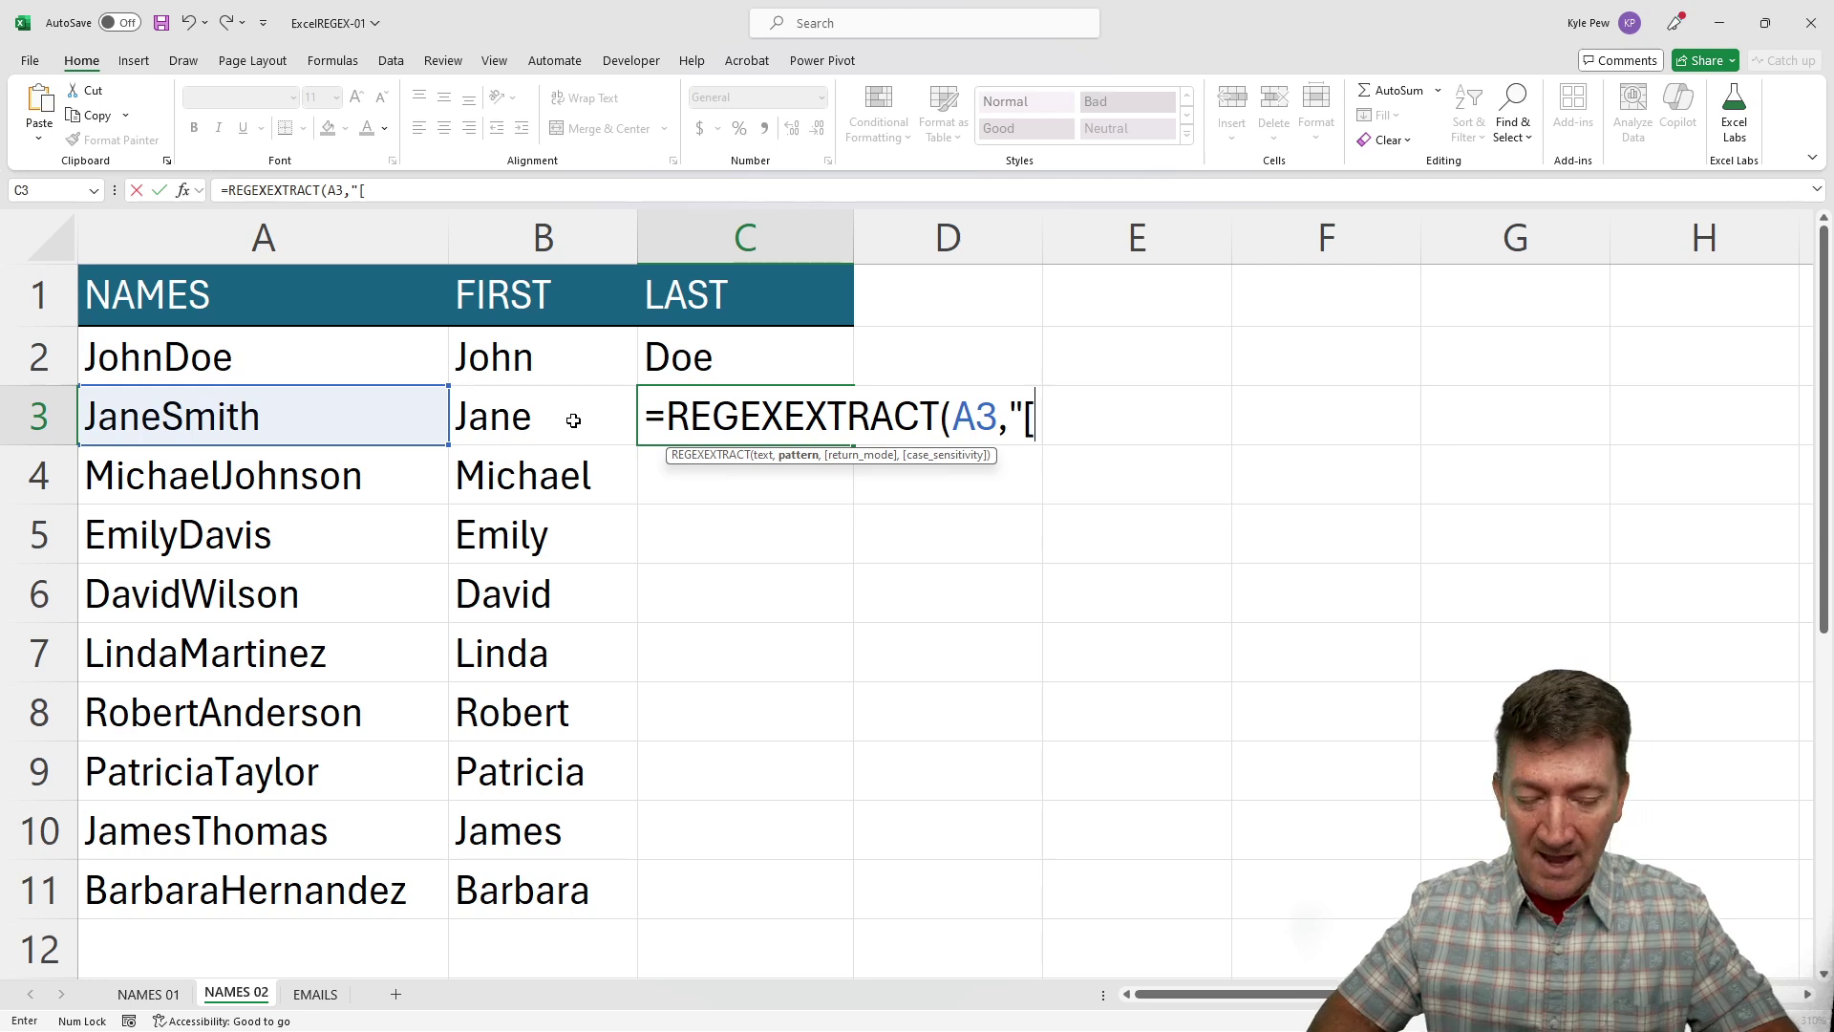
type("A-Z")
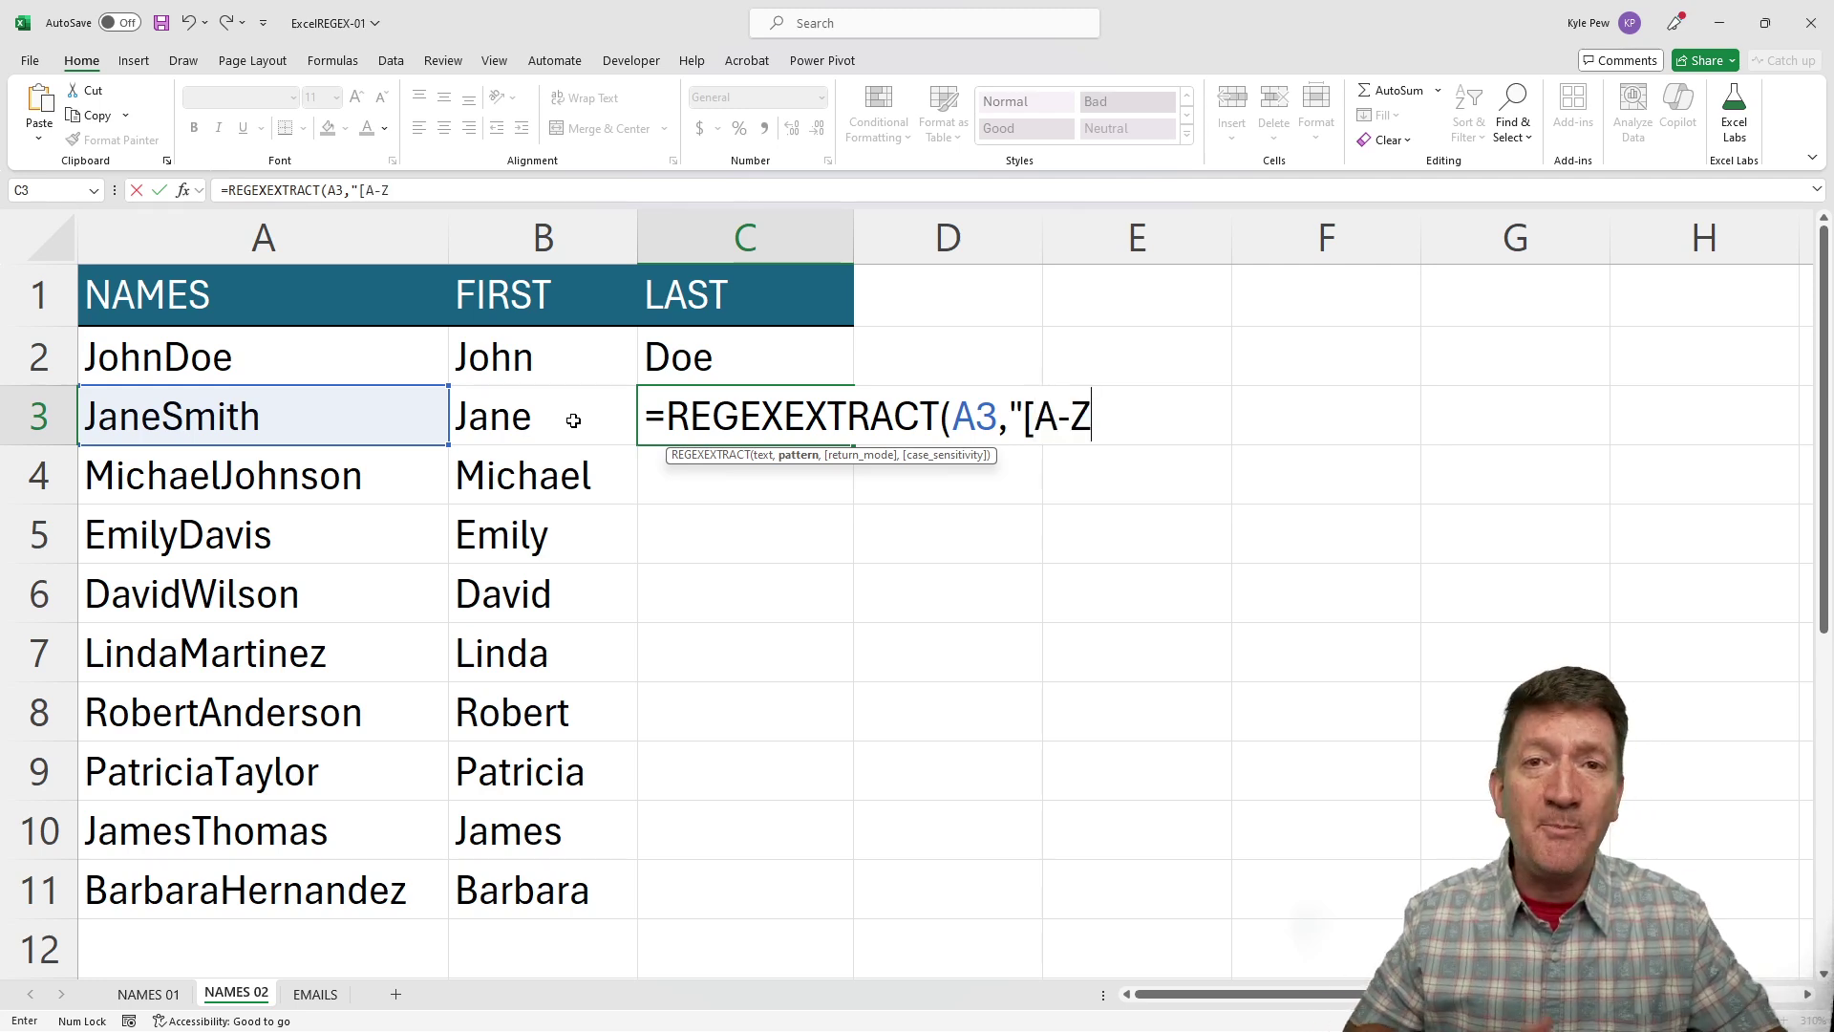
type("]")
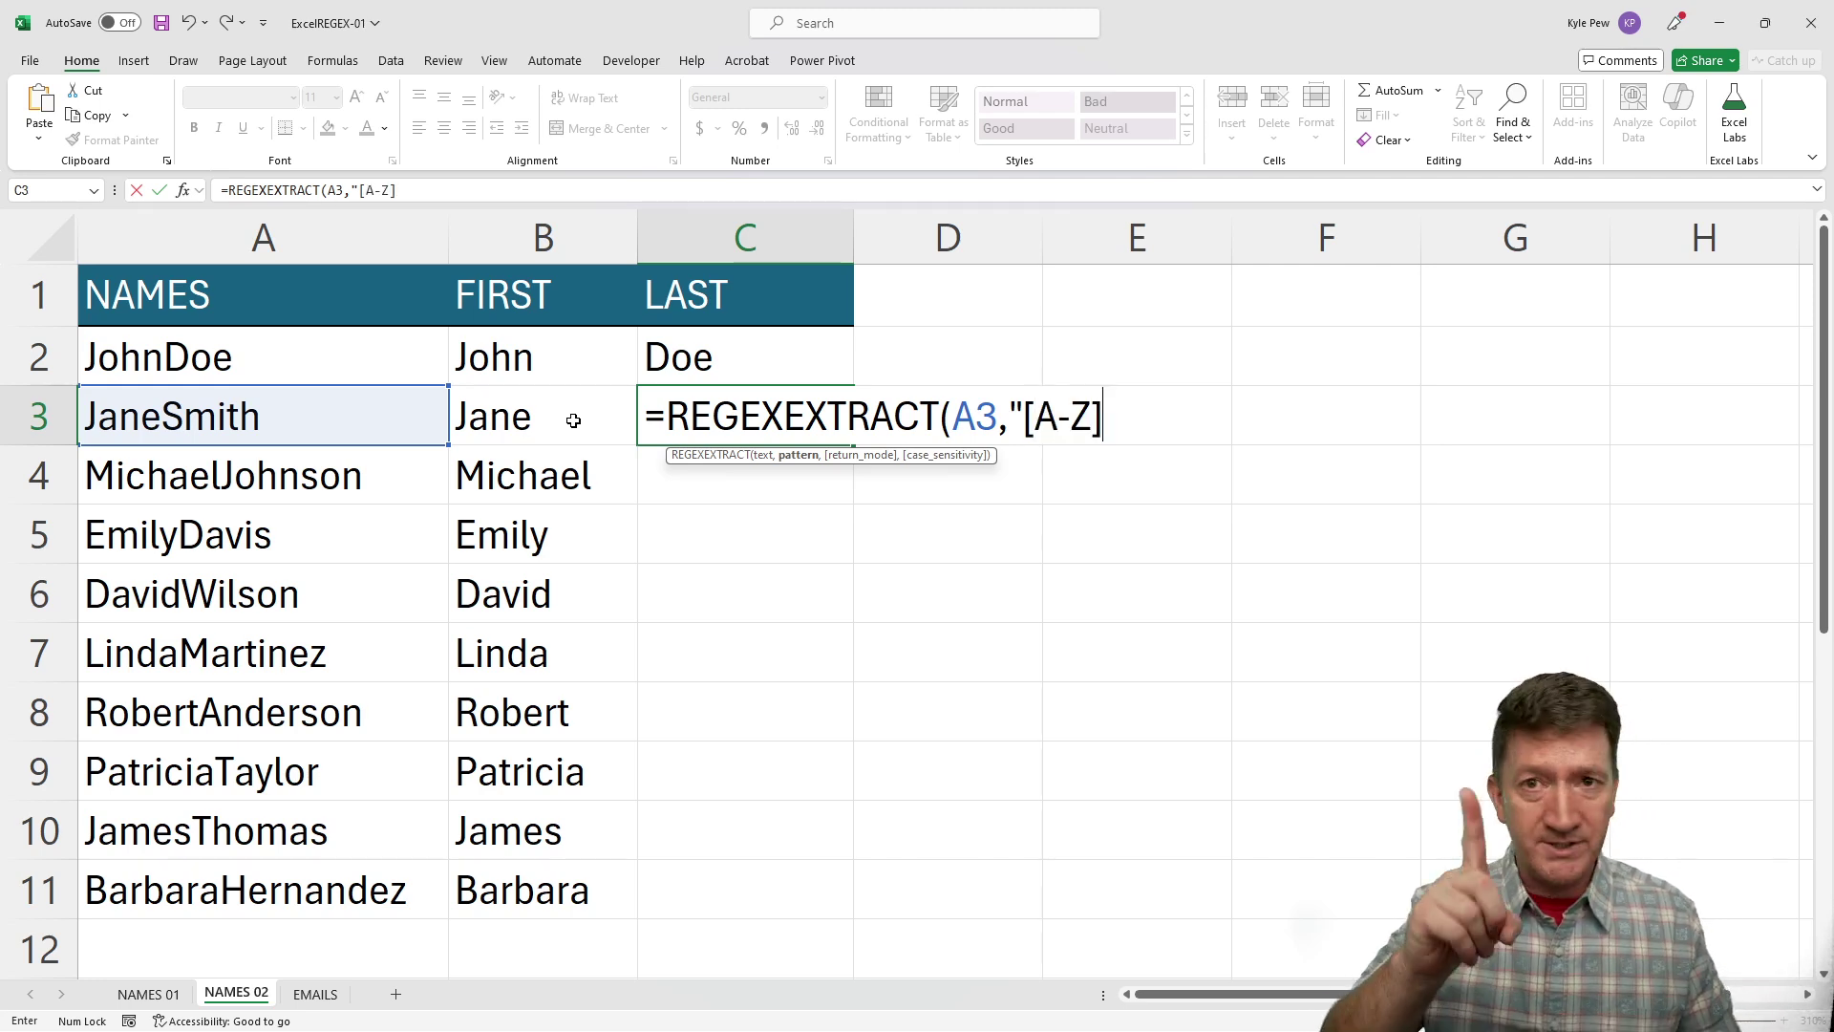
type("[")
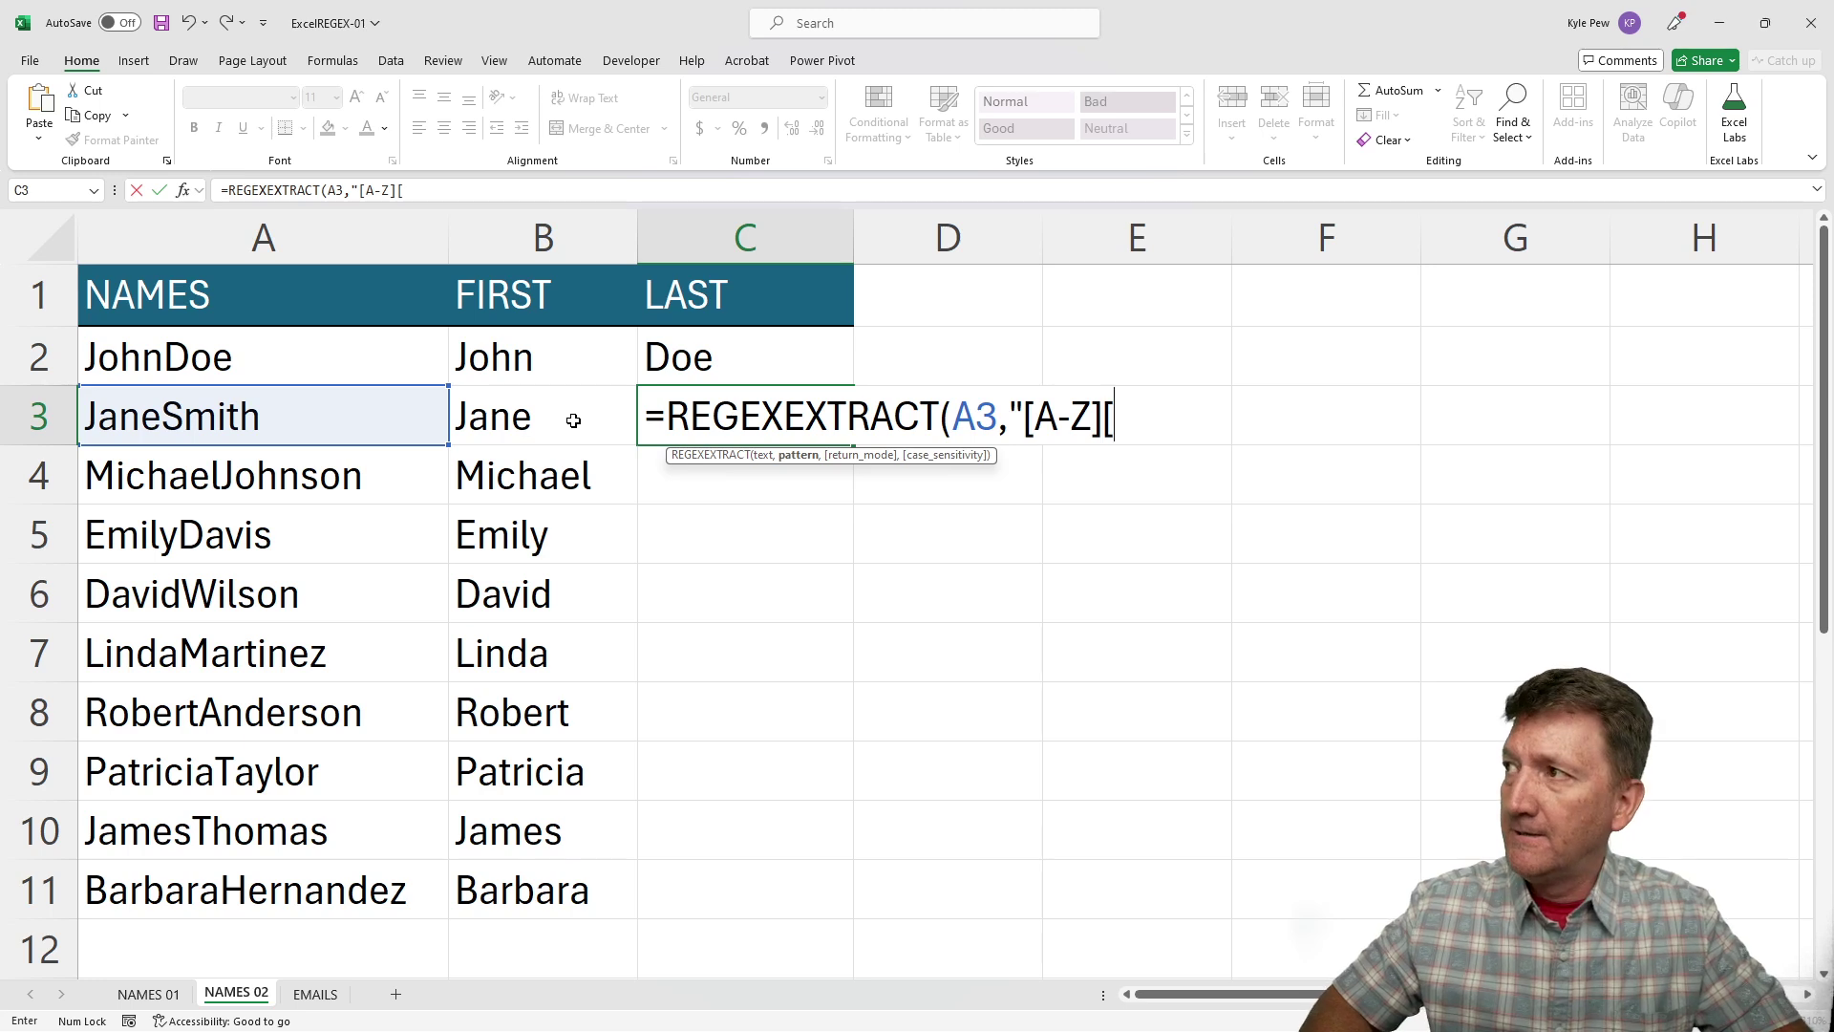
type("a-z")
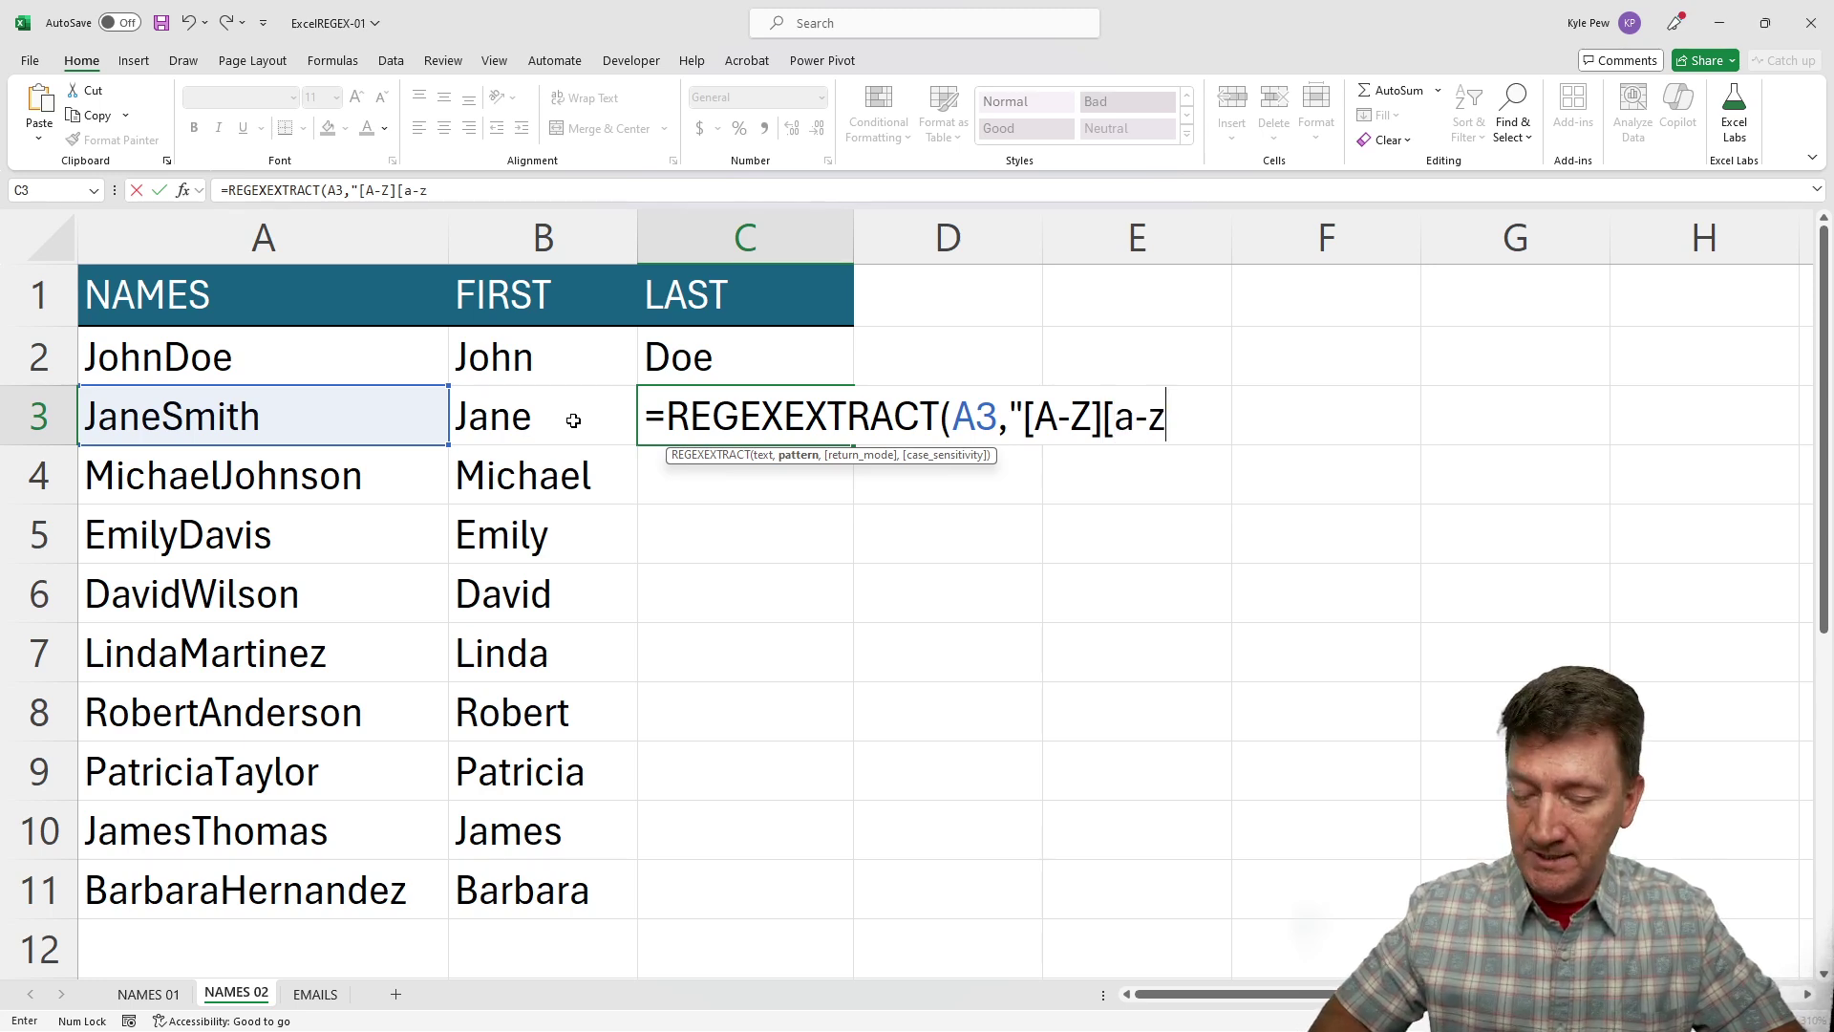
type("]+")
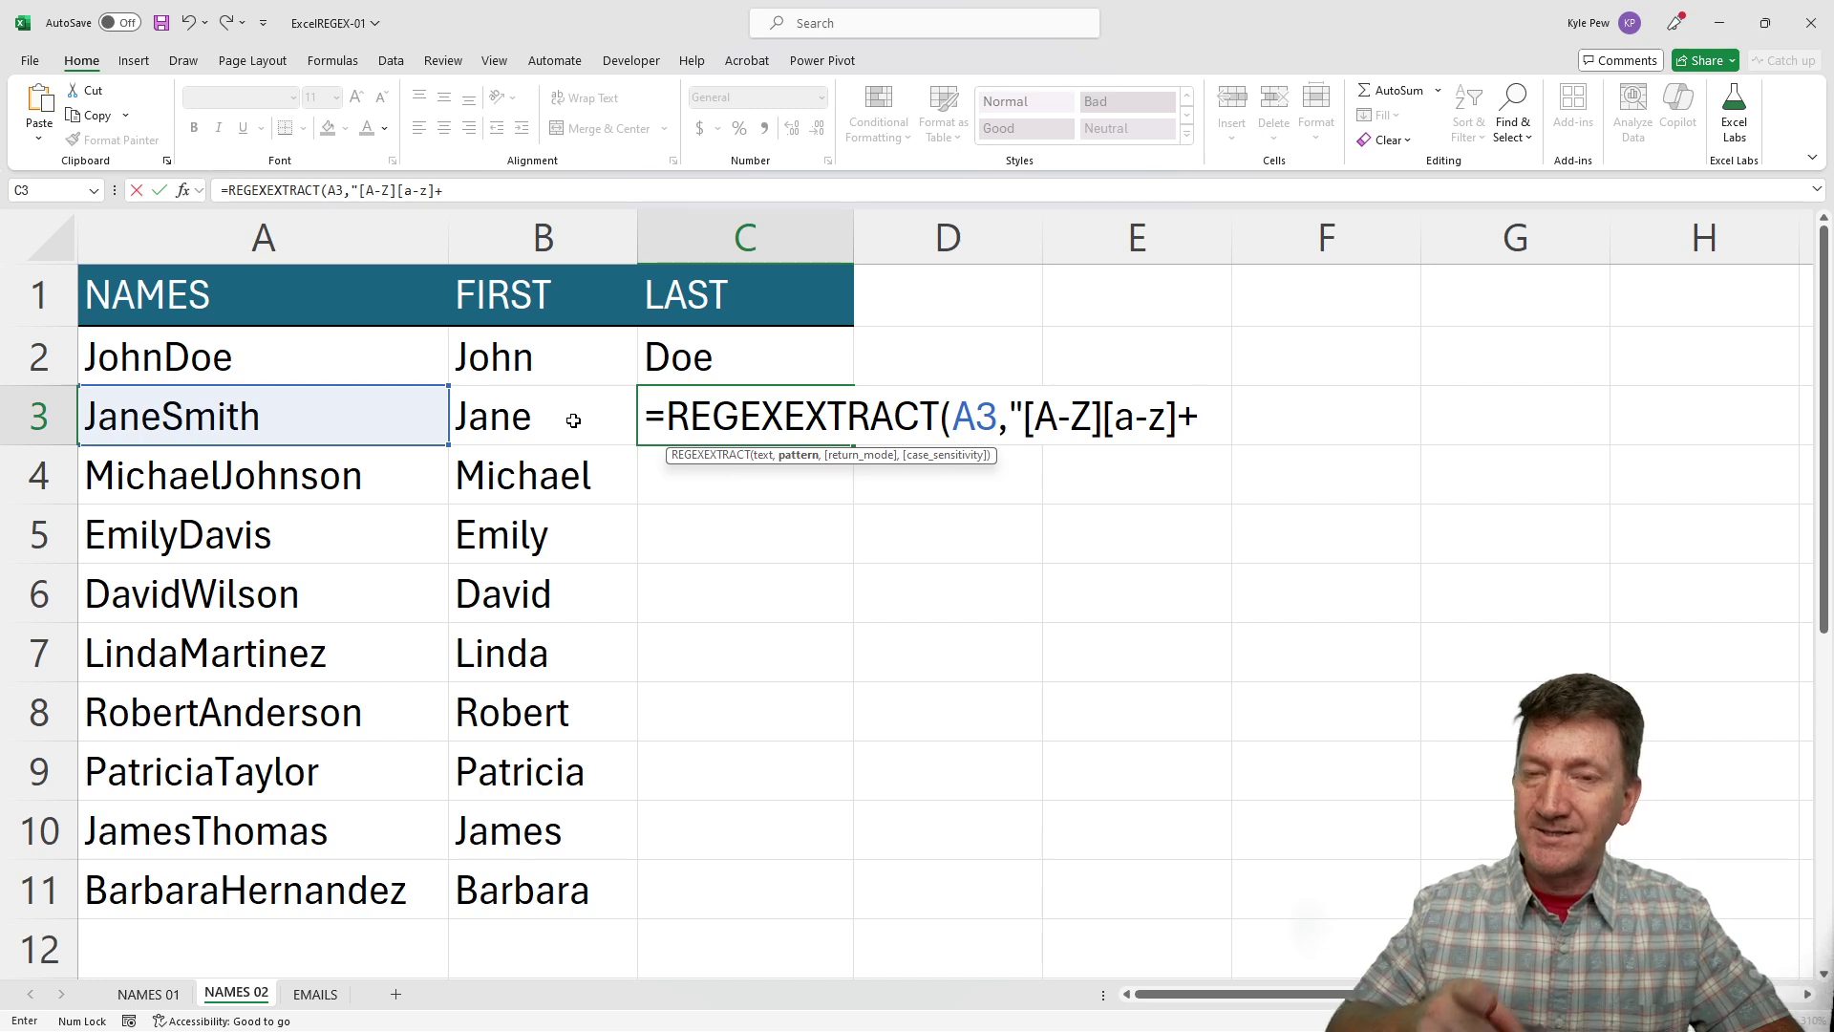
type("\")")
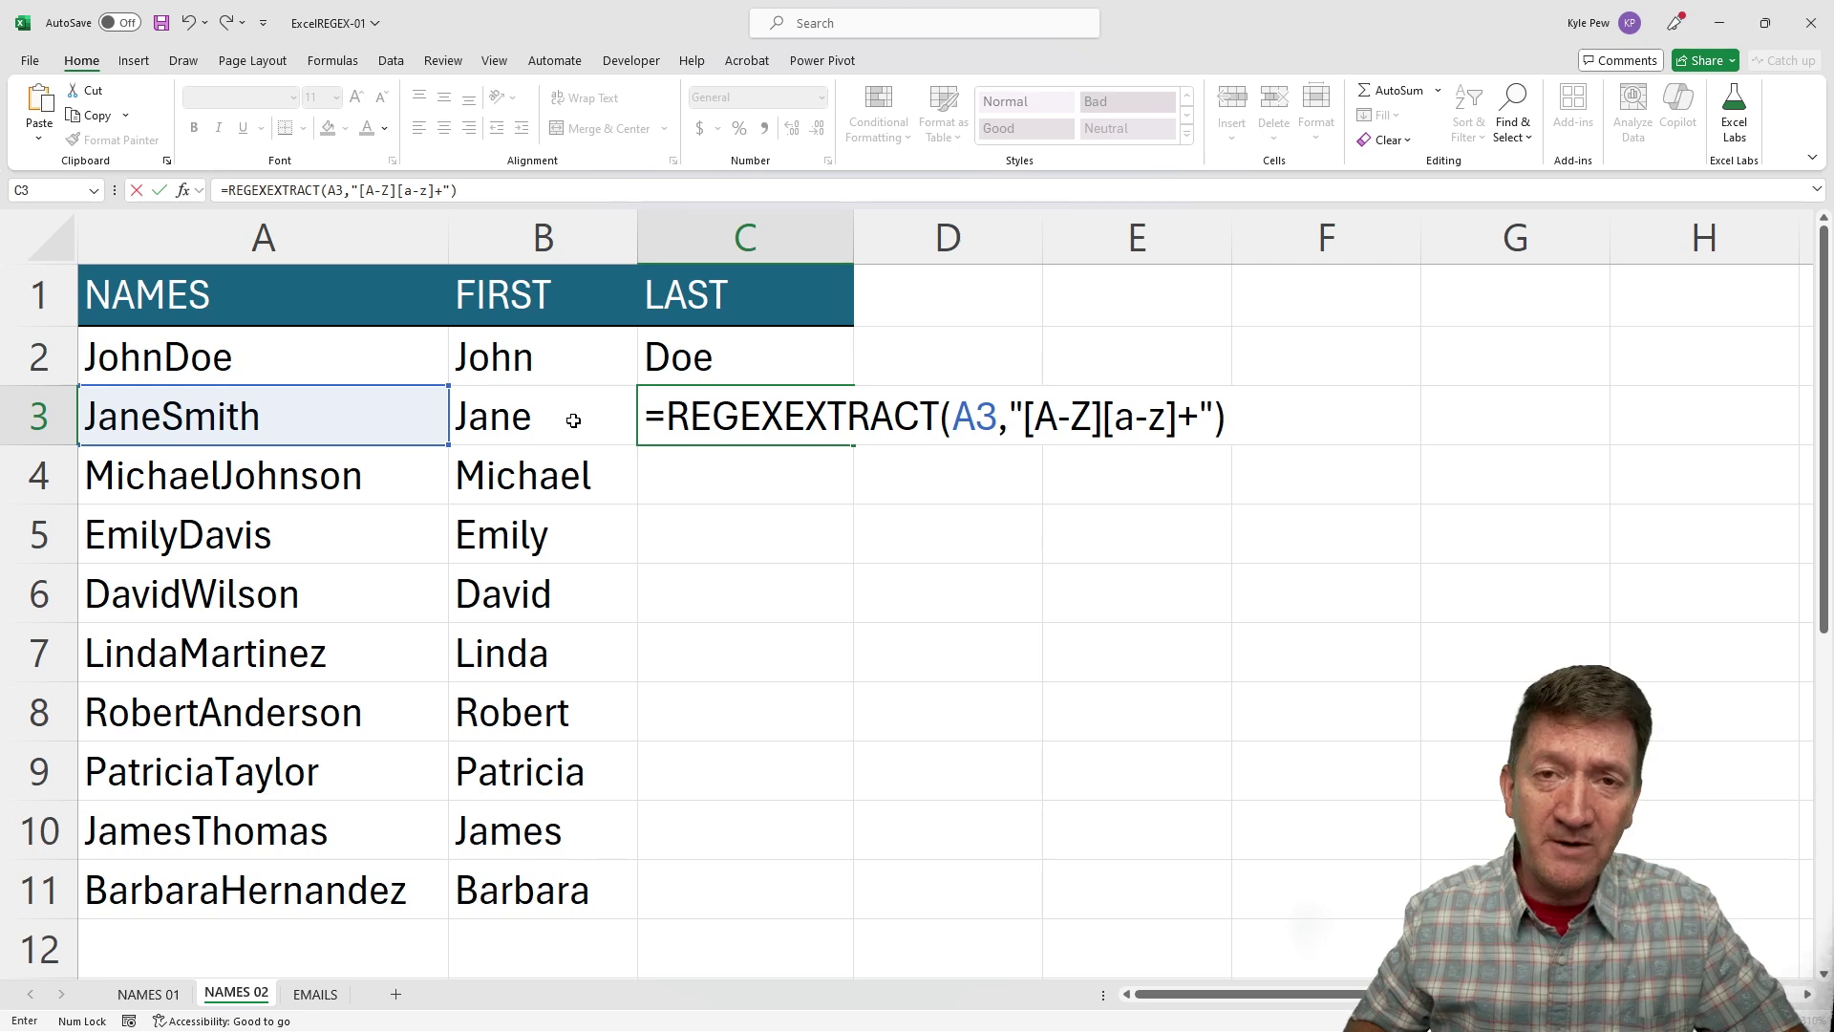
key("Return")
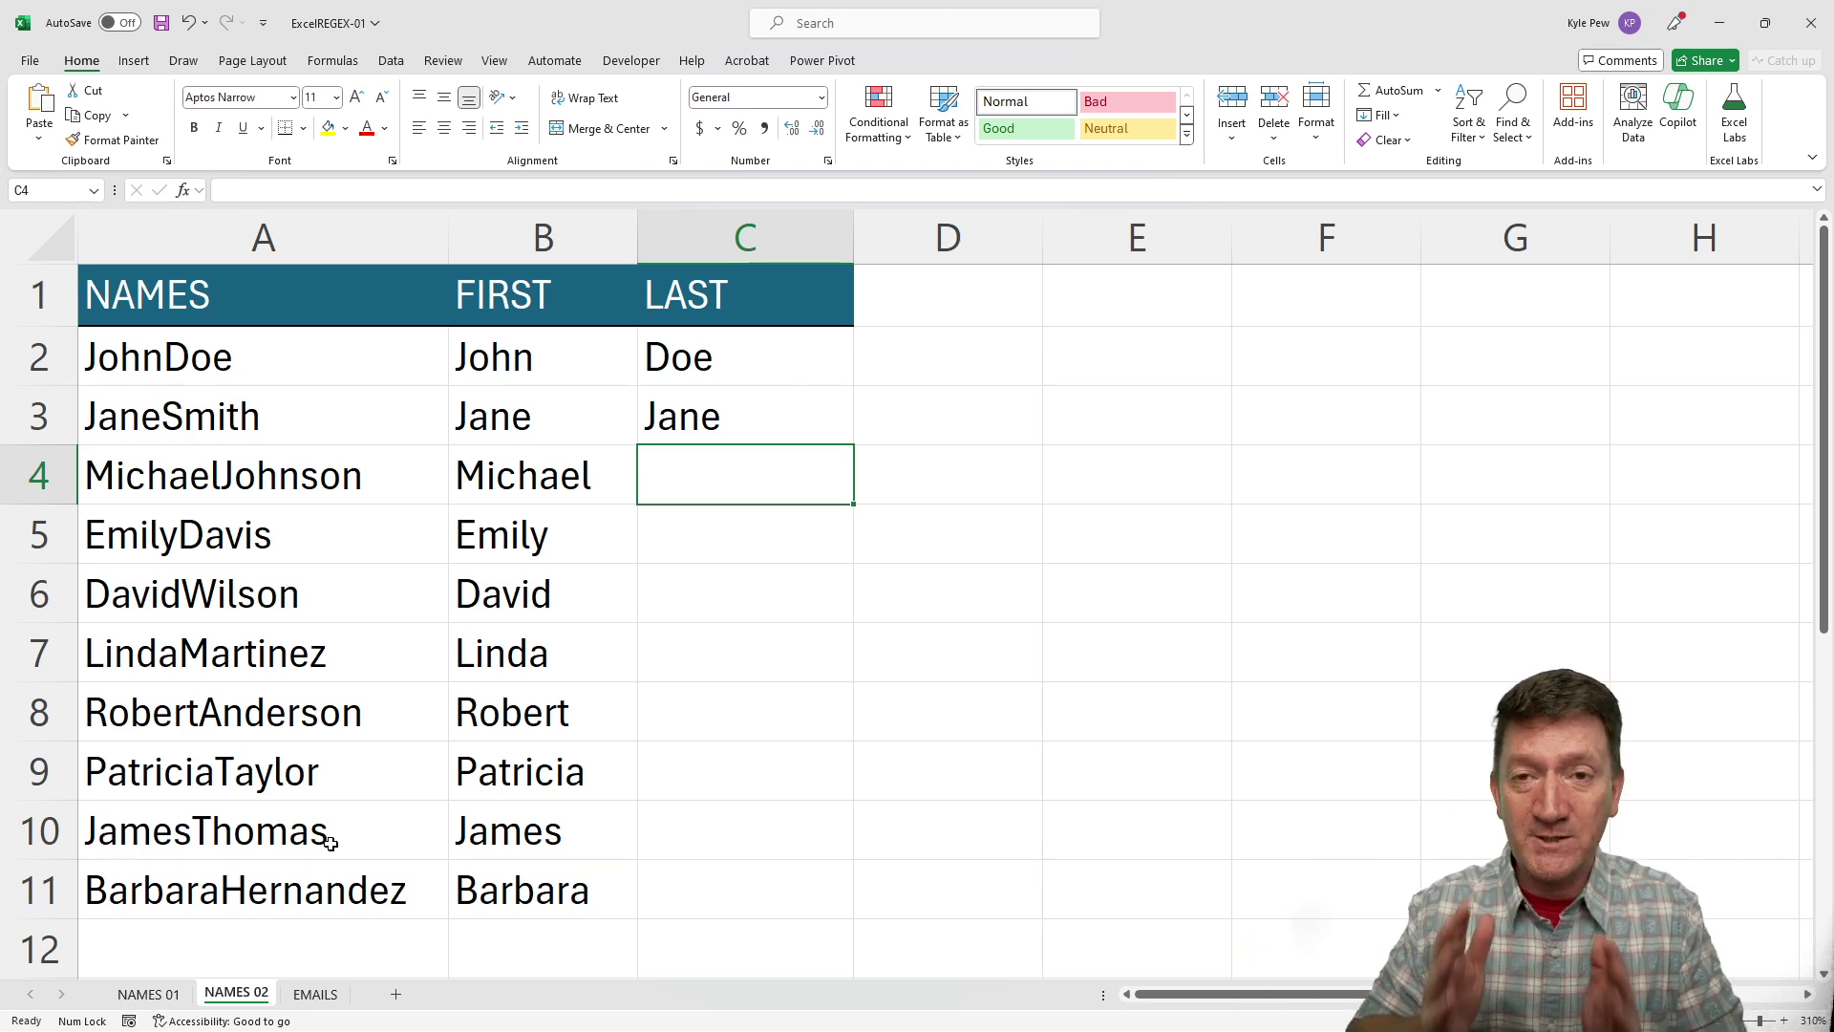
Add the end anchor $ to C3's pattern, making it "[A-Z][a-z]+$", and fill the formula down the LAST column through C11.
double_click(718, 438)
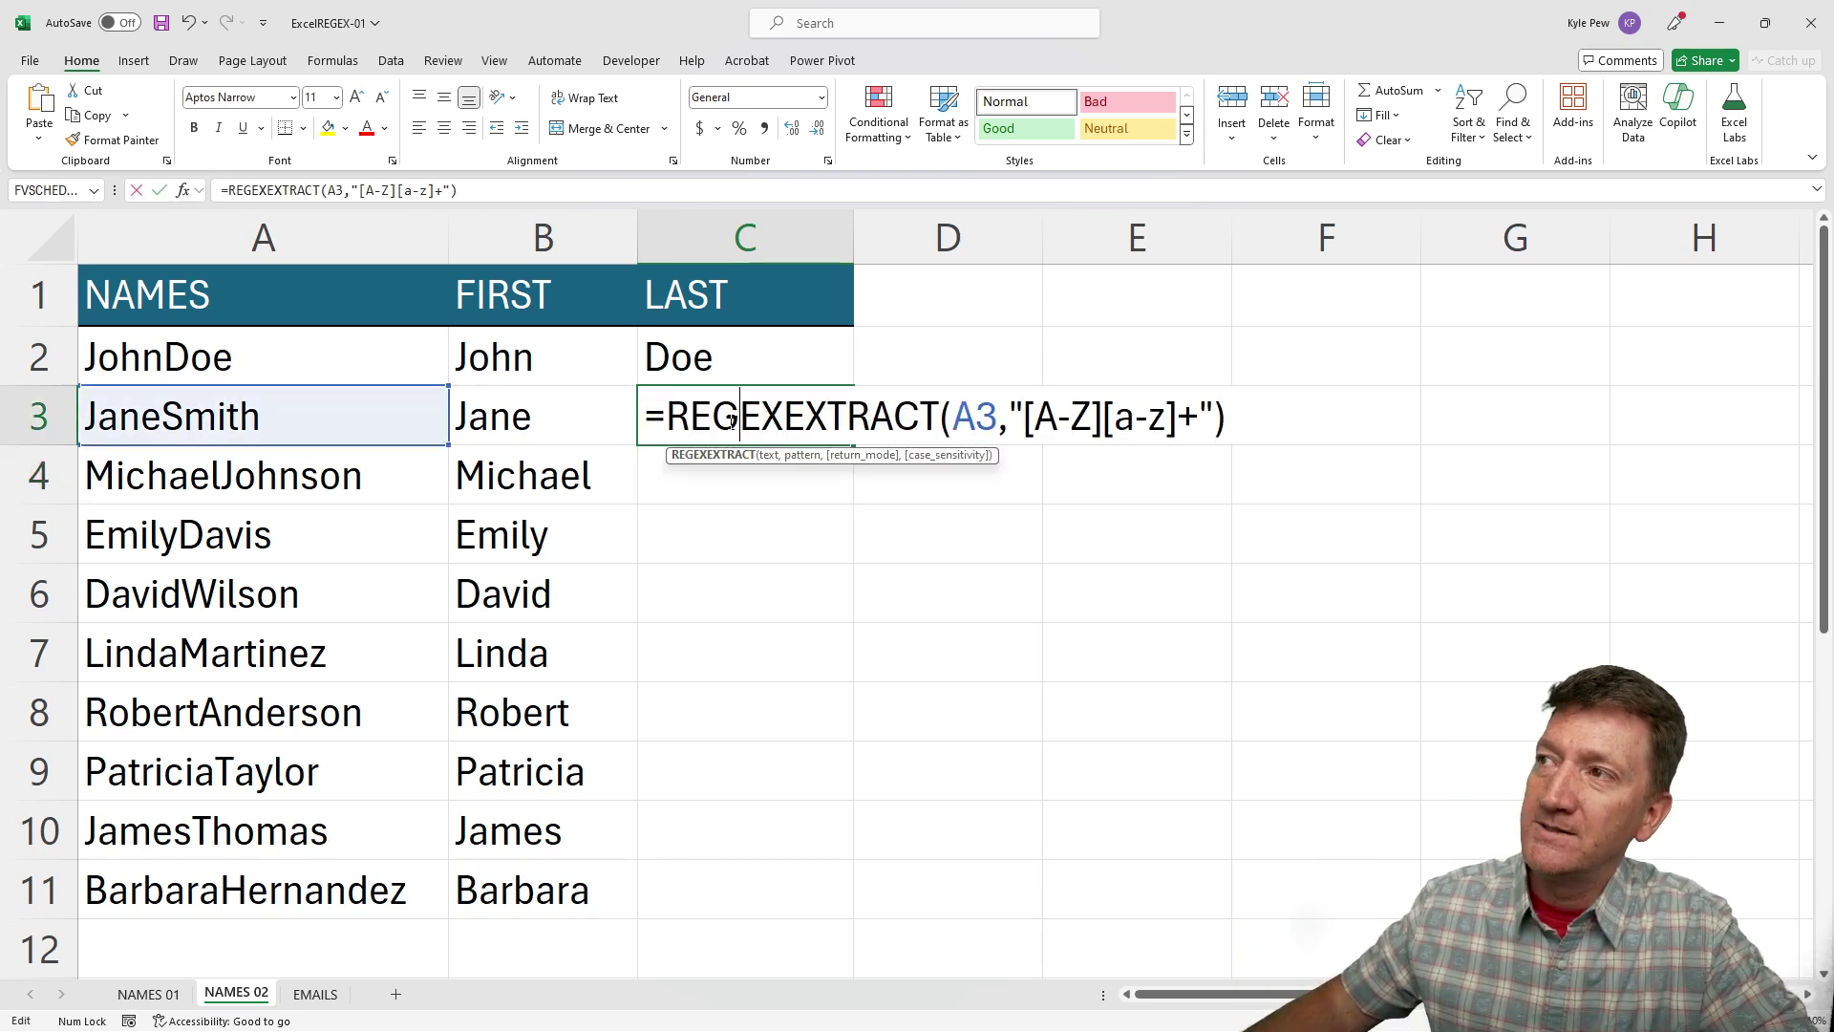
left_click(1206, 410)
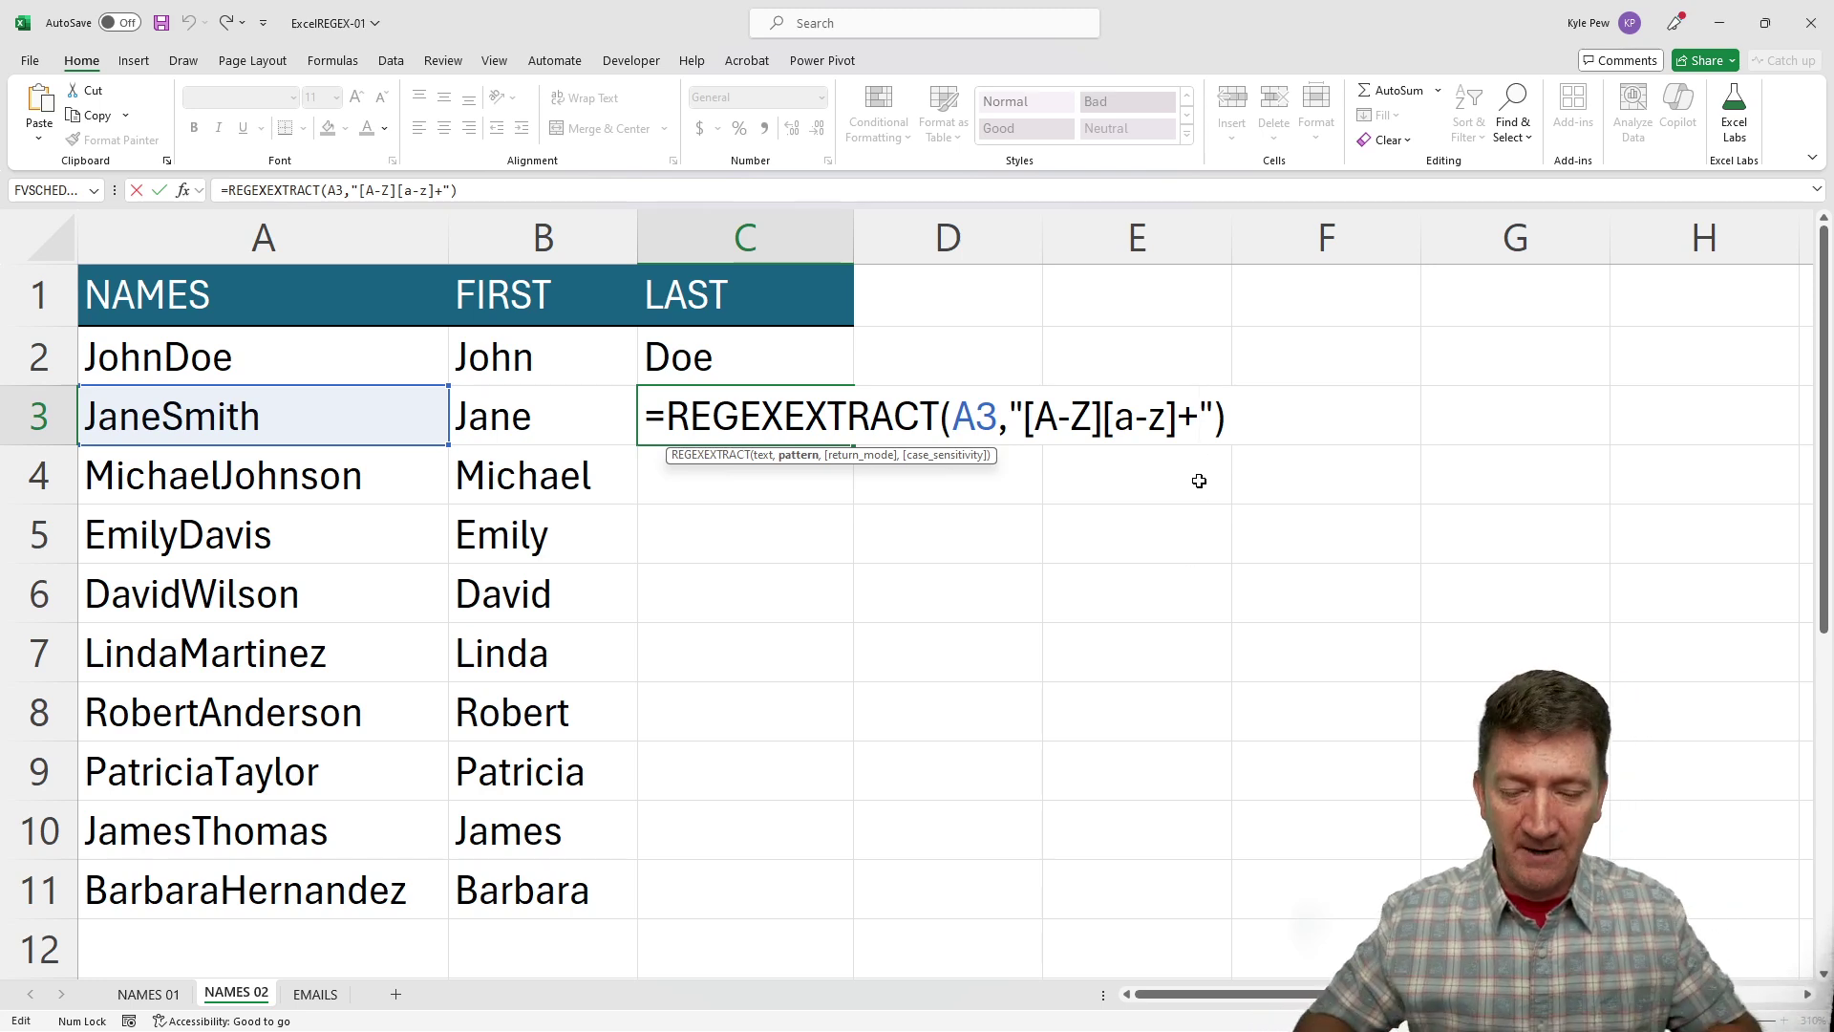
type("$")
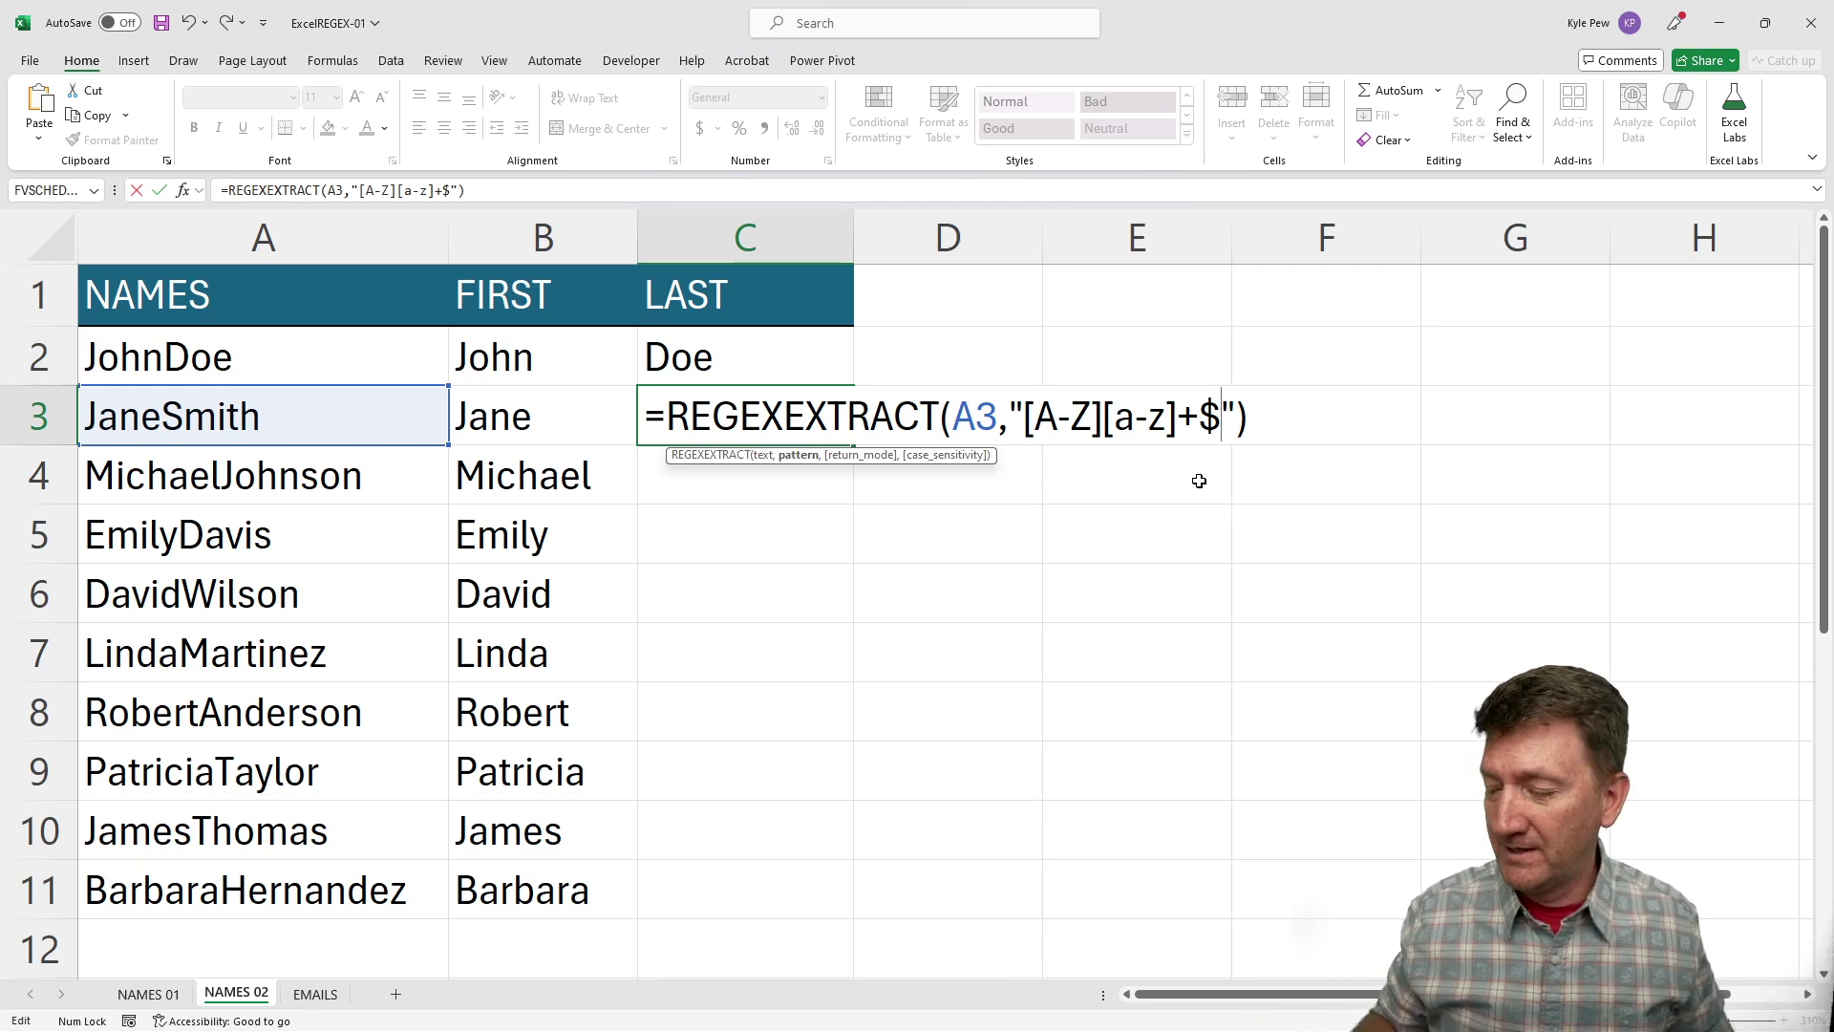
key("Return")
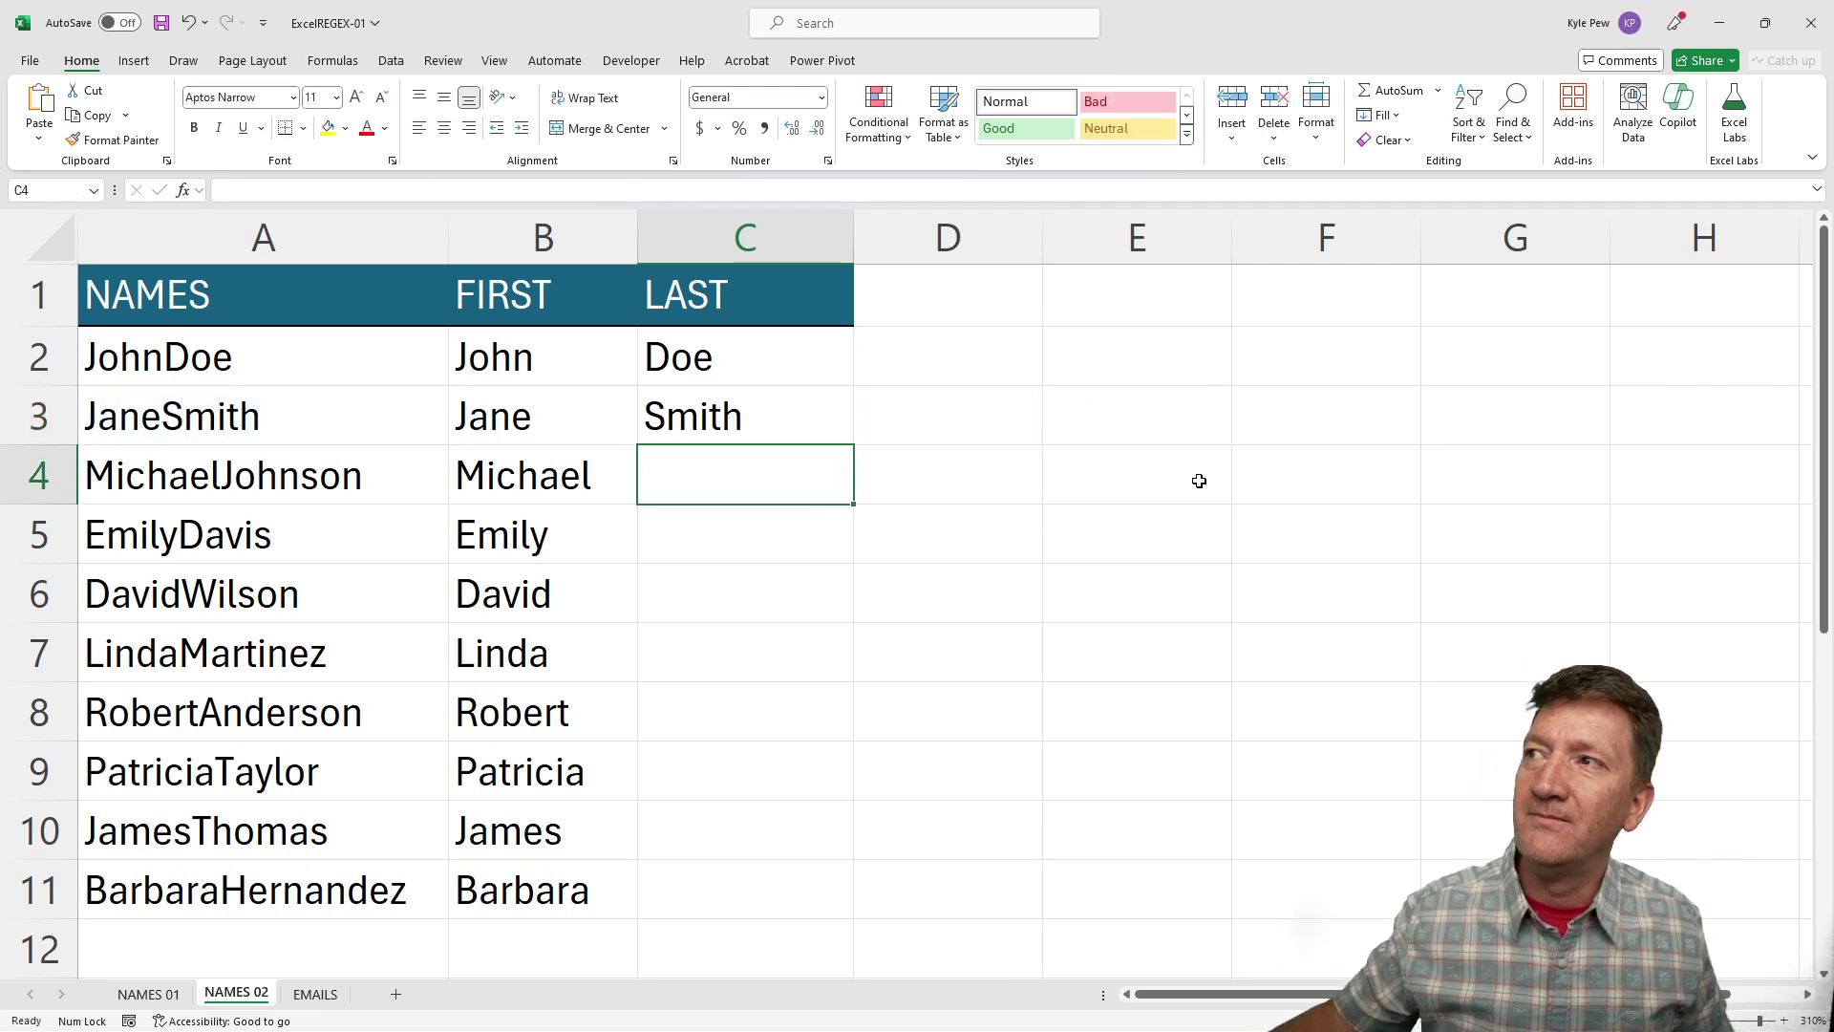
left_click(802, 420)
left_click(856, 447)
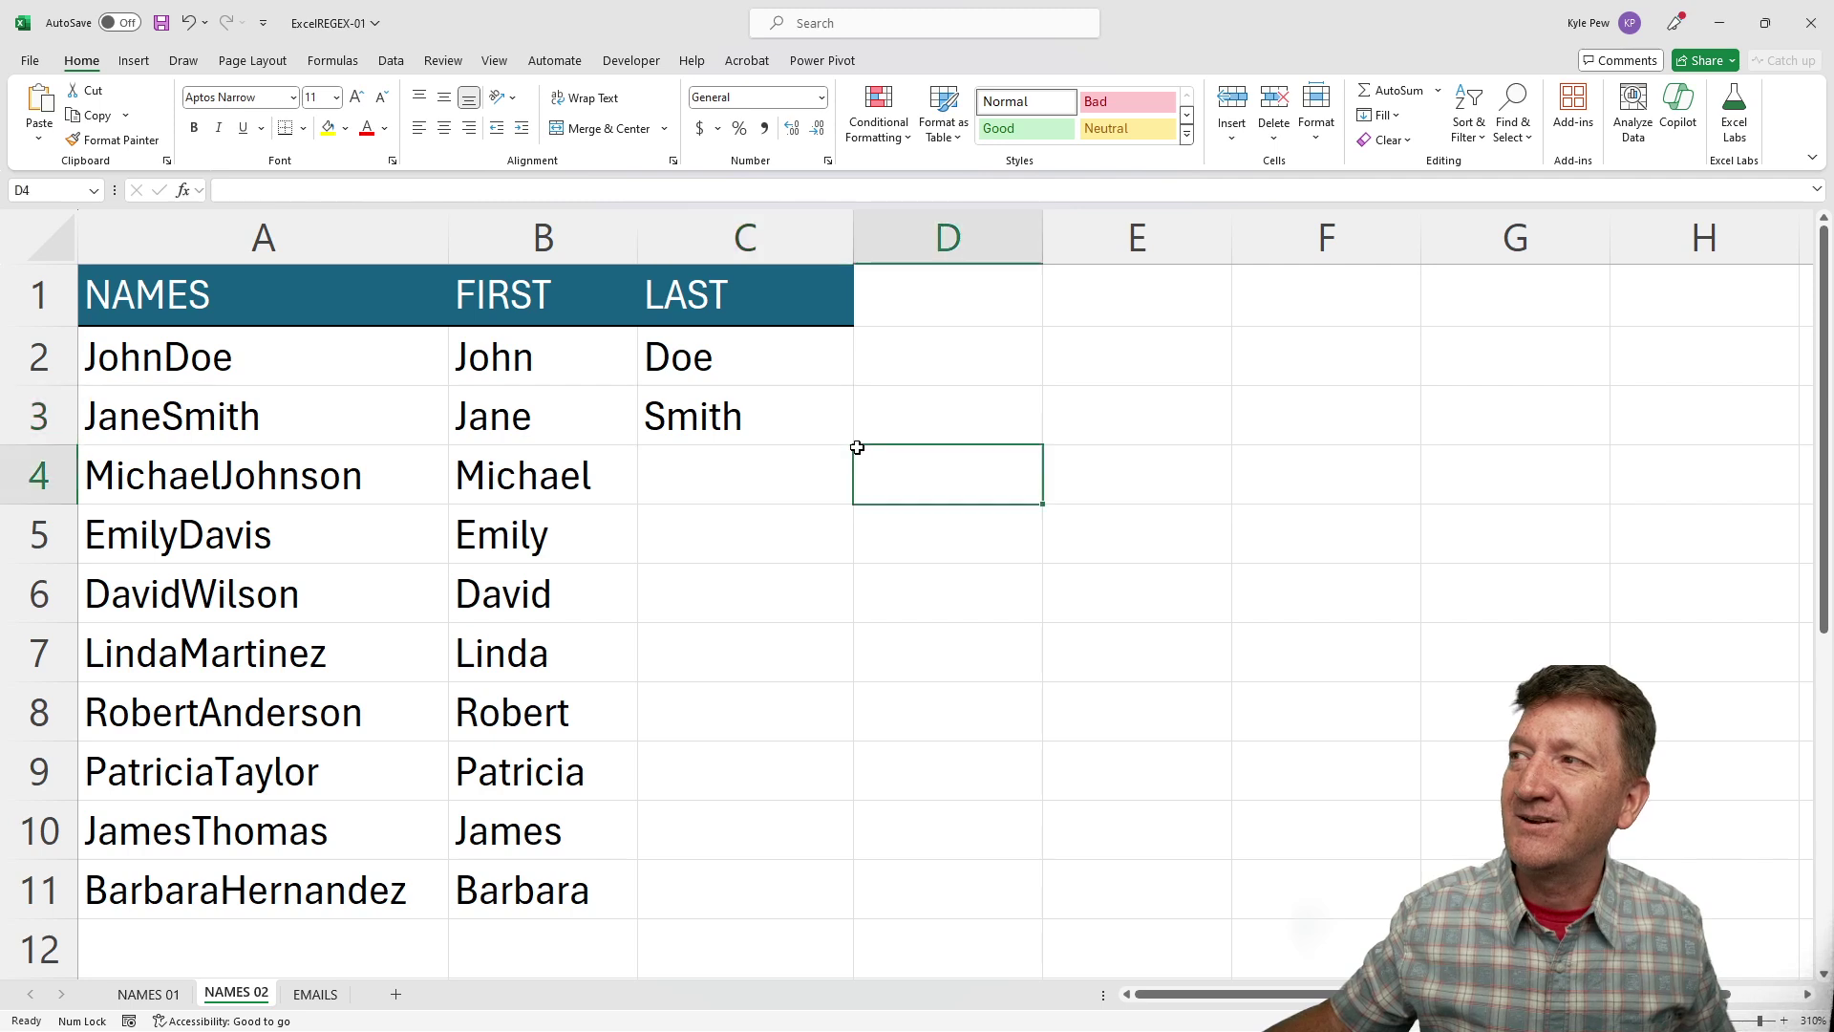
left_click(835, 426)
double_click(853, 444)
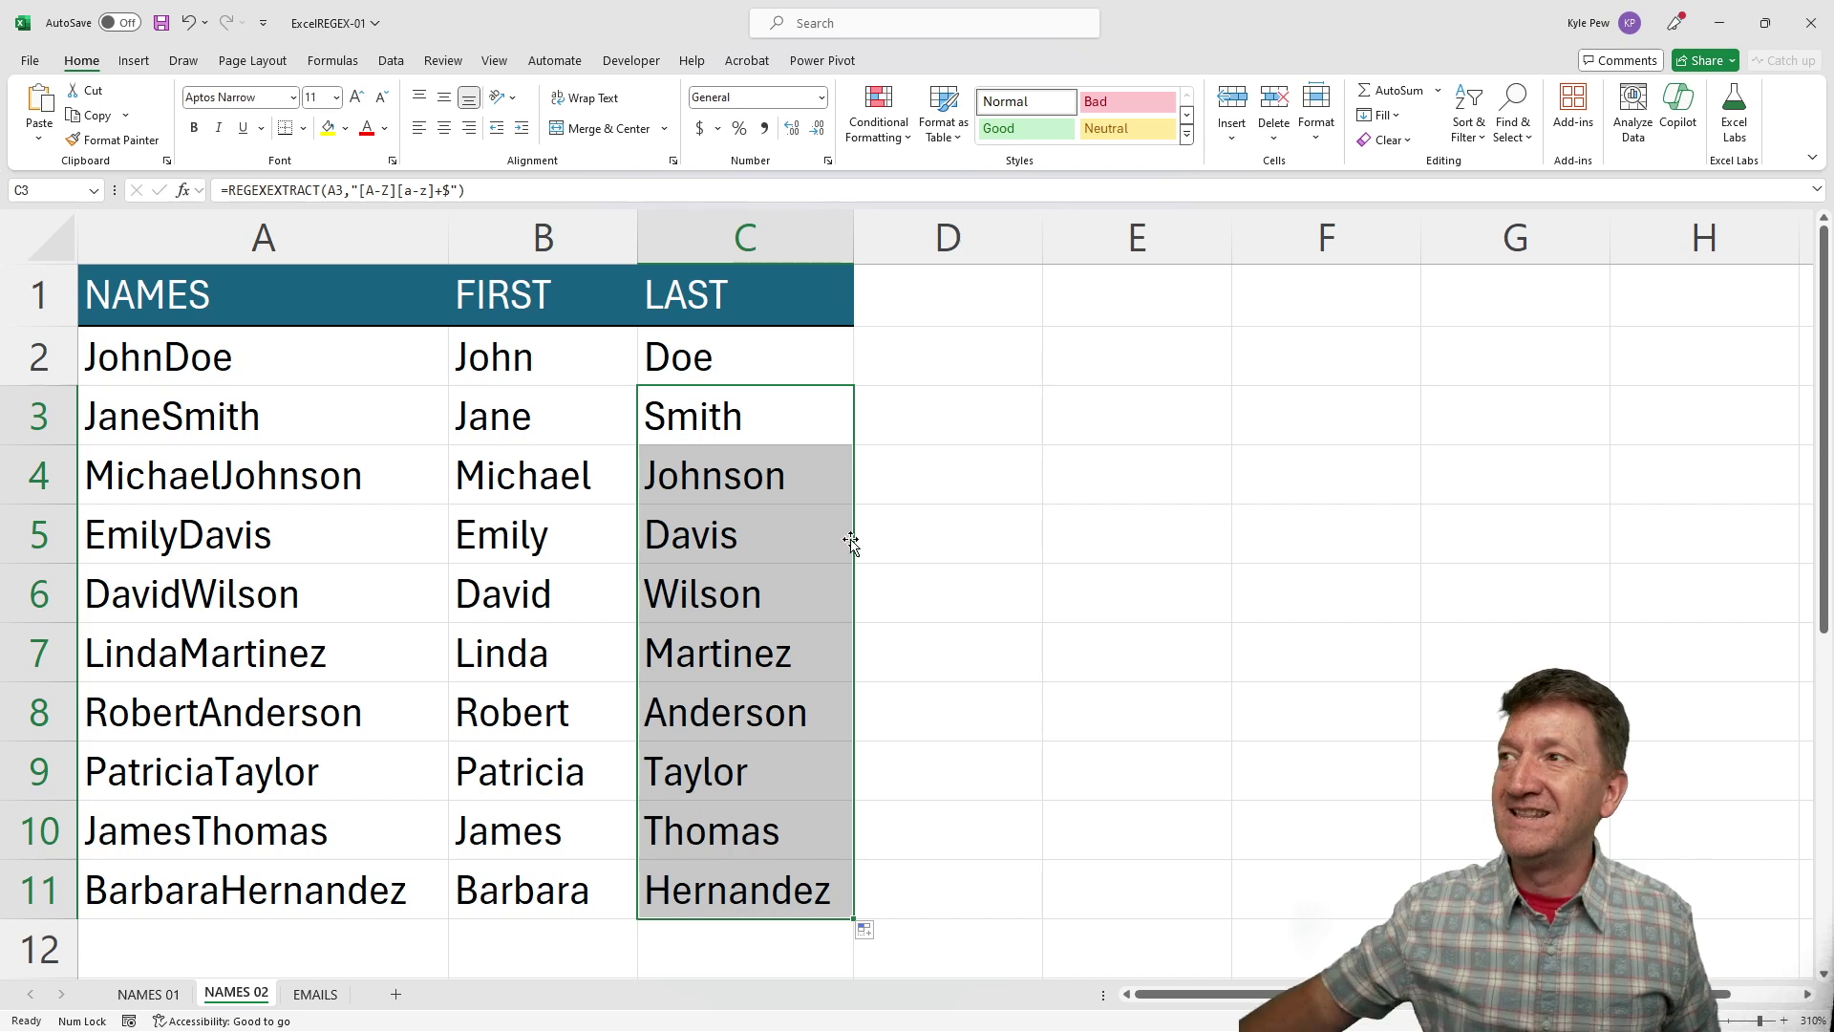
Examine the regex pattern inside C3's formula by highlighting it, leaving the formula as it is.
double_click(803, 415)
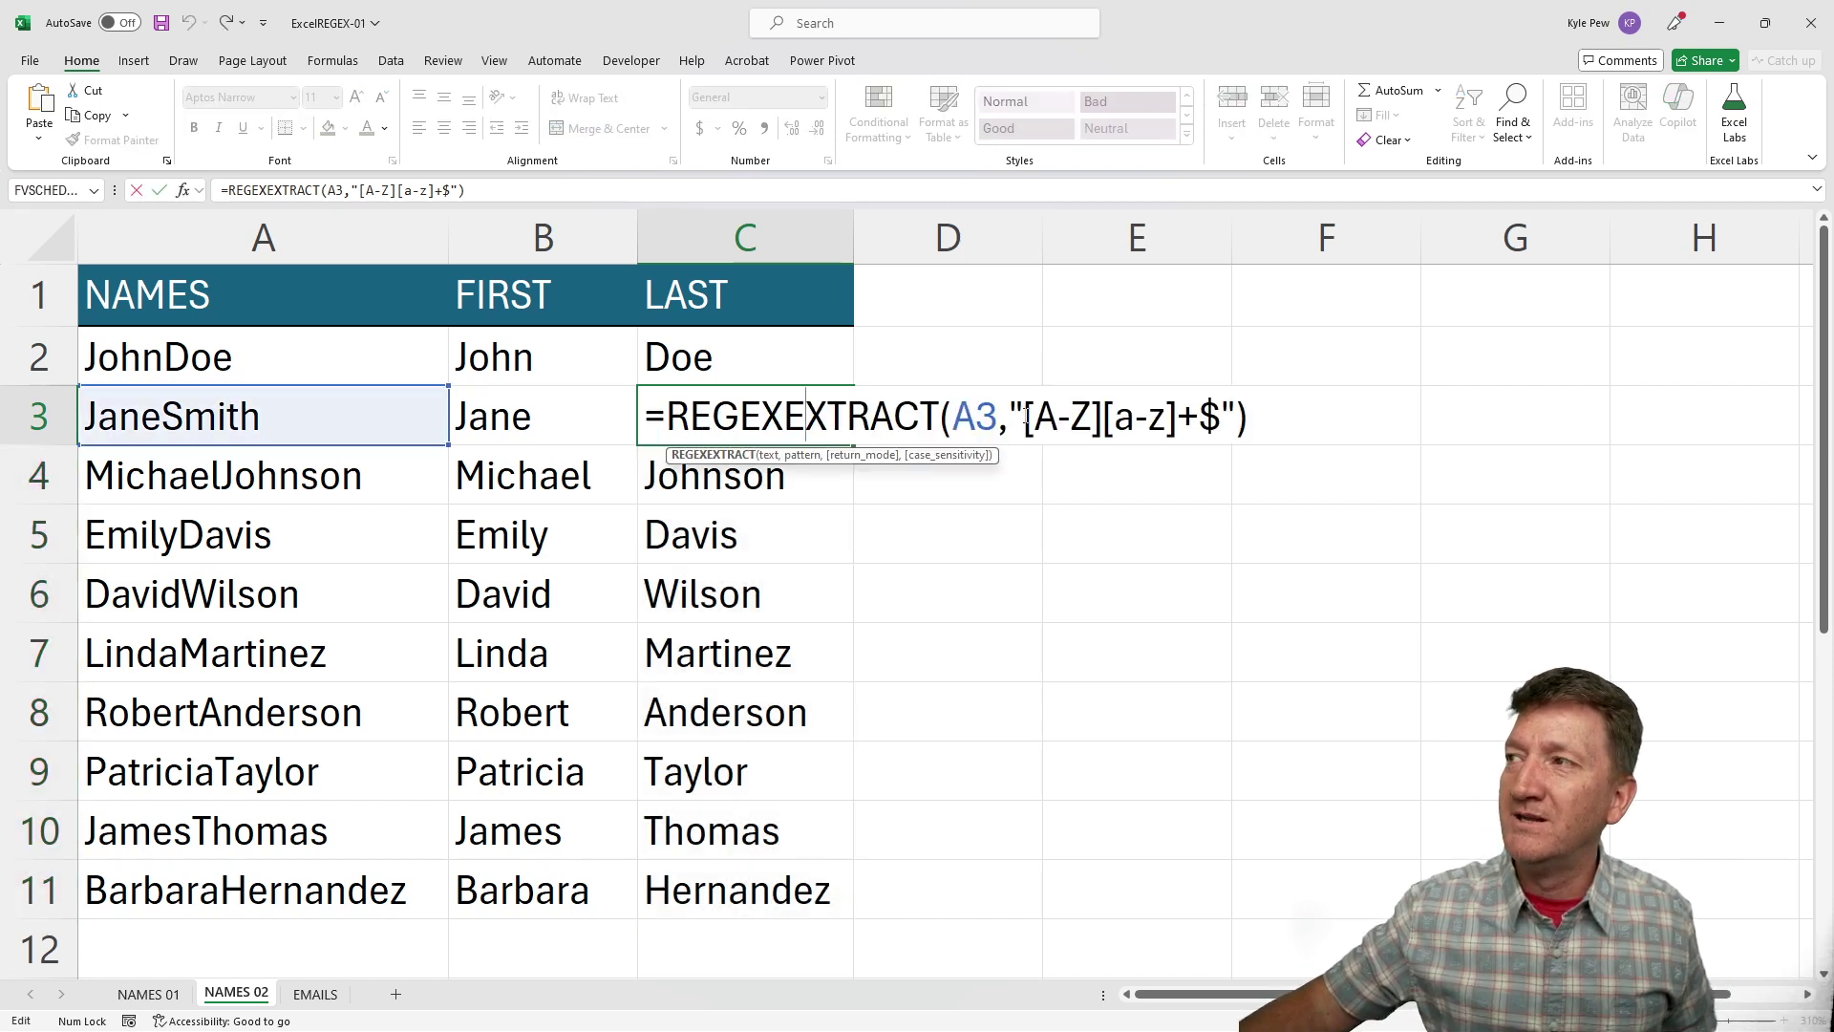
left_click_drag(1023, 417, 1222, 418)
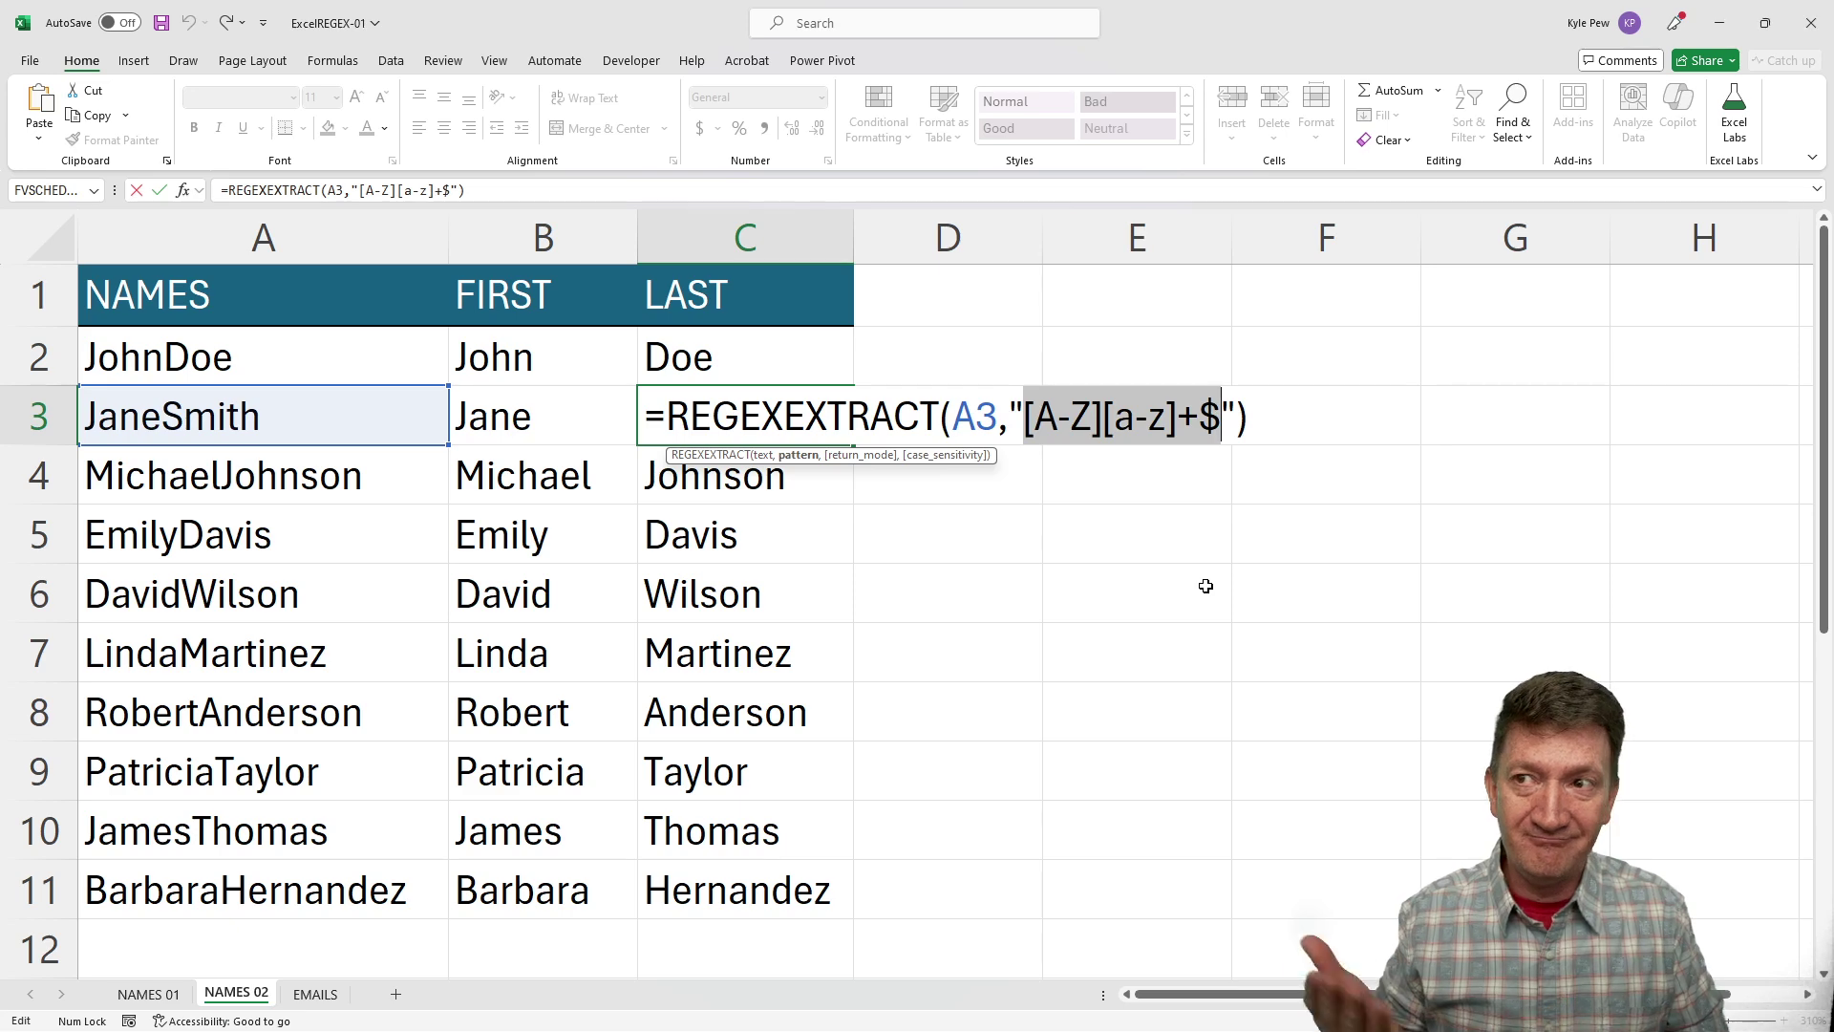
key("Return")
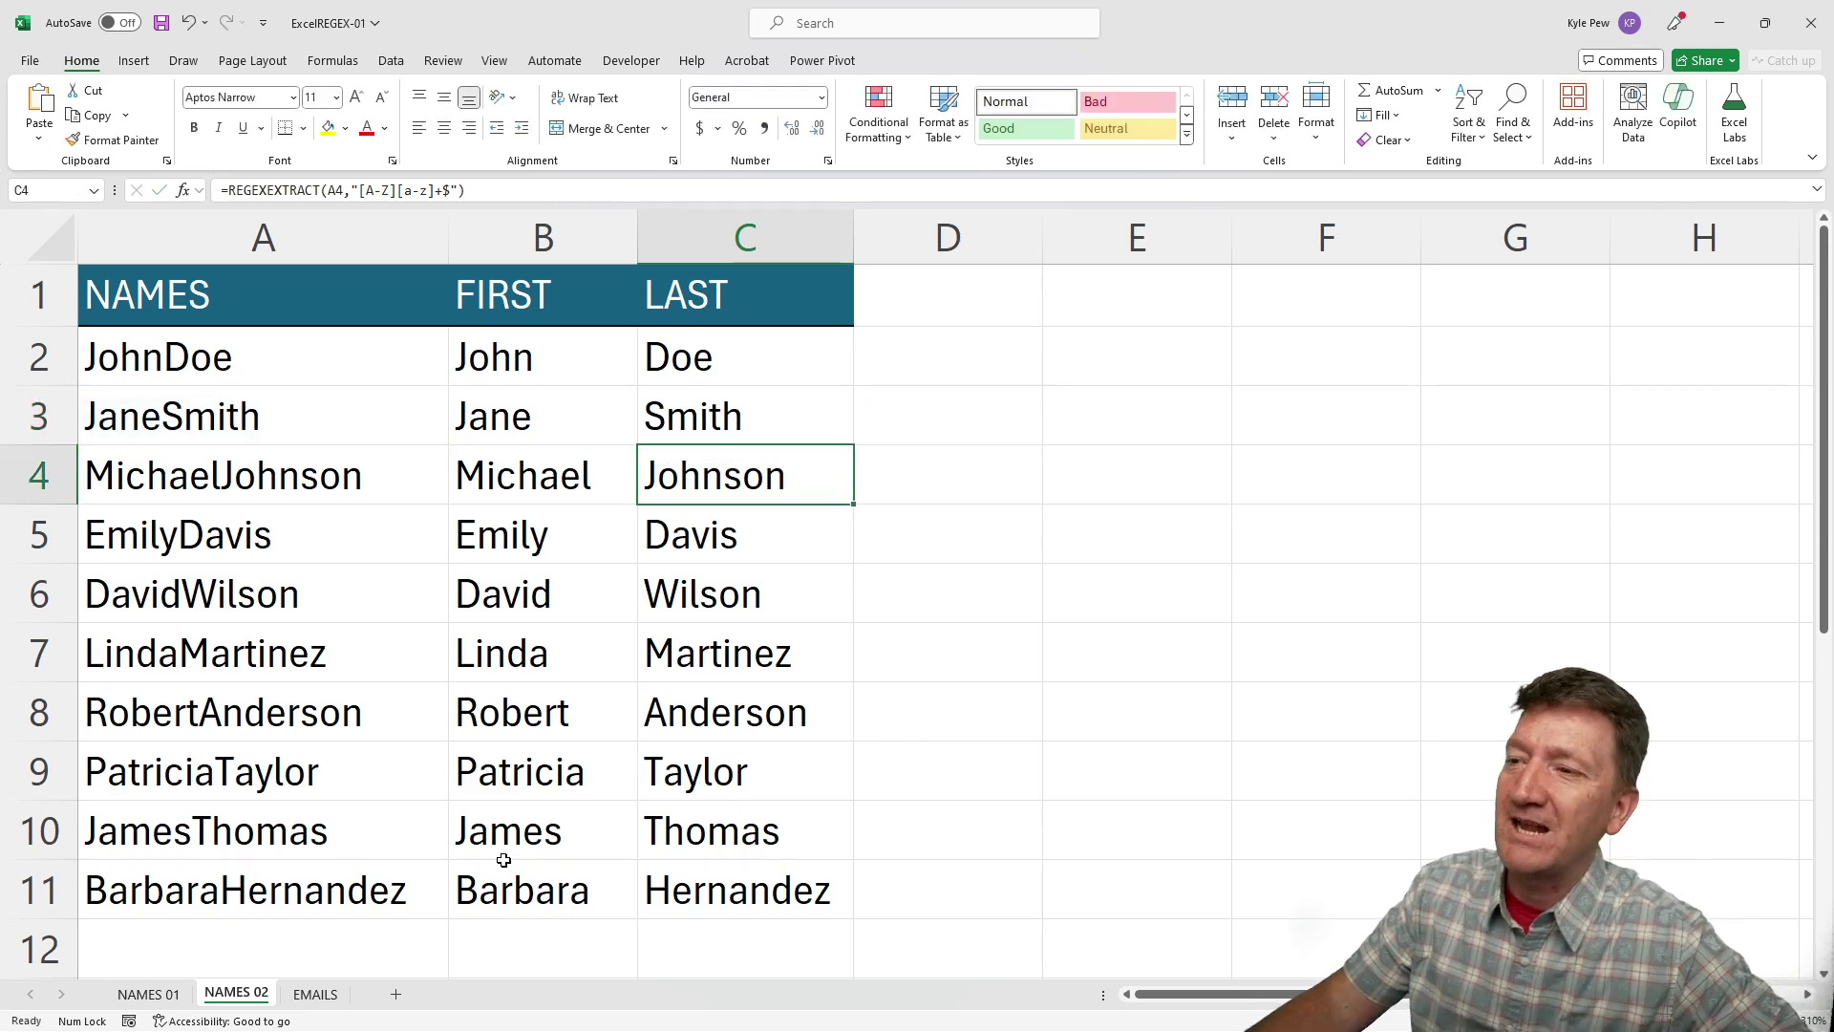
Switch to the EMAILS sheet and look over the text strings in A2:A11, starting with the sentence in A2.
left_click(315, 995)
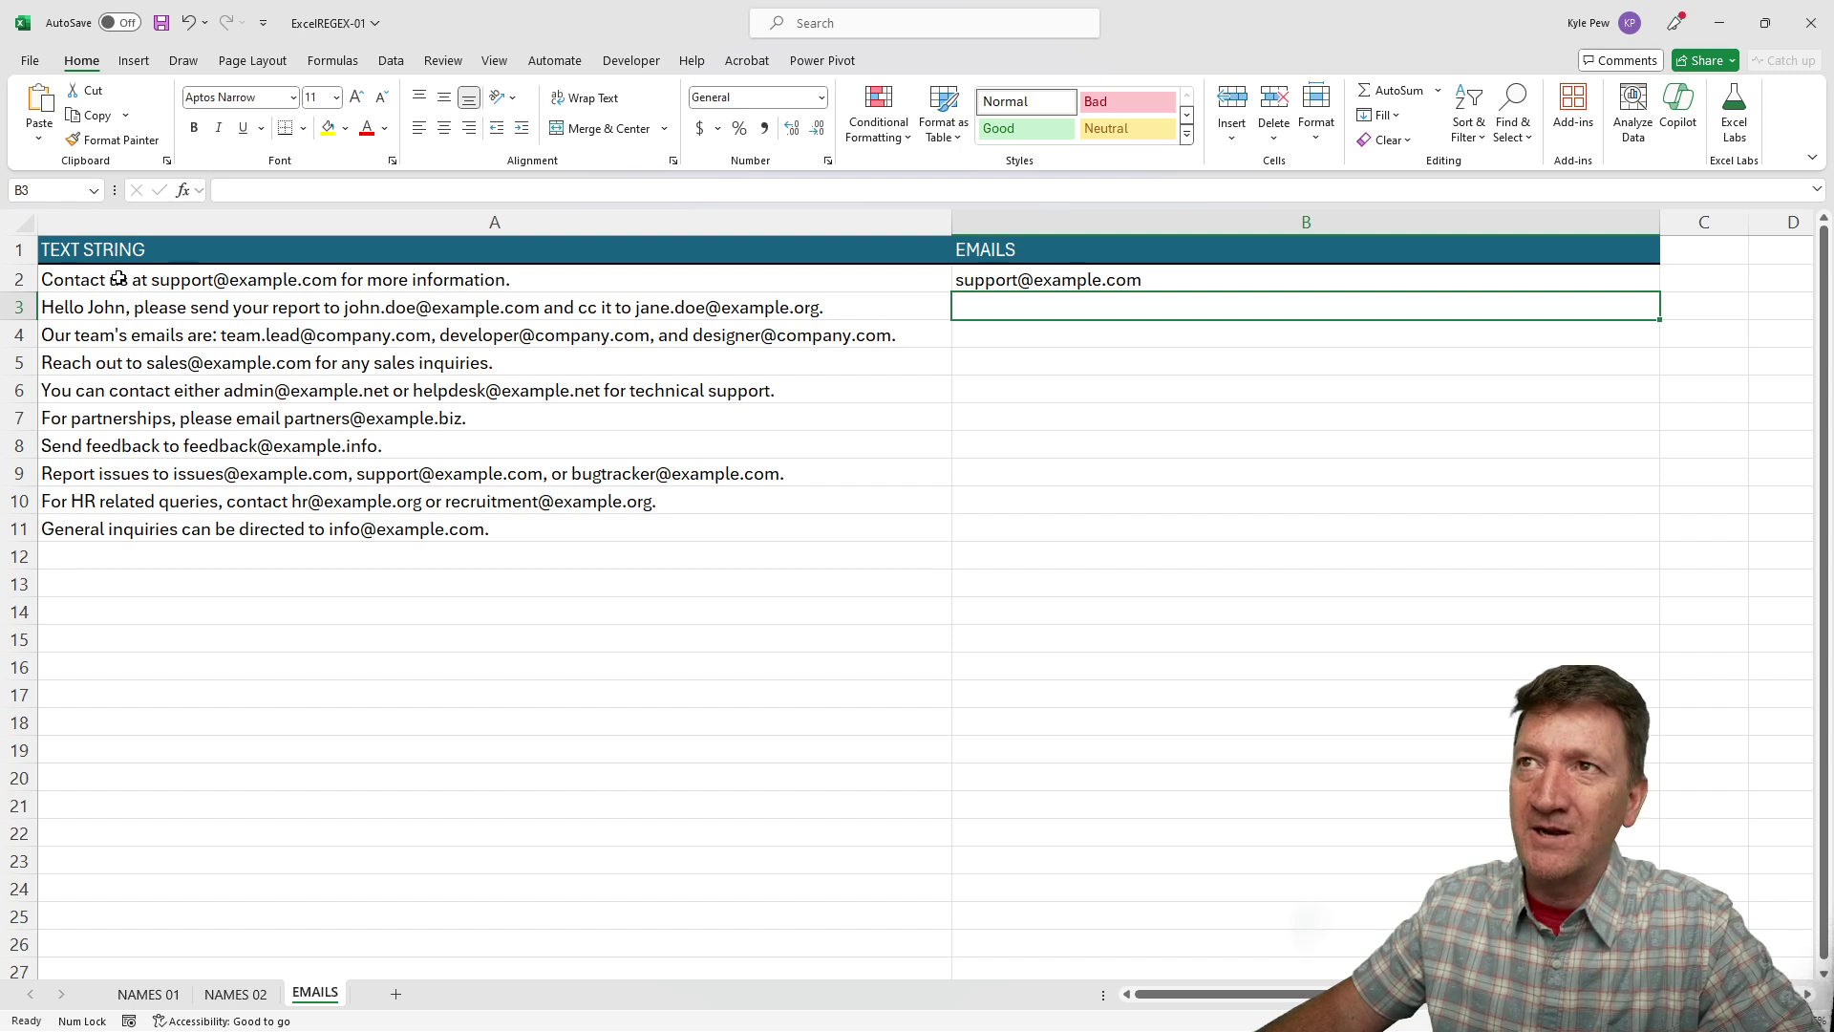
left_click_drag(118, 278, 118, 516)
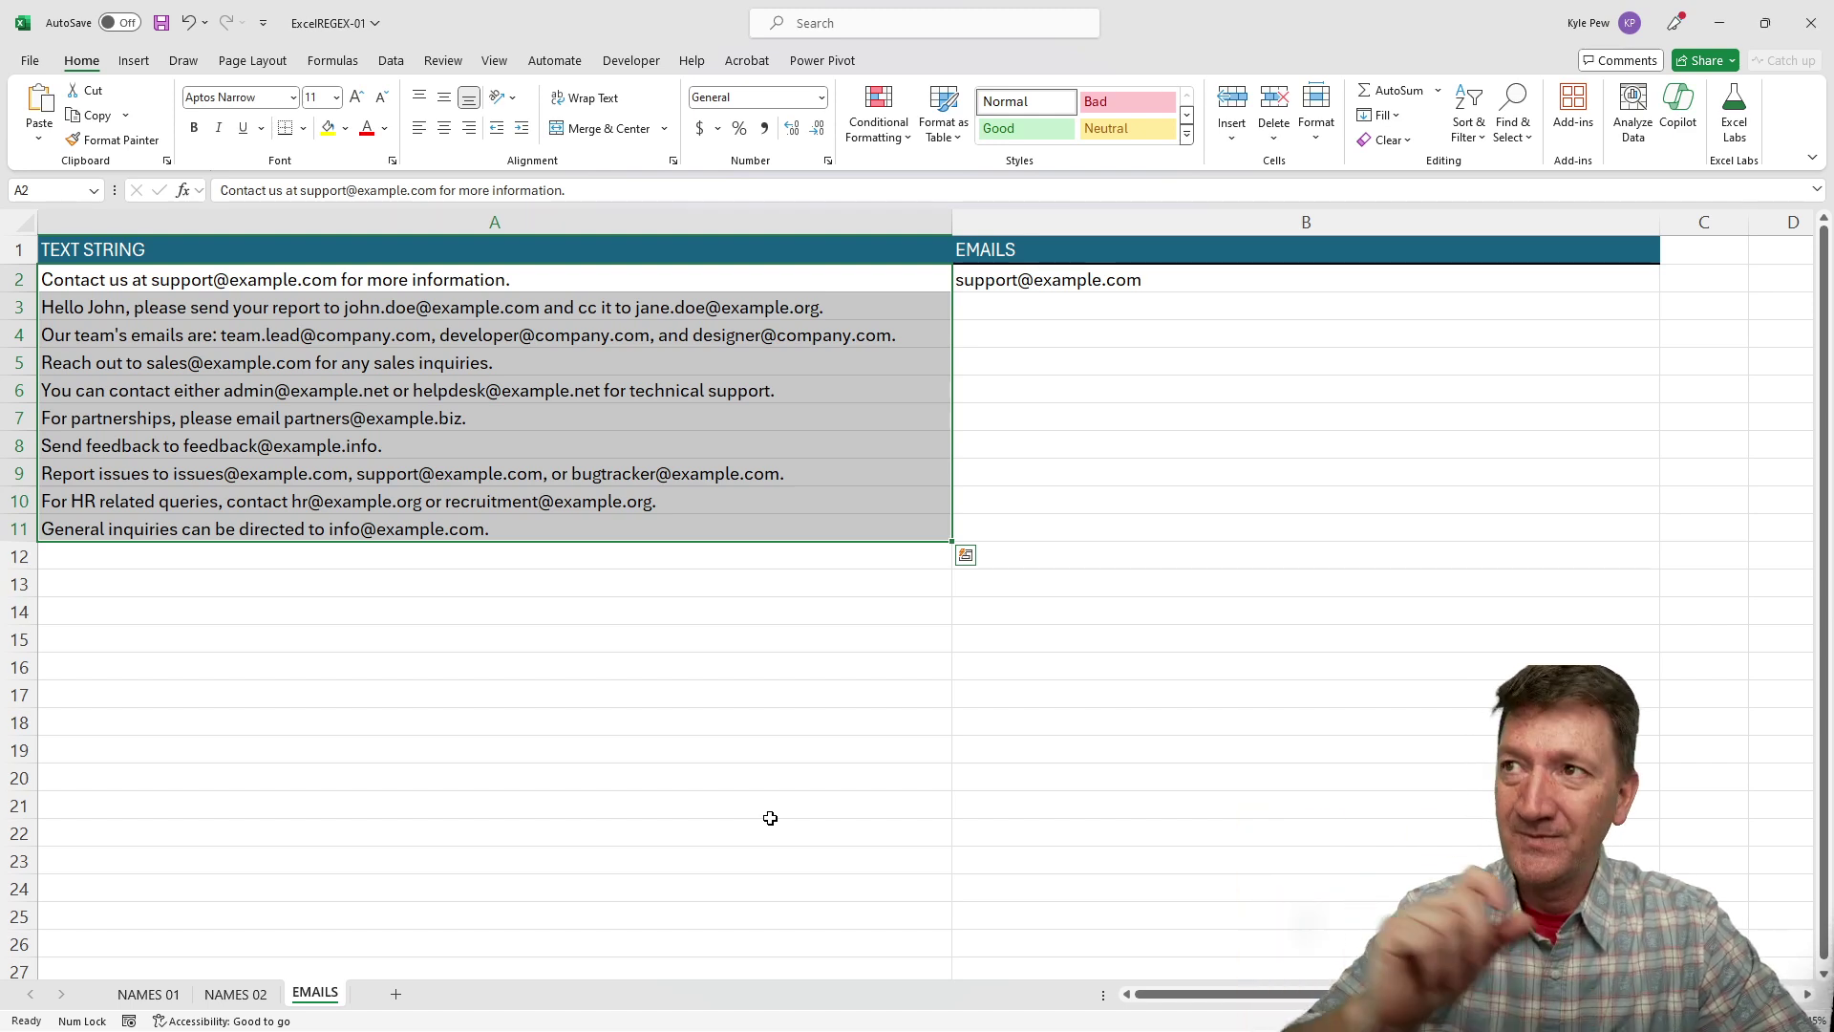
left_click(160, 276)
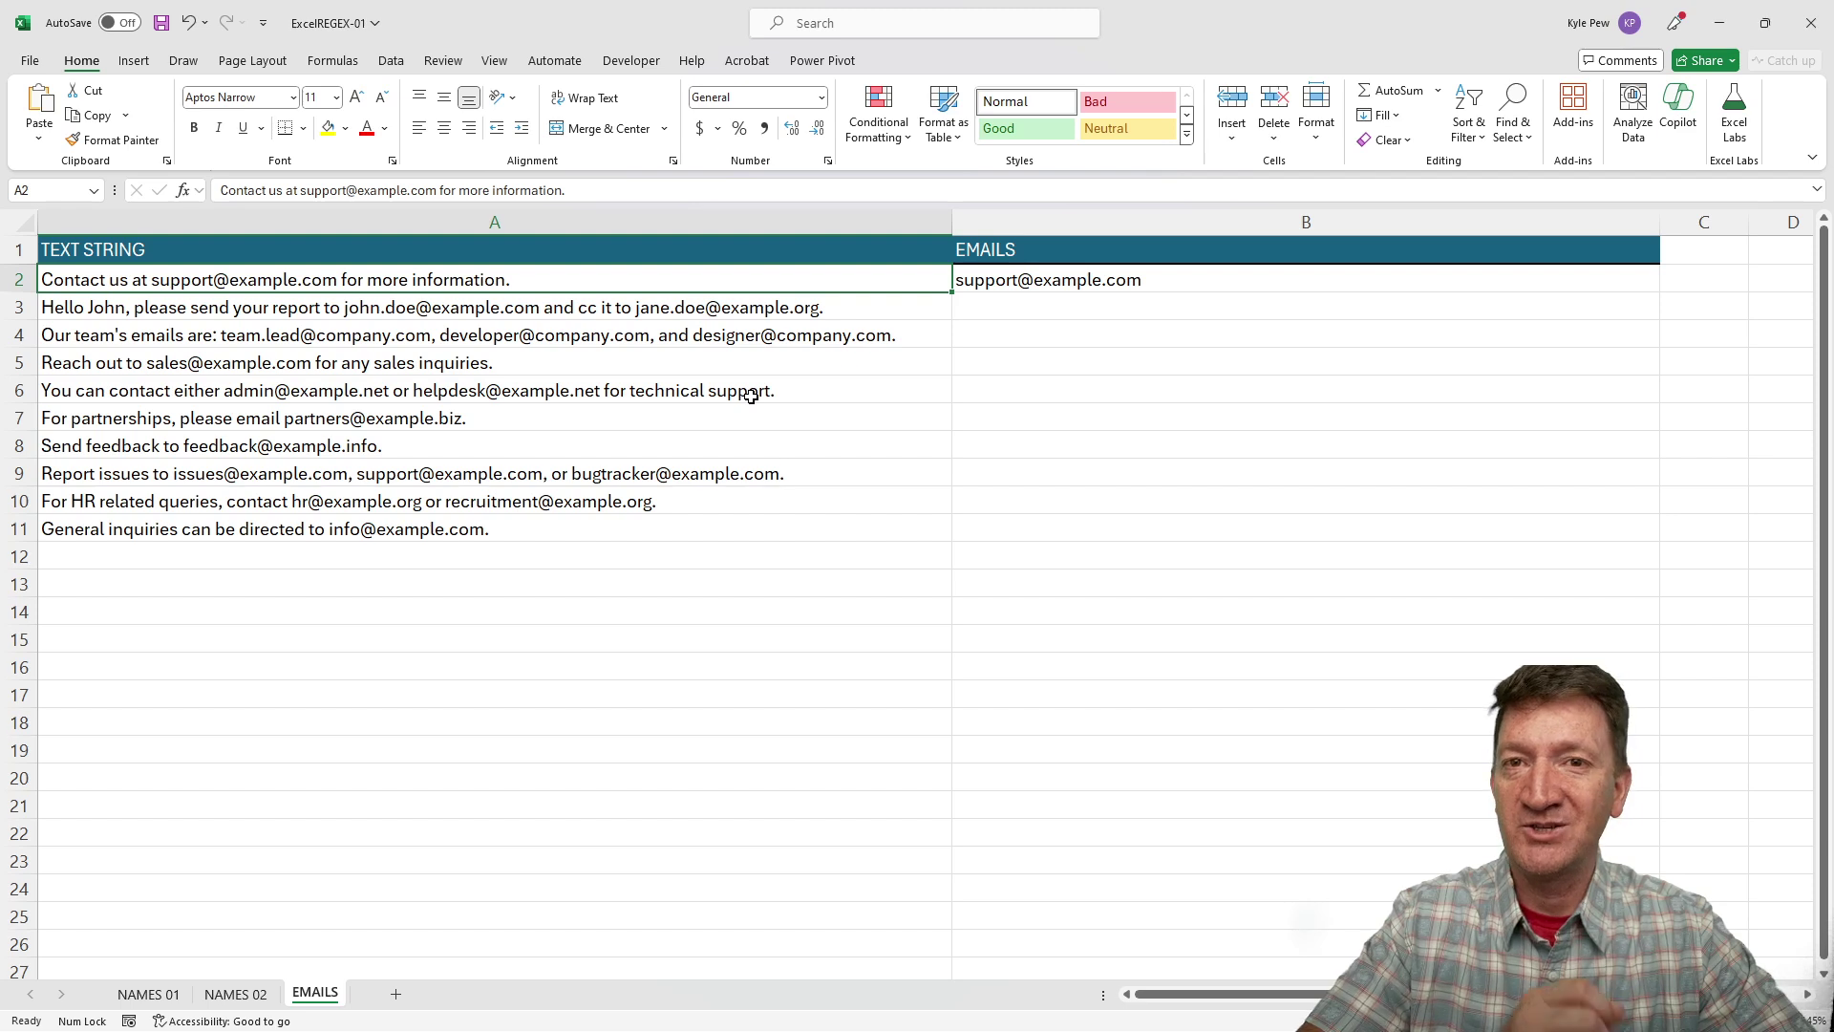
Enter the formula =REGEXEXTRACT(A3,"[A-Za-z._]+@") in cell B3 to extract the email's local part with the @ sign.
left_click(978, 309)
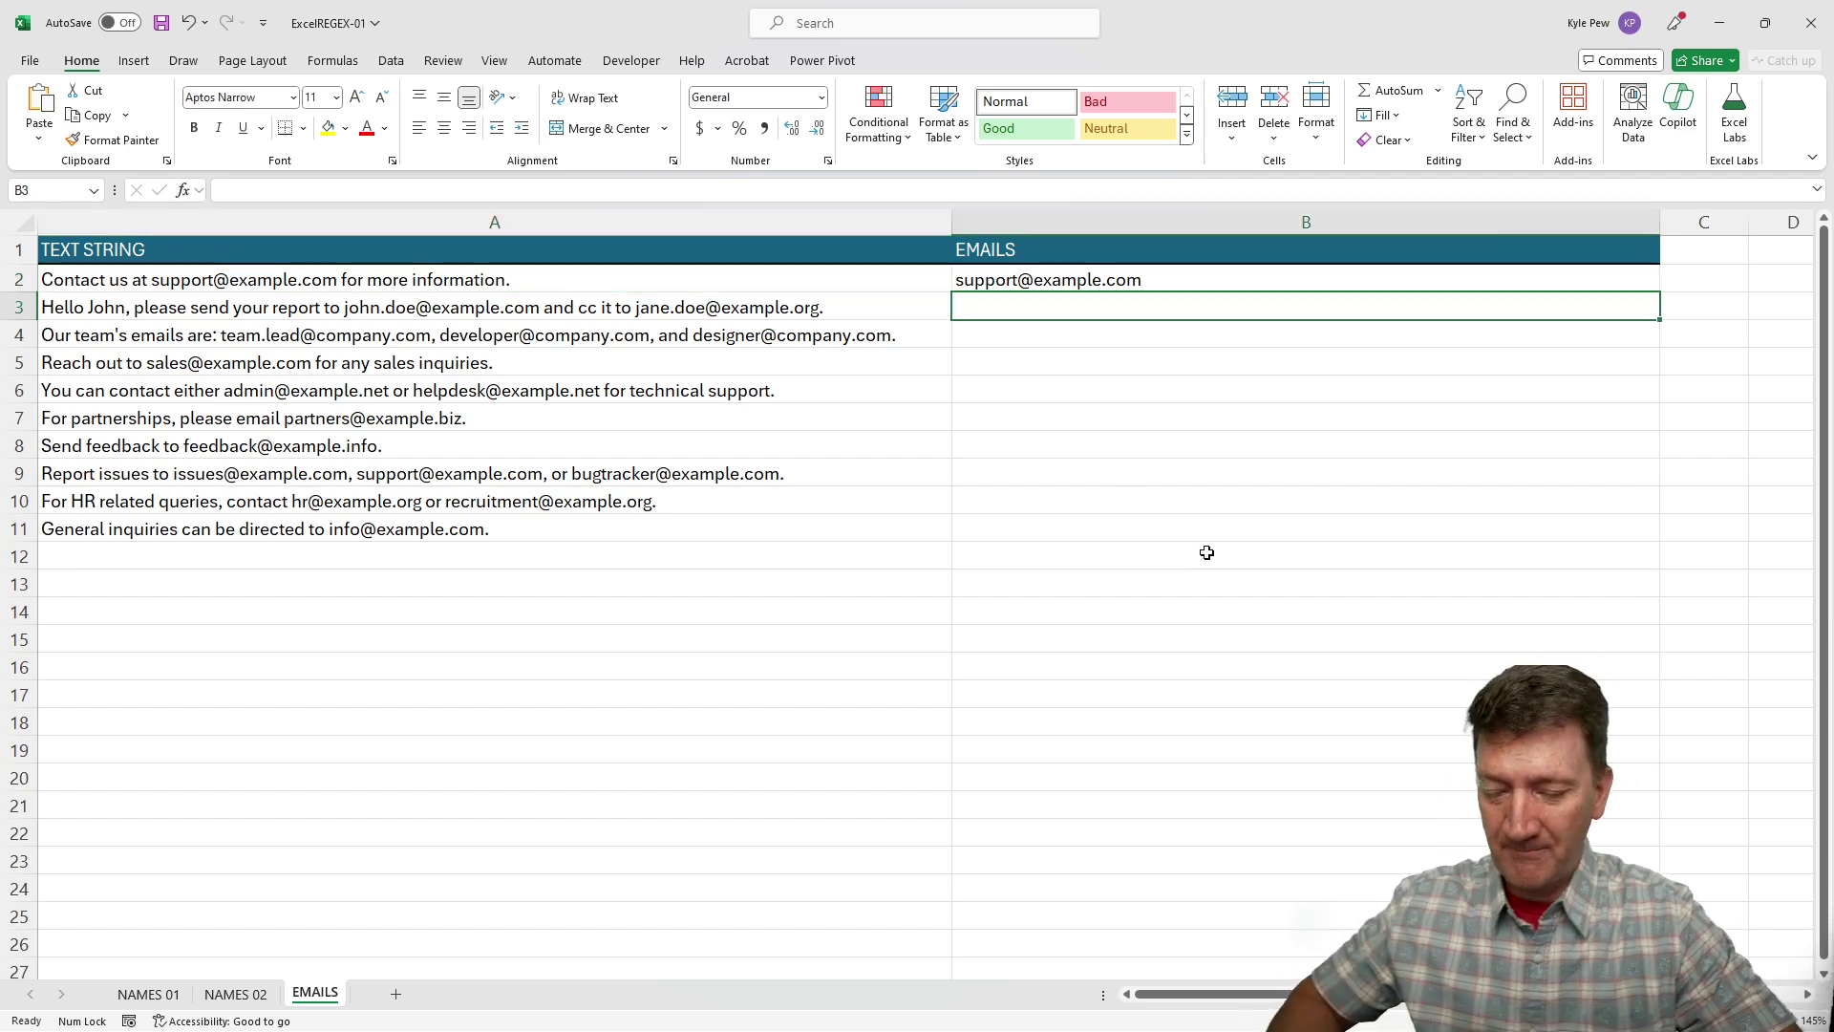
type("=regex")
key("Tab")
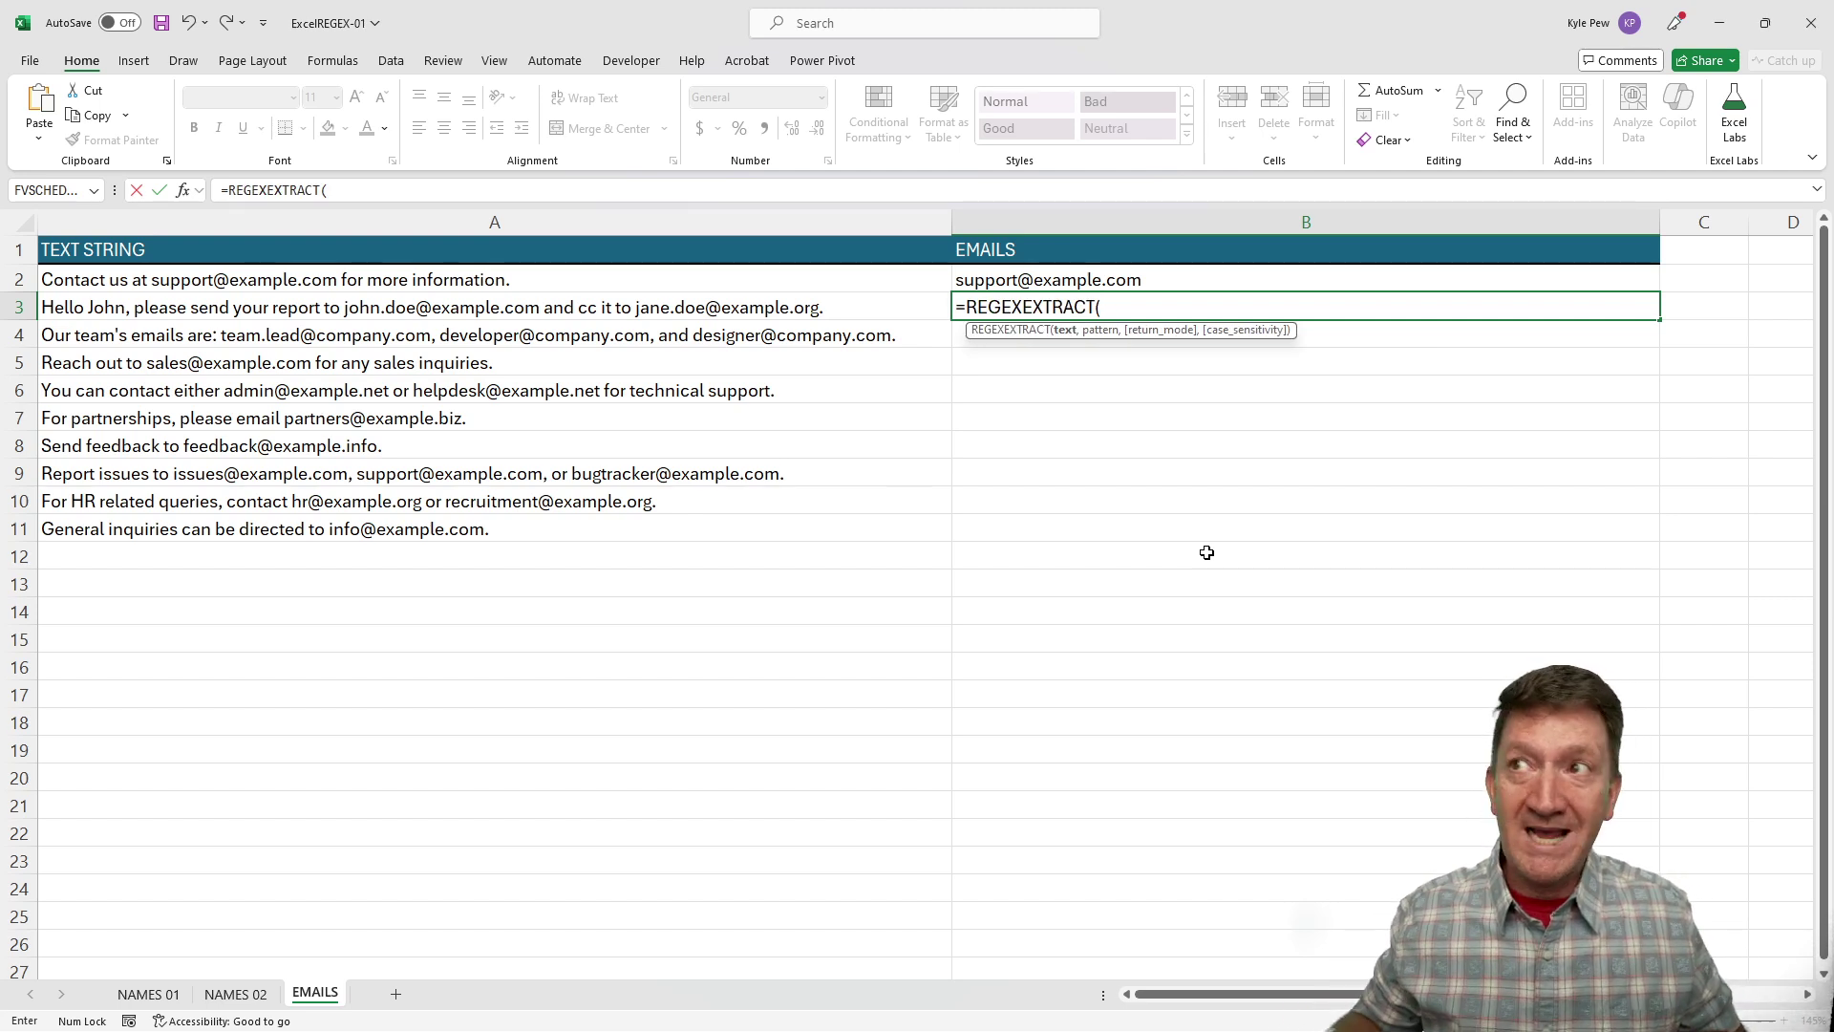
left_click(273, 307)
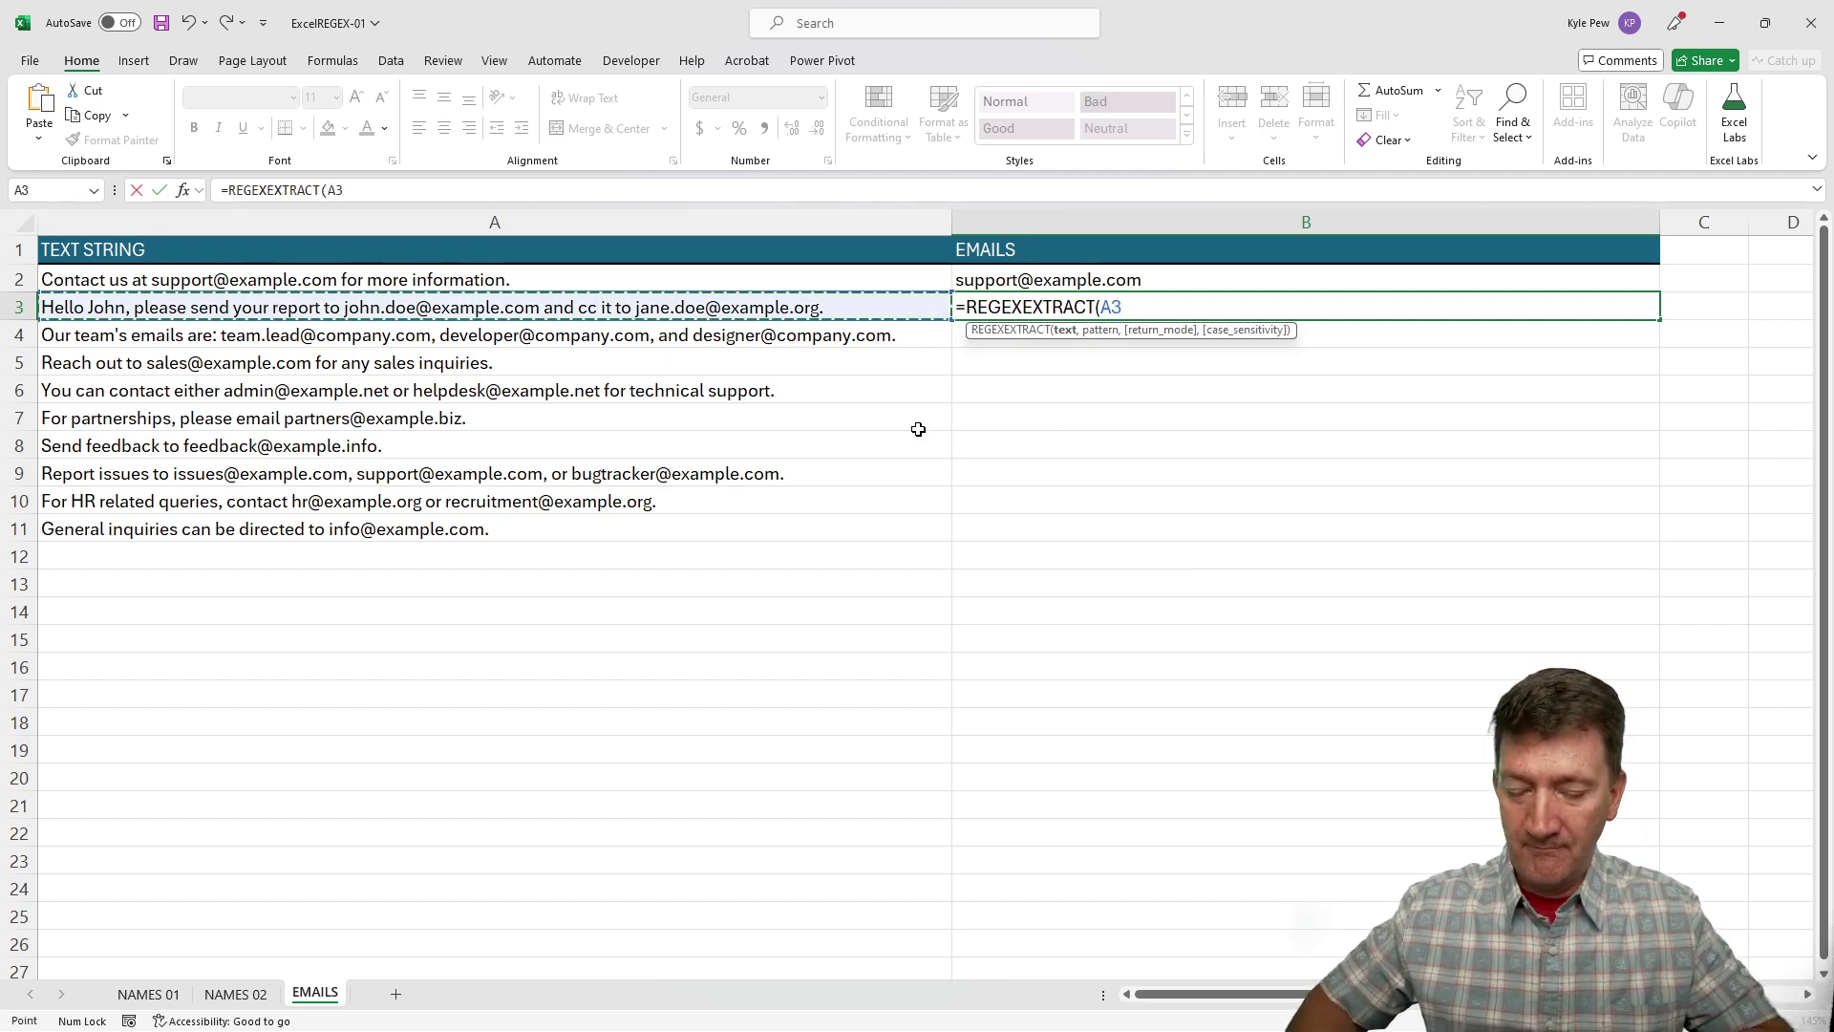
type(",")
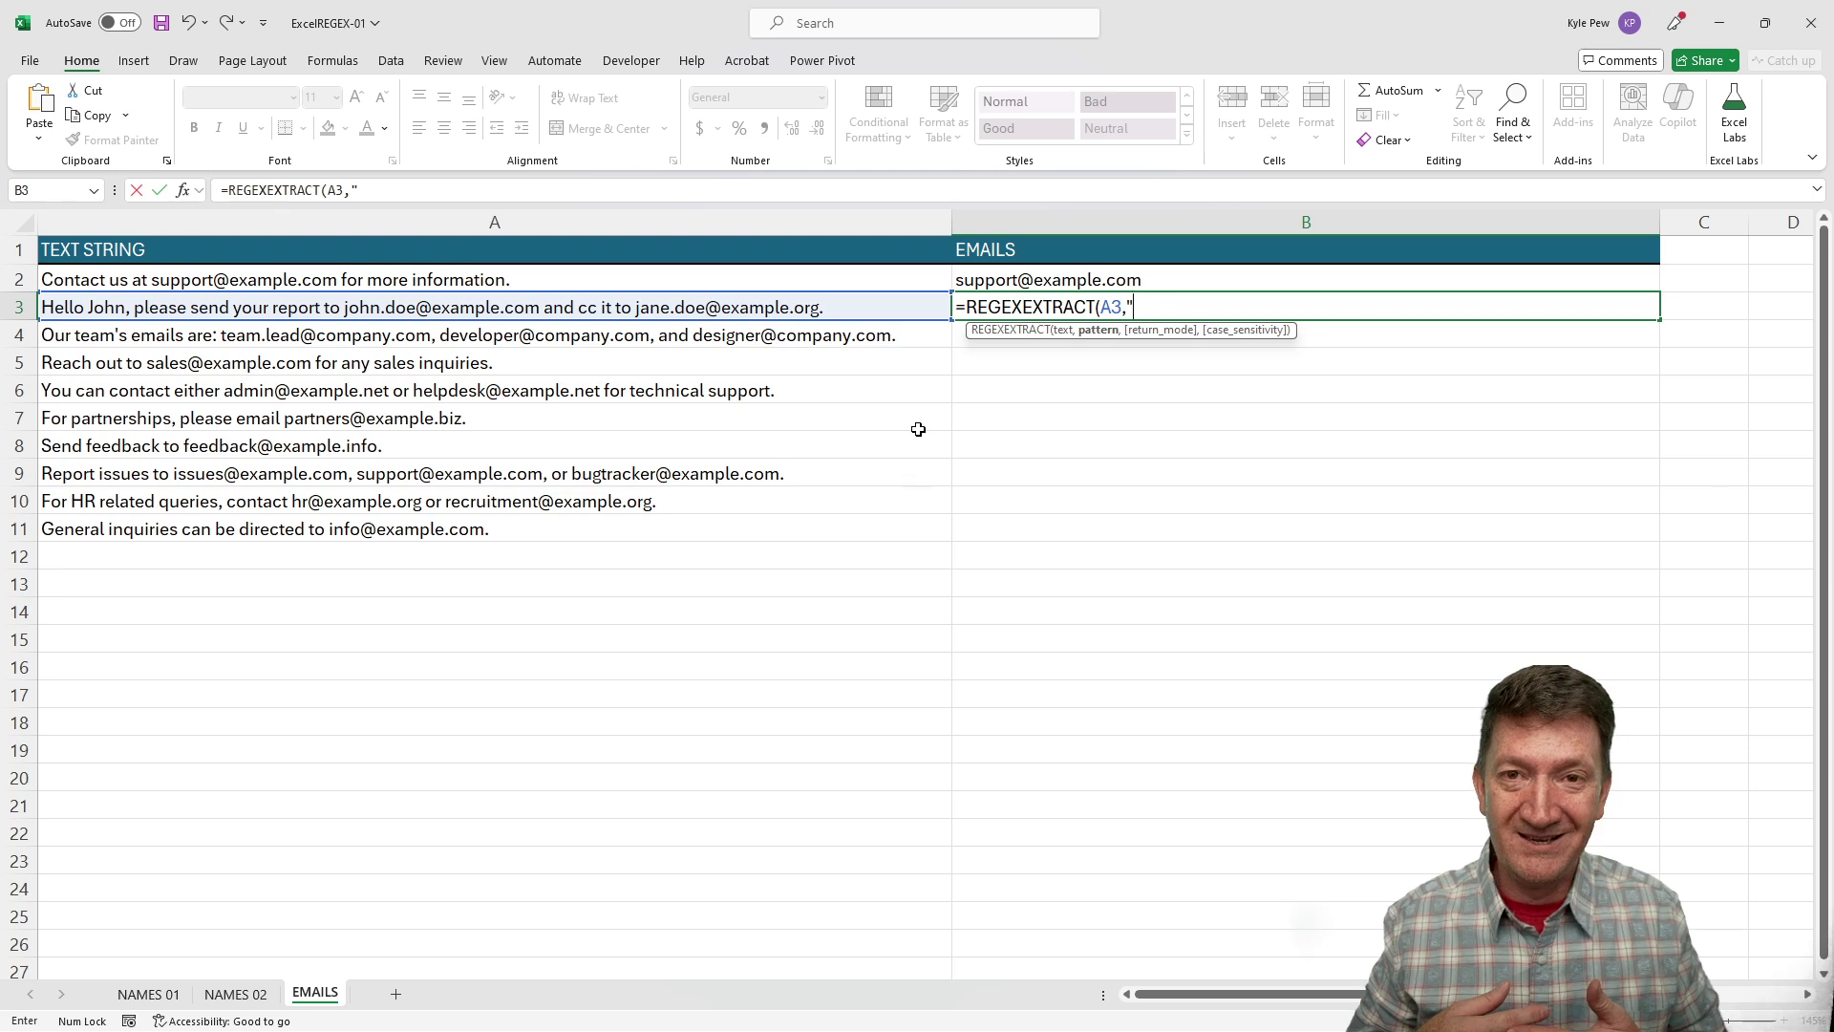
type("[")
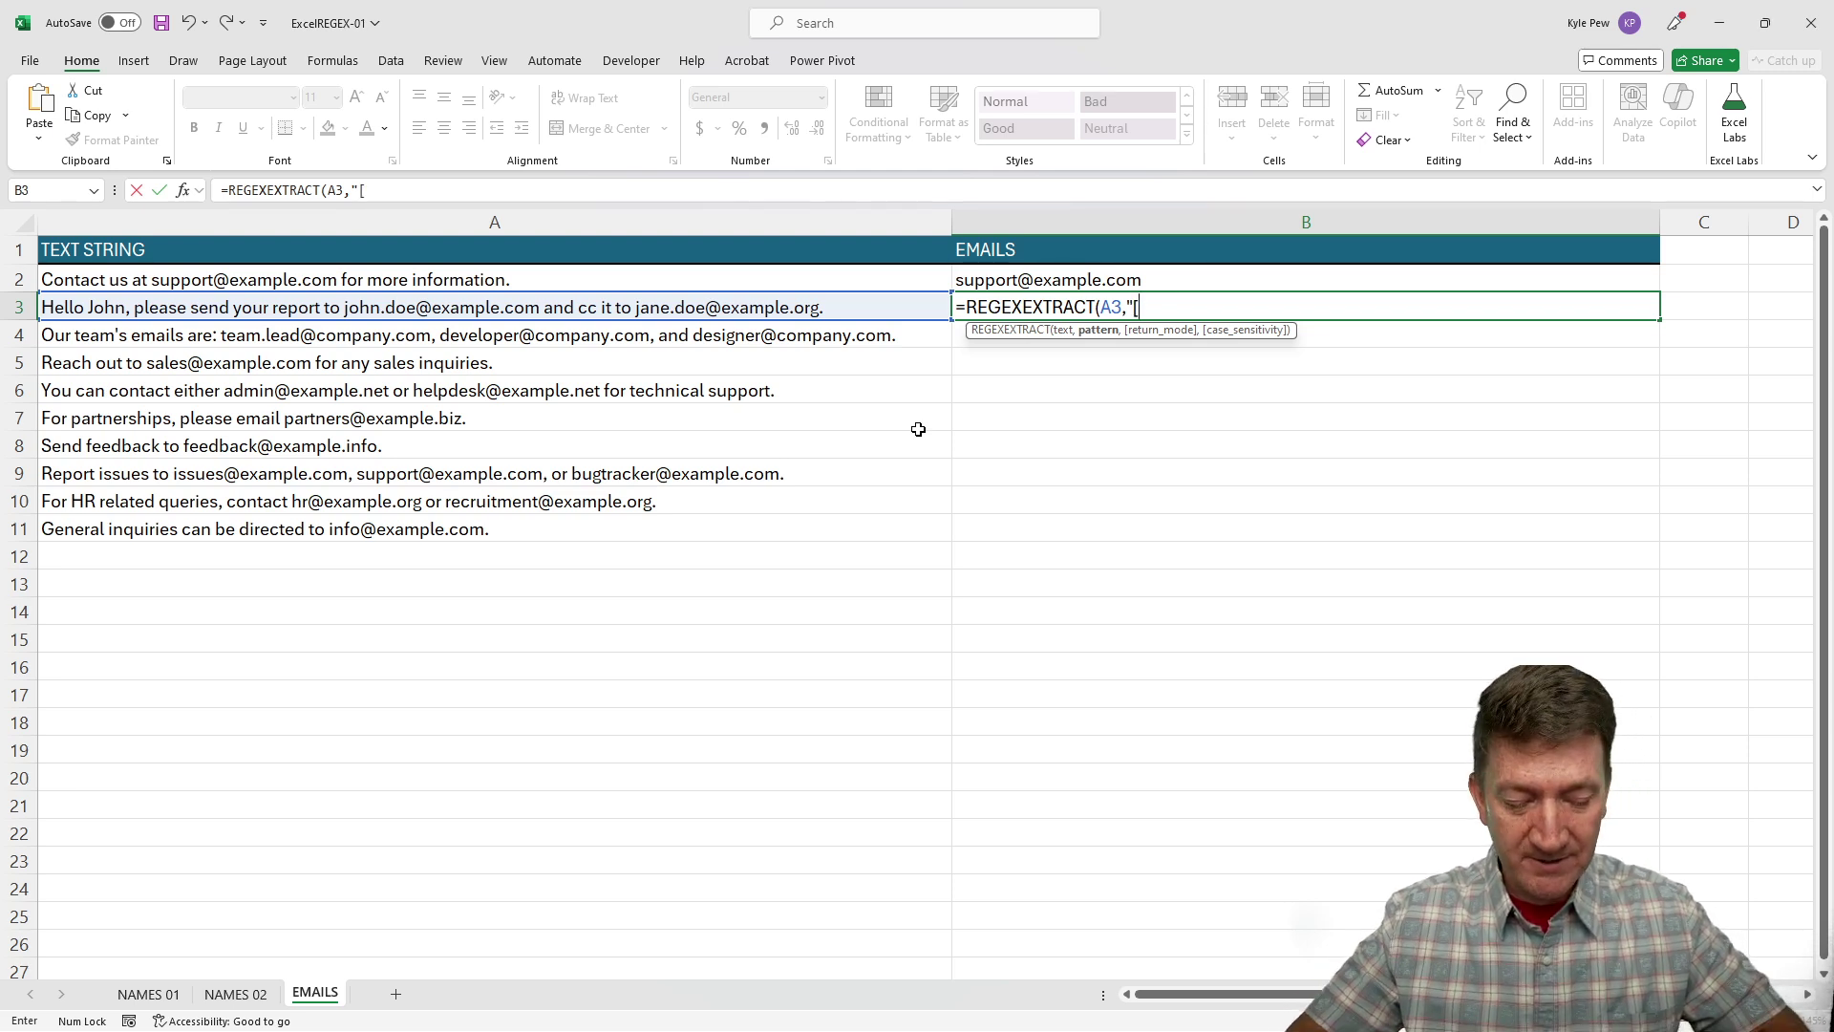
type("A")
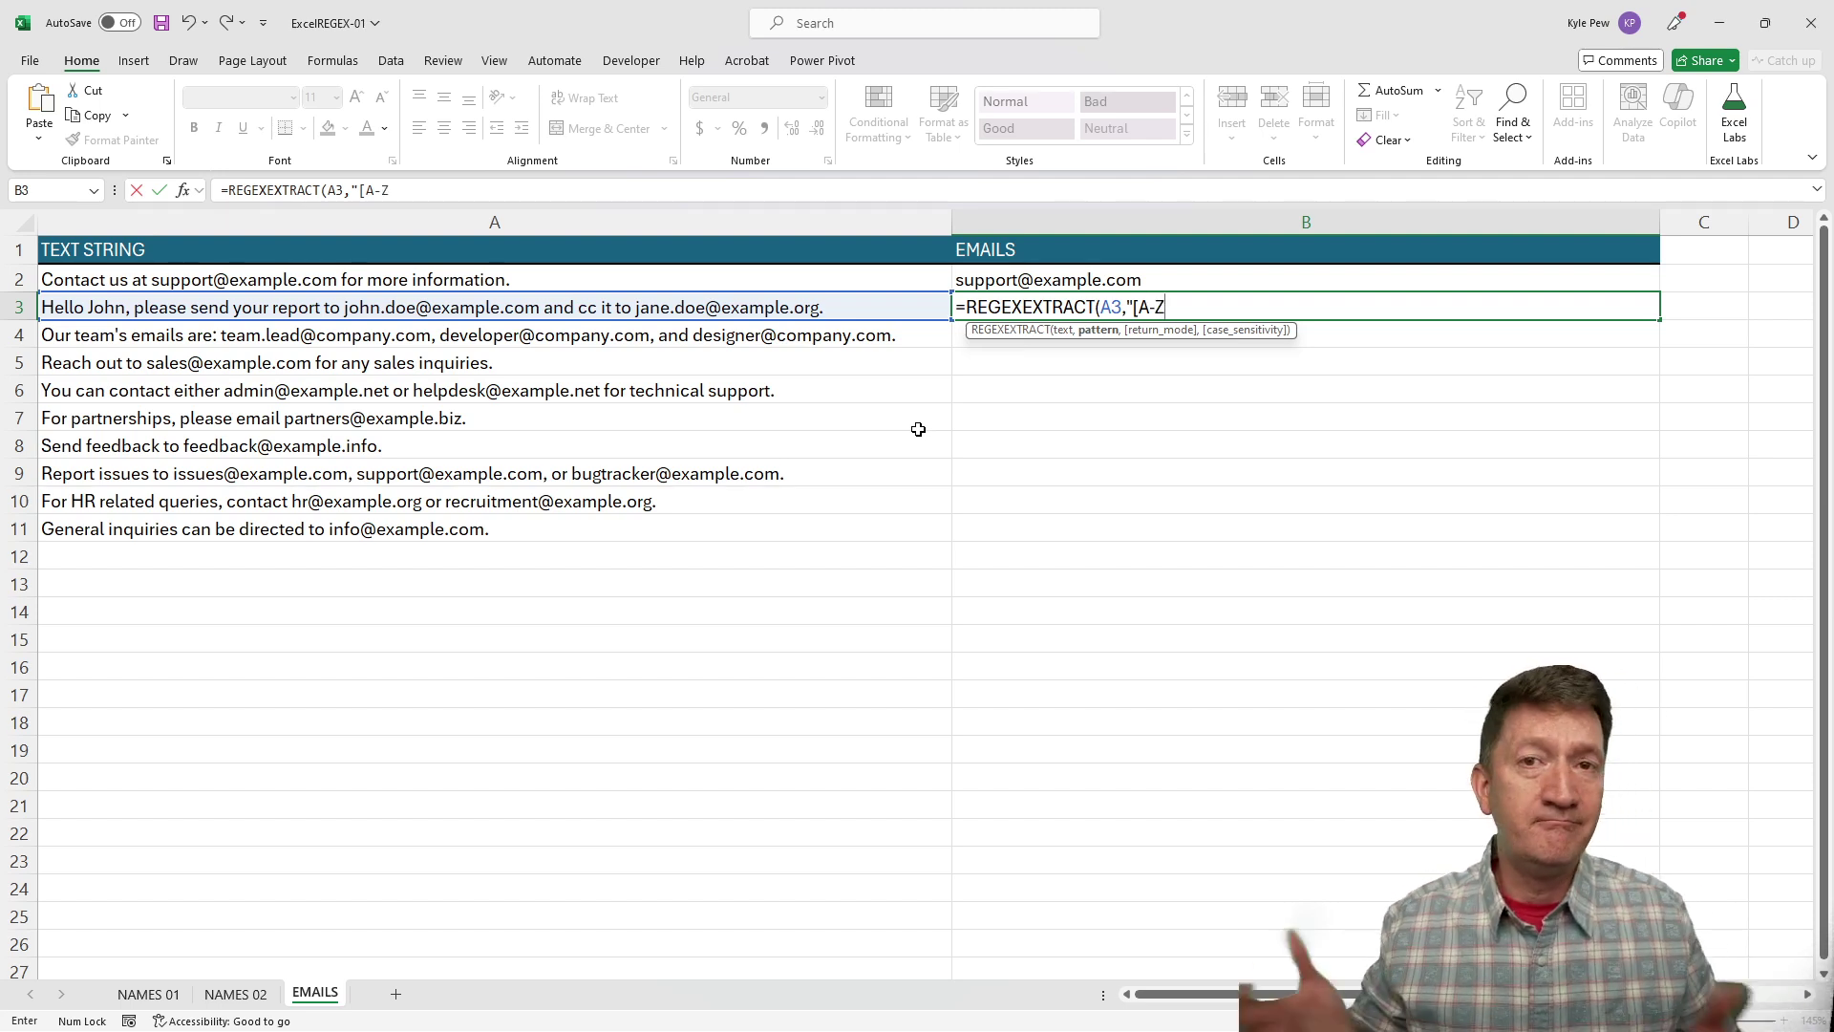
type("-Z")
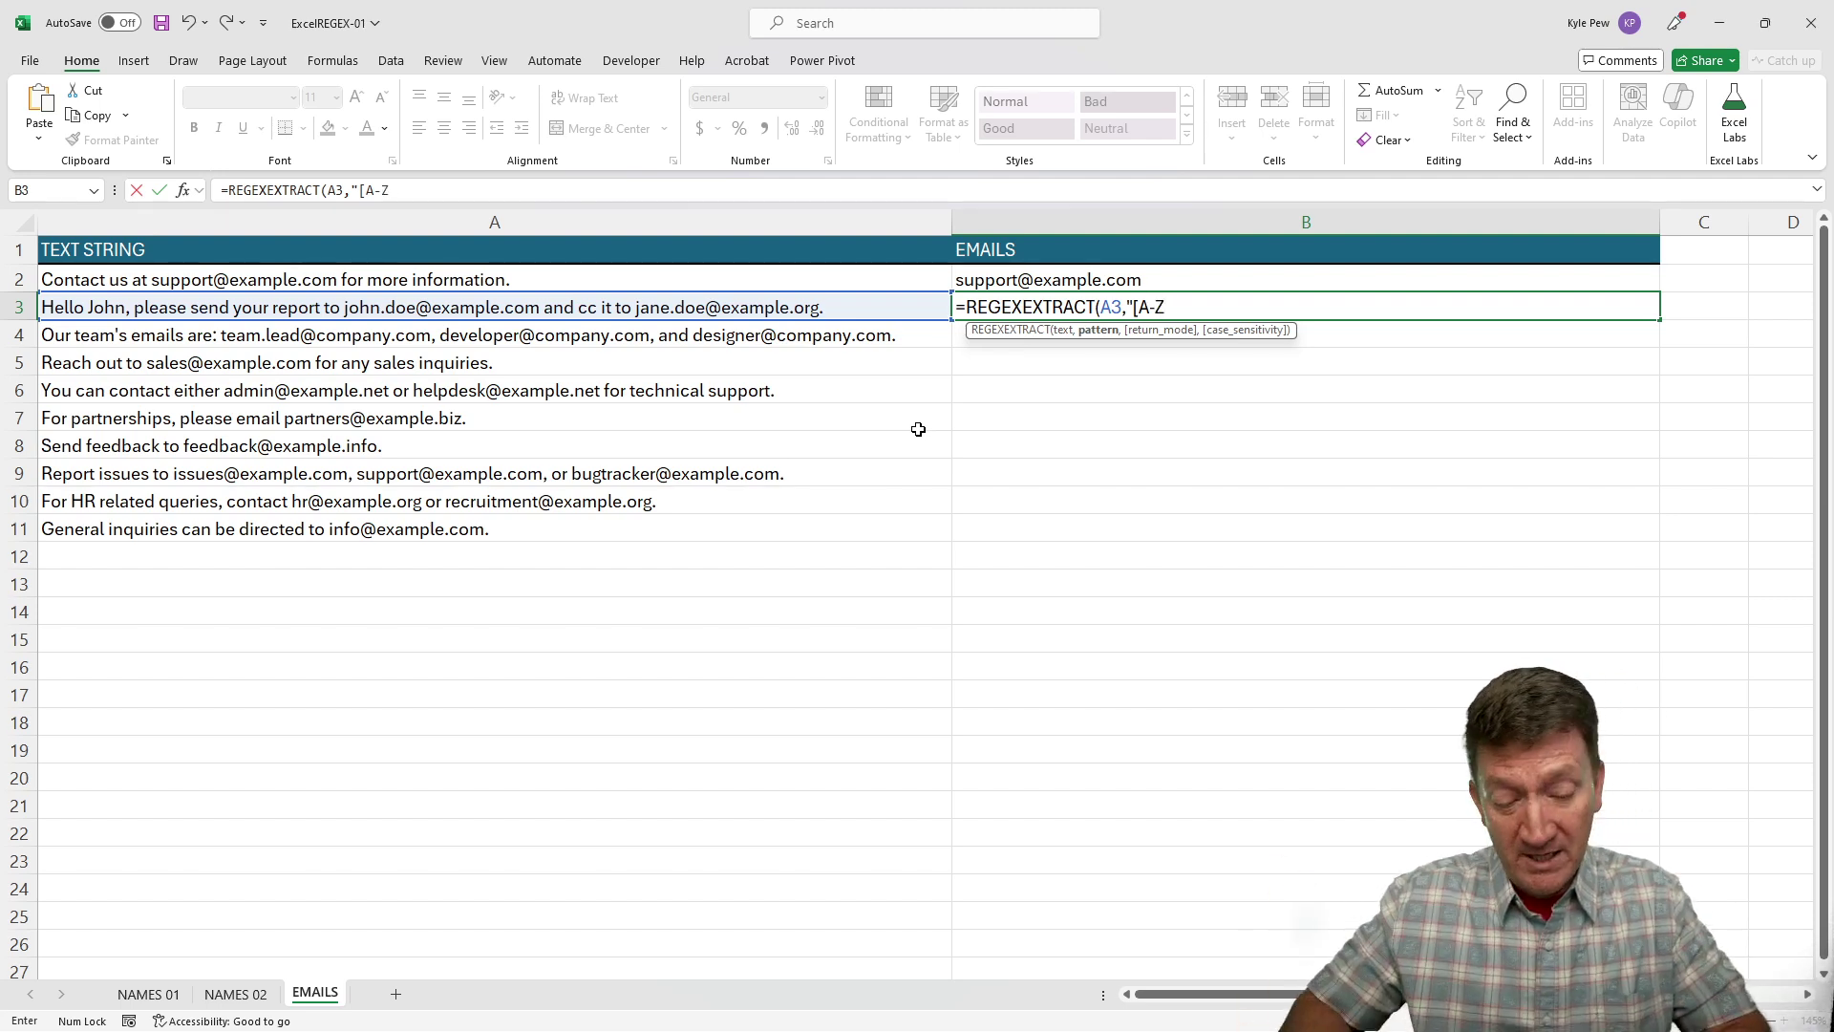
type("a-")
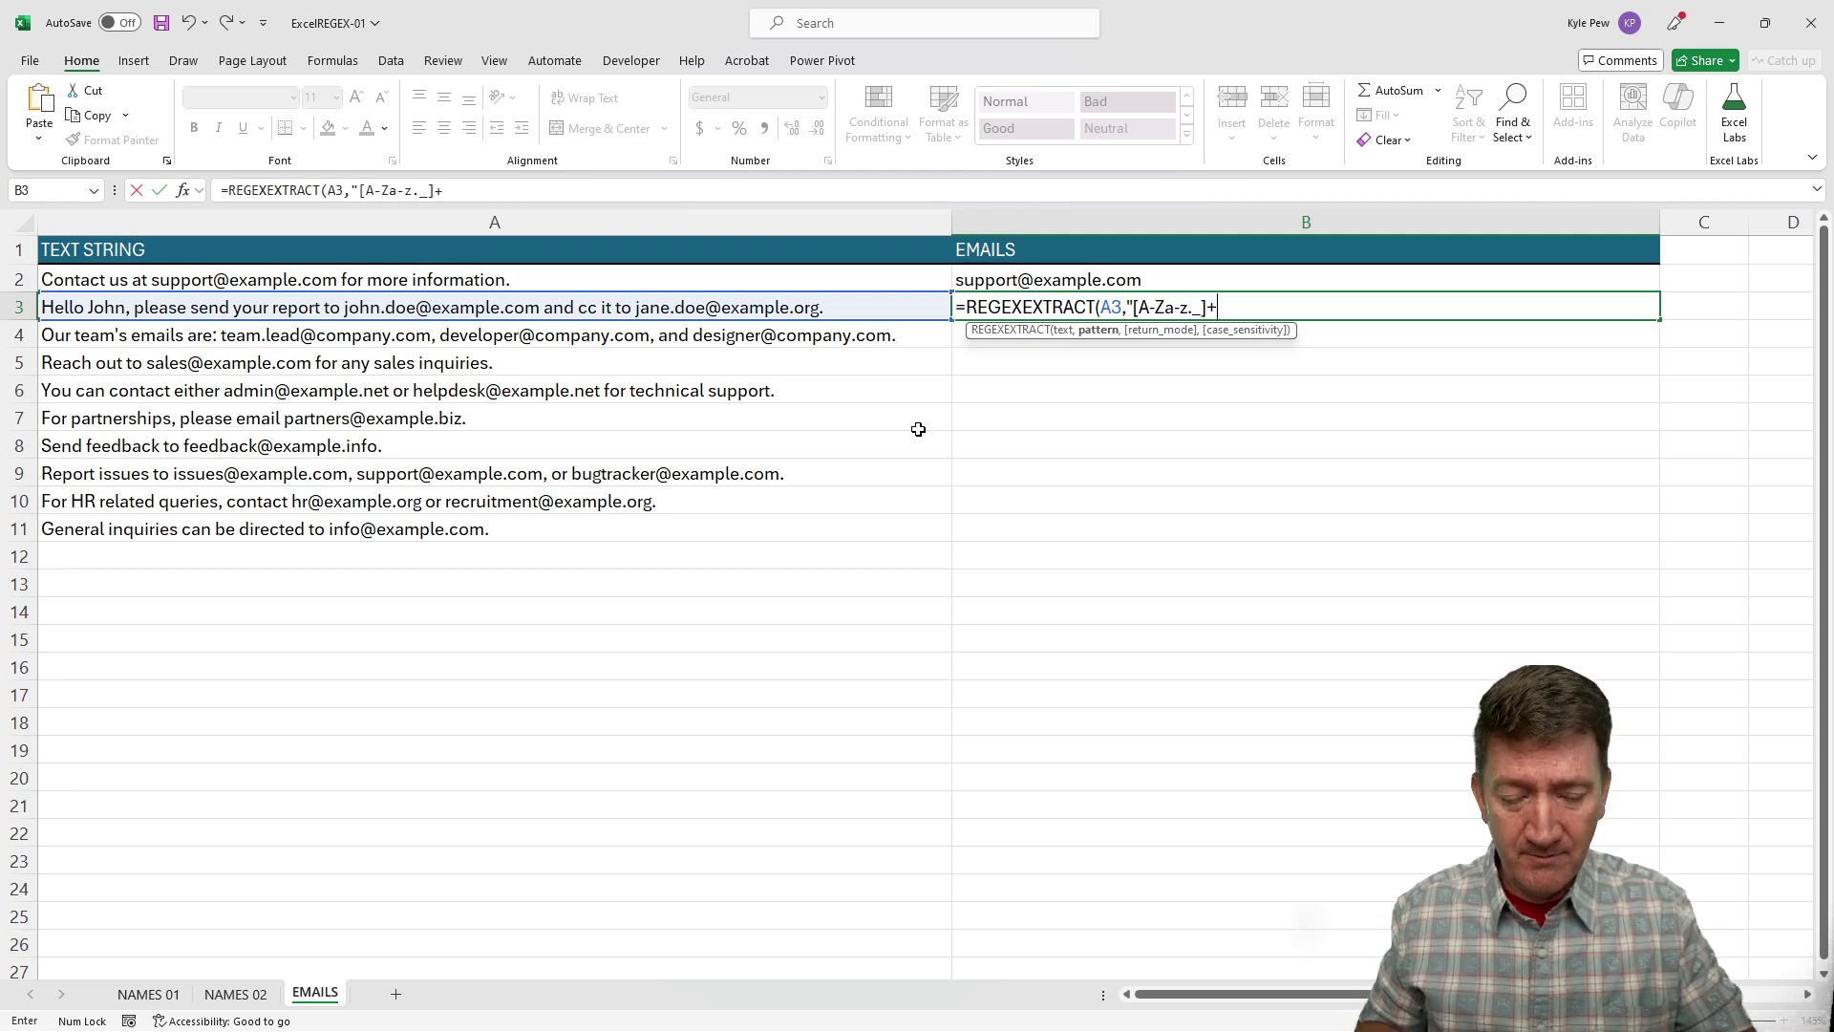
type("@")
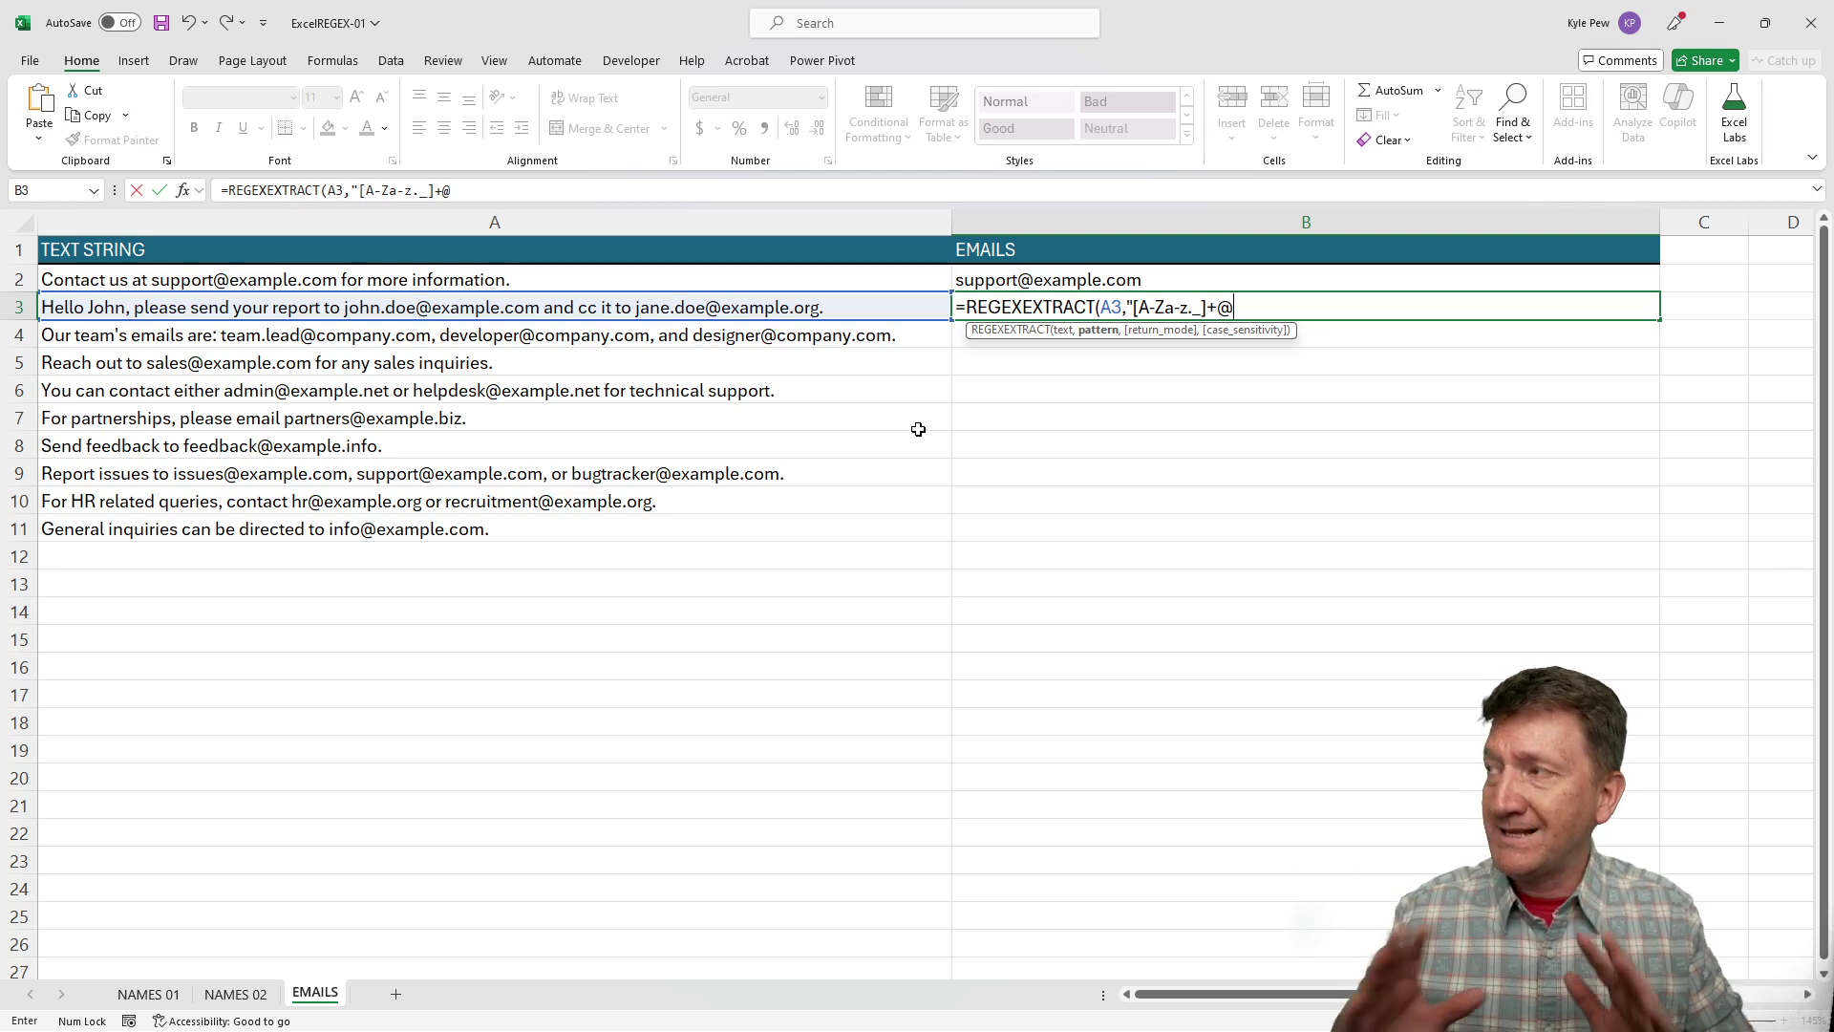
type("\")")
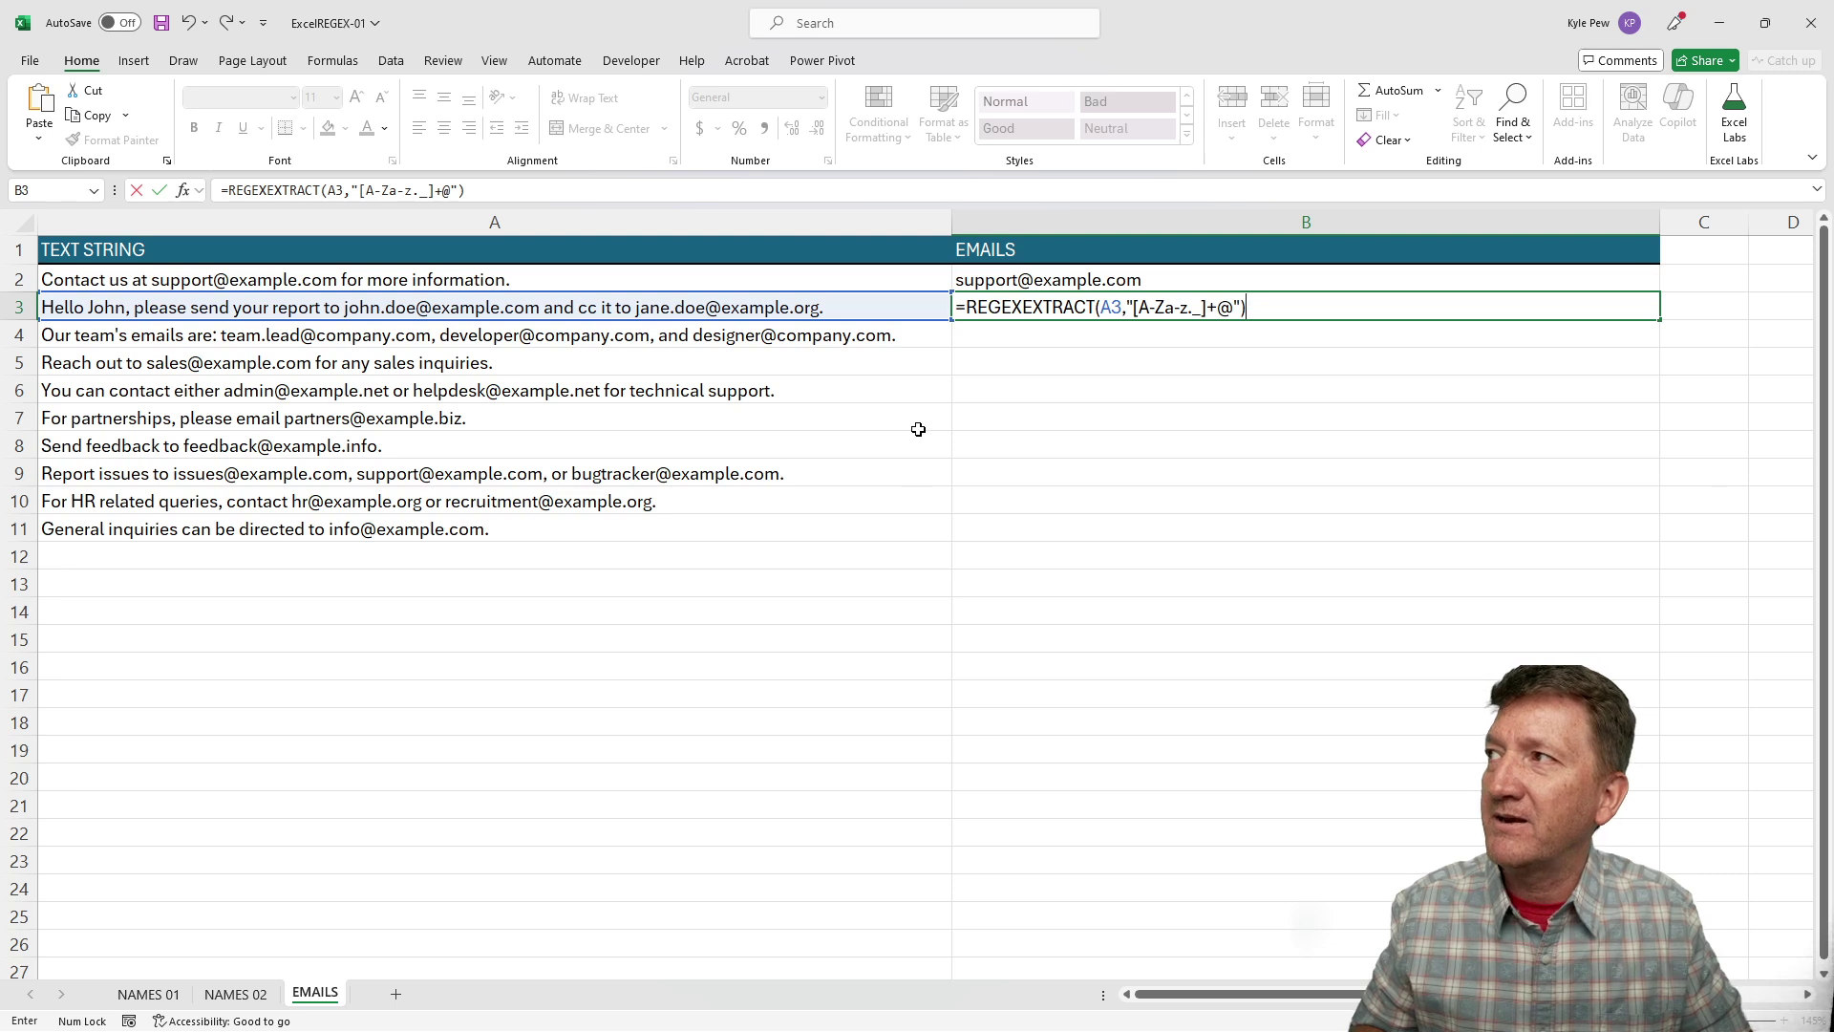
key("Return")
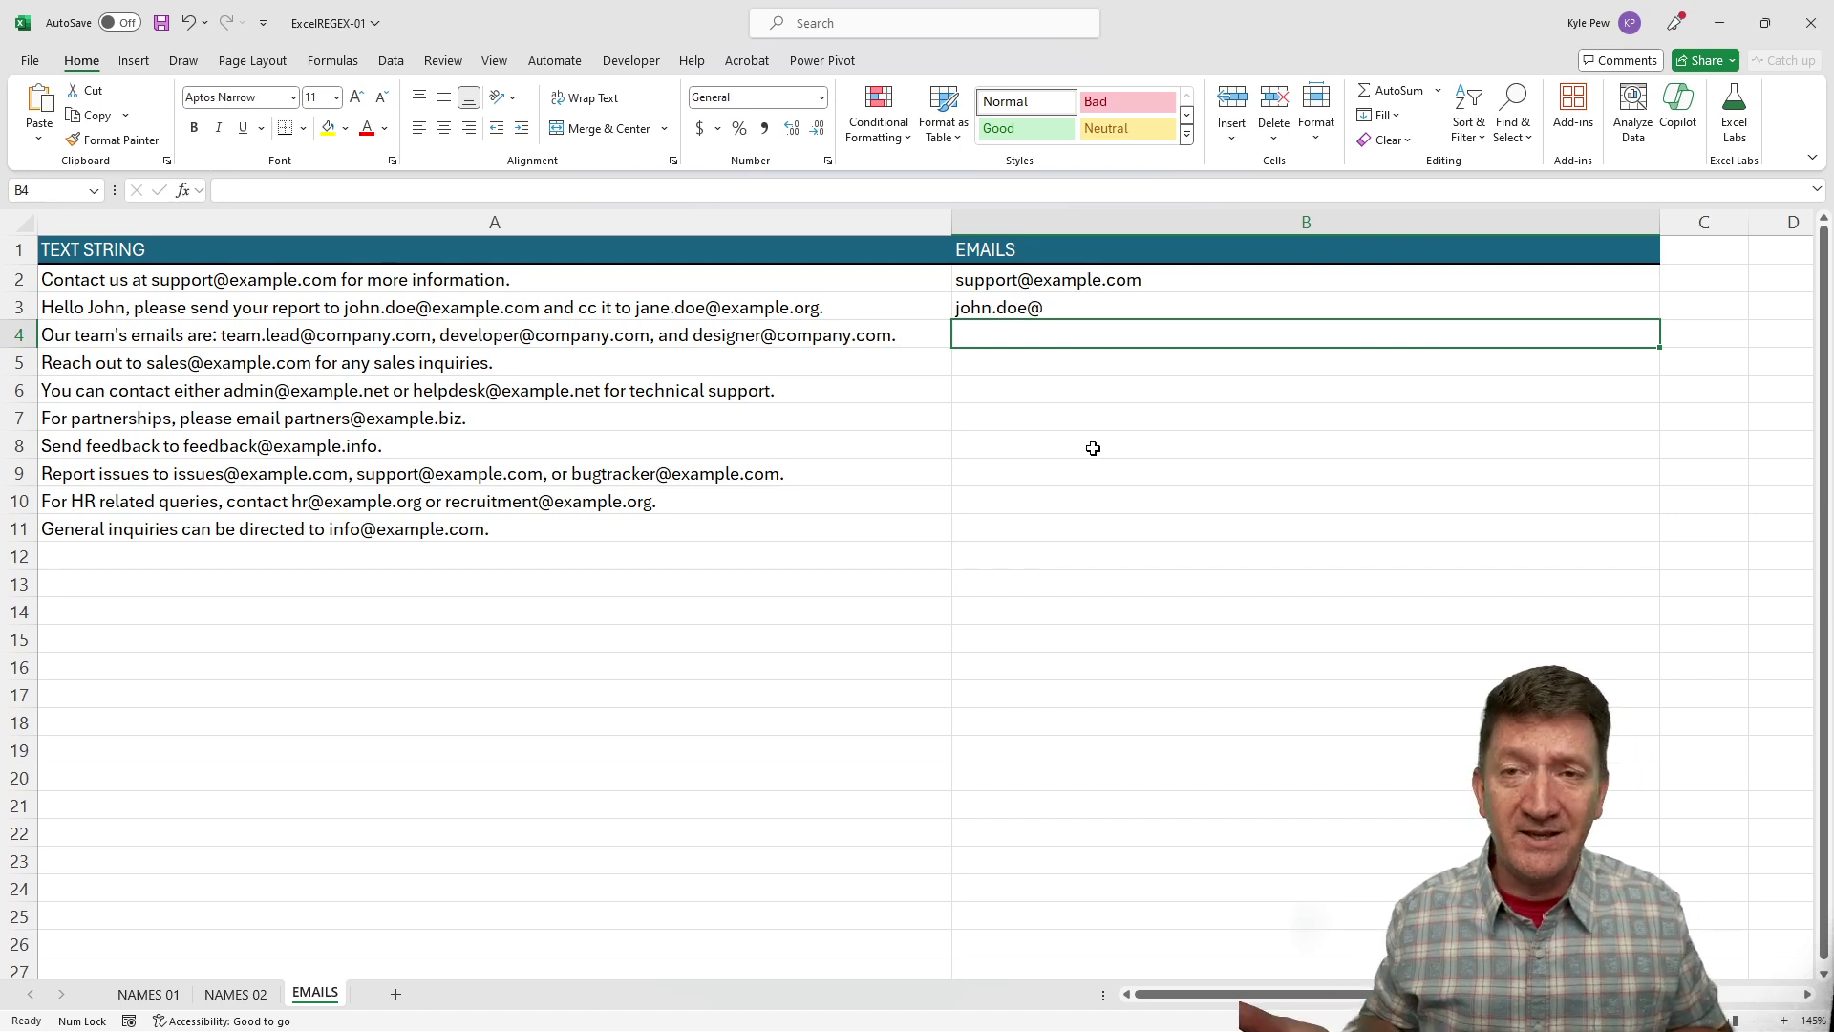
Extend the regex pattern in B3's formula after the @ sign with [A-Za-z]+\. to match the domain name and a literal dot.
double_click(1063, 308)
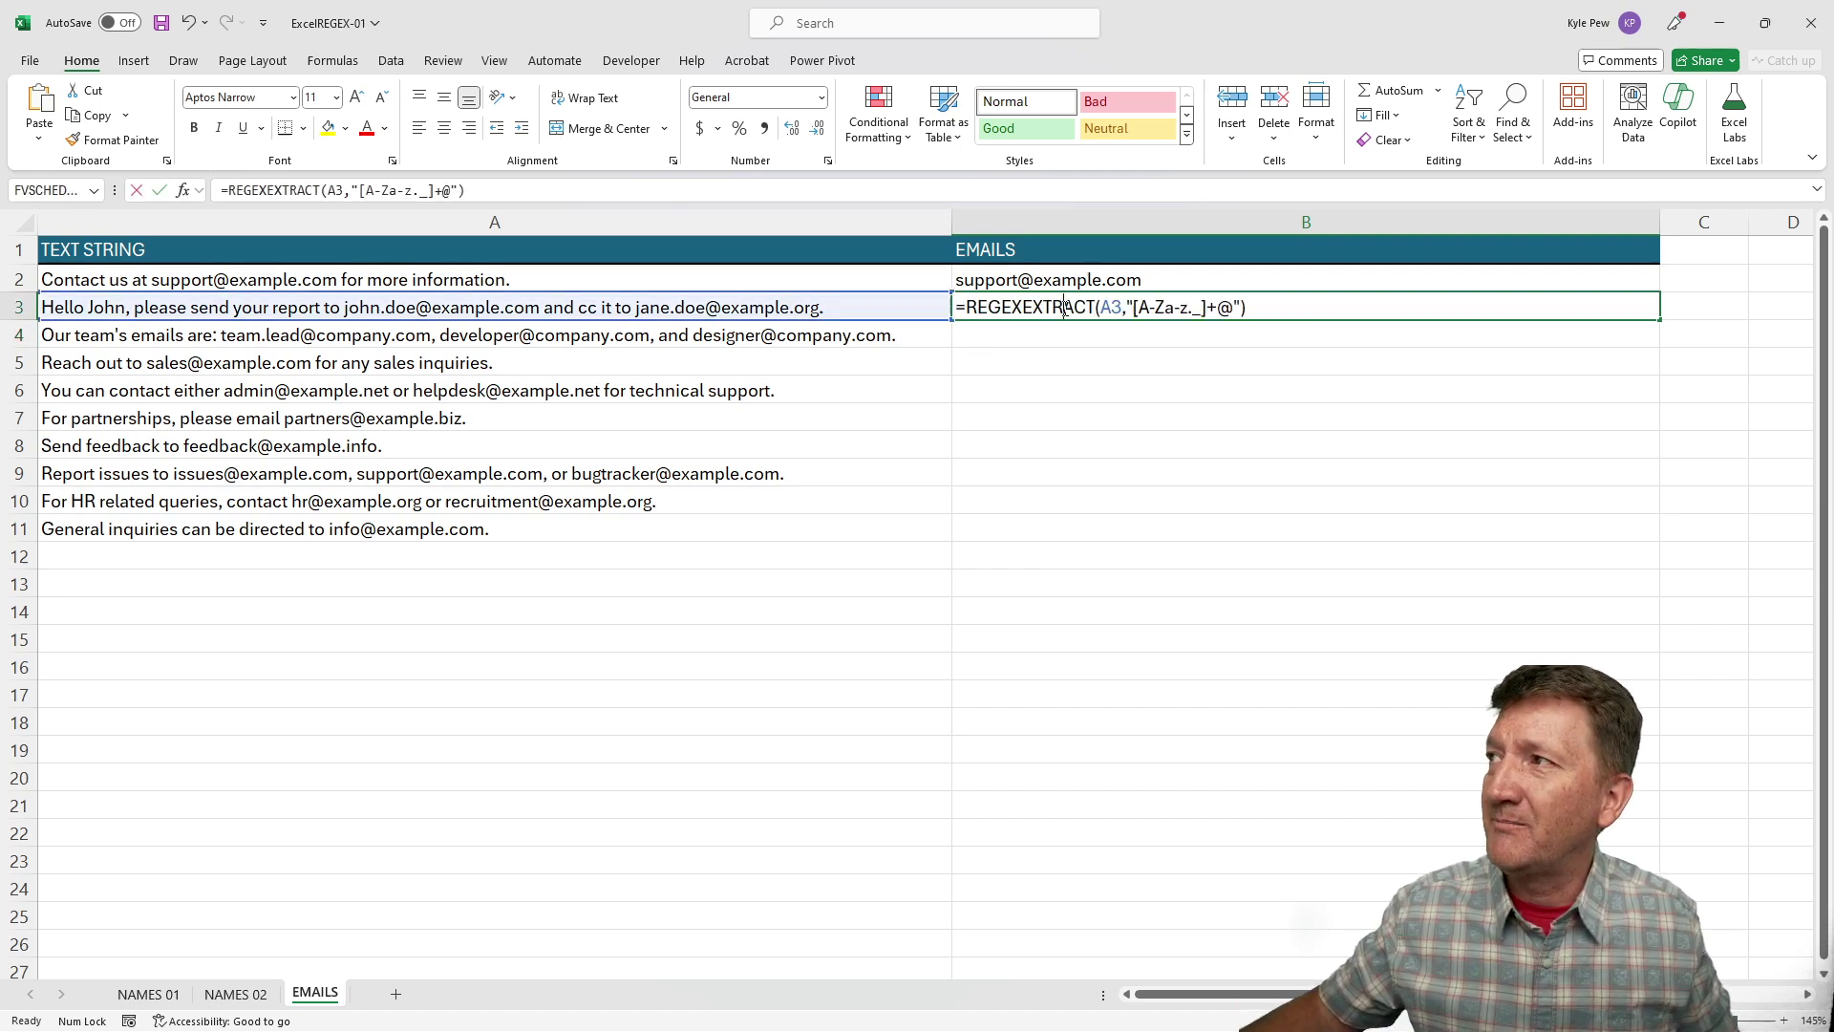
left_click(1235, 306)
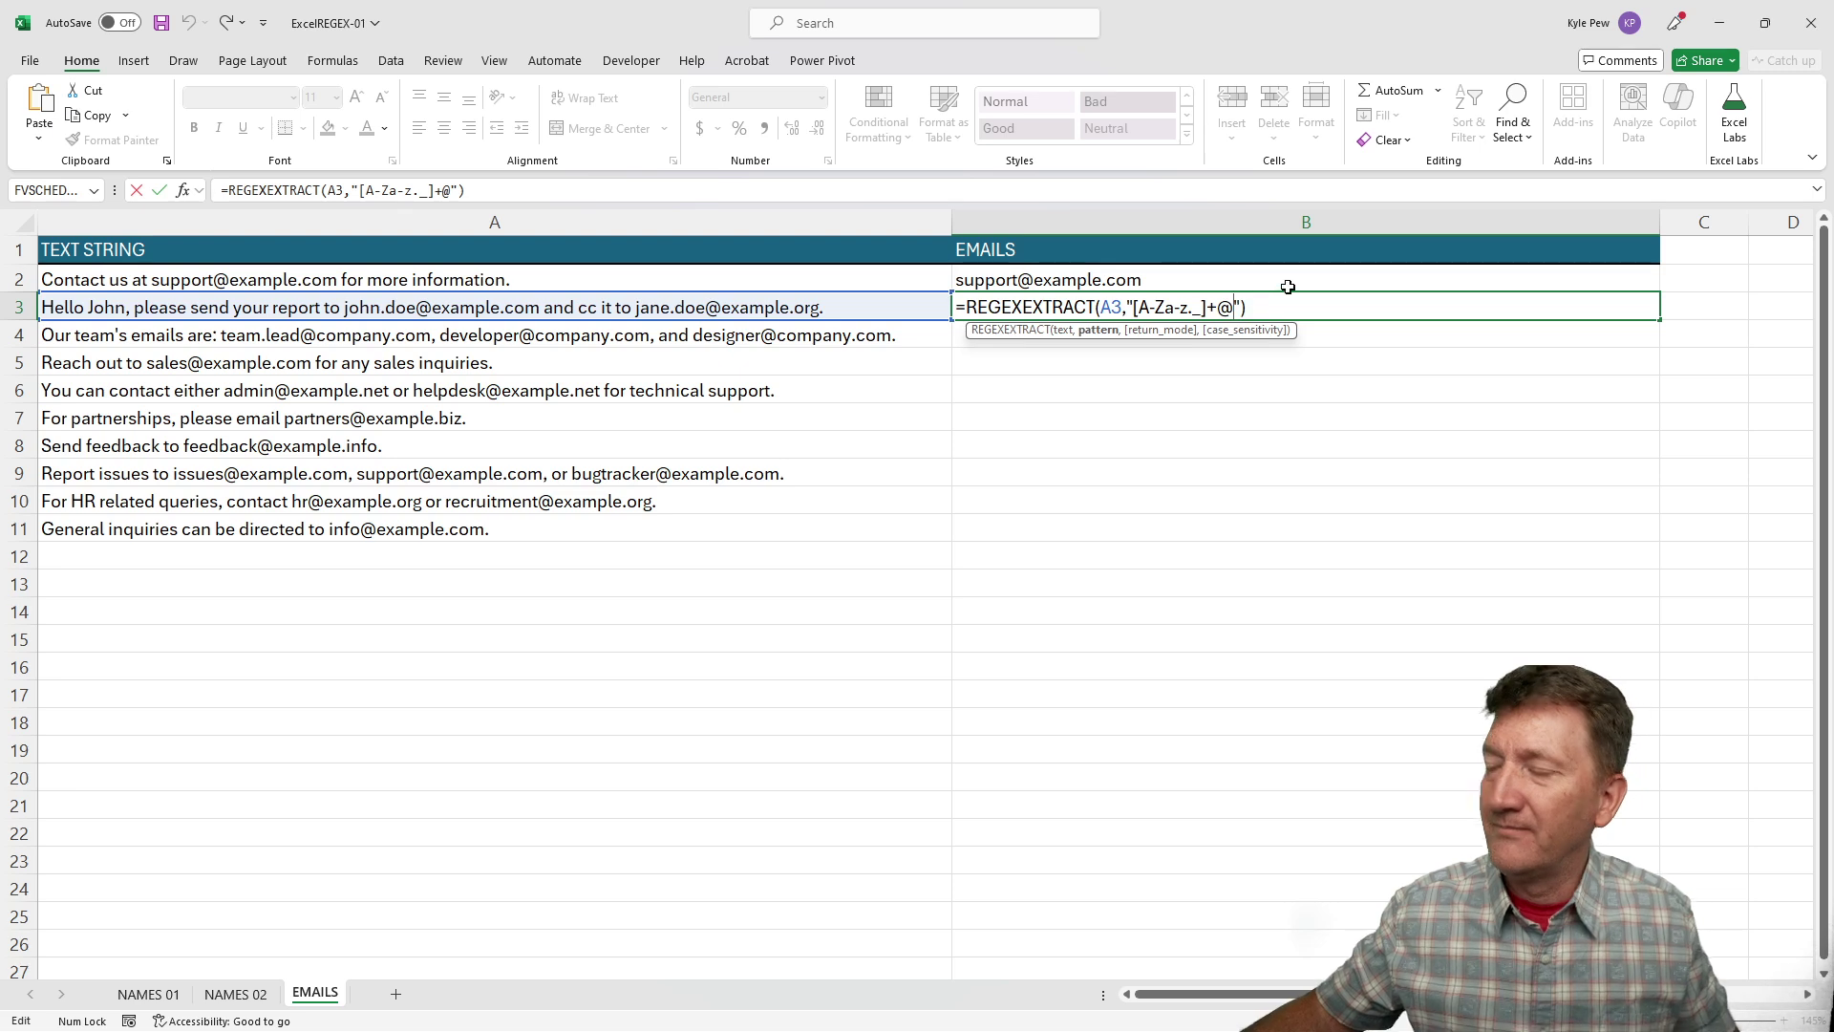
type("[")
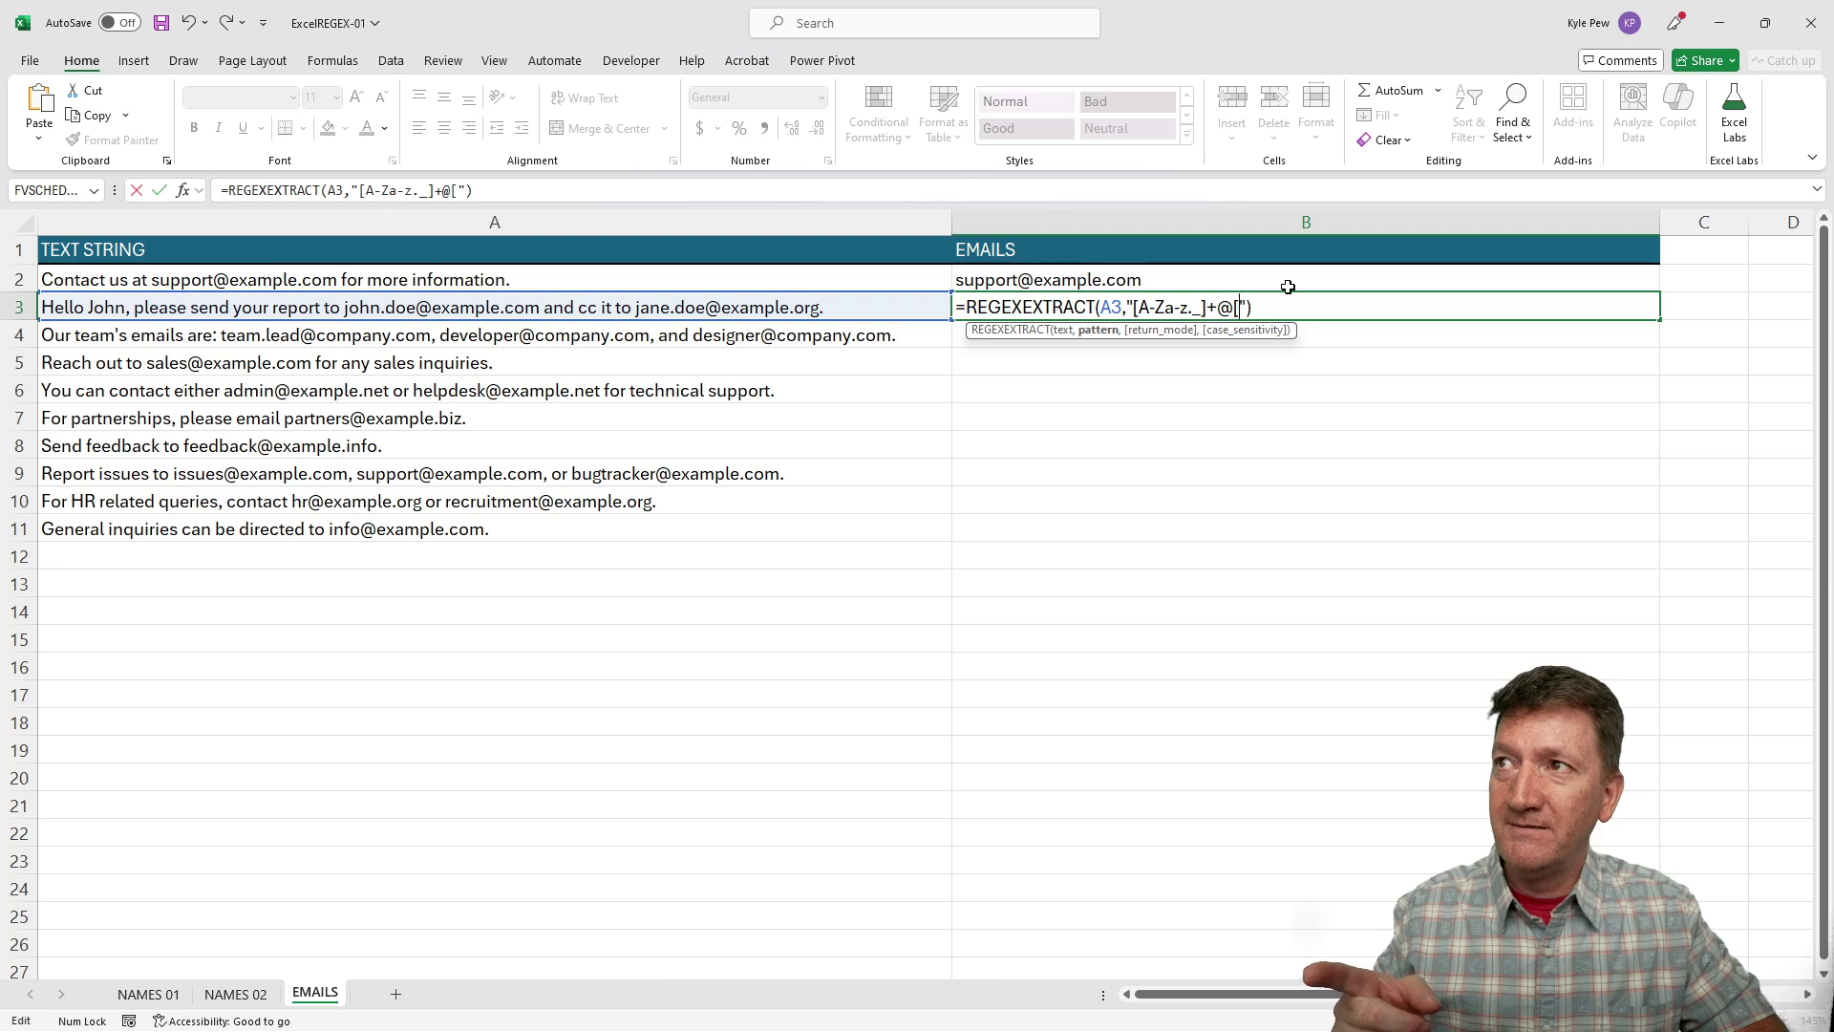
type("A-Z")
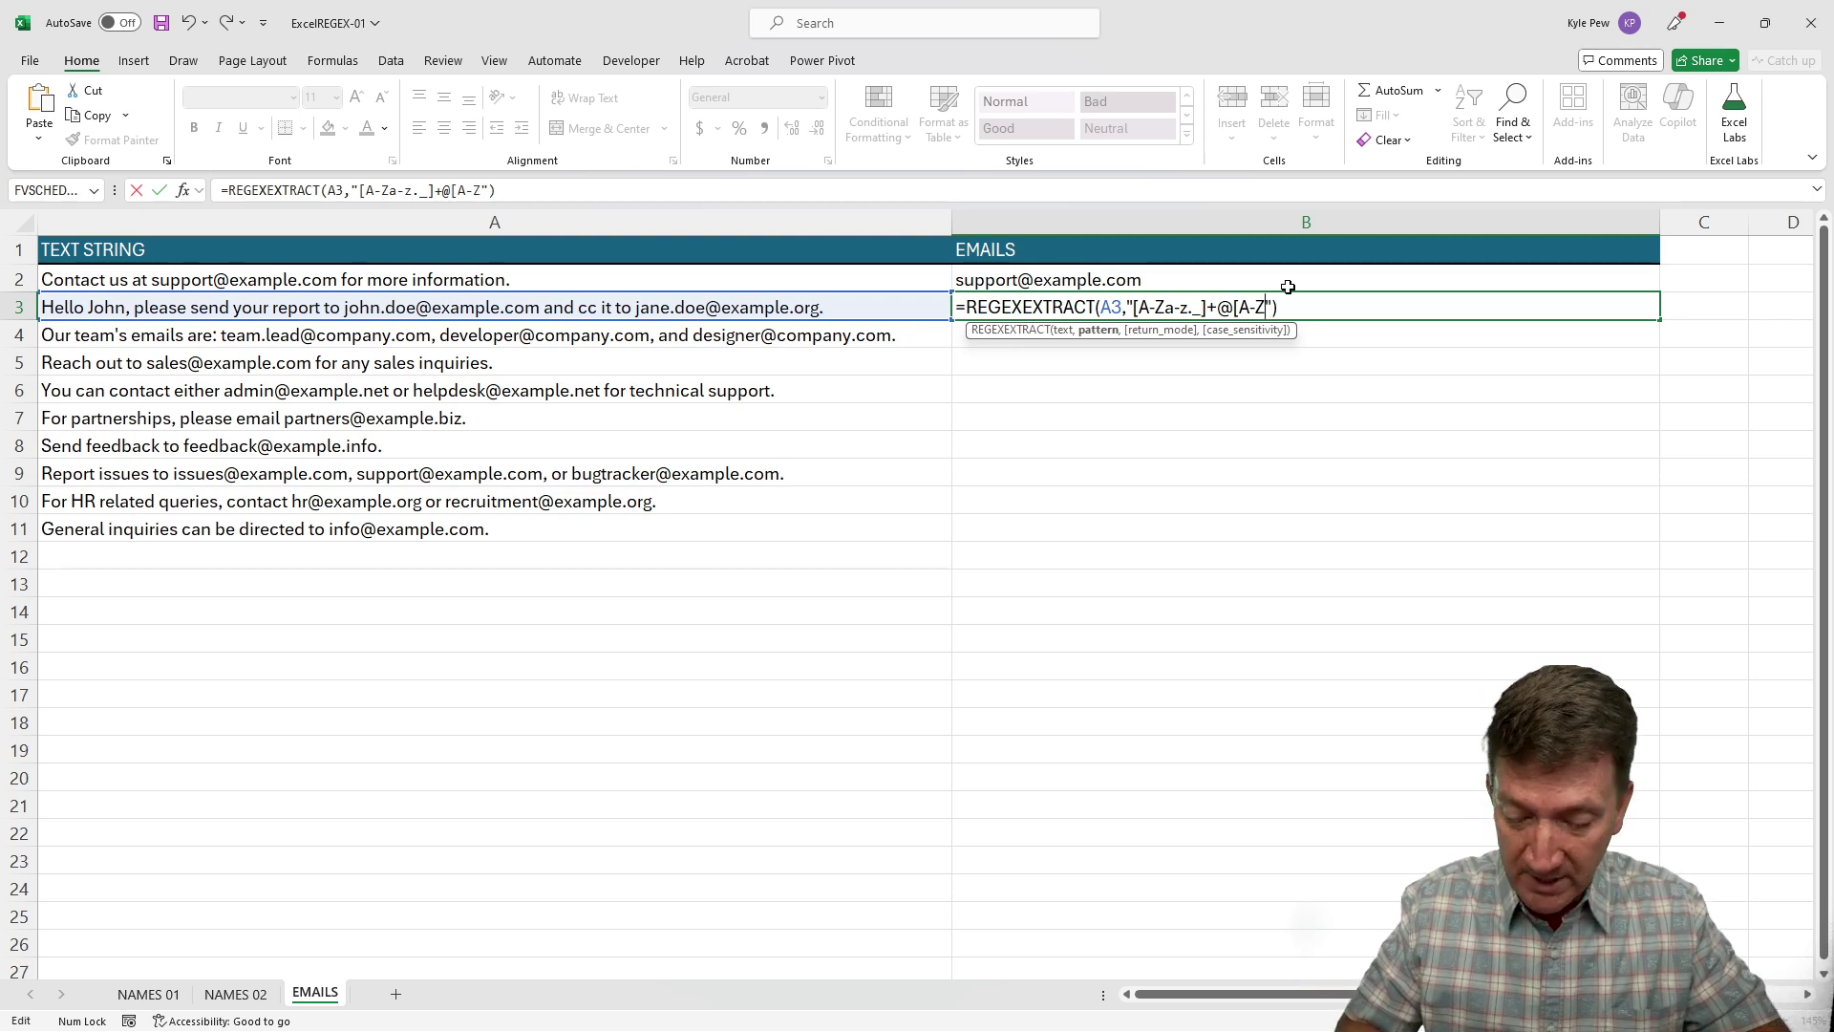
type("a-z")
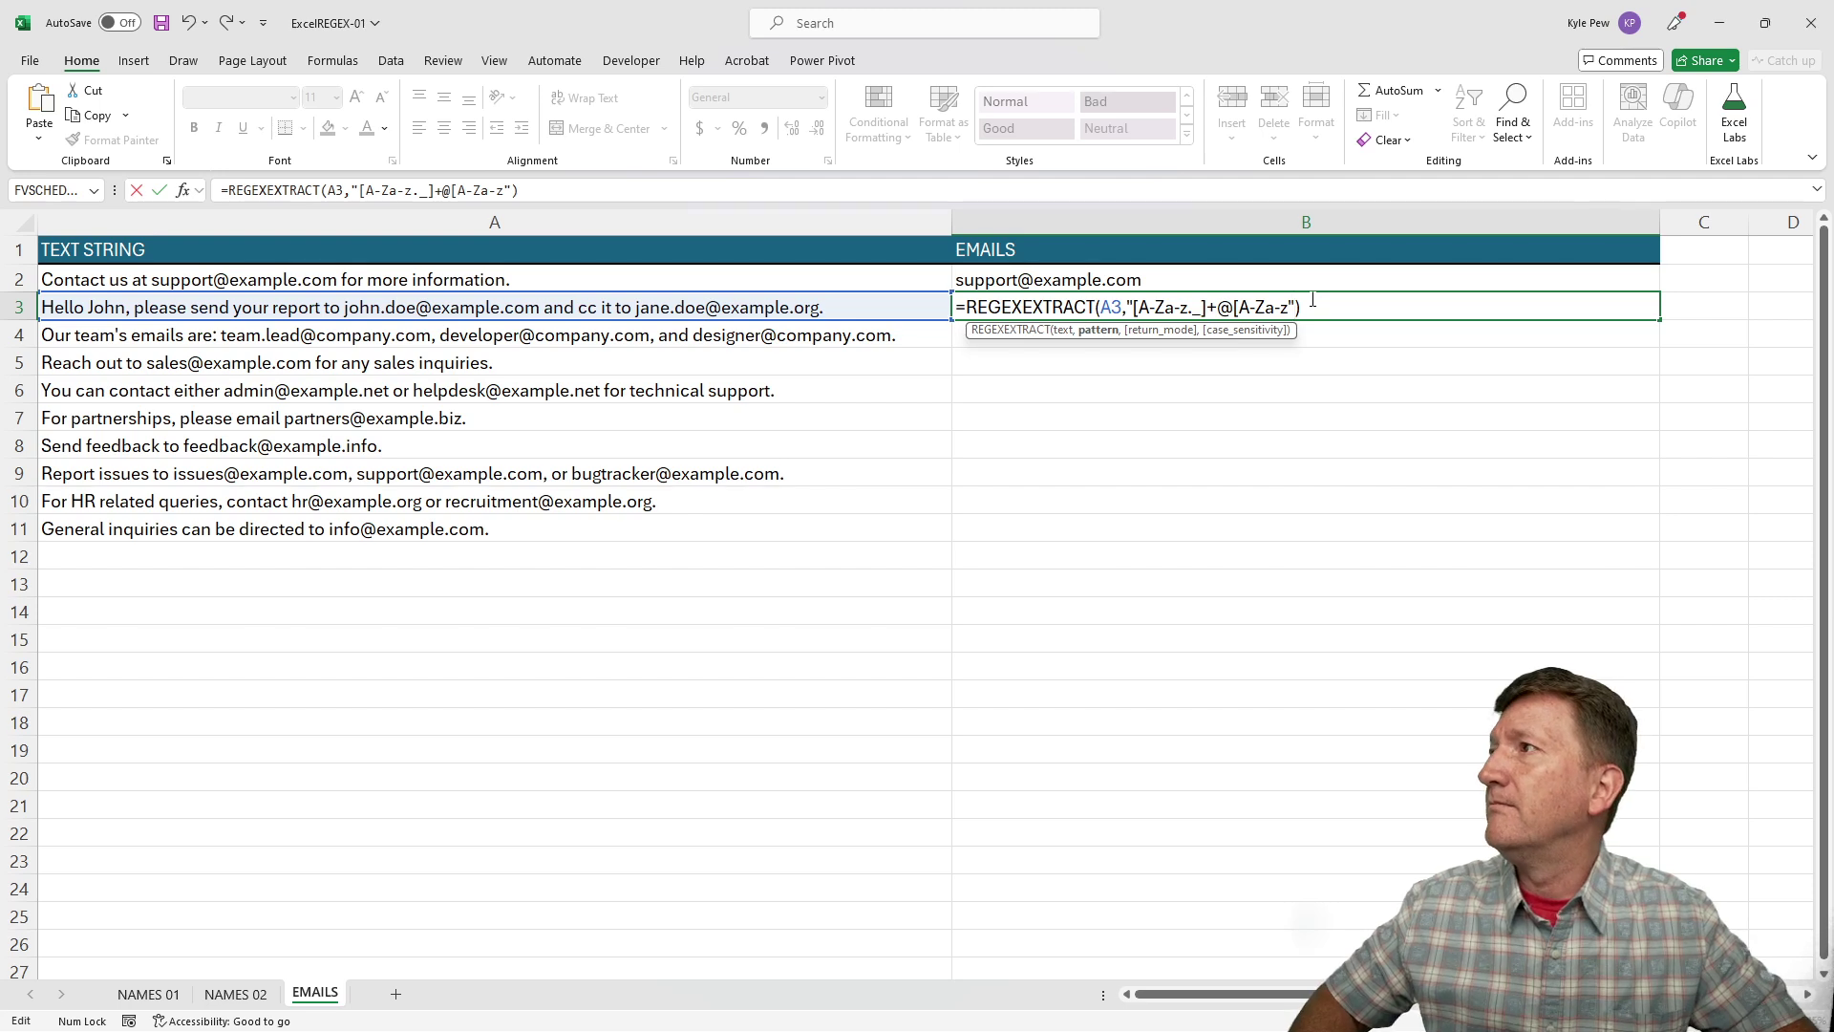
type("]")
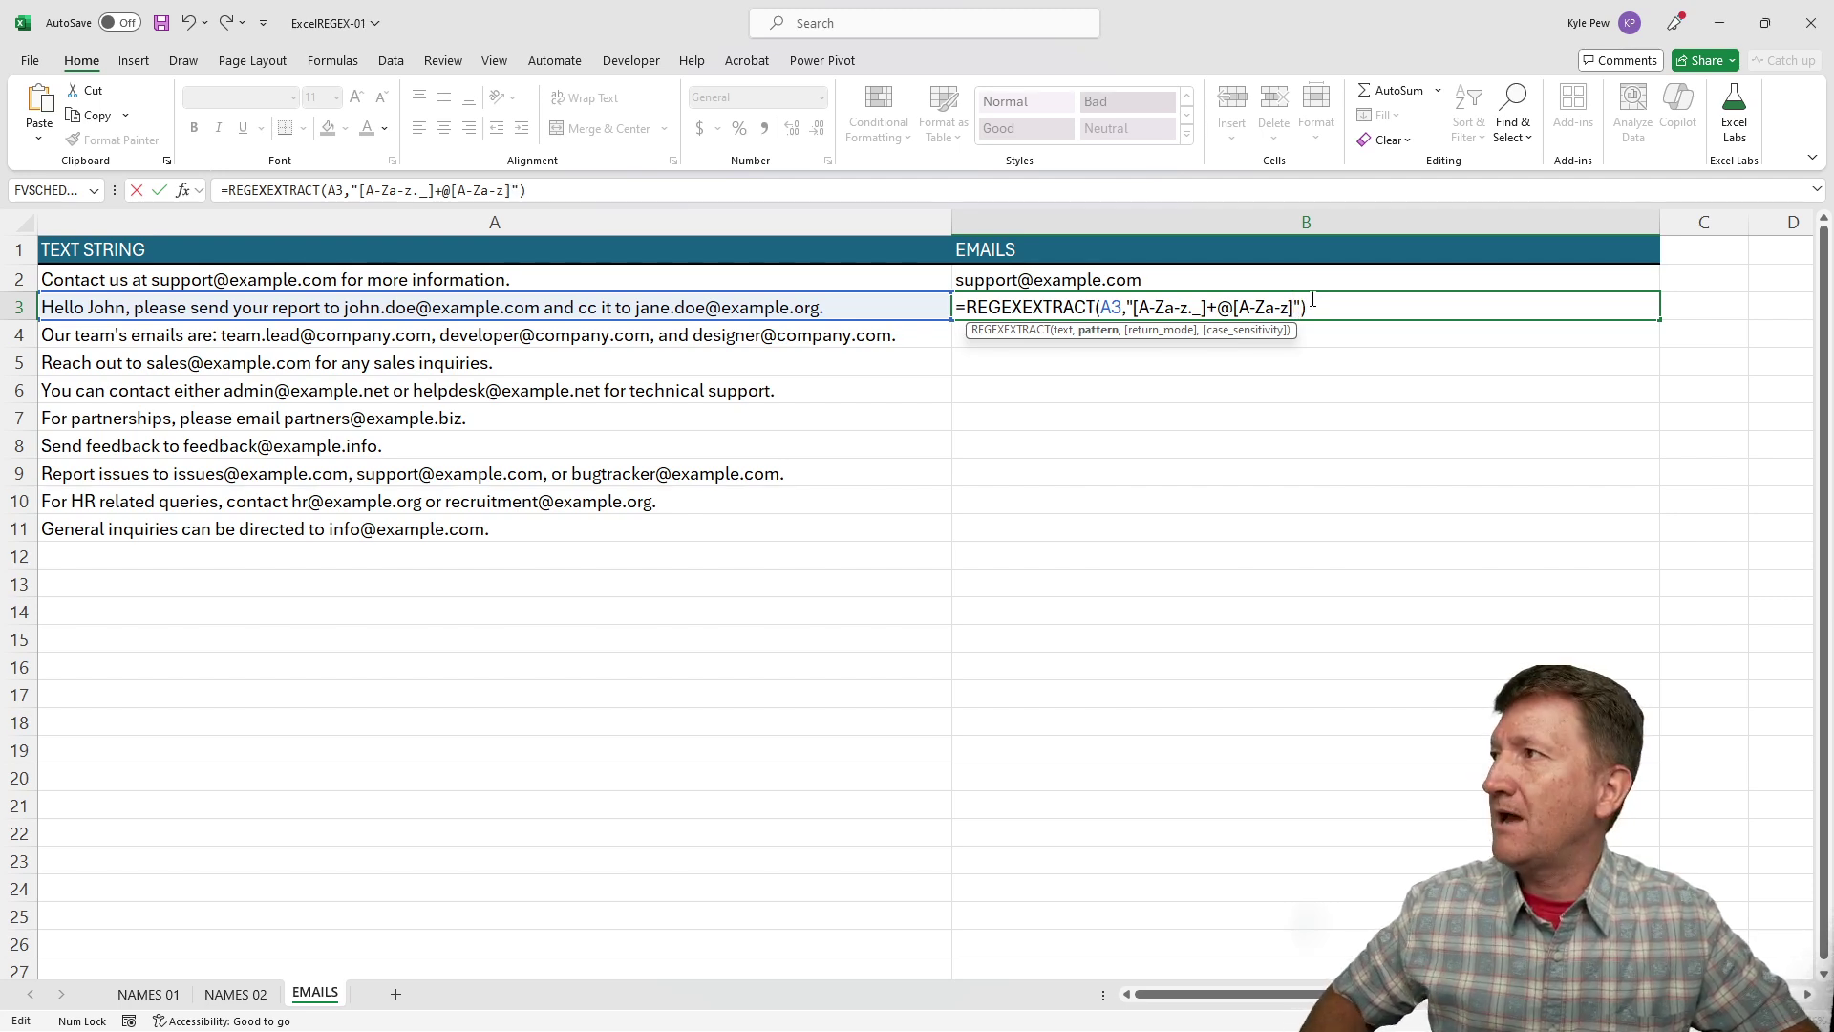
type("+")
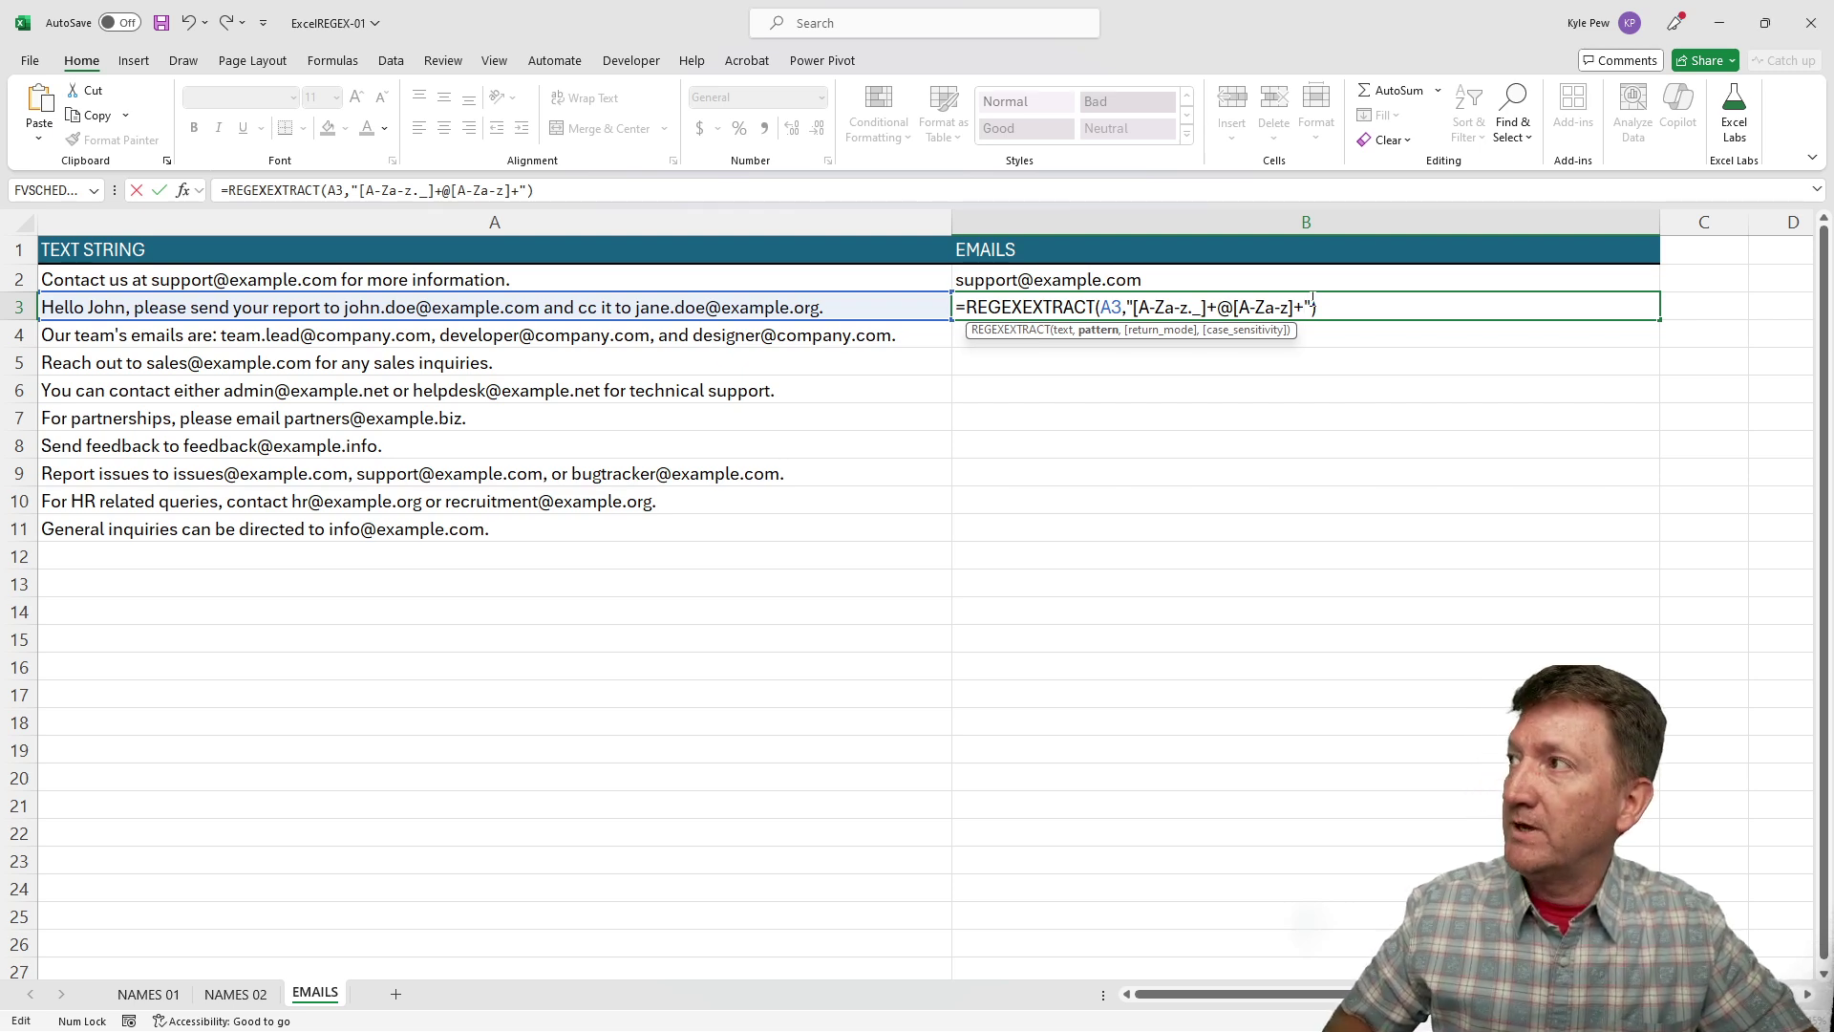
type("\\")
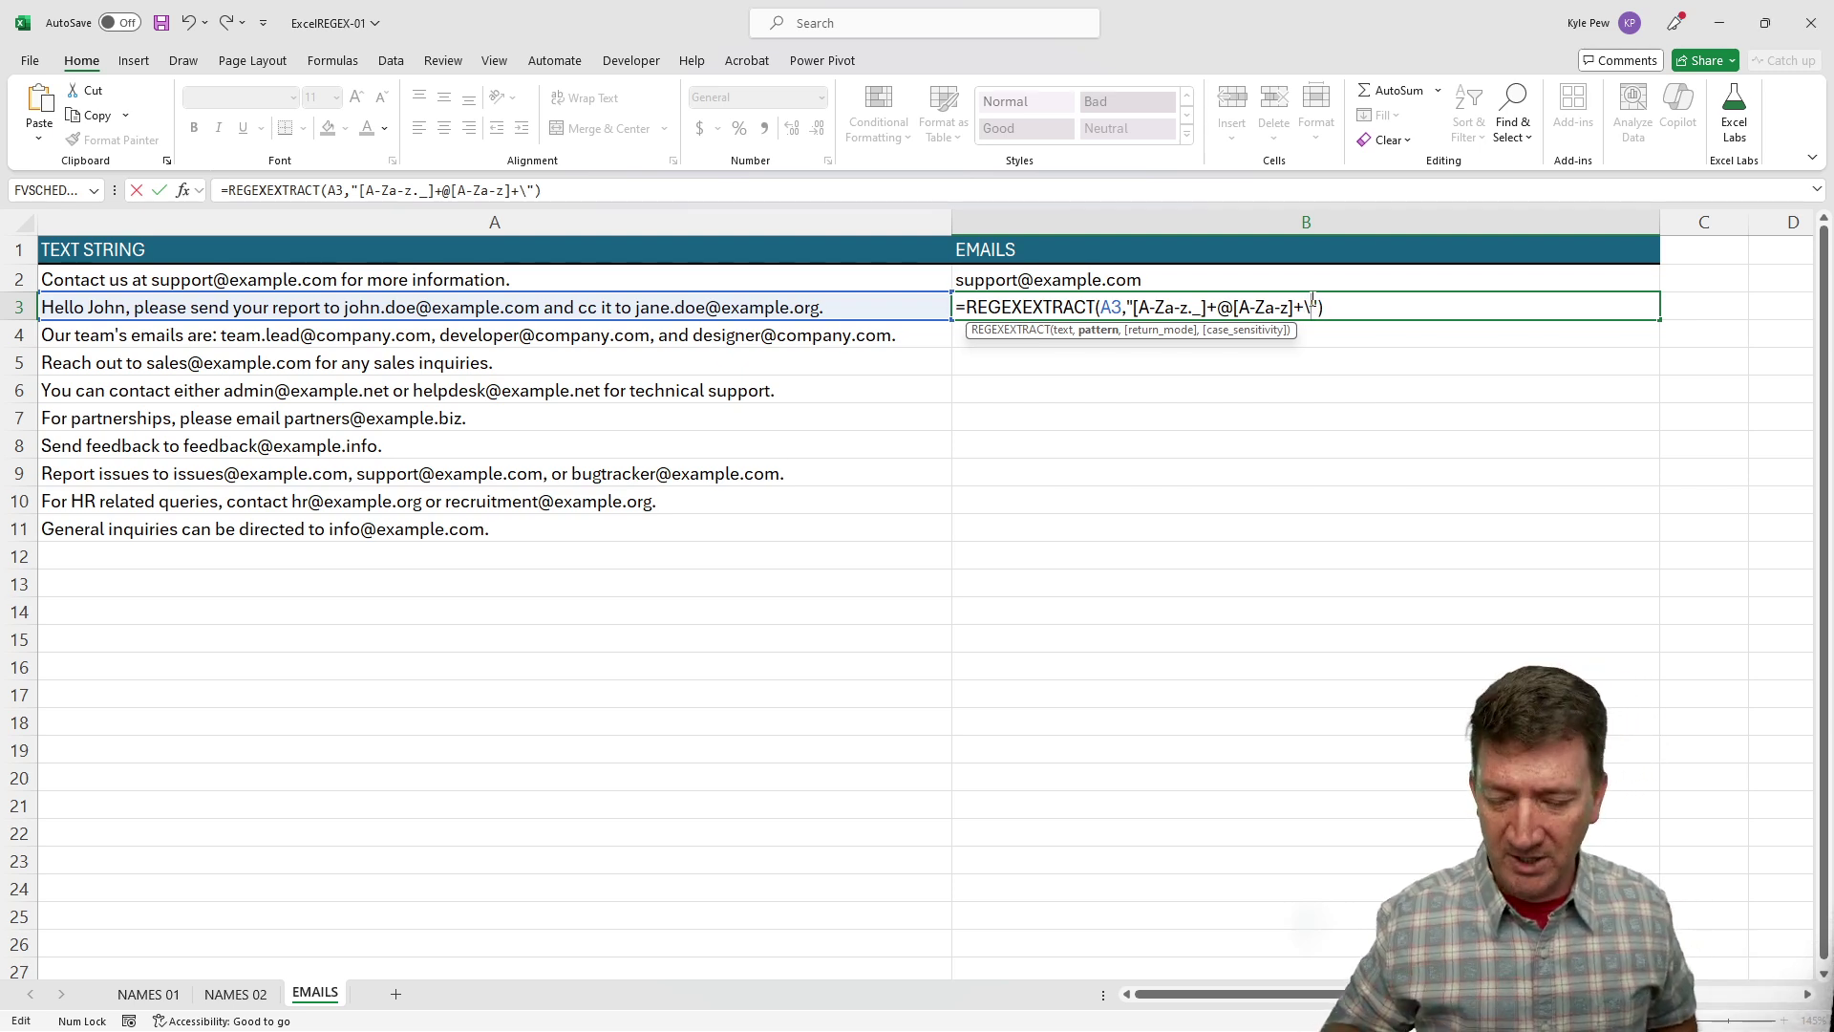
type(".")
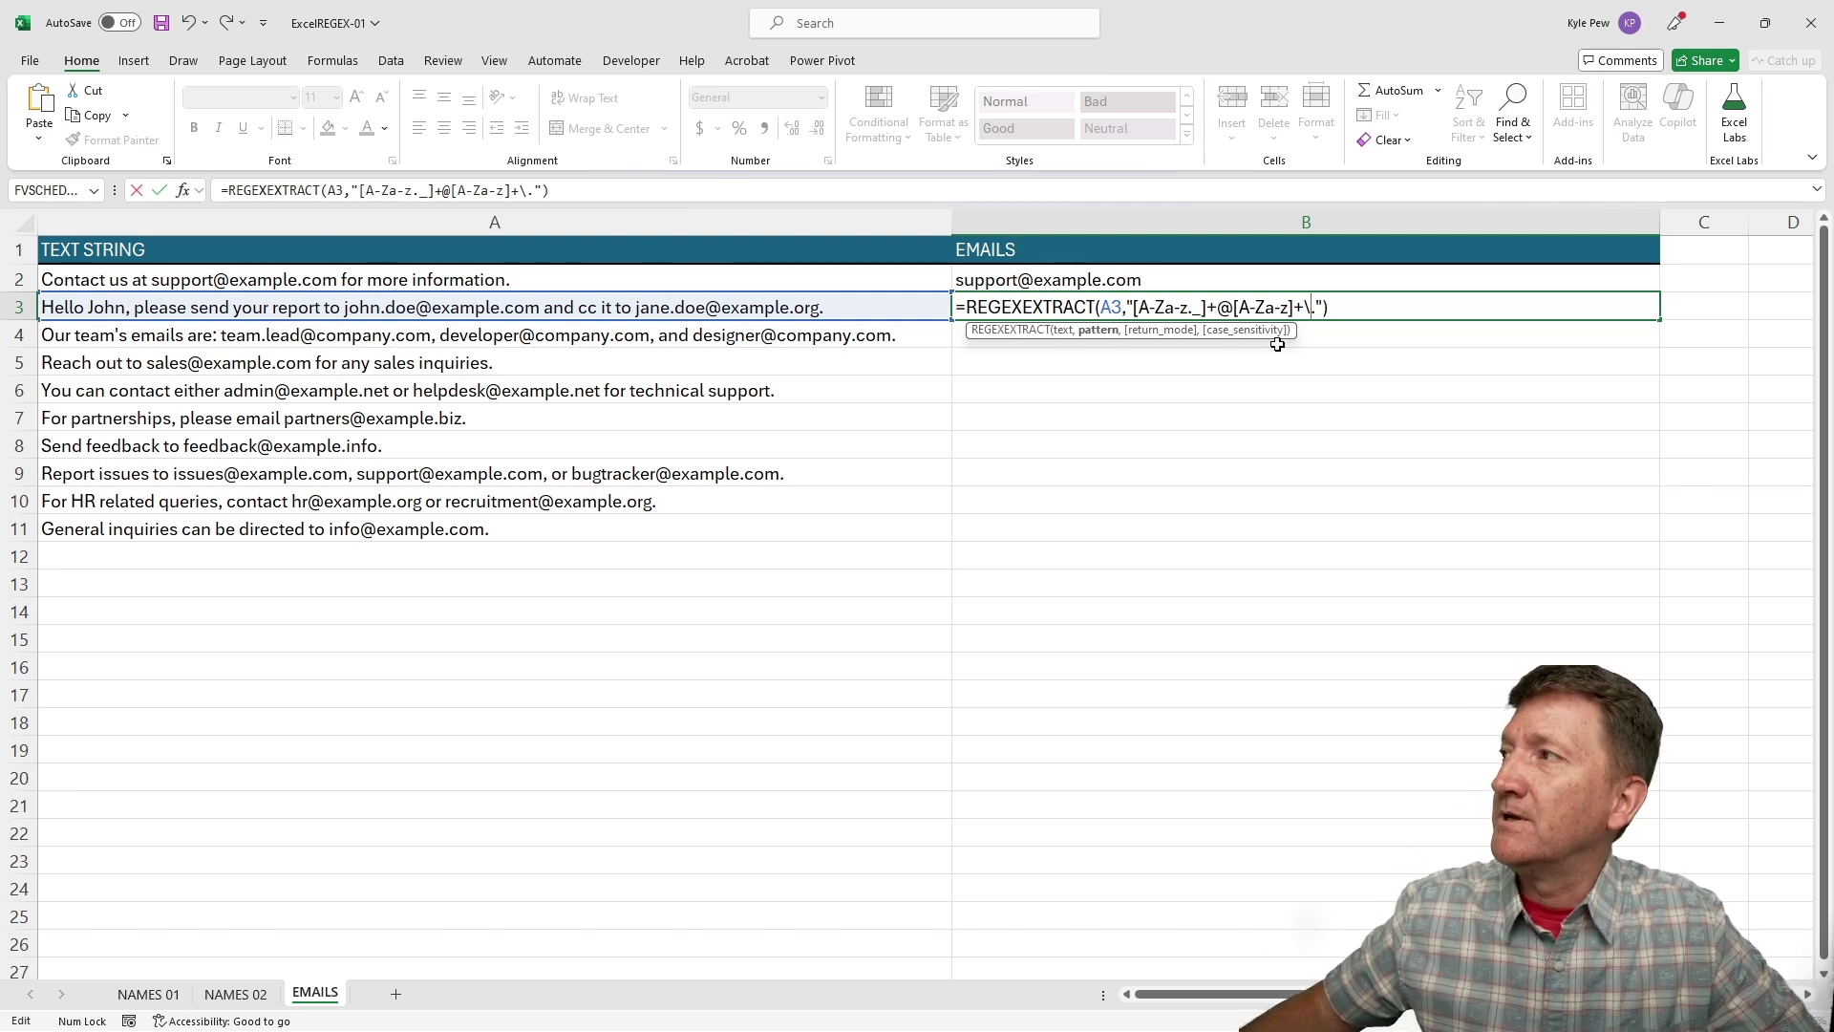
Append [A-Za-z]{2,} to B3's pattern to match the domain ending, and fill the formula down the EMAILS column through B11.
left_click(1319, 306)
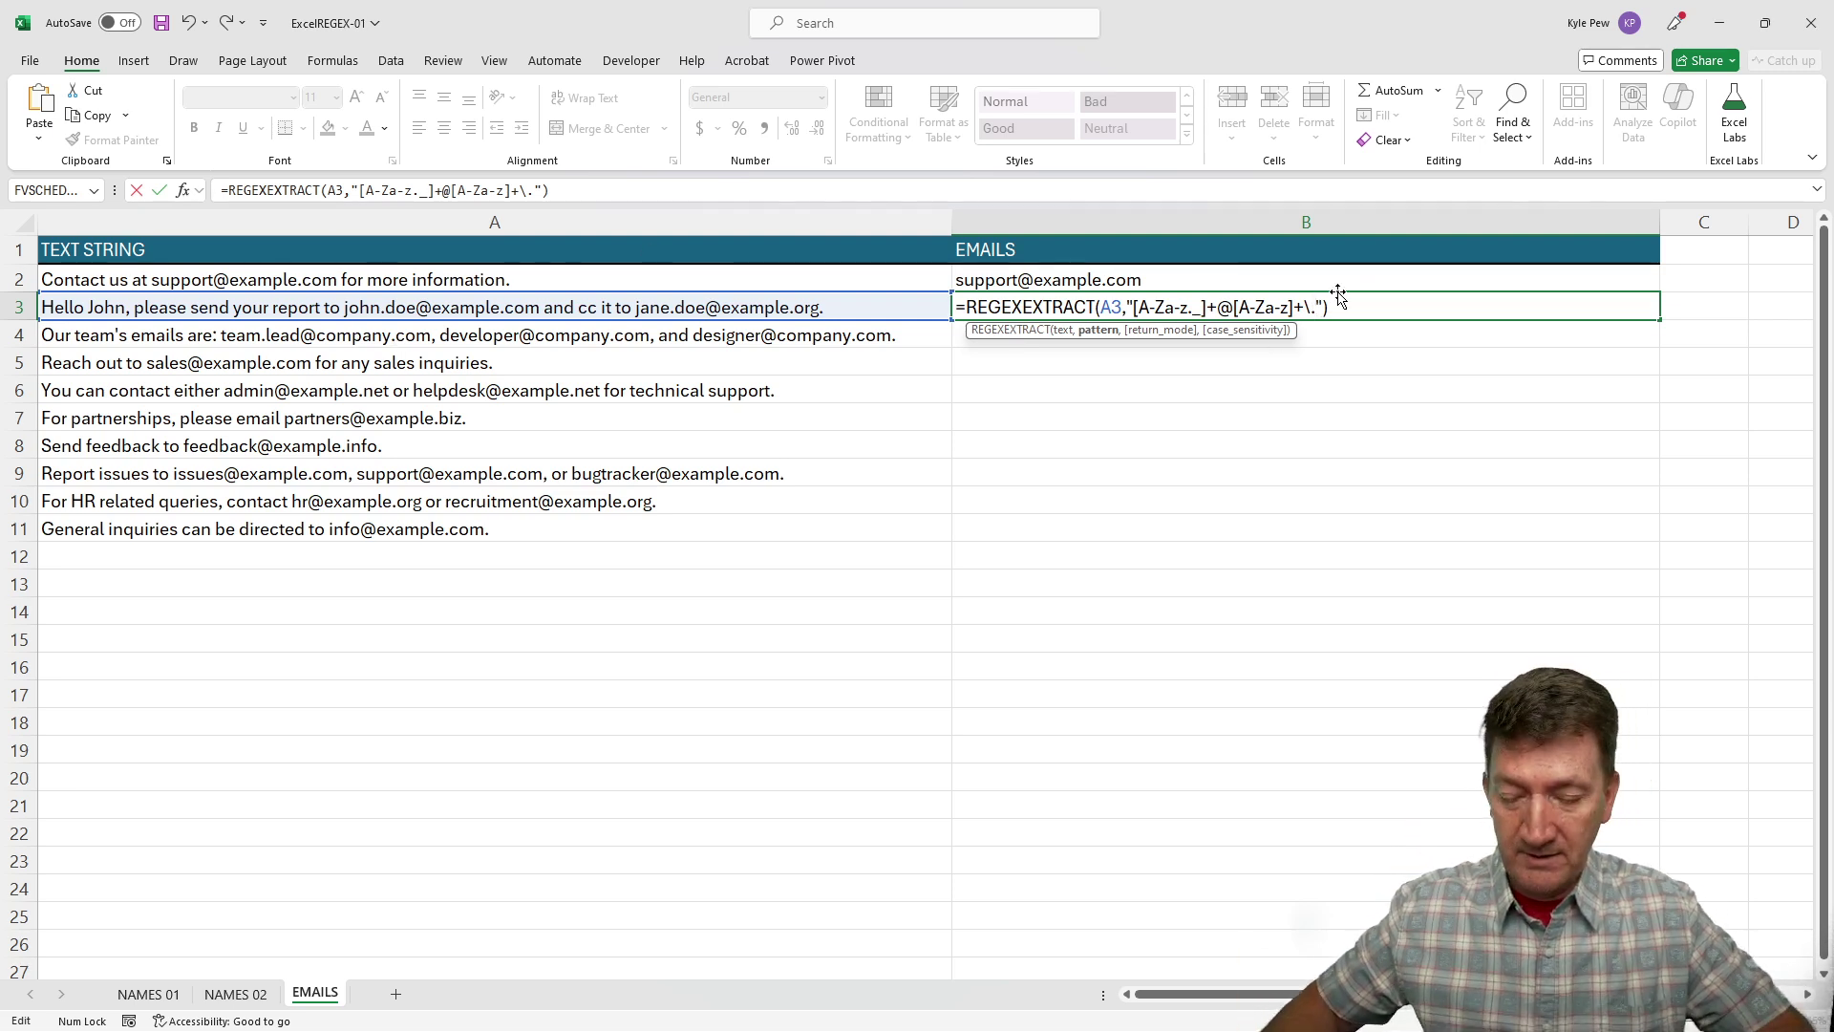
type("[A-")
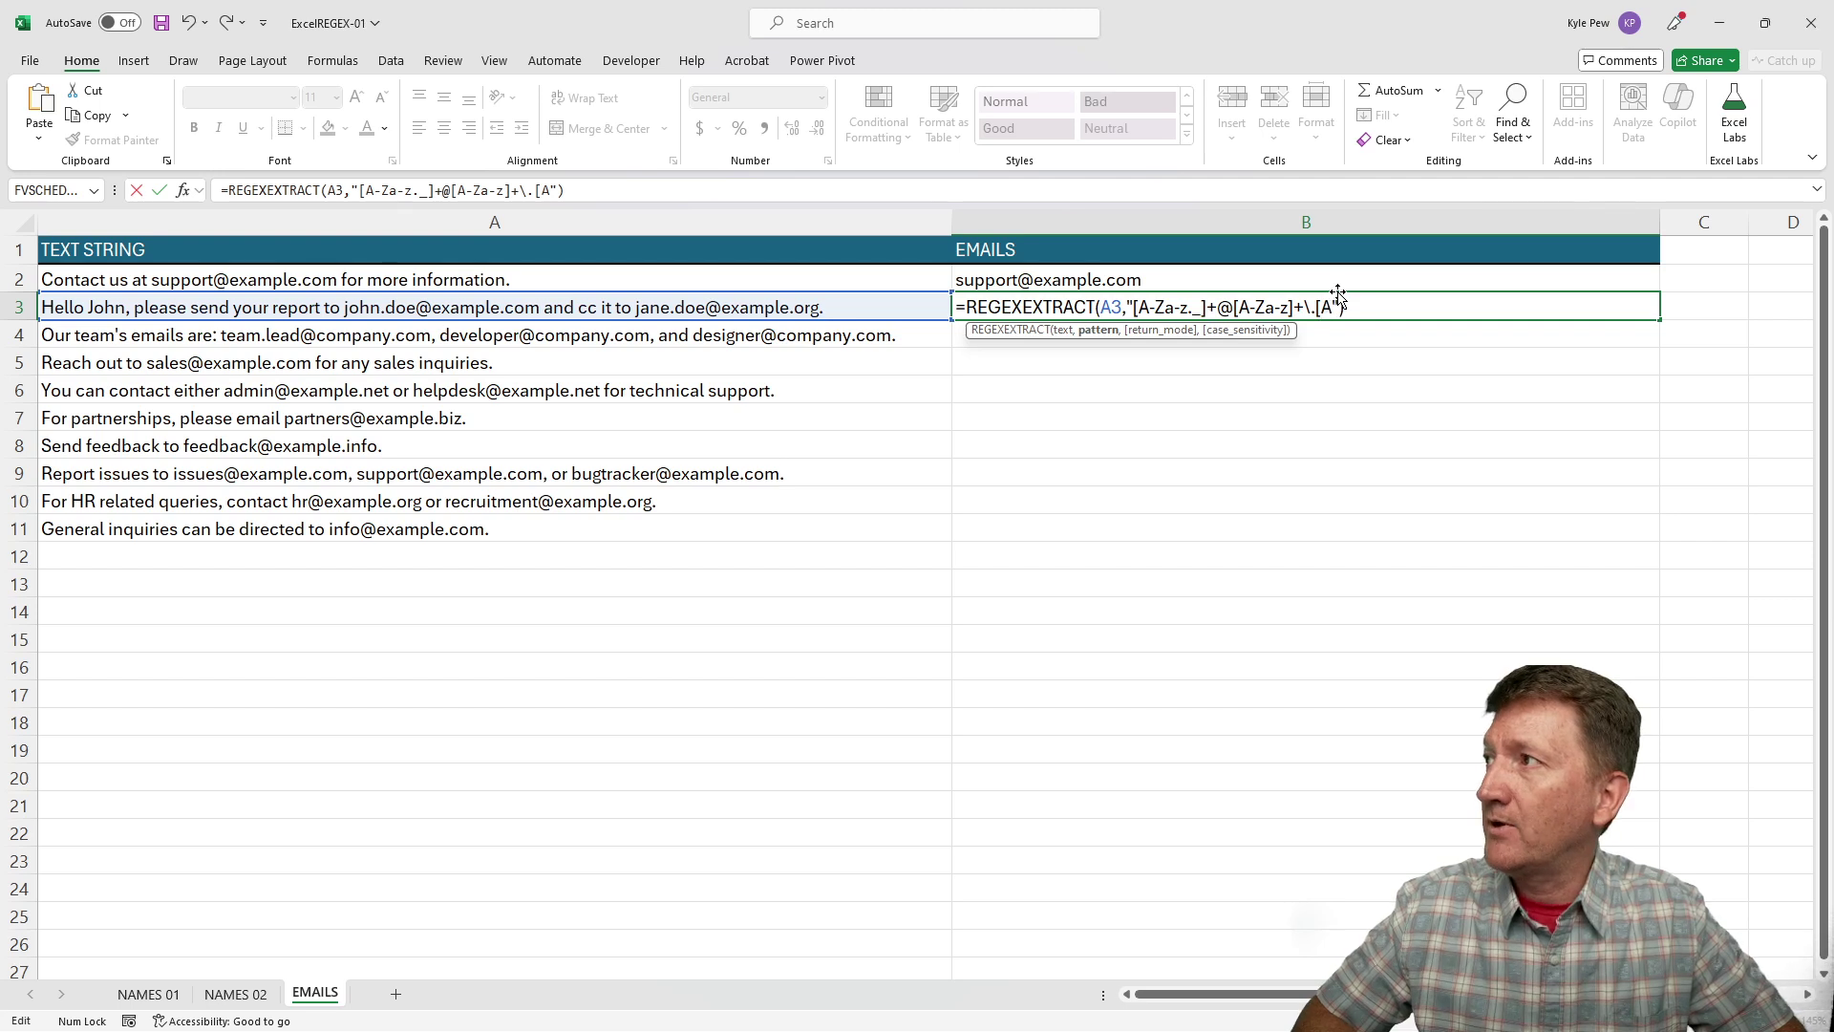
type("Za")
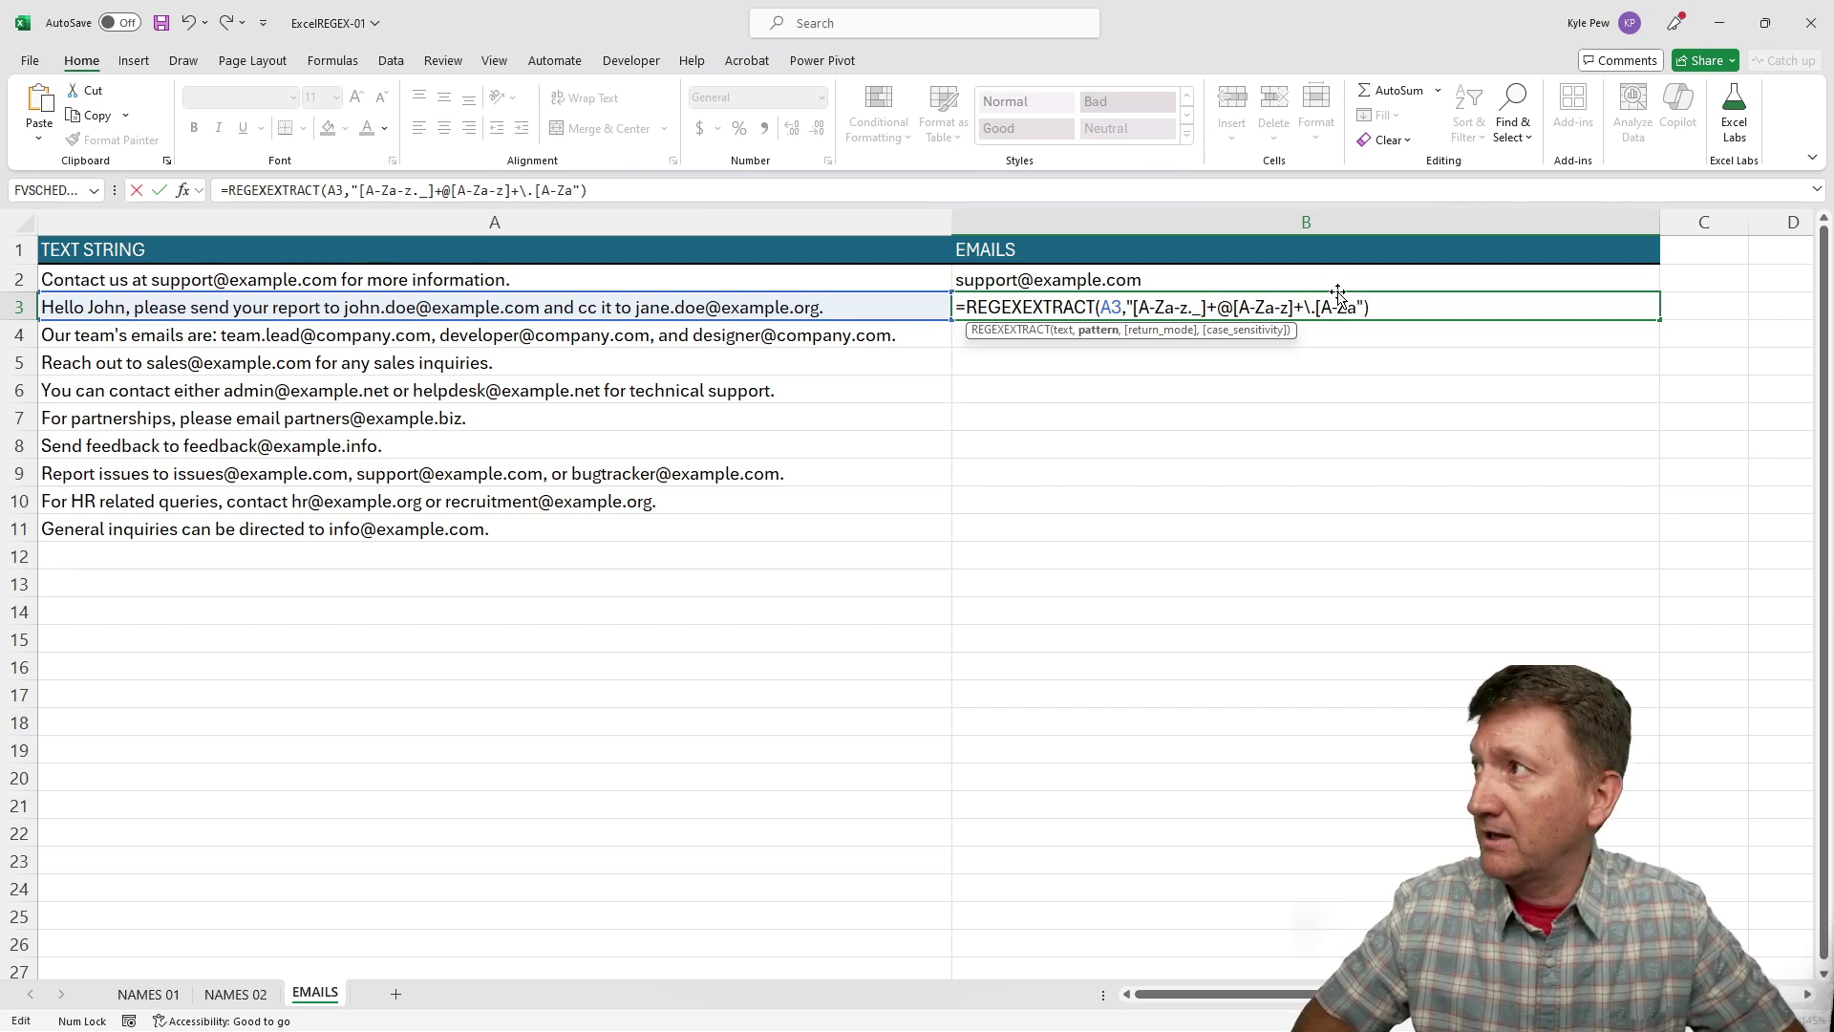
type("-z")
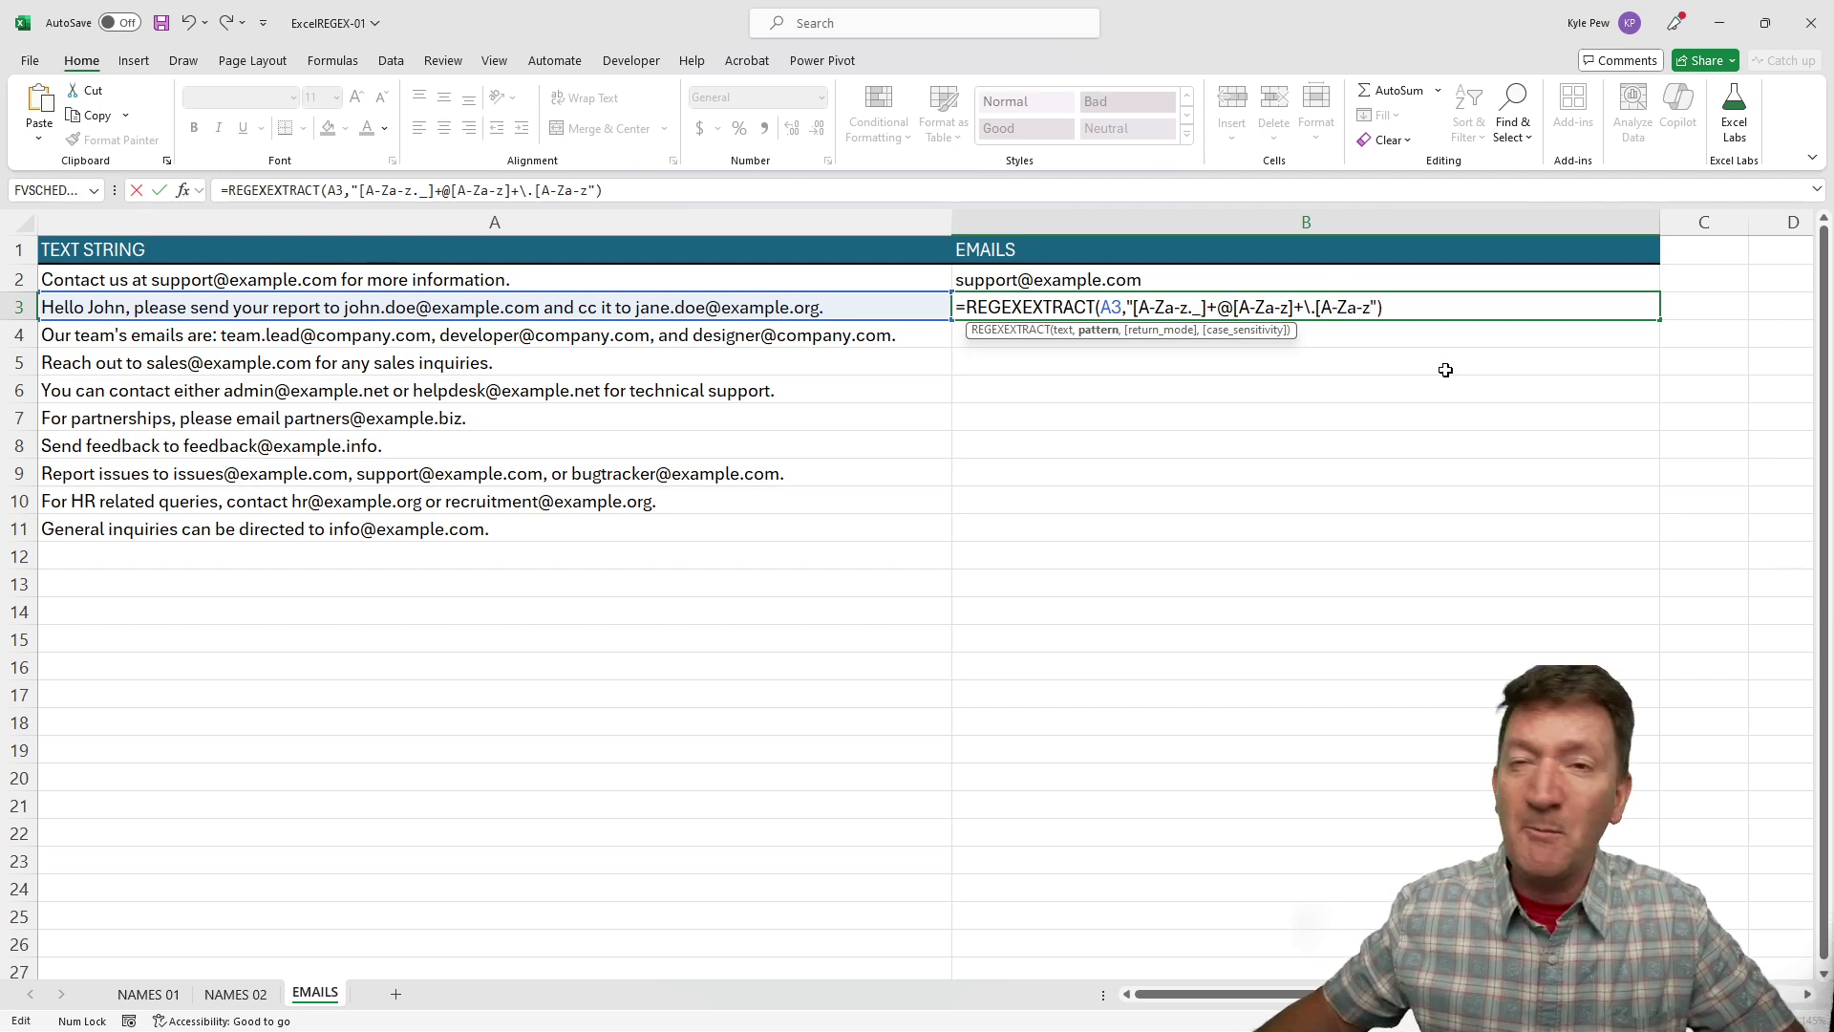
type("]")
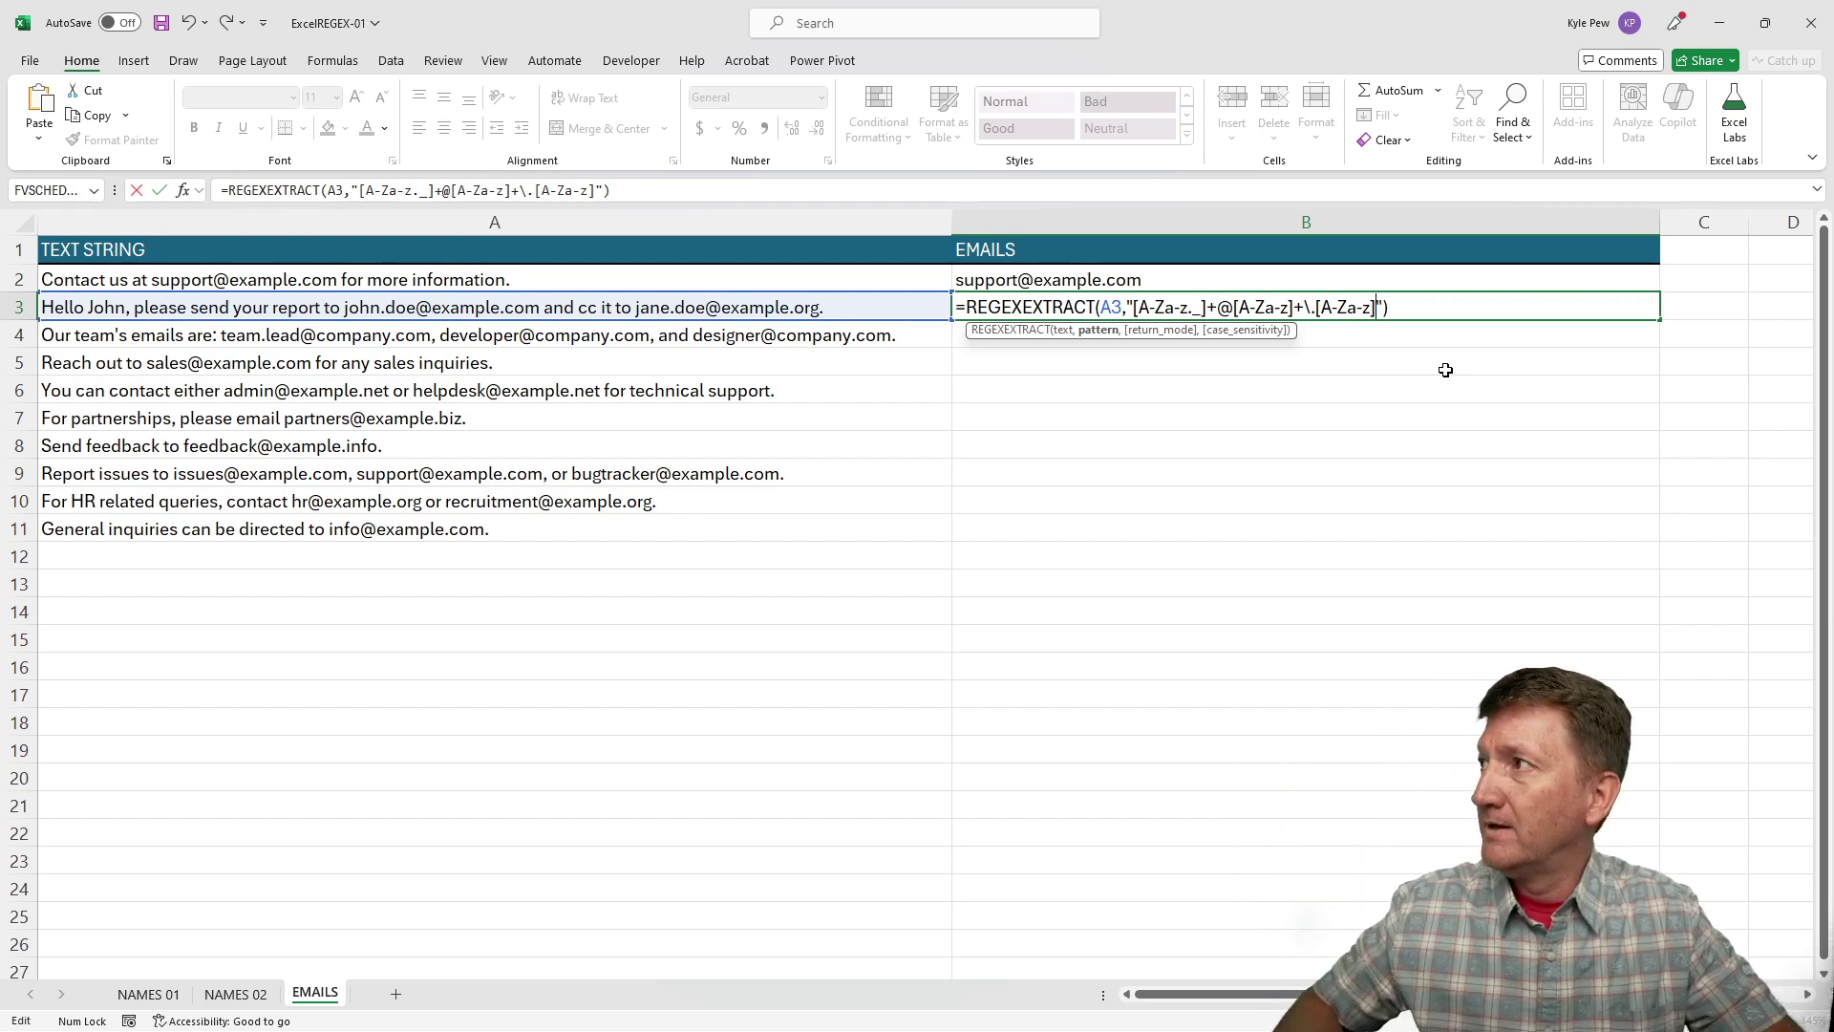
type("{")
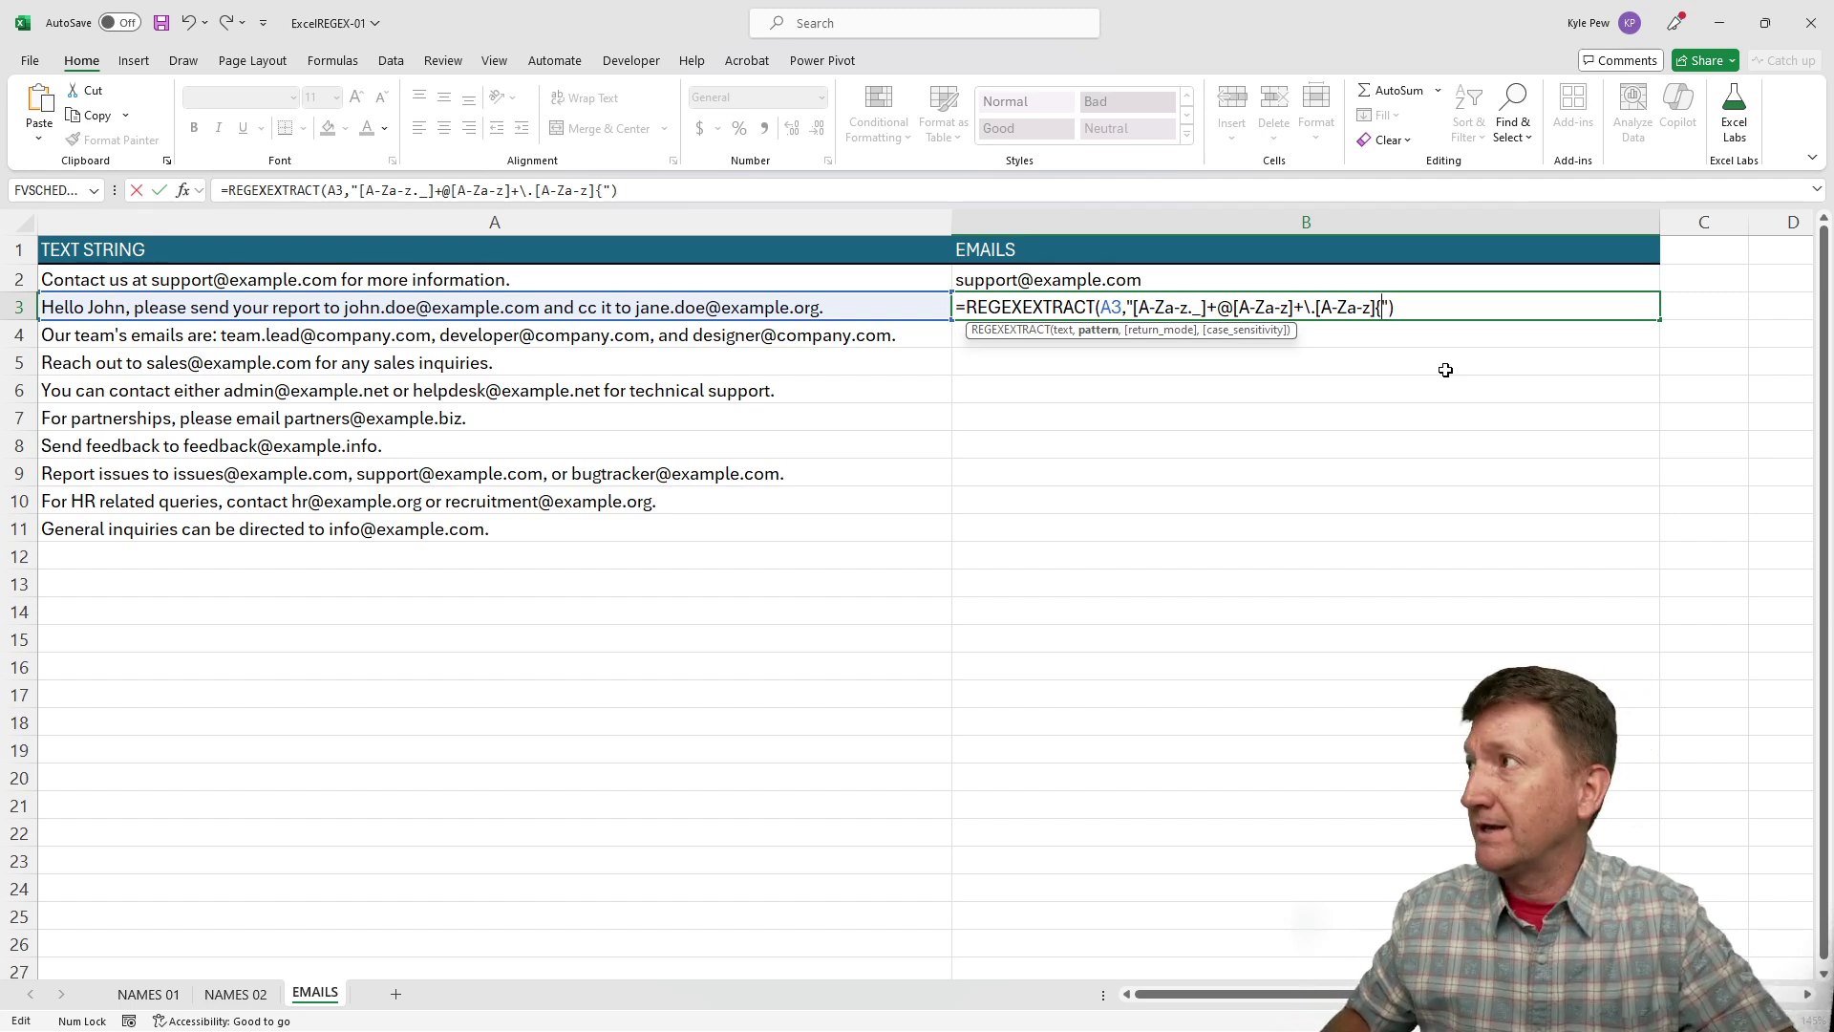
type("2,")
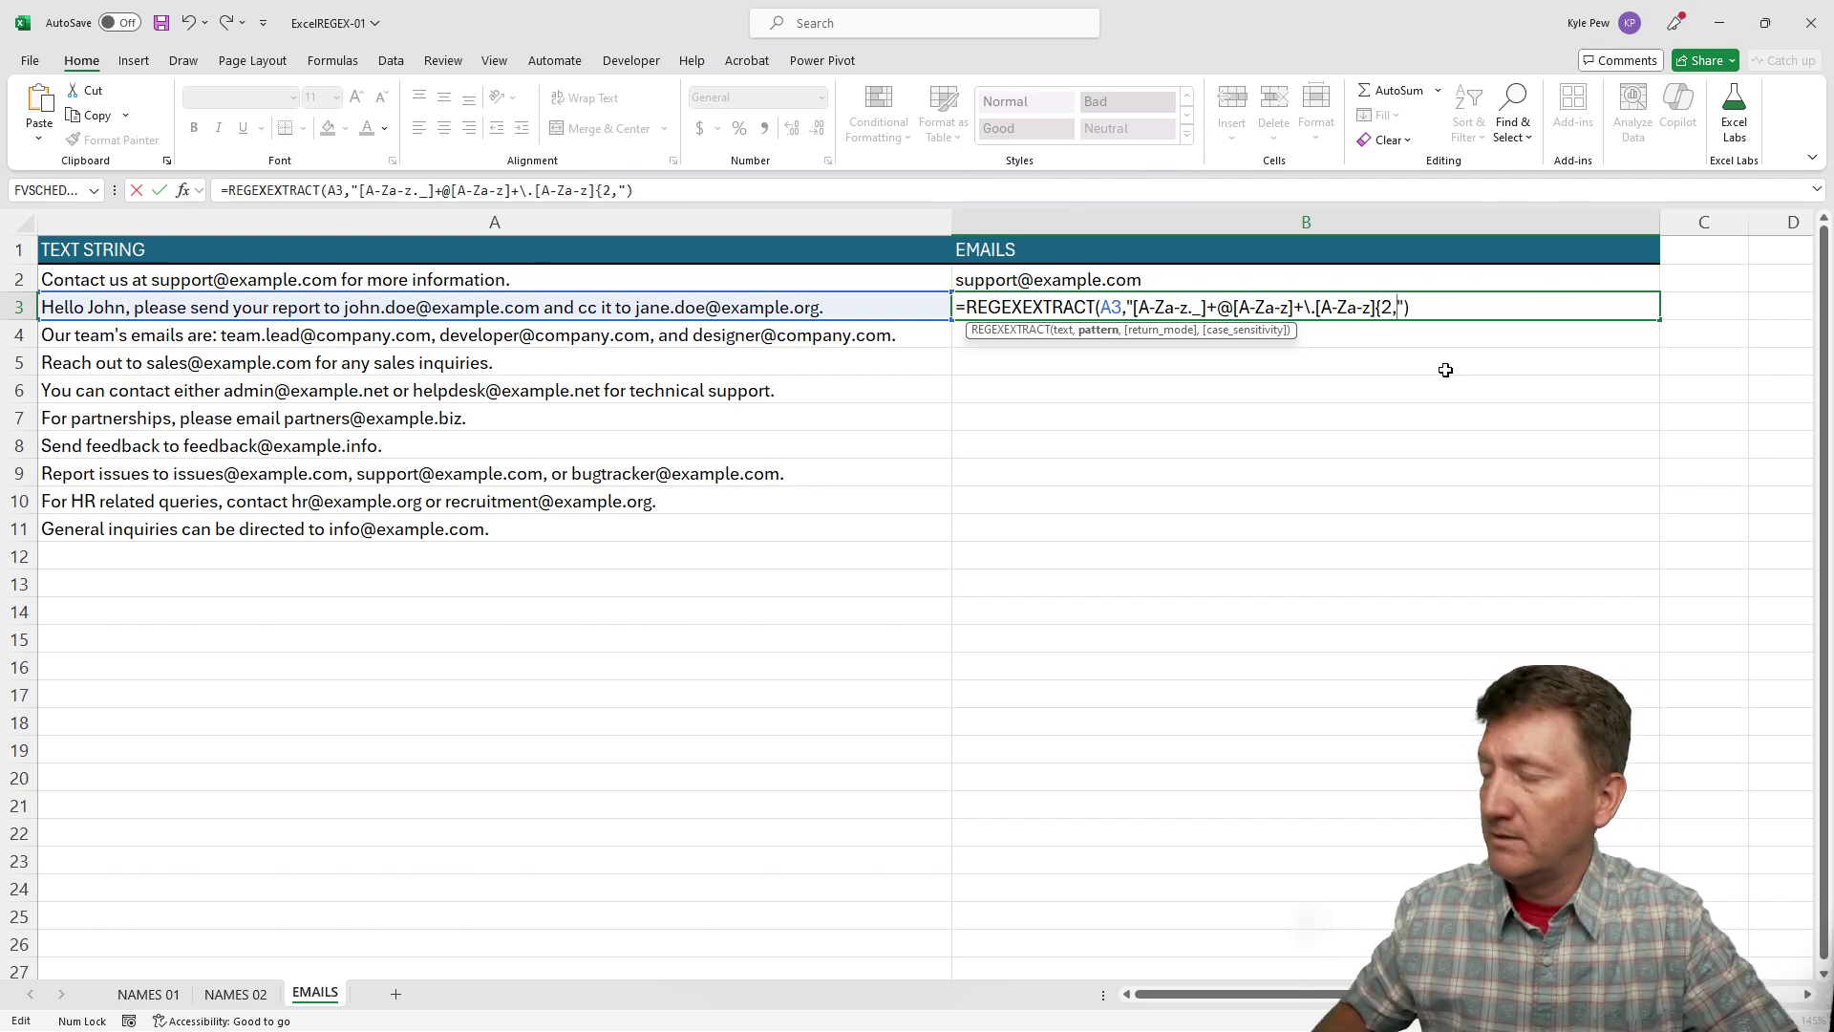
type("}")
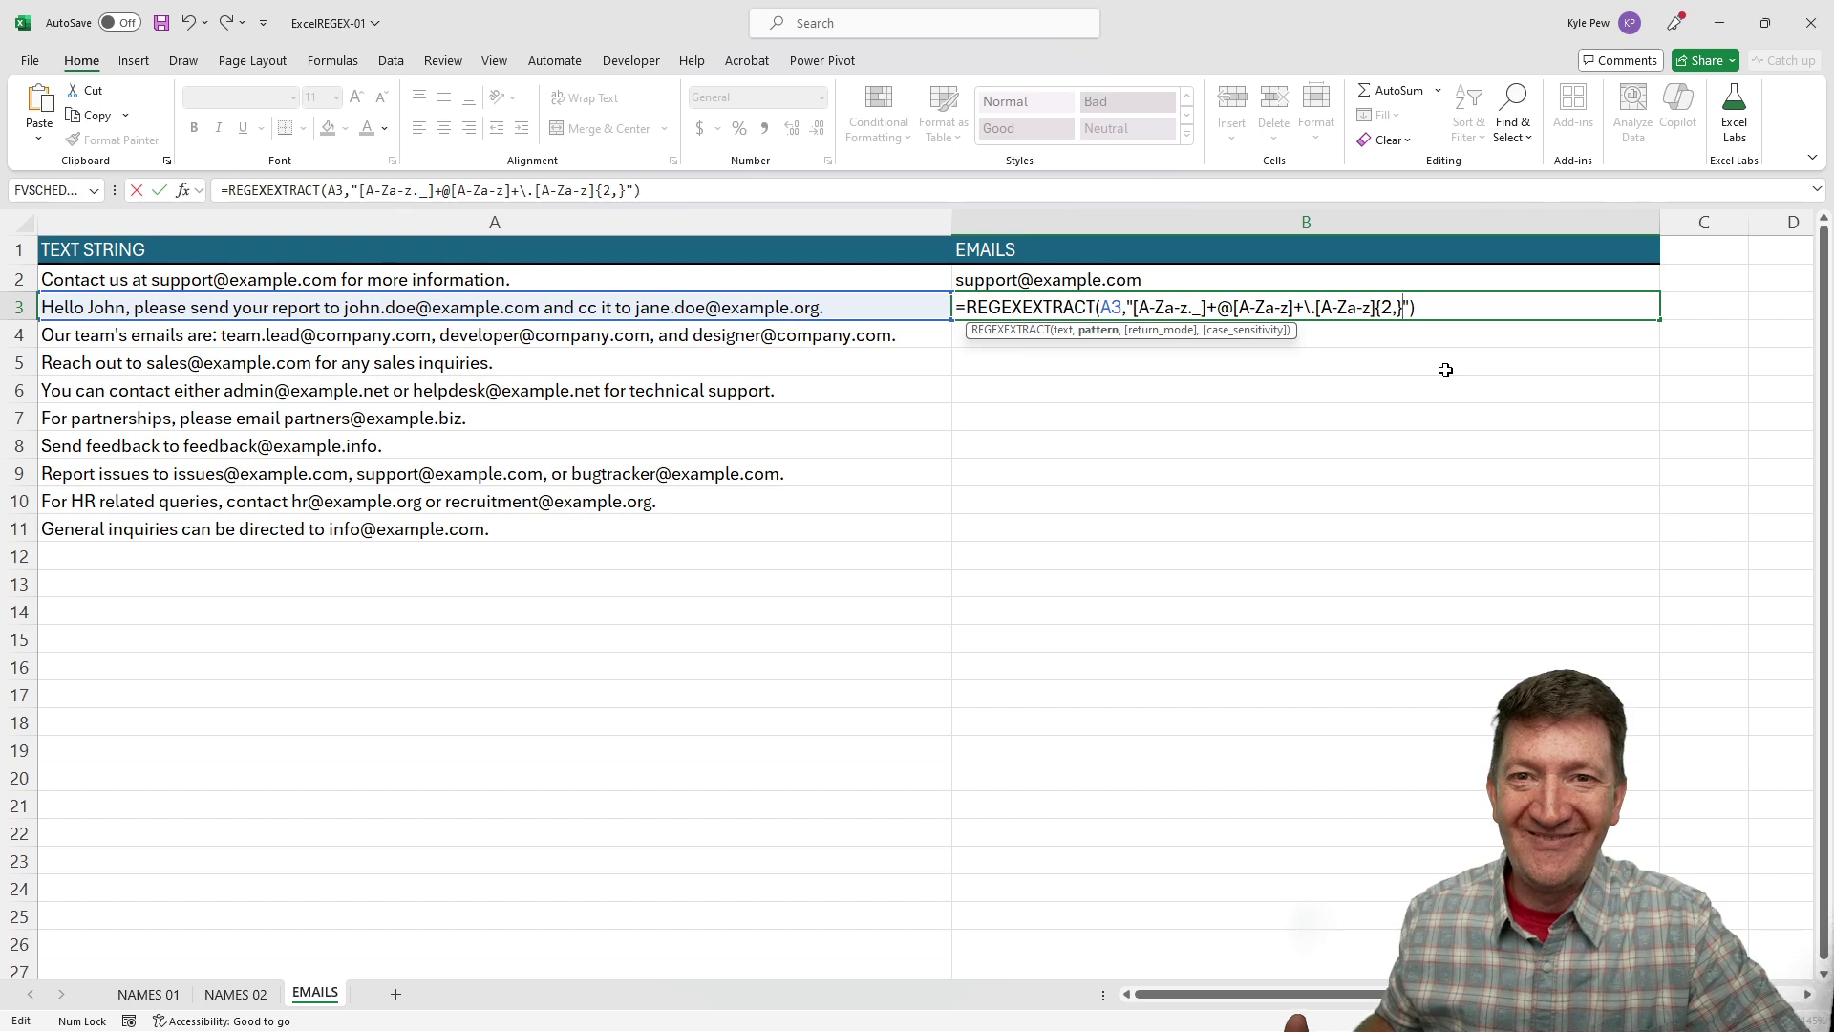
key("Return")
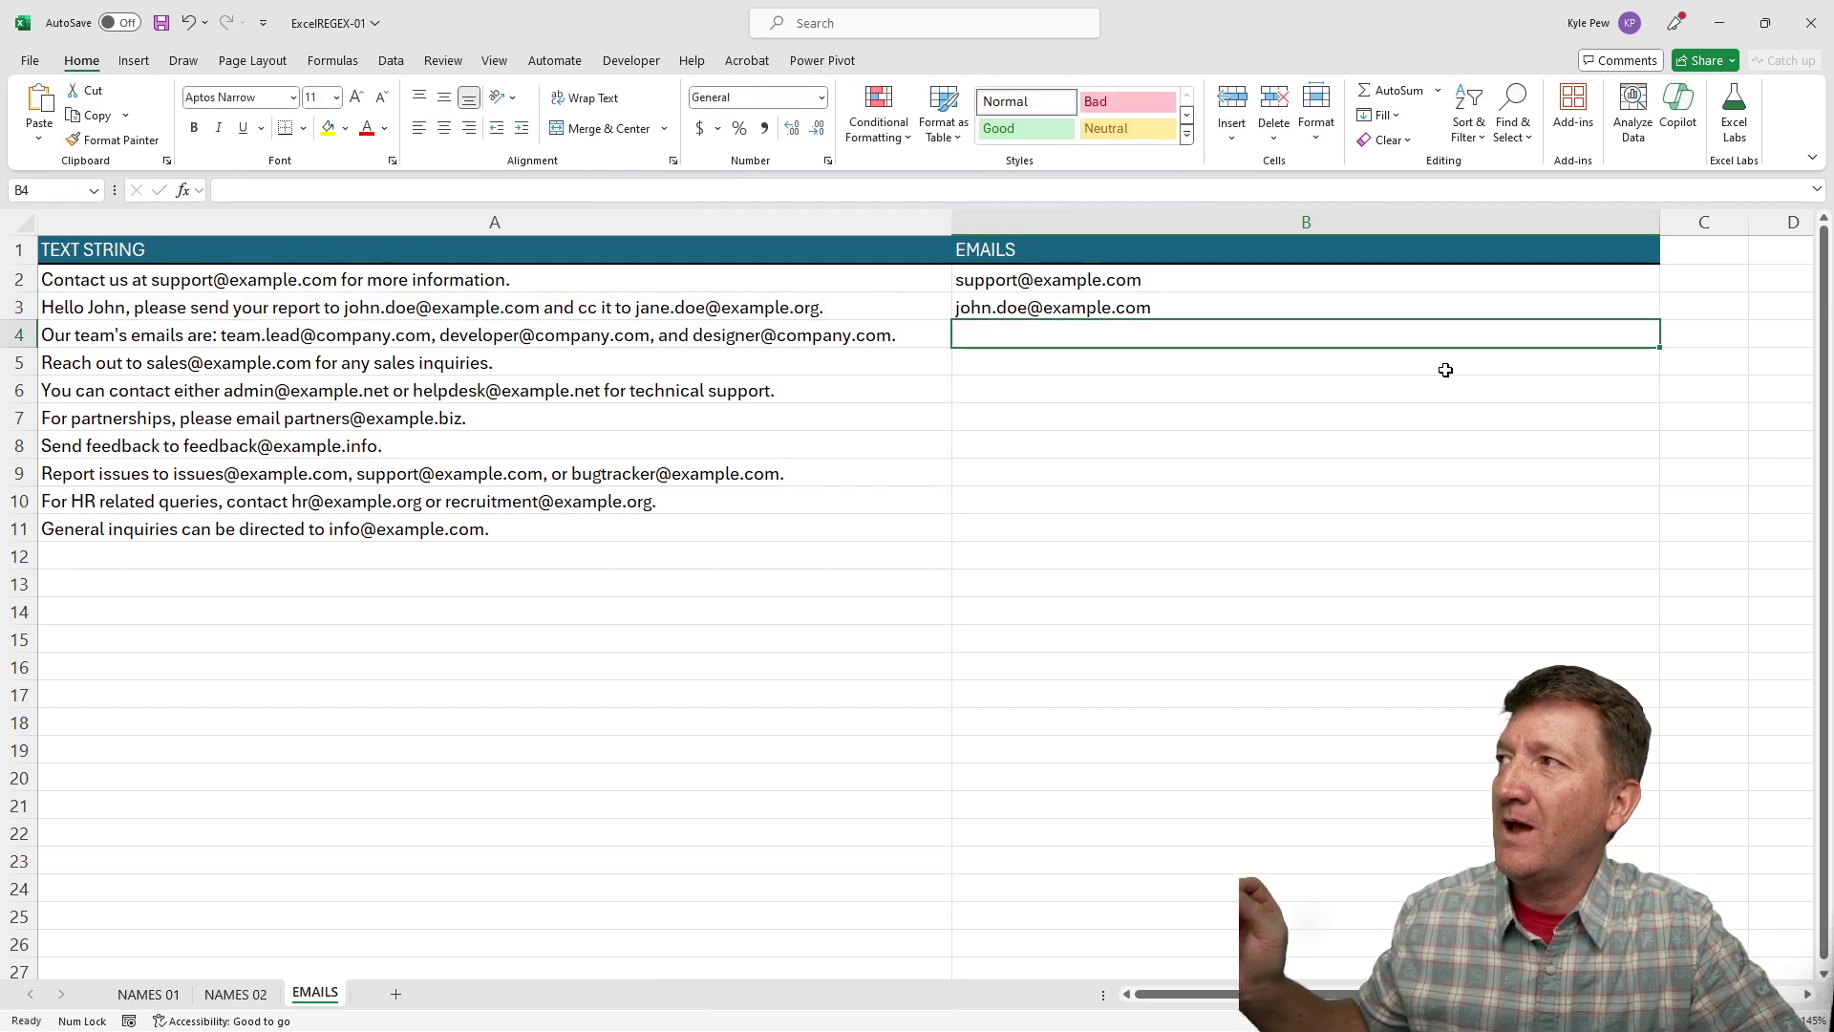
left_click(1290, 306)
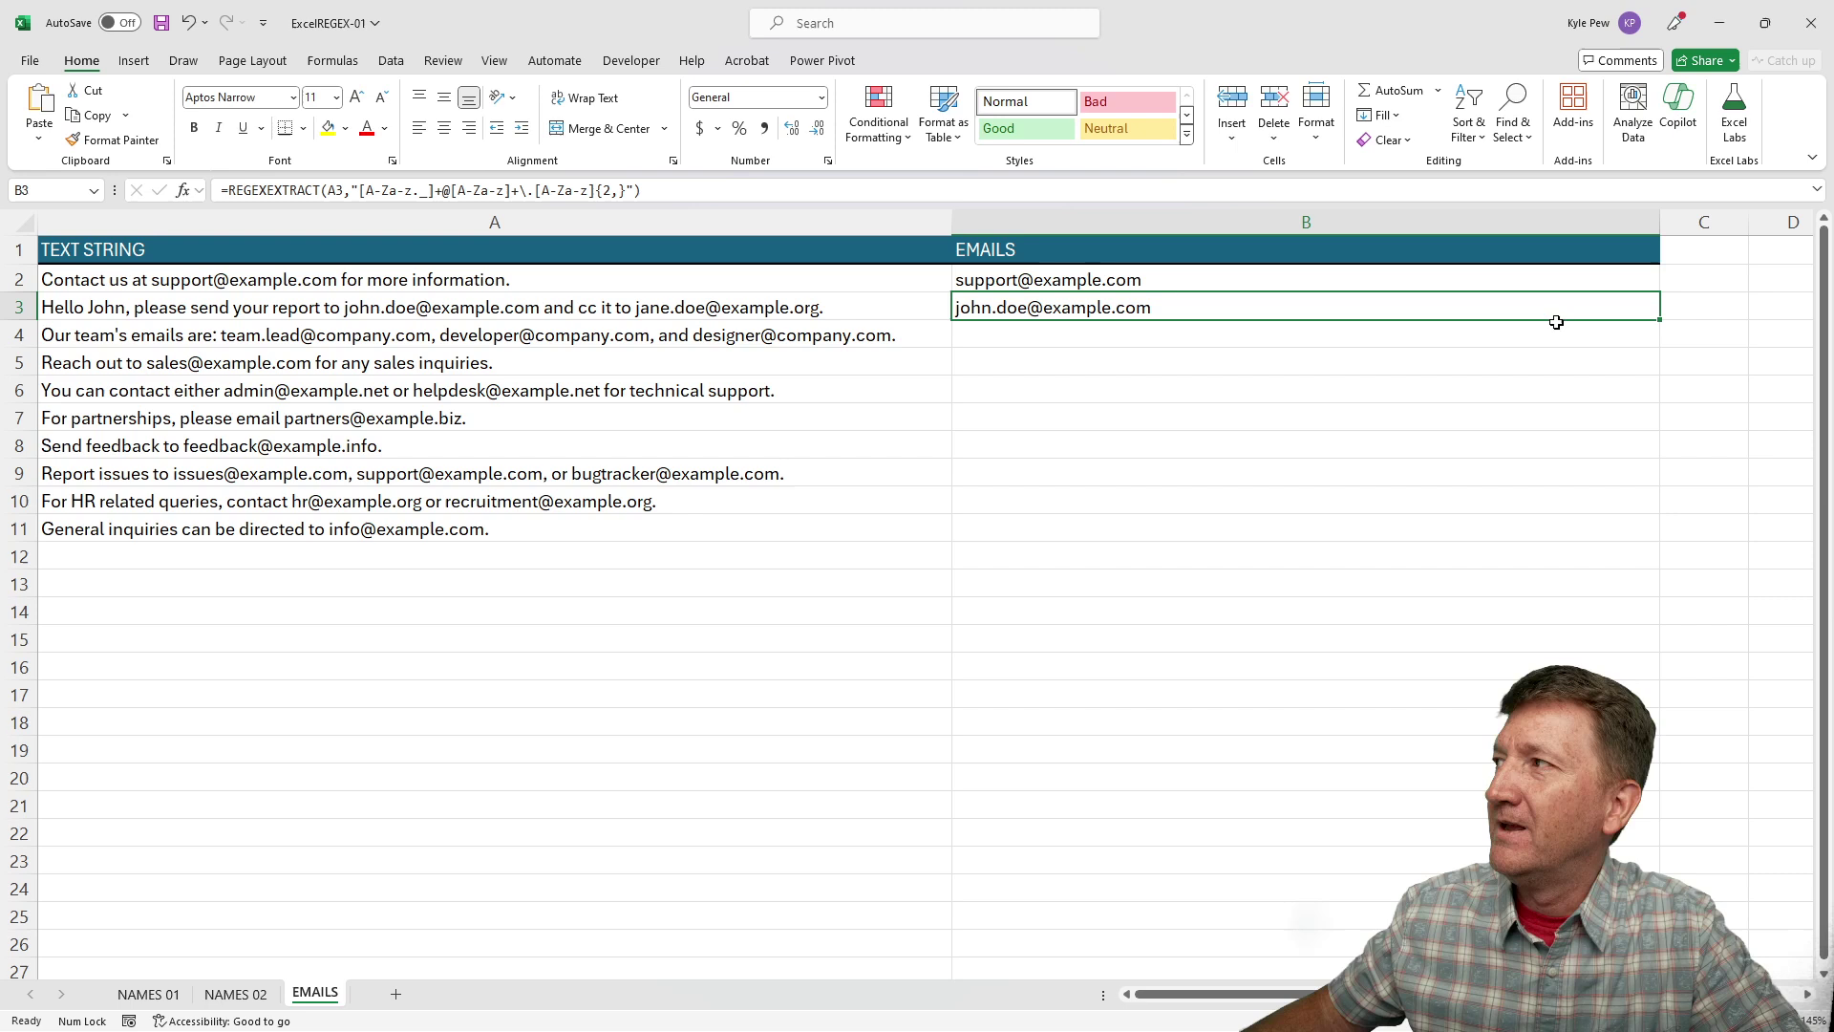
double_click(1660, 319)
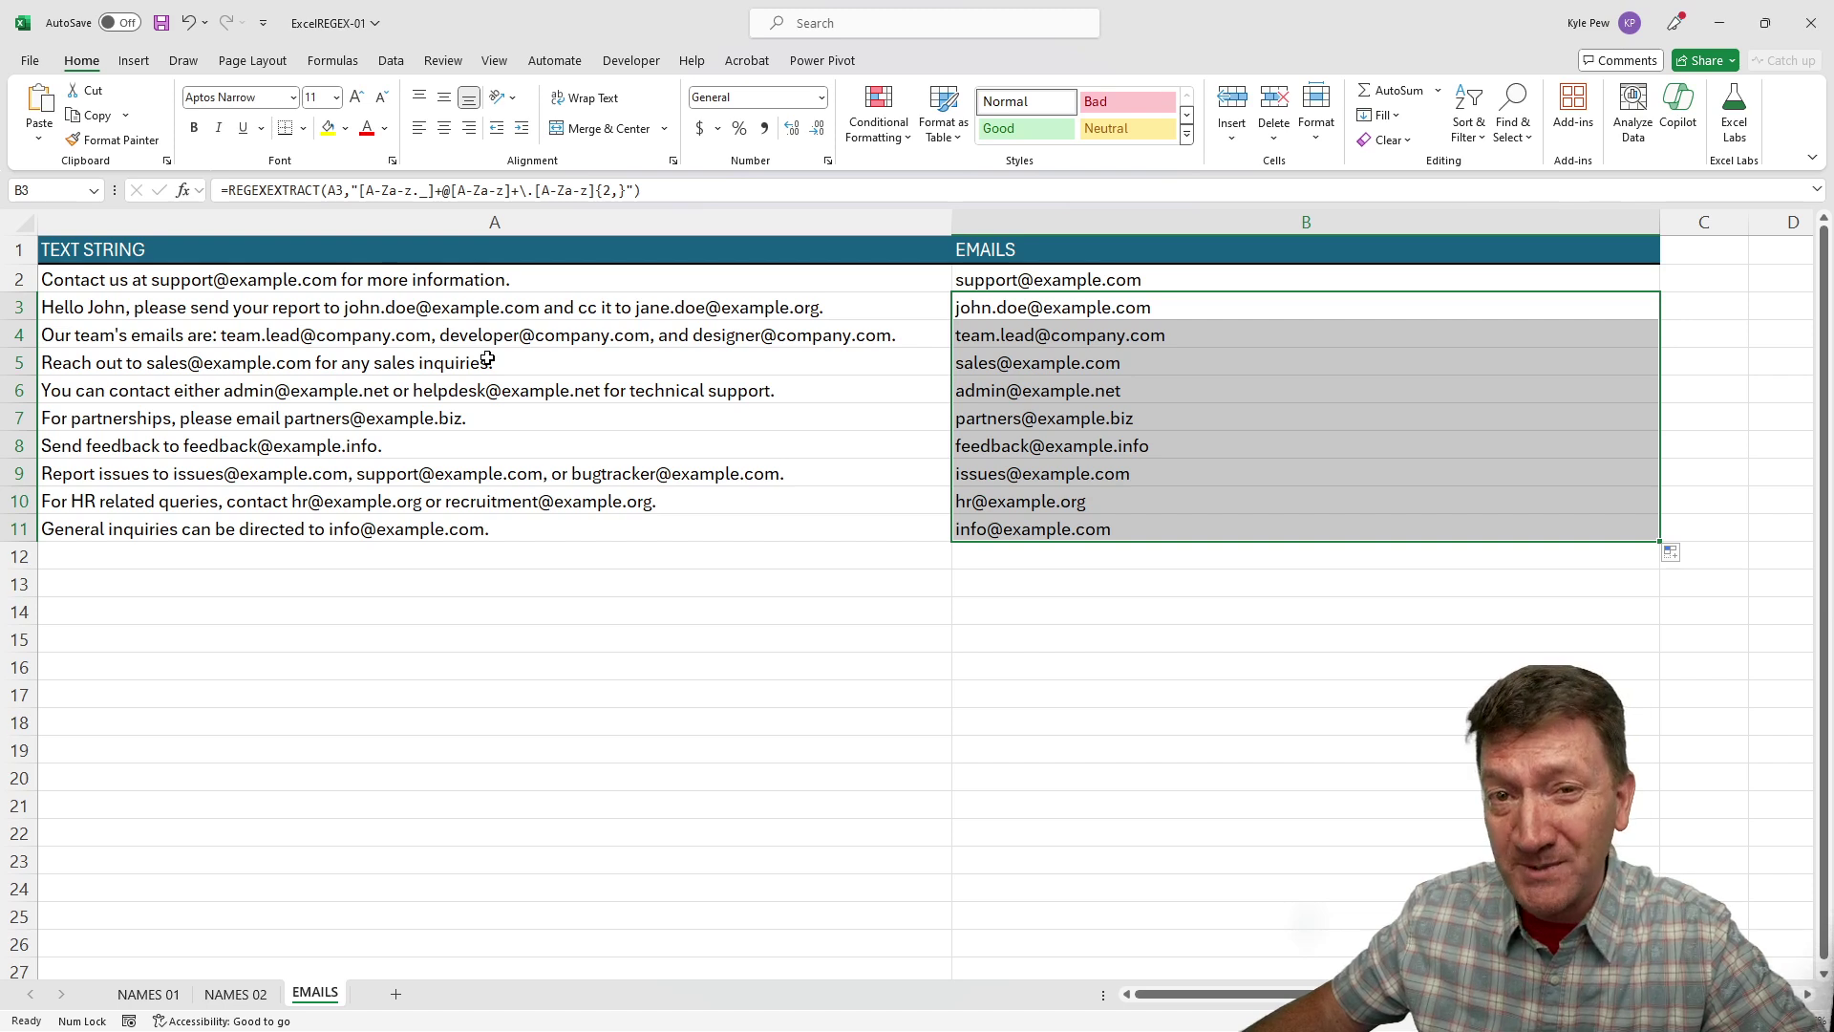
Add return mode 1 (All matches) to B3's REGEXEXTRACT formula and fill it down the EMAILS column through B11.
double_click(1149, 307)
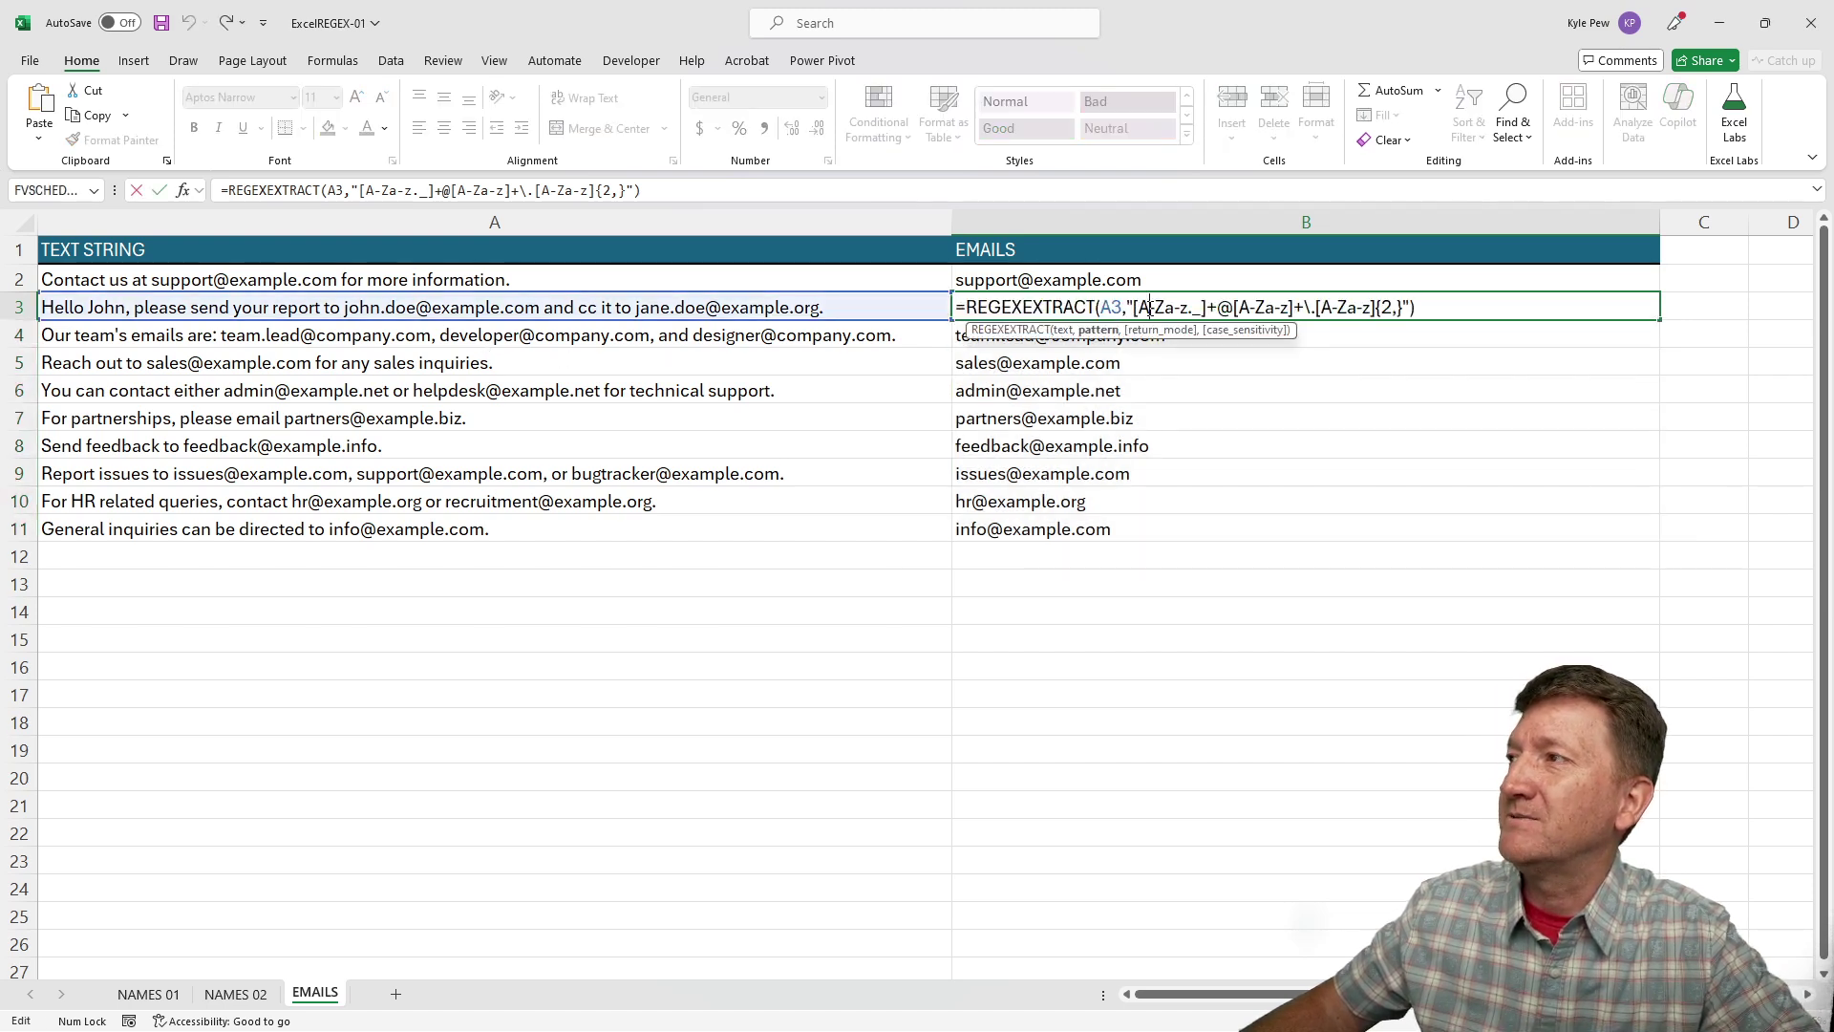
left_click(1412, 308)
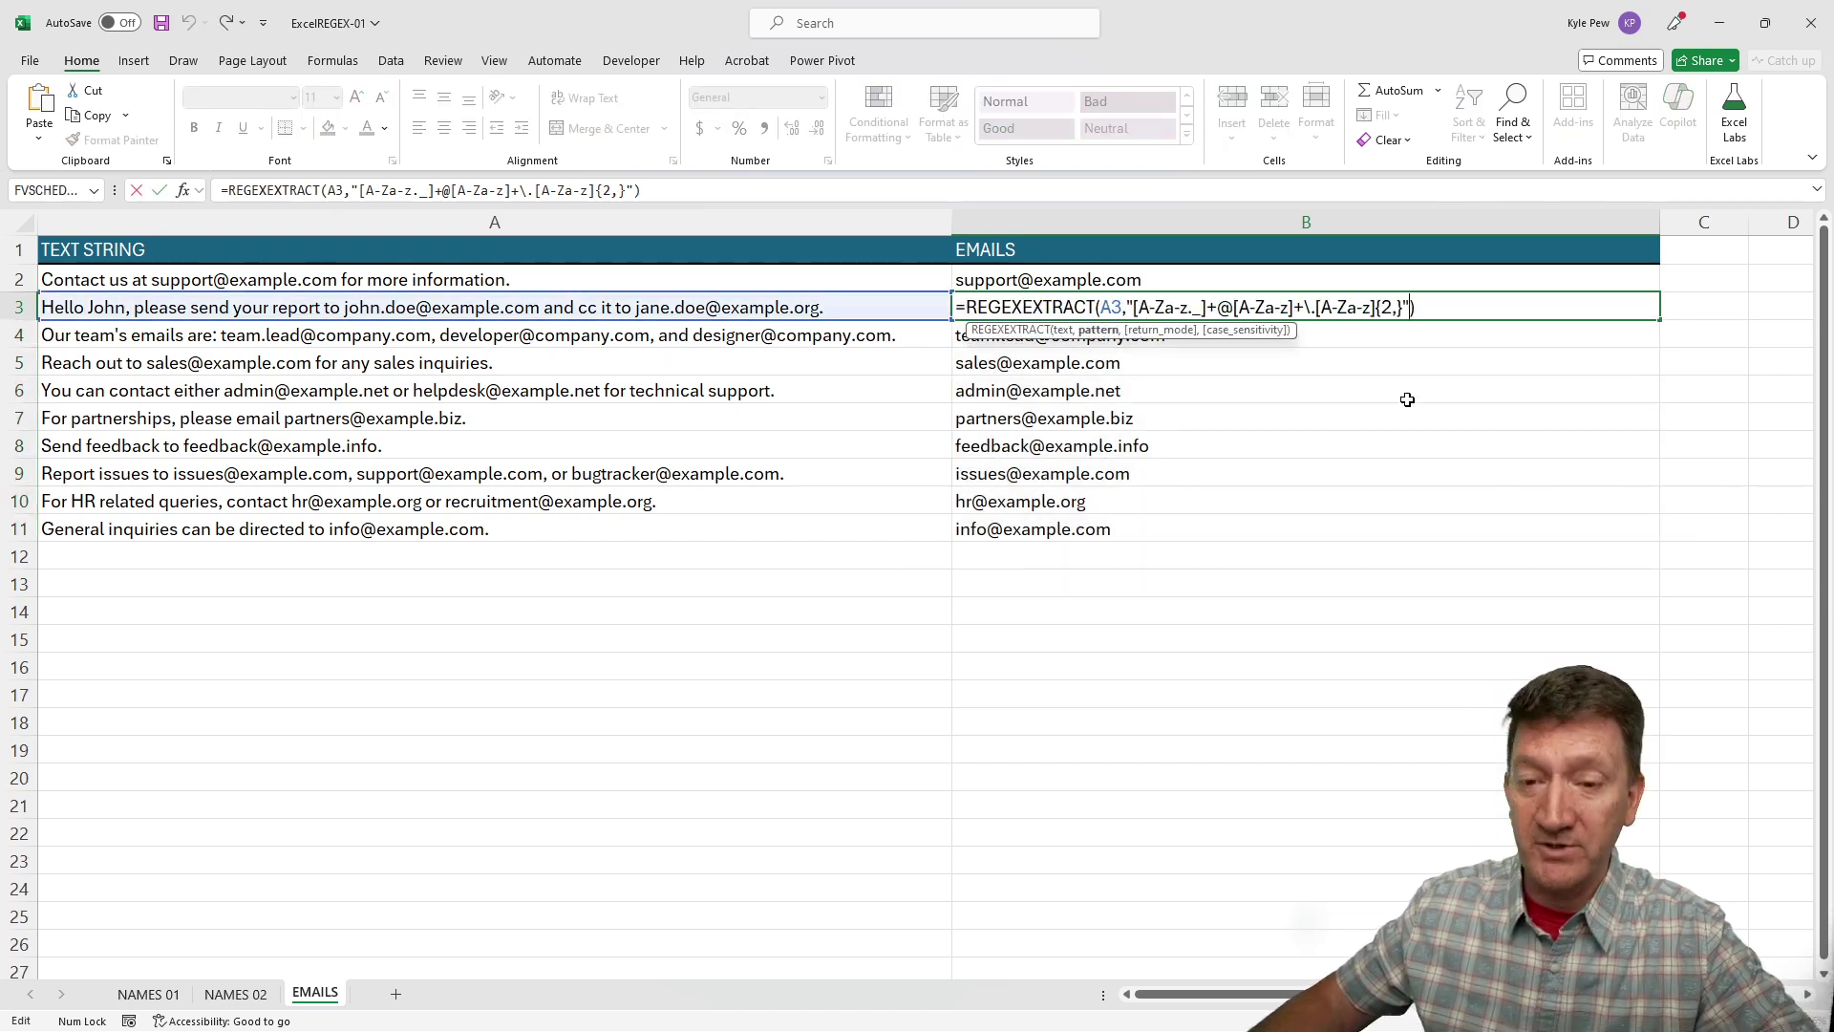
type(",")
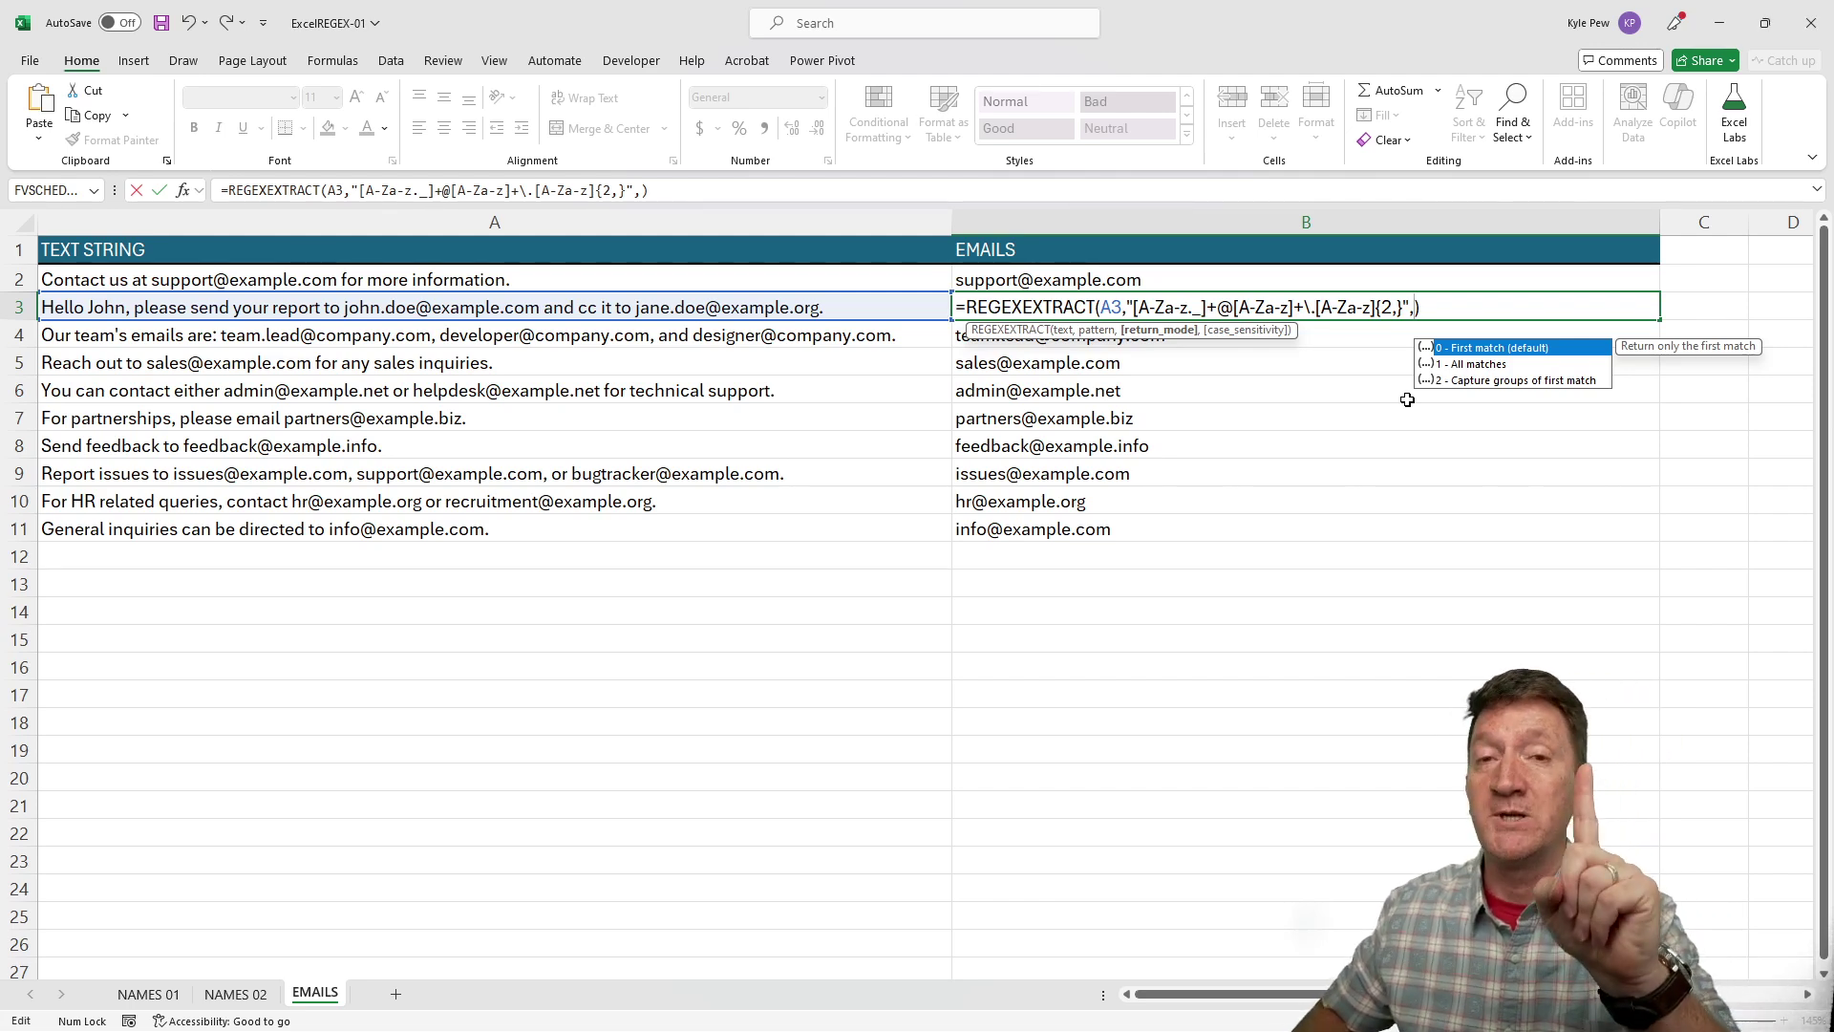
type("1")
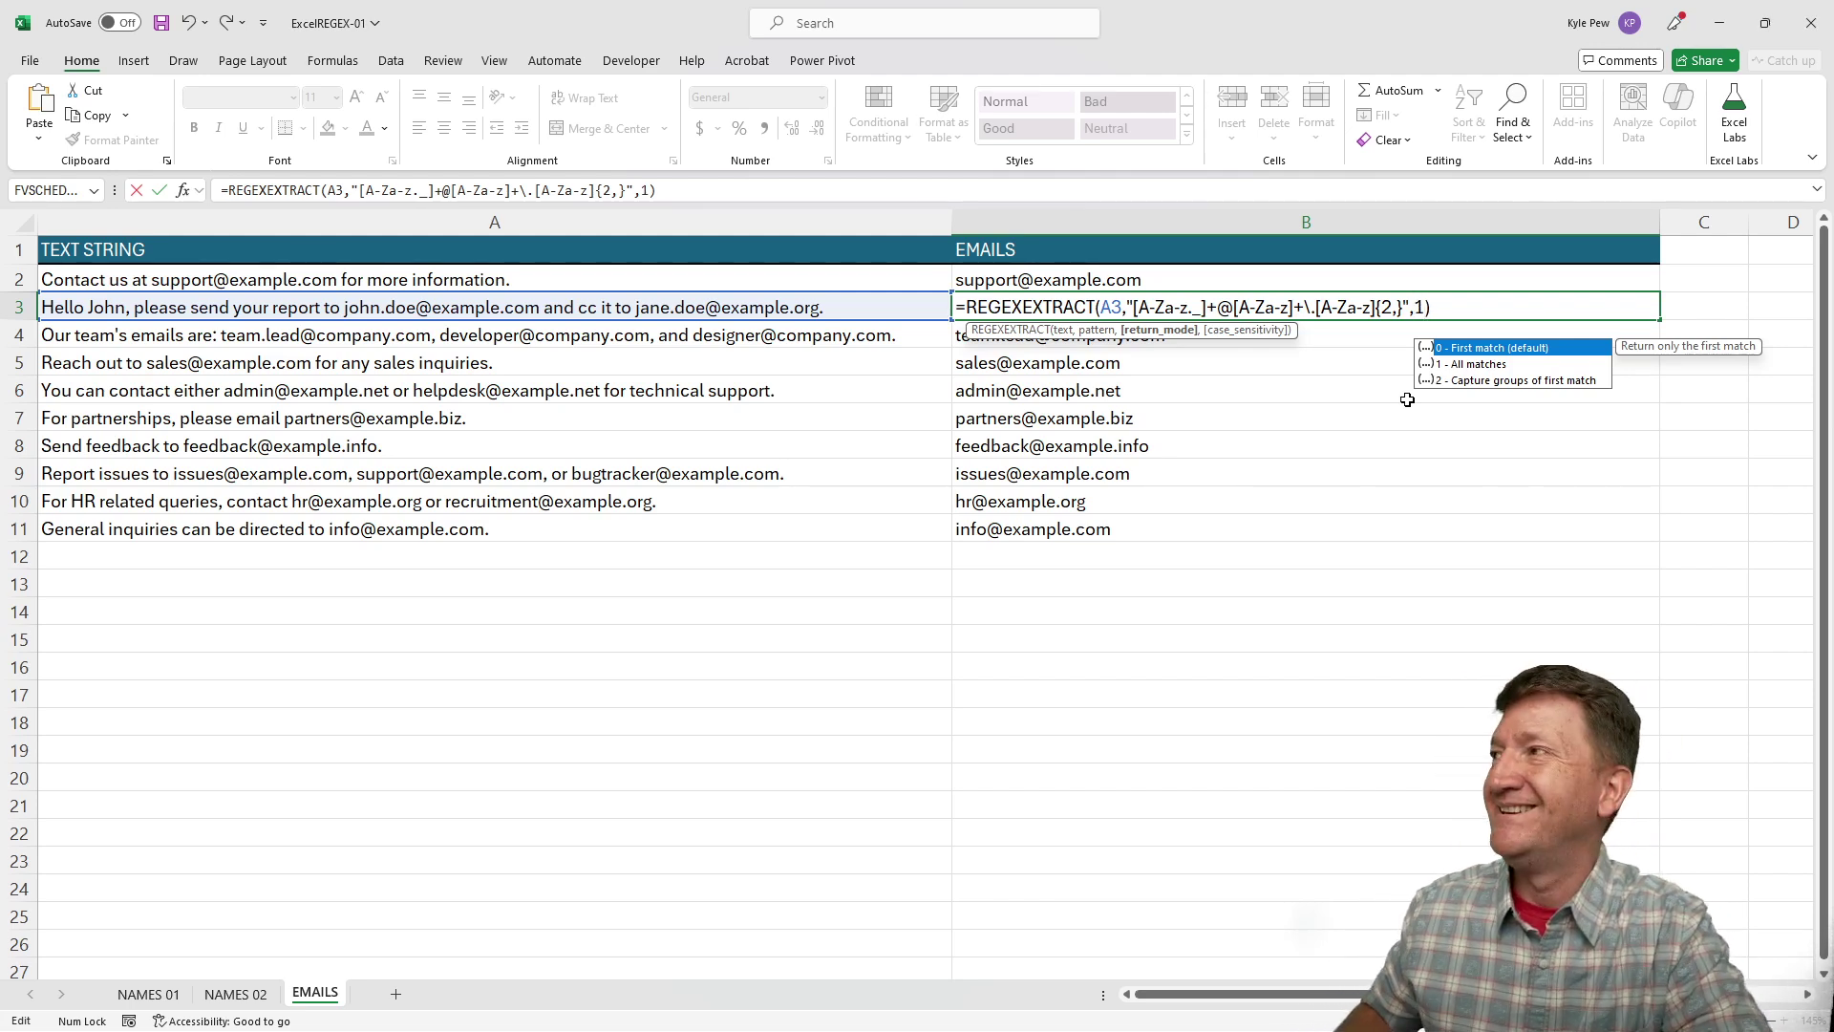
key("Return")
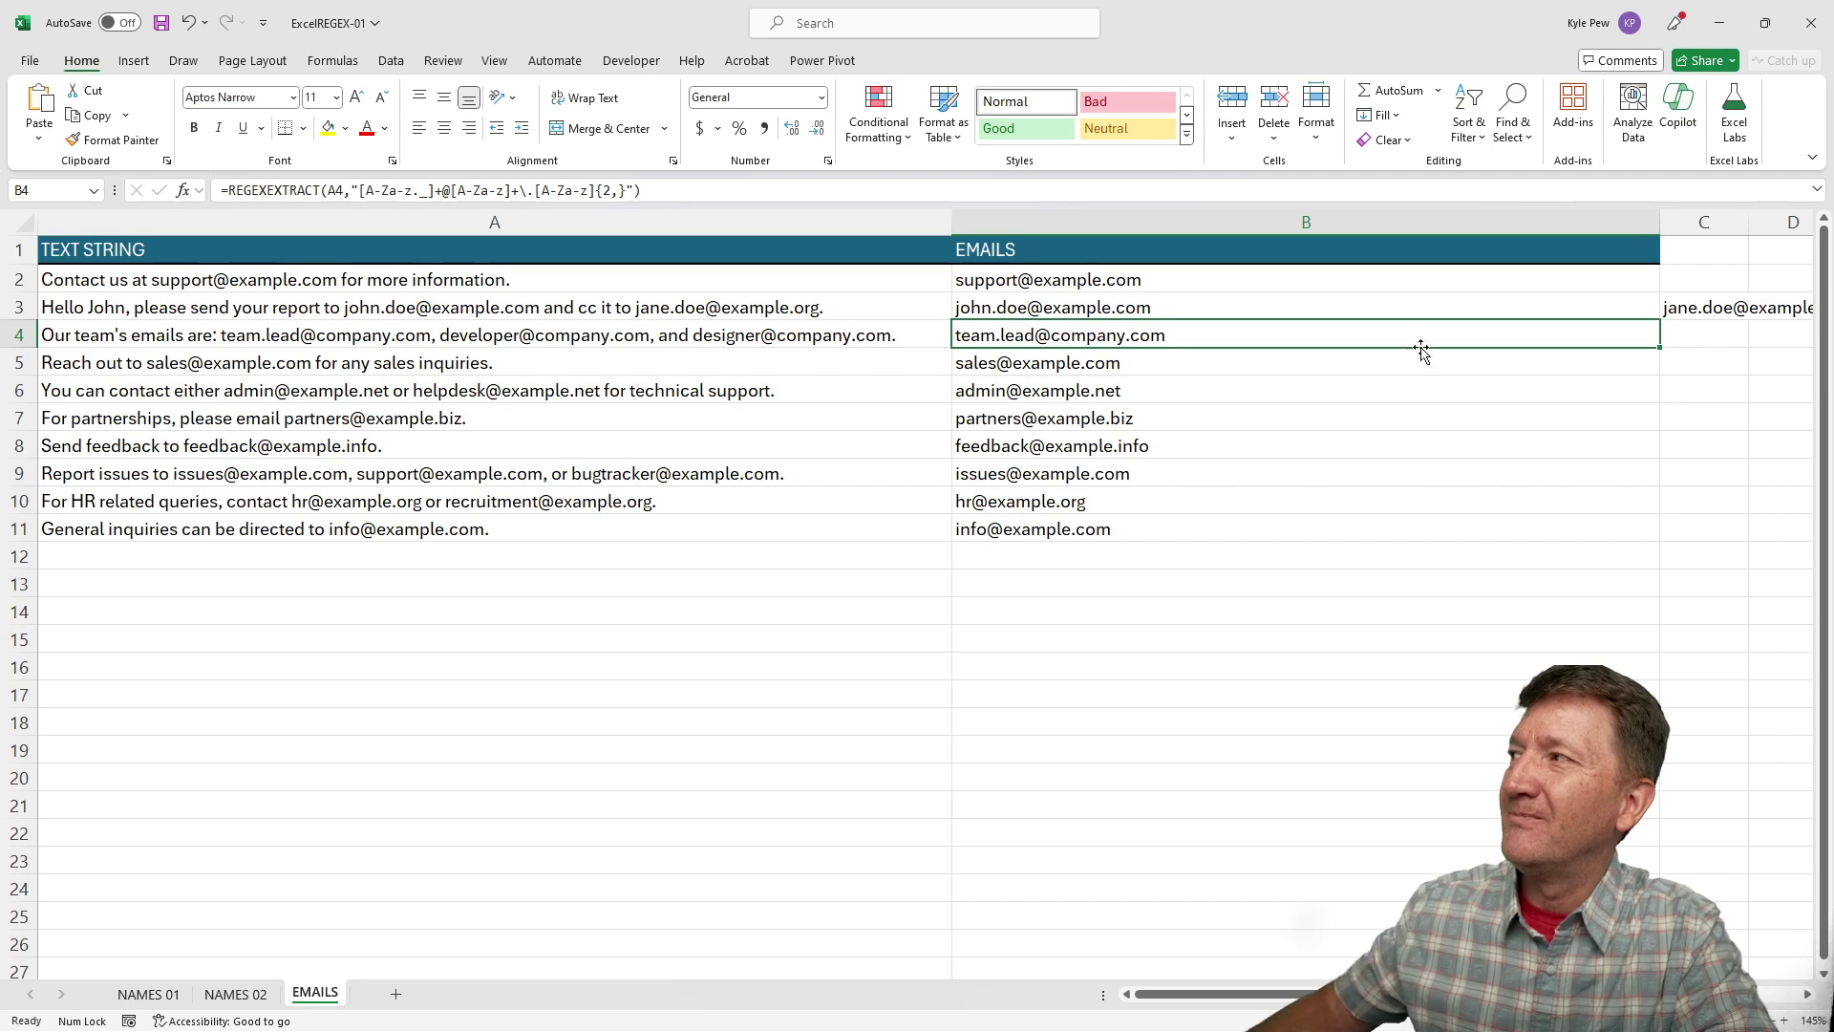
left_click(1340, 302)
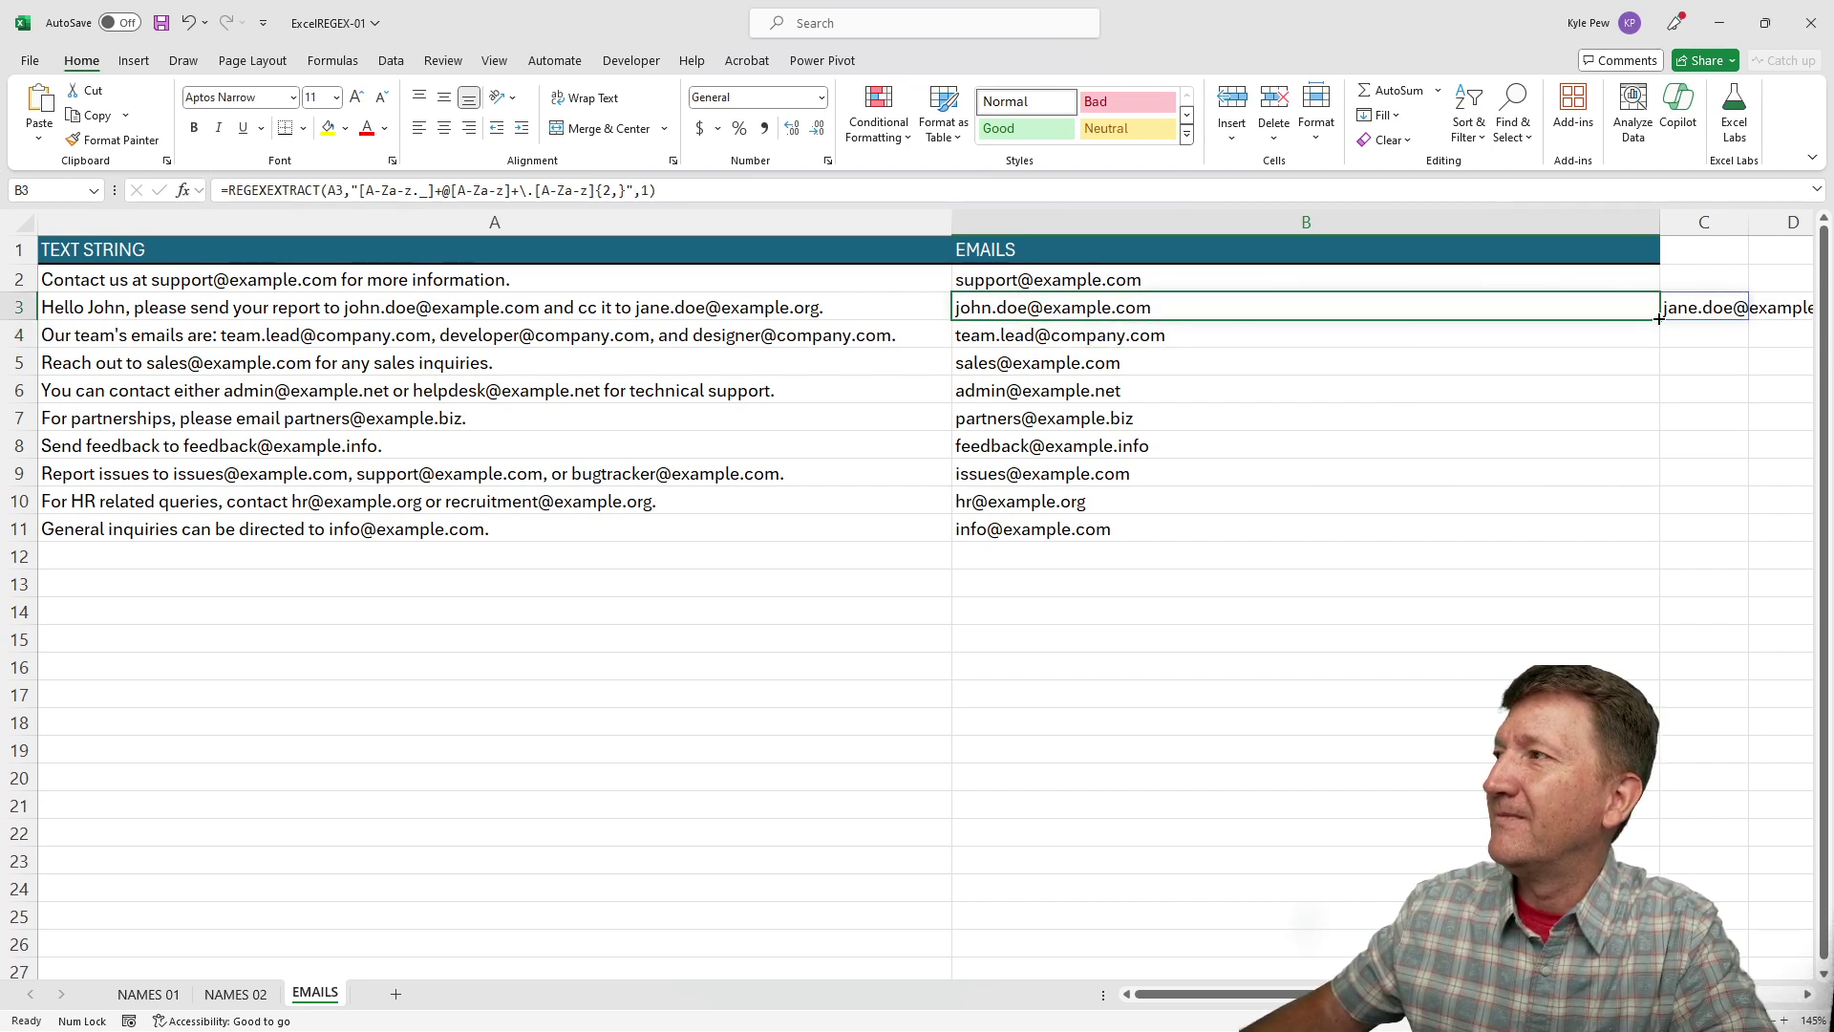
left_click_drag(1659, 319, 1638, 532)
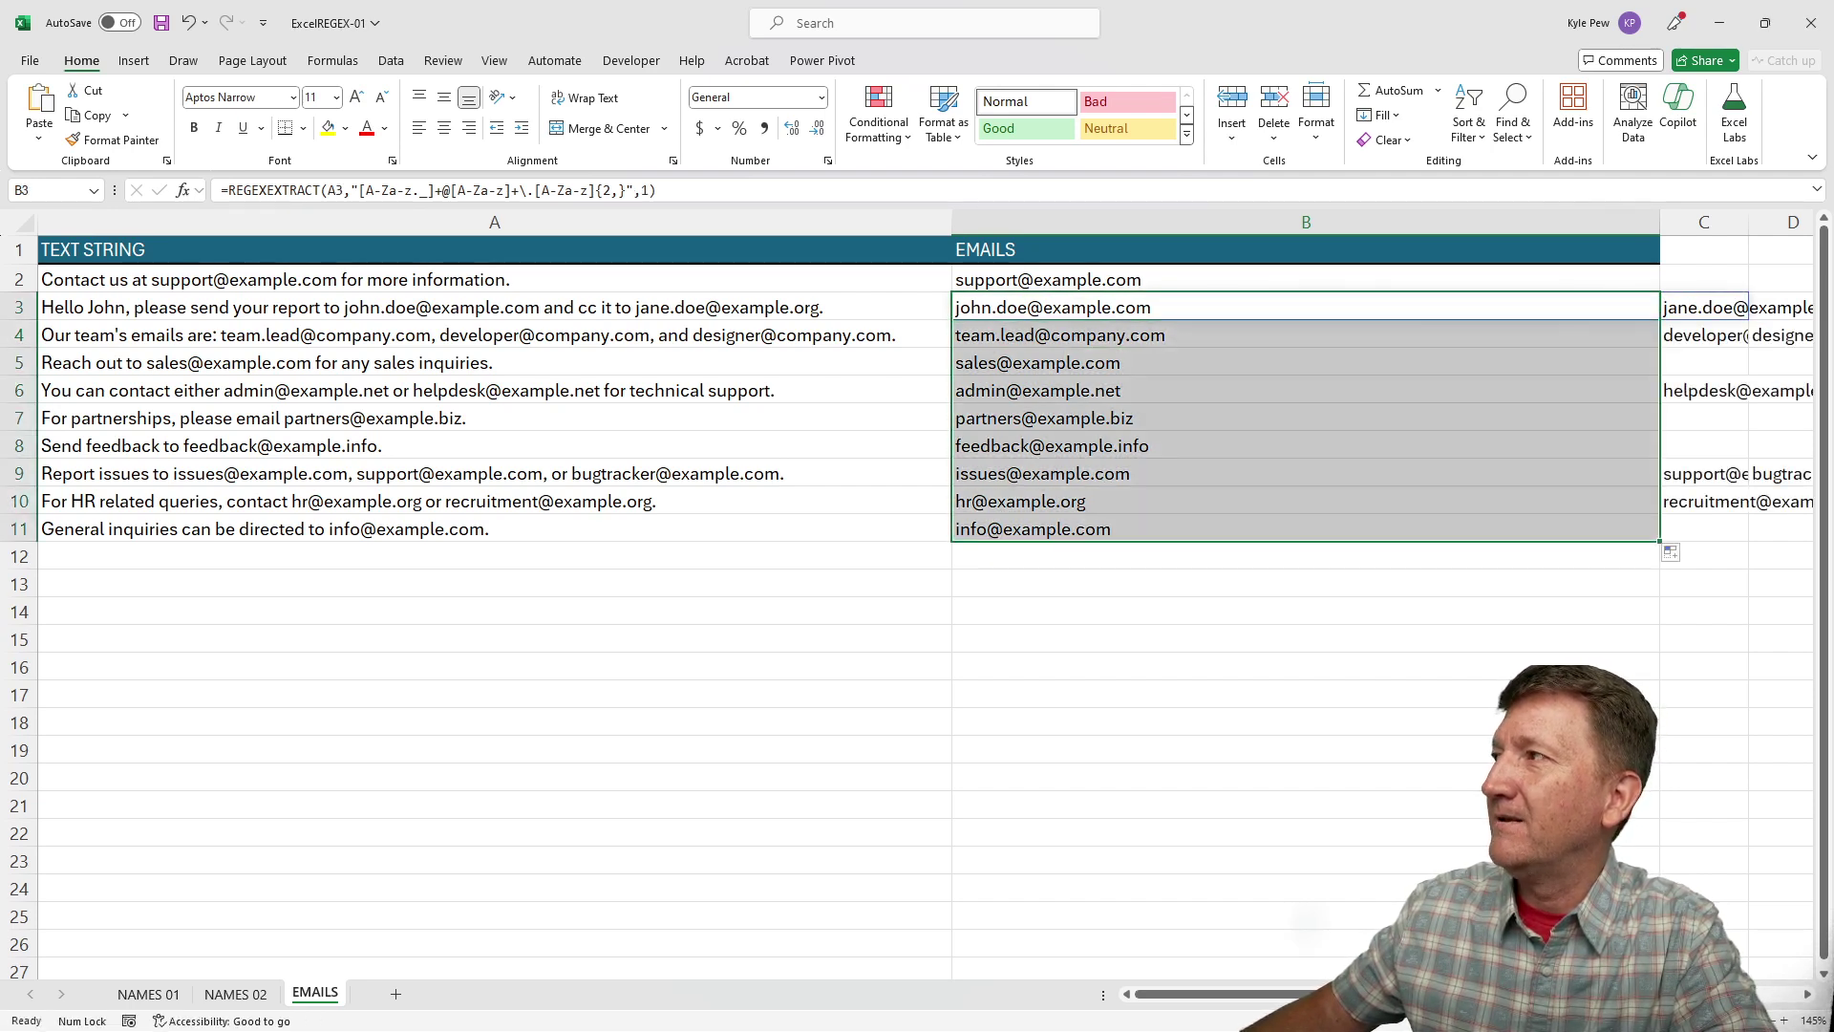
AutoFit the widths of columns C and D to the spilled email addresses, and select cell B3.
scroll(1284, 372, "right", 5)
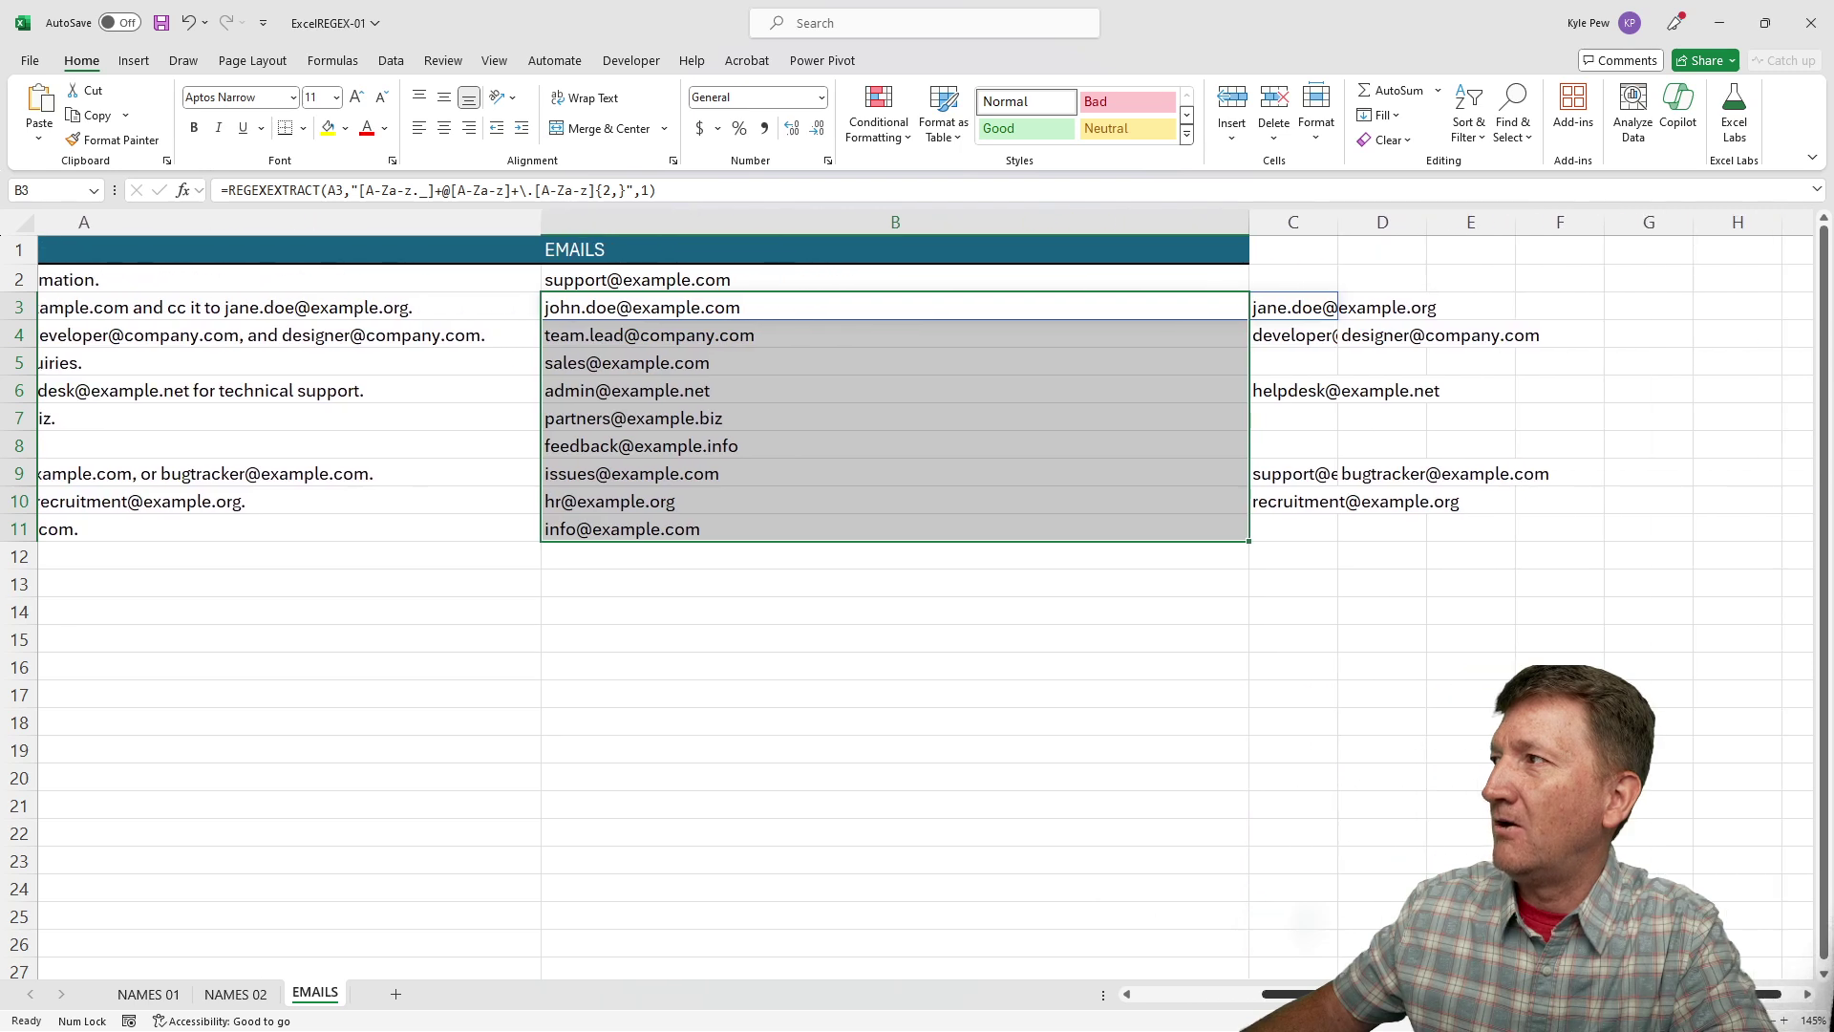
double_click(1339, 221)
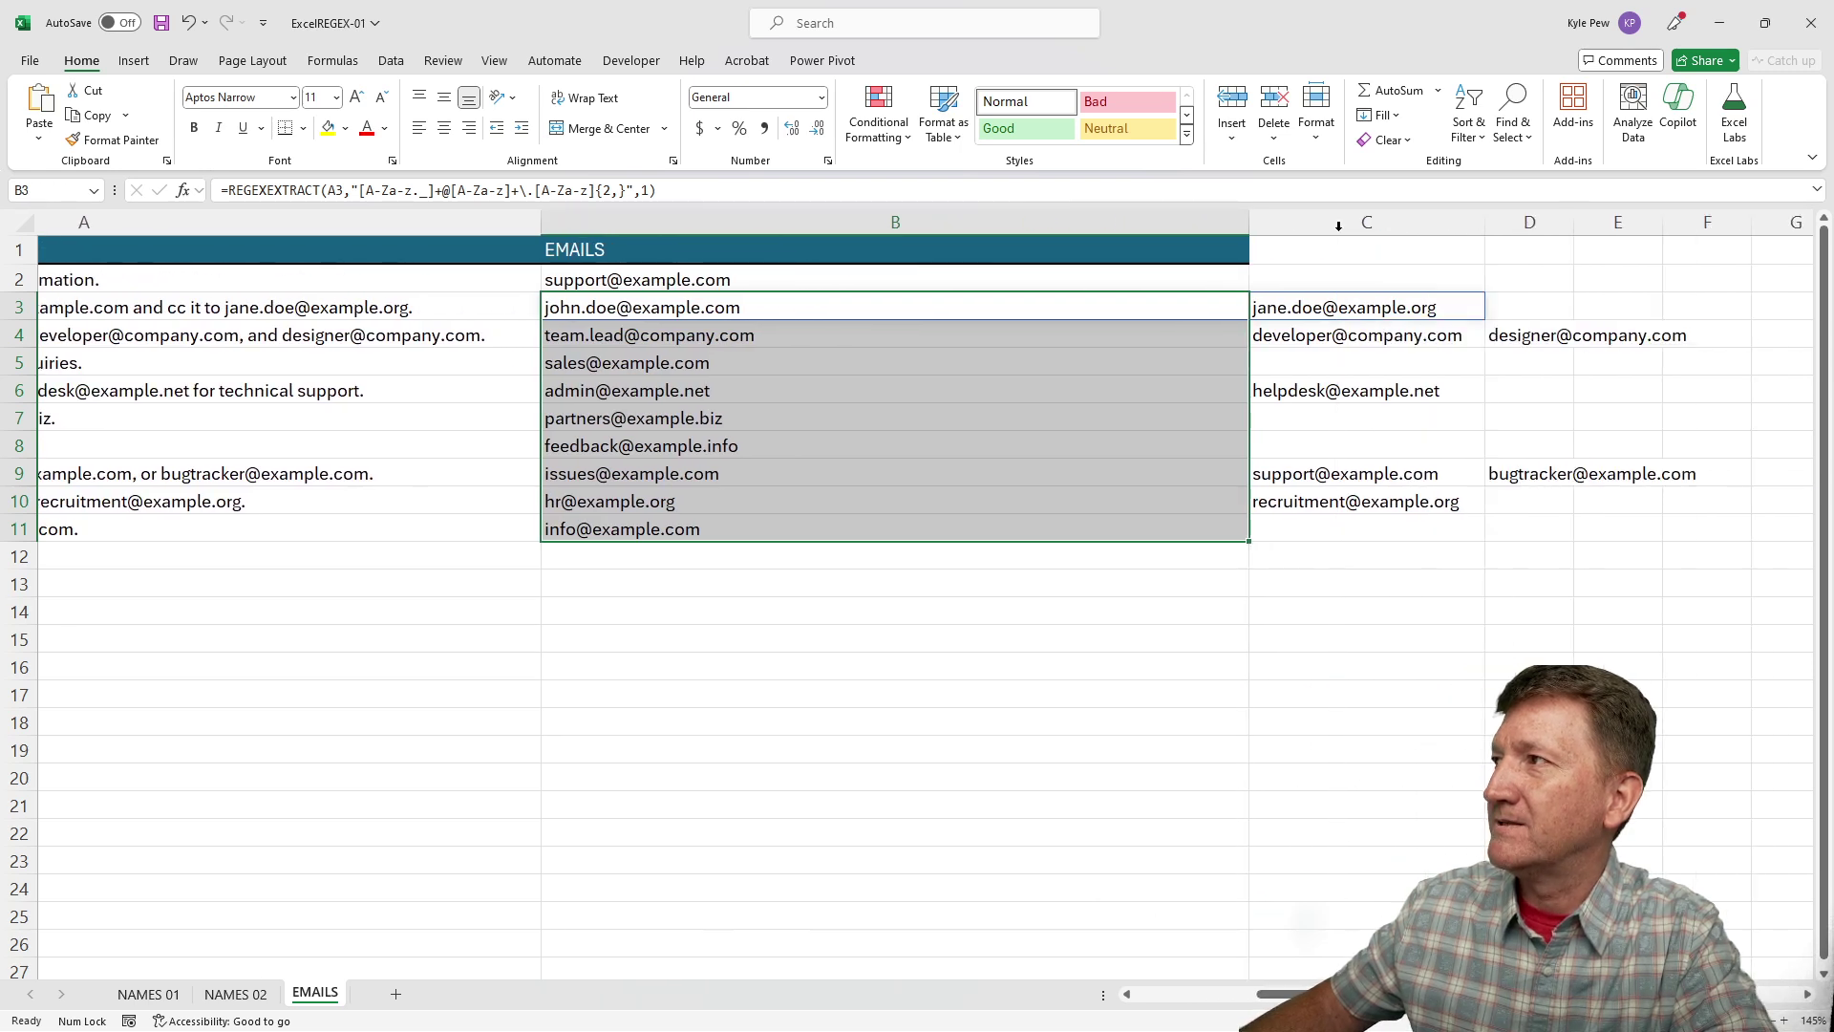
double_click(1573, 223)
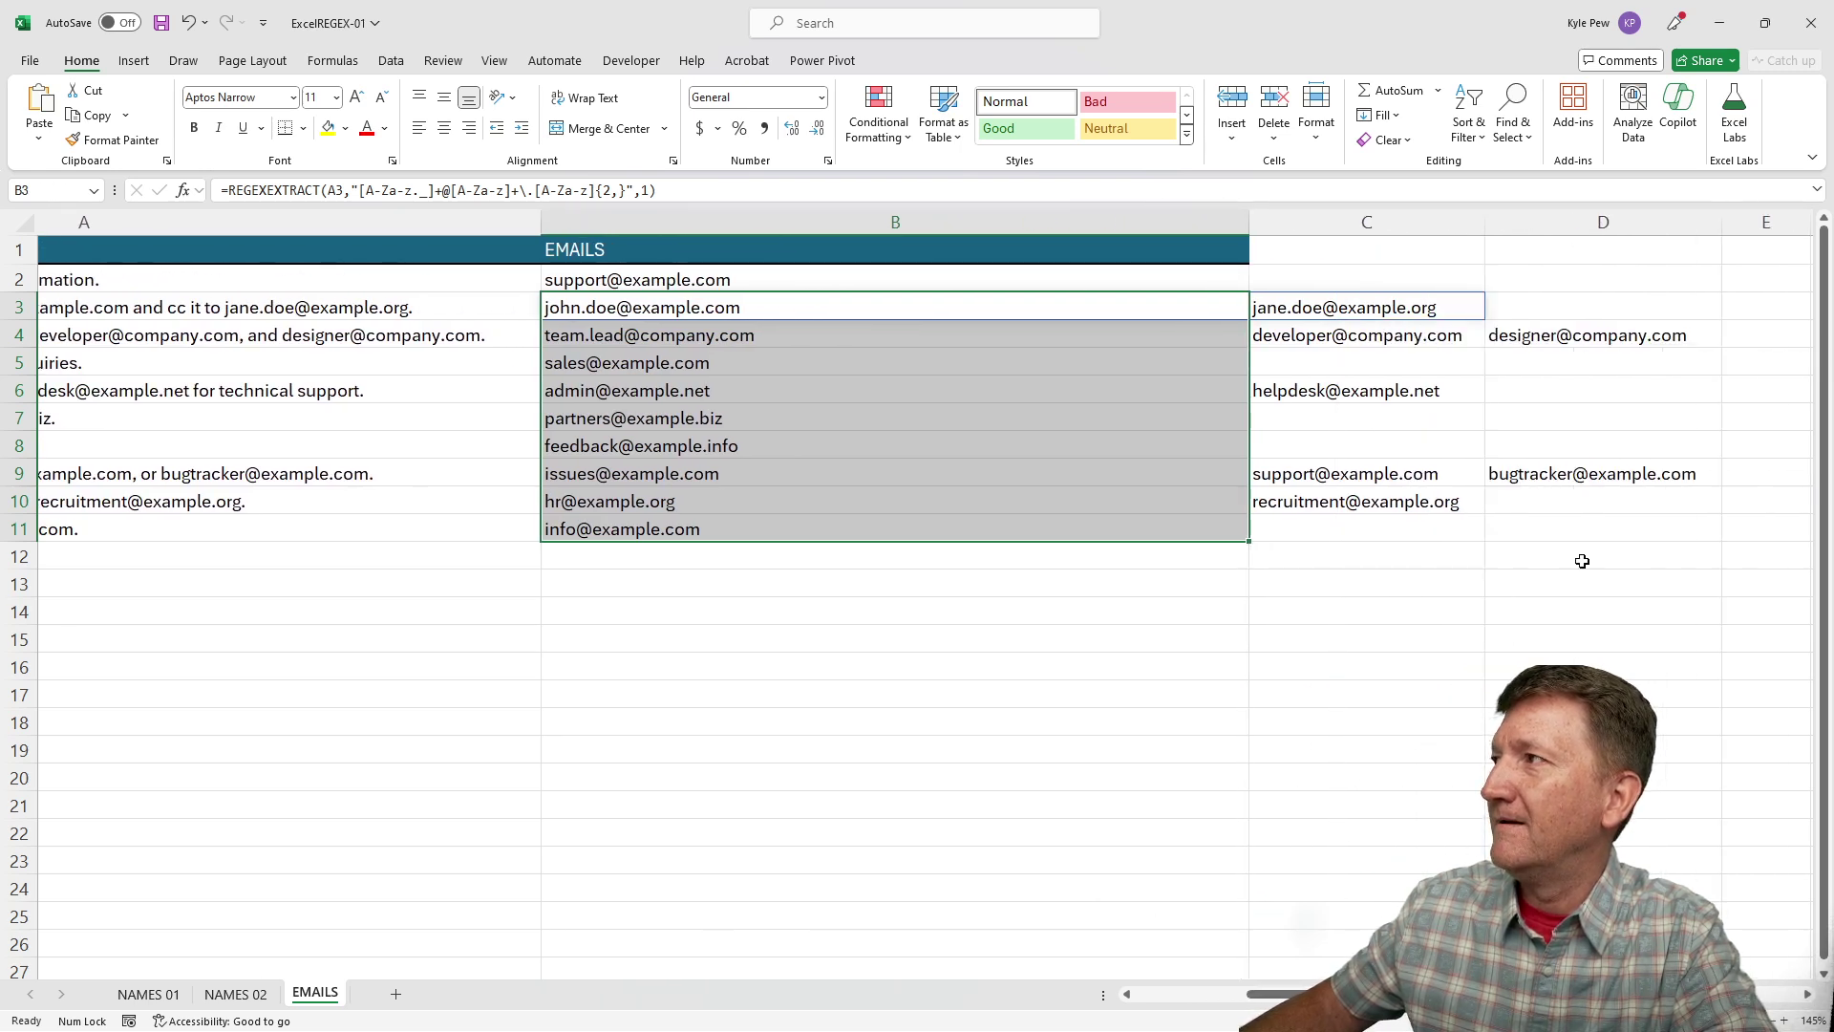
scroll(907, 478, "right", 2)
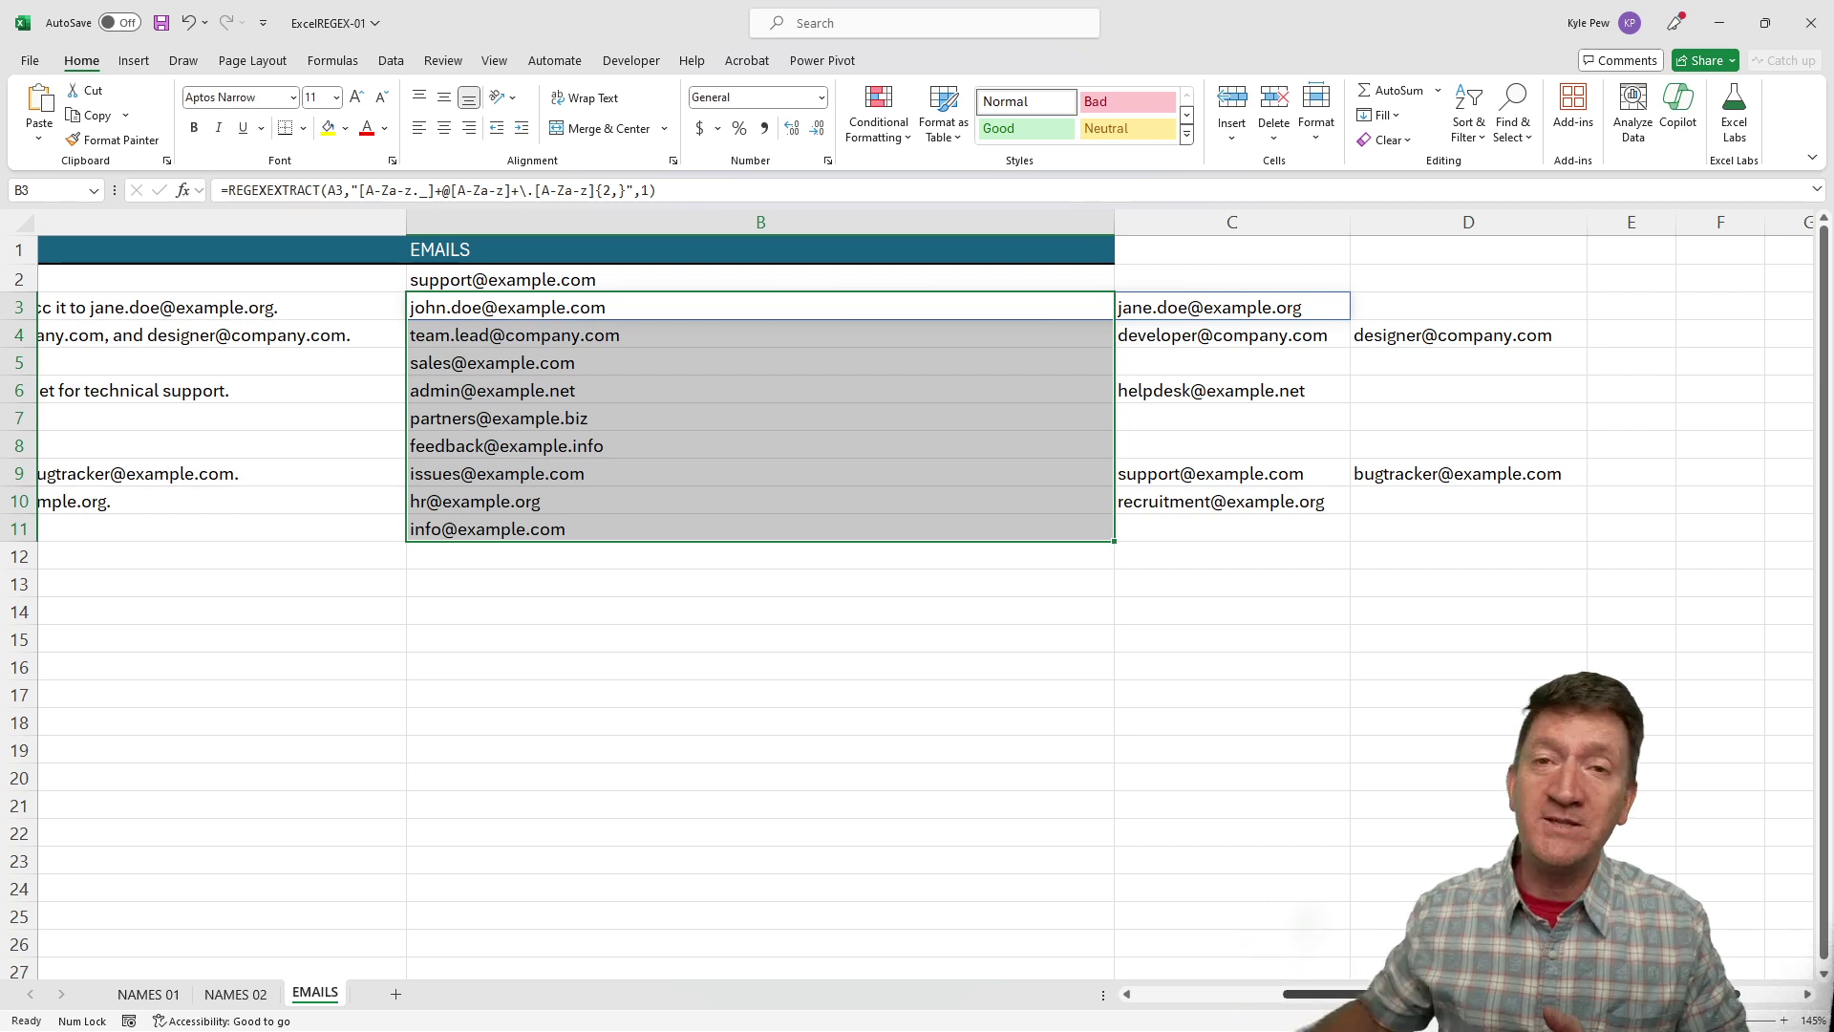
left_click(551, 312)
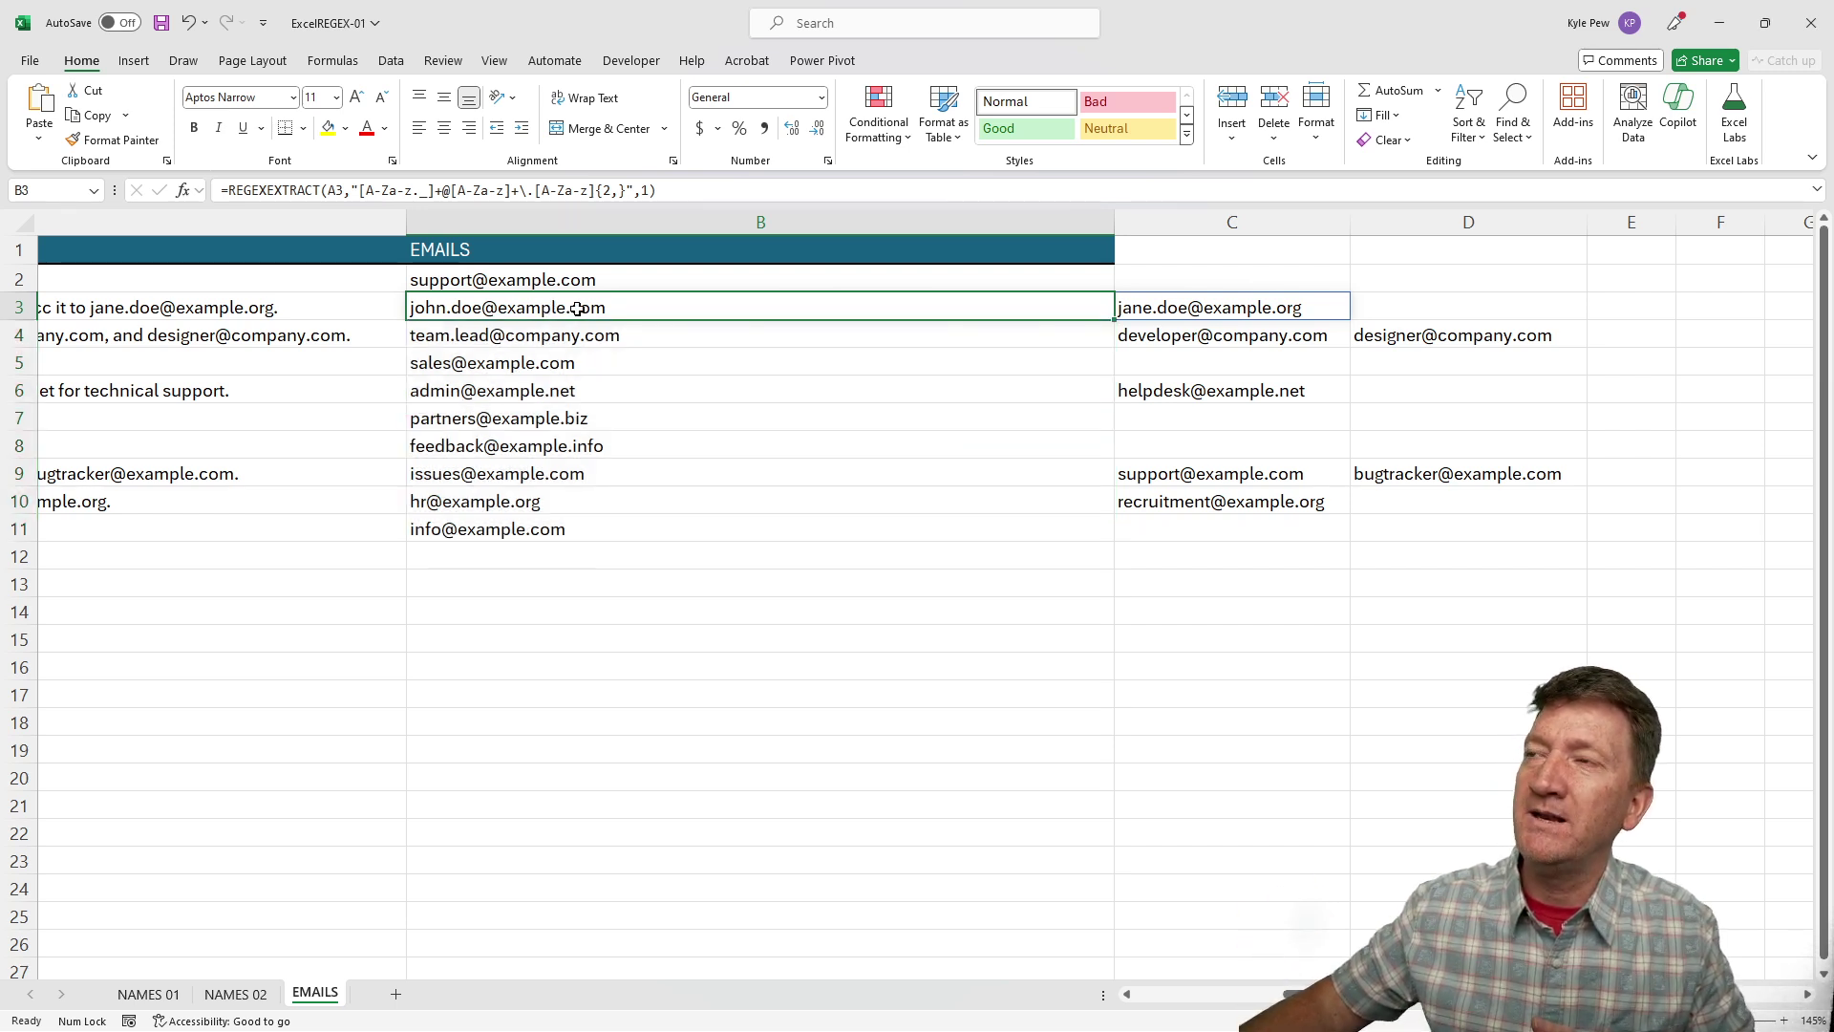